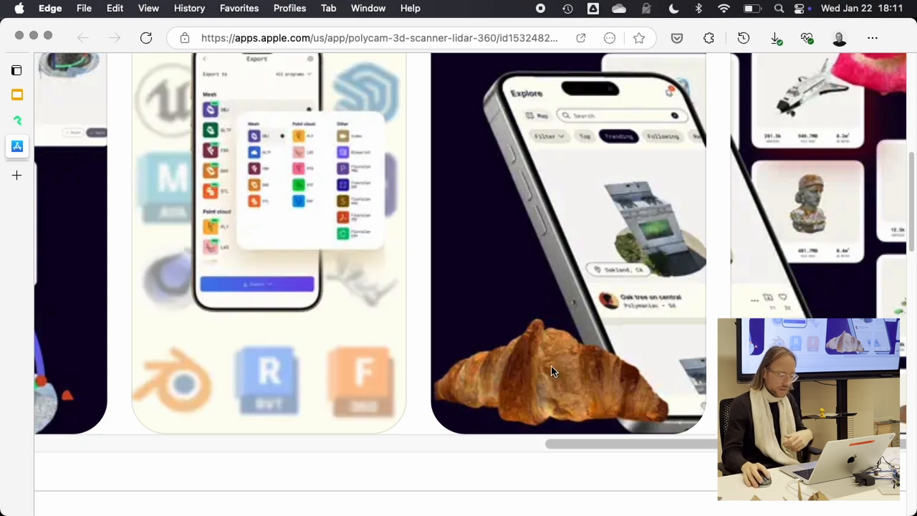
Examine the Polycam screenshots on the App Store page and return to the "Tools for creating geometry" slide.
{"action": "scroll", "coordinate": [430, 317], "scroll_direction": "down", "scroll_amount": 3, "text": "ctrl"}
{"action": "scroll", "coordinate": [453, 305], "scroll_direction": "down", "scroll_amount": 2, "text": "ctrl"}
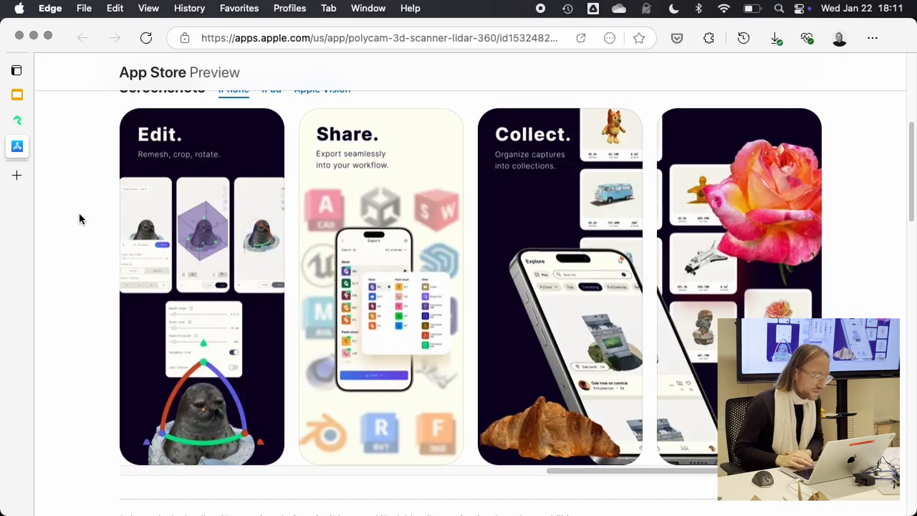
{"action": "scroll", "coordinate": [73, 232], "scroll_direction": "up", "scroll_amount": 1}
{"action": "scroll", "coordinate": [72, 234], "scroll_direction": "up", "scroll_amount": 1}
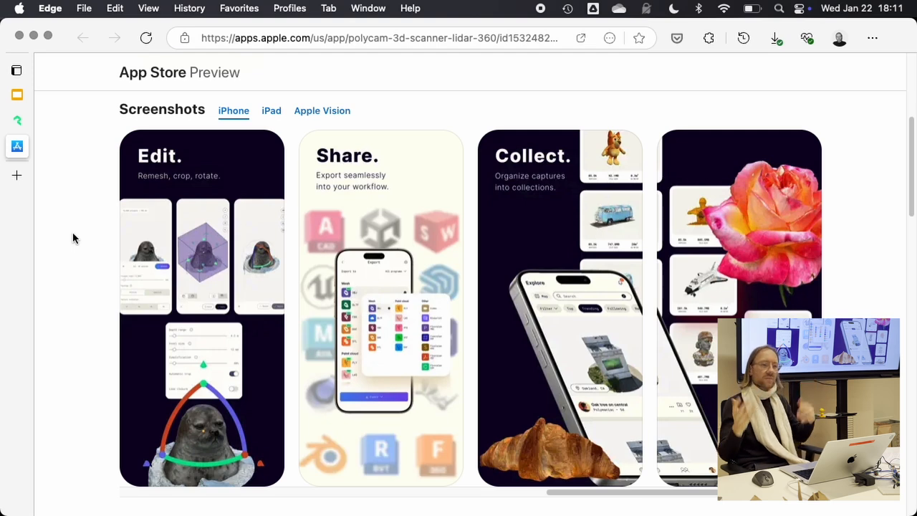
{"action": "scroll", "coordinate": [76, 225], "scroll_direction": "up", "scroll_amount": 1}
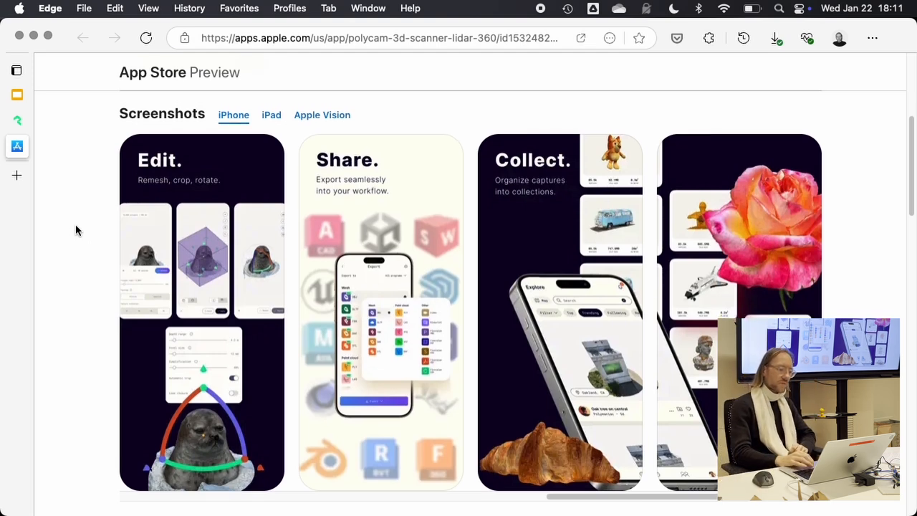
{"action": "scroll", "coordinate": [75, 226], "scroll_direction": "down", "scroll_amount": 1}
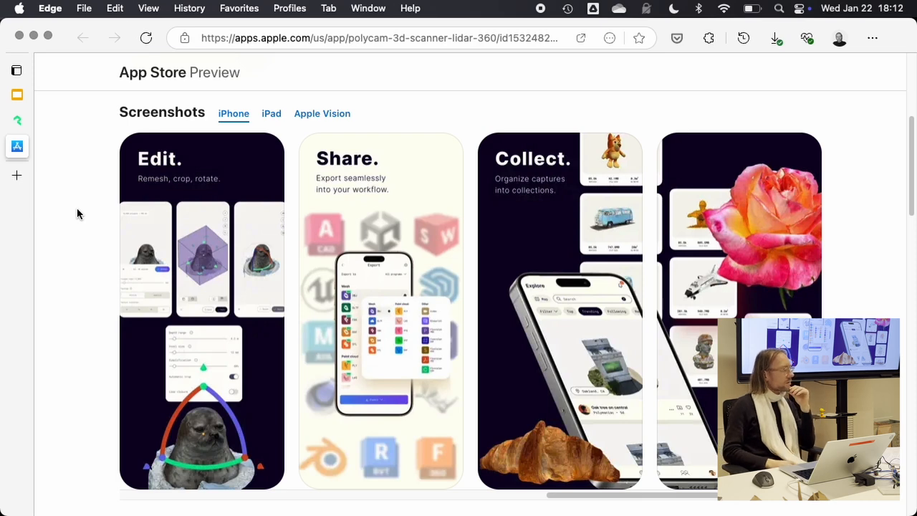
{"action": "left_click", "coordinate": [17, 94]}
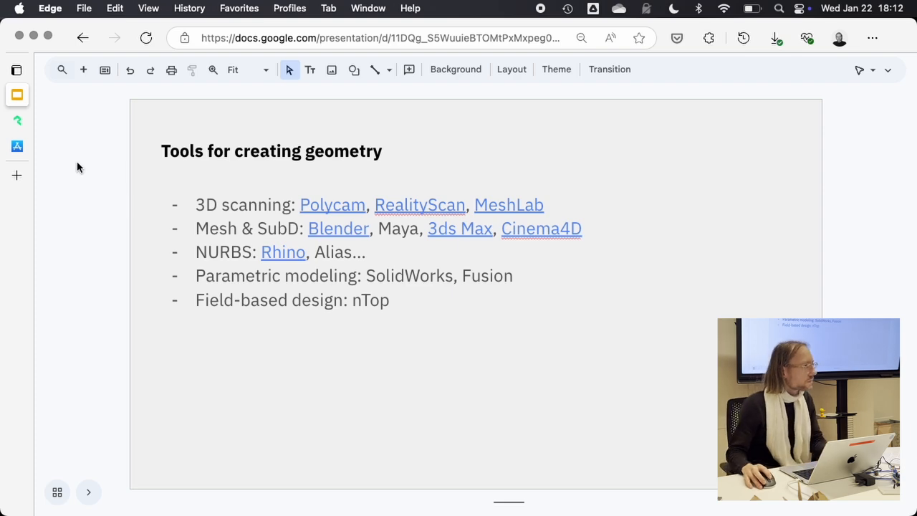
Switch to Blender and, in Edit Mode, delete the cube's raised top edge and remove its Solidify modifier.
{"action": "key", "text": "super+Tab"}
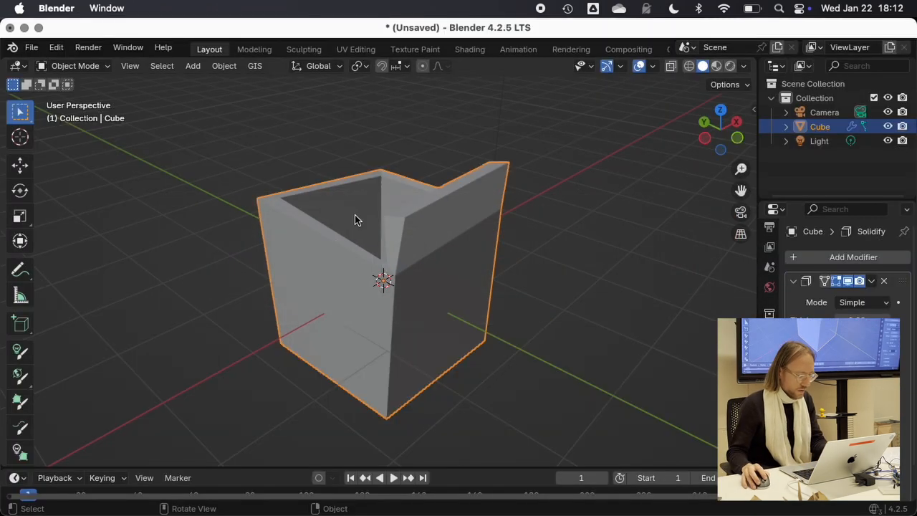
{"action": "key", "text": "Tab"}
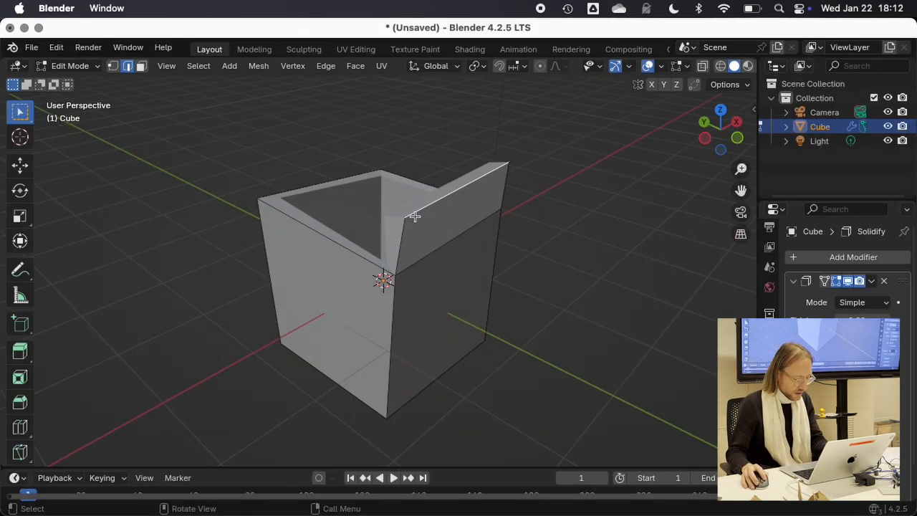
{"action": "key", "text": "x"}
{"action": "left_click", "coordinate": [372, 187]}
{"action": "middle_click_drag", "start_coordinate": [368, 188], "coordinate": [383, 224]}
{"action": "scroll", "coordinate": [383, 224], "scroll_direction": "down", "scroll_amount": 3}
{"action": "left_click", "coordinate": [883, 280]}
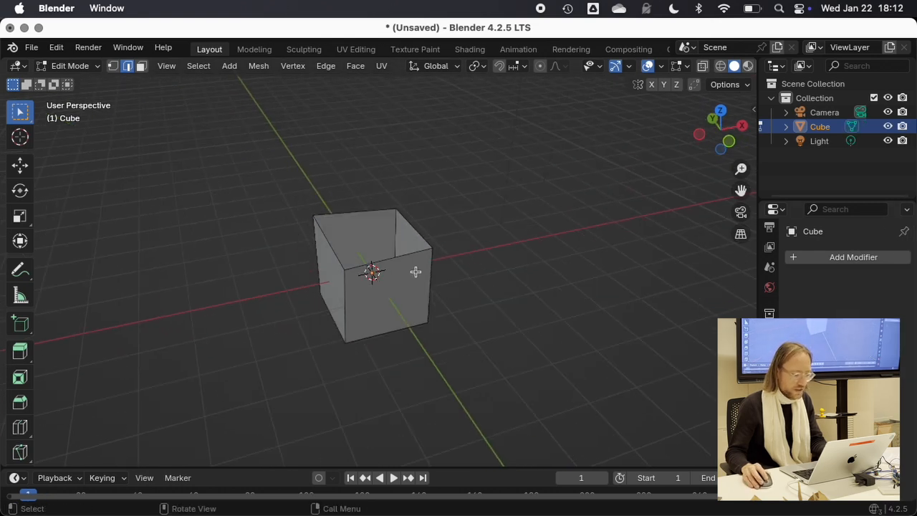
Close the cube's open top by filling its upper edge loop with a face, and return to Object Mode.
{"action": "middle_click_drag", "start_coordinate": [415, 271], "coordinate": [297, 305]}
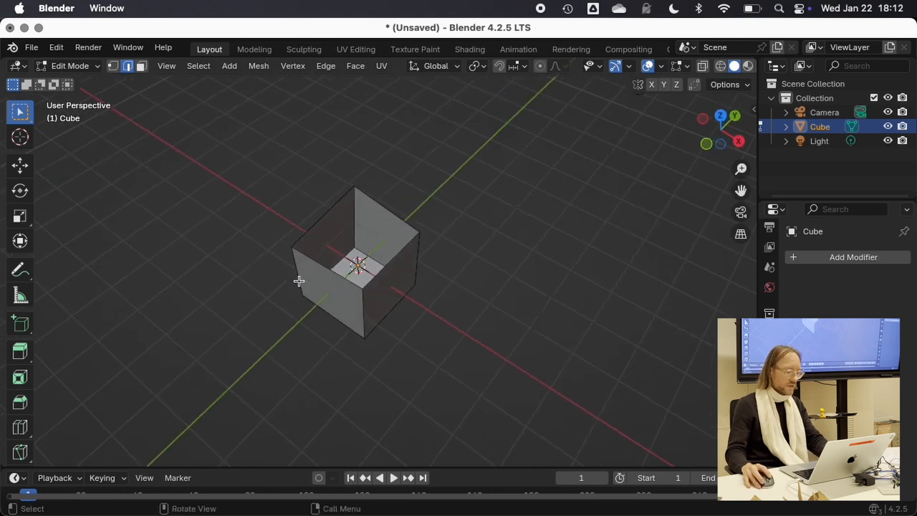
{"action": "key", "text": "super+z"}
{"action": "key", "text": "super+z"}
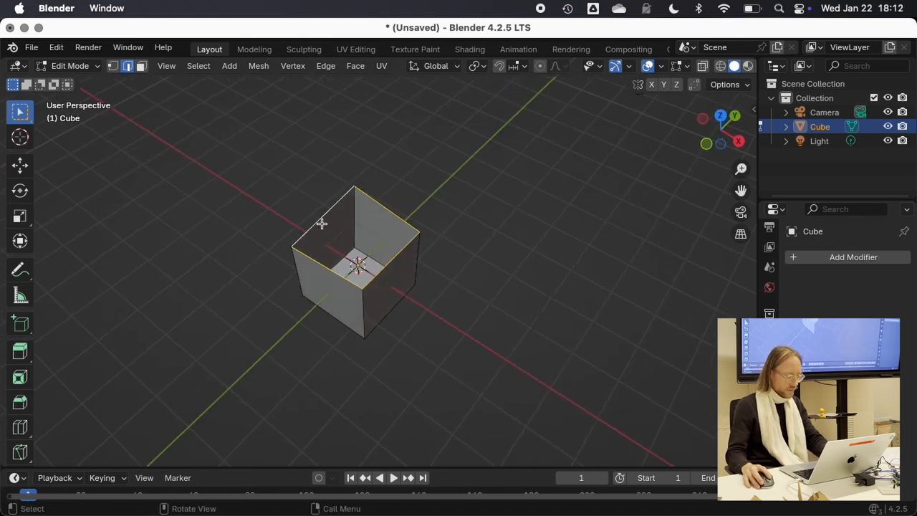
{"action": "key", "text": "Tab"}
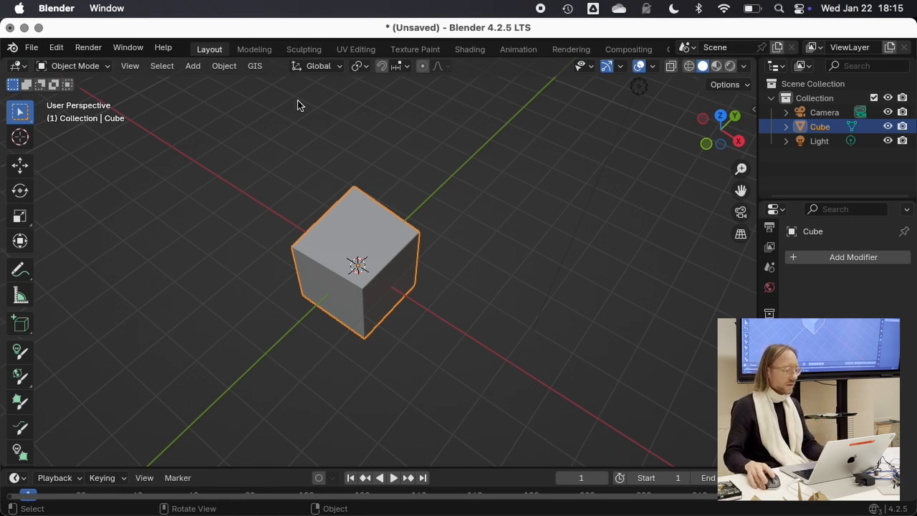
Switch to the presentation in Edge and advance to the "When to use 3D?" slide.
{"action": "key", "text": "super+Tab"}
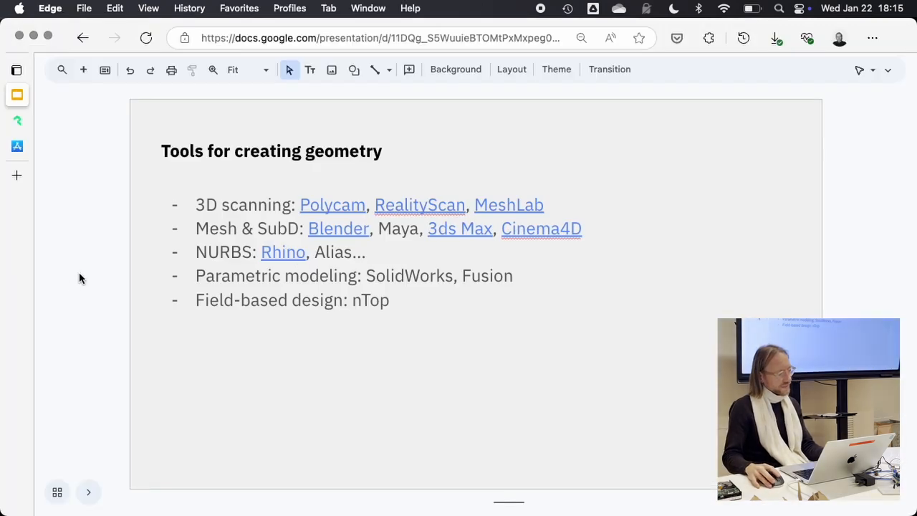
{"action": "key", "text": "Down"}
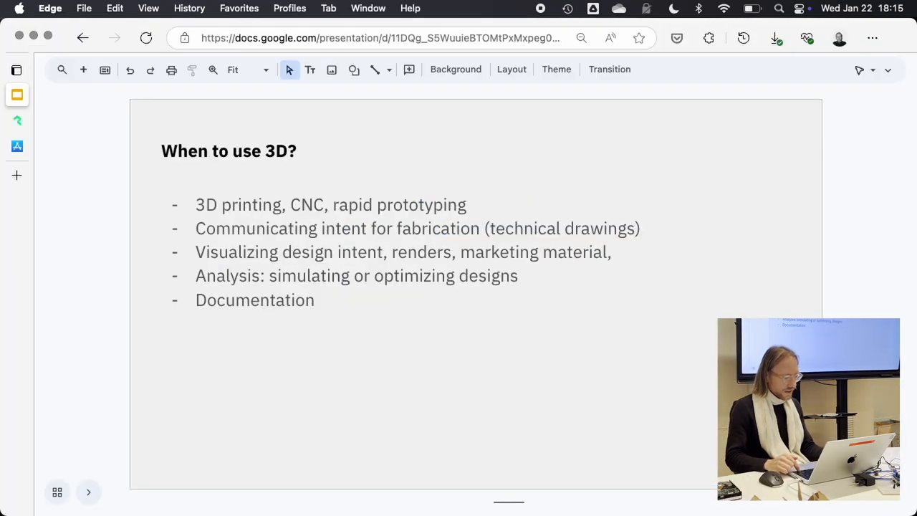
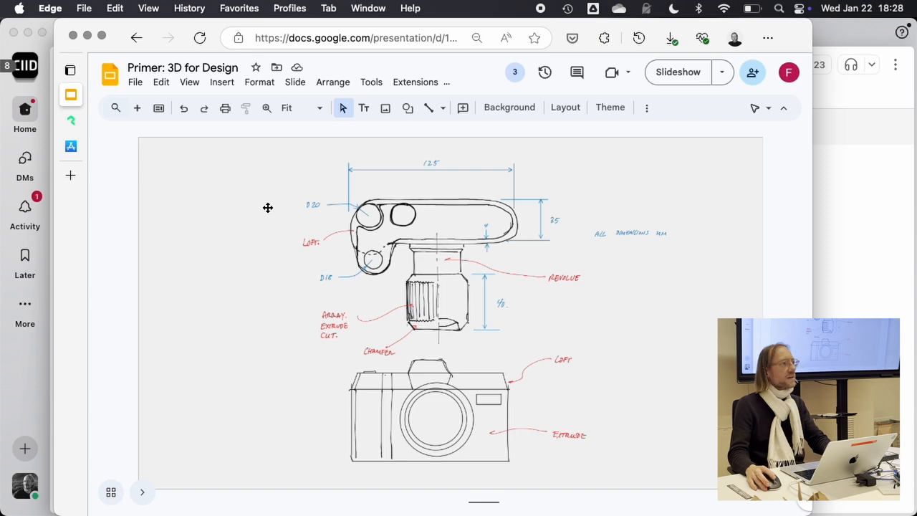
Switch from the camera sketch slide to Autodesk Fusion and show the empty design in the Top view.
{"action": "key", "text": "super+Tab"}
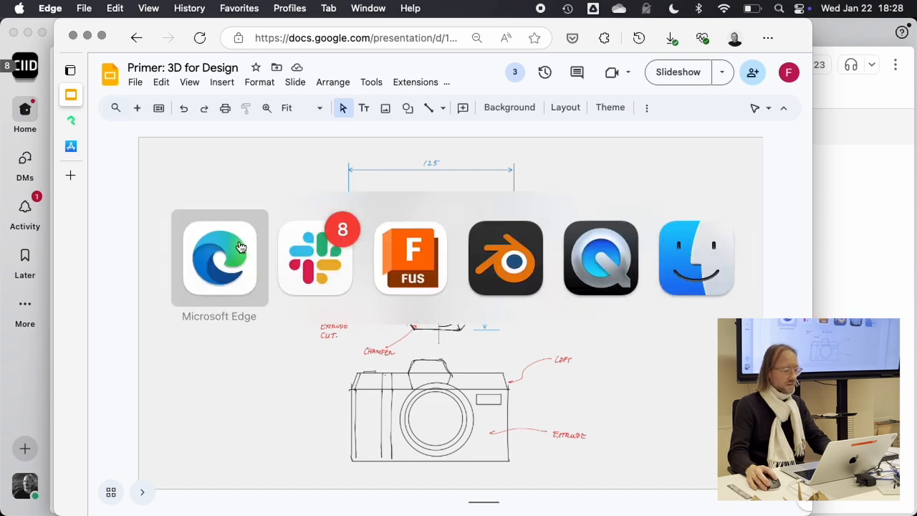
{"action": "left_click", "coordinate": [422, 259]}
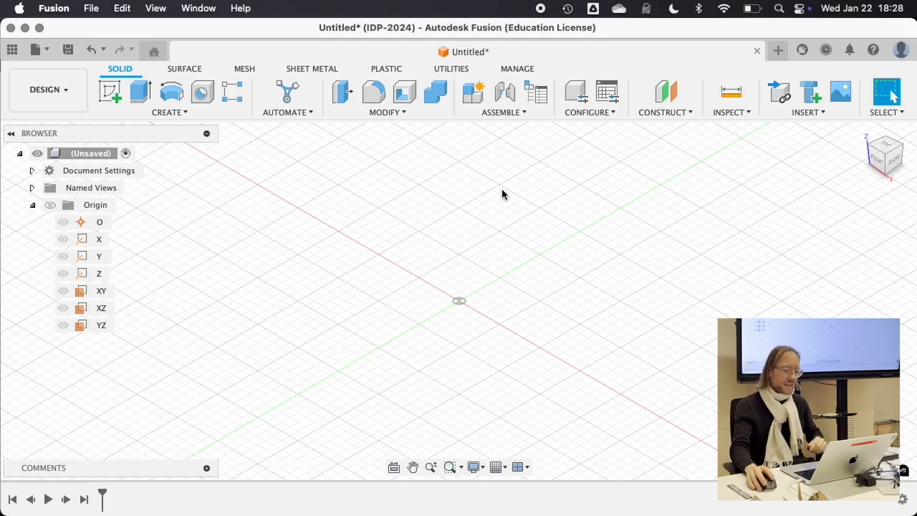
{"action": "left_click", "coordinate": [882, 146]}
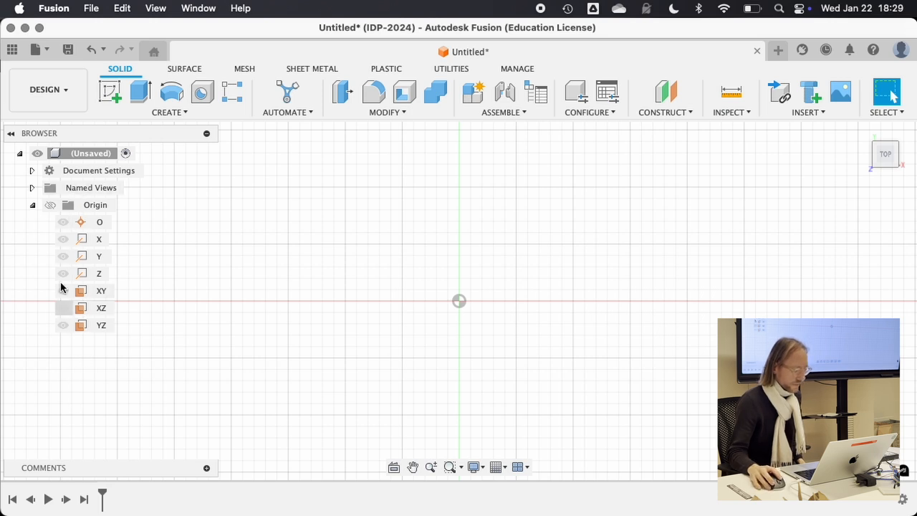
{"action": "left_click", "coordinate": [72, 223]}
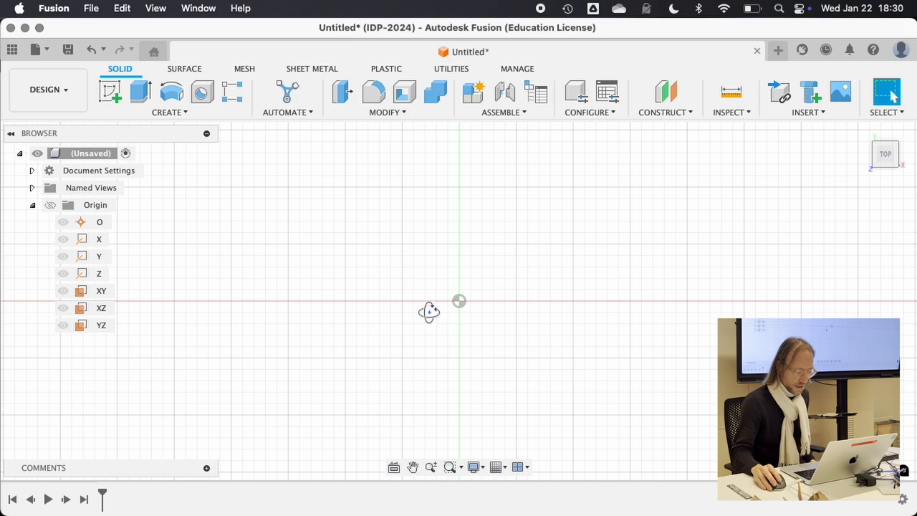
{"action": "middle_click_drag", "start_coordinate": [428, 311], "coordinate": [398, 191], "text": "shift"}
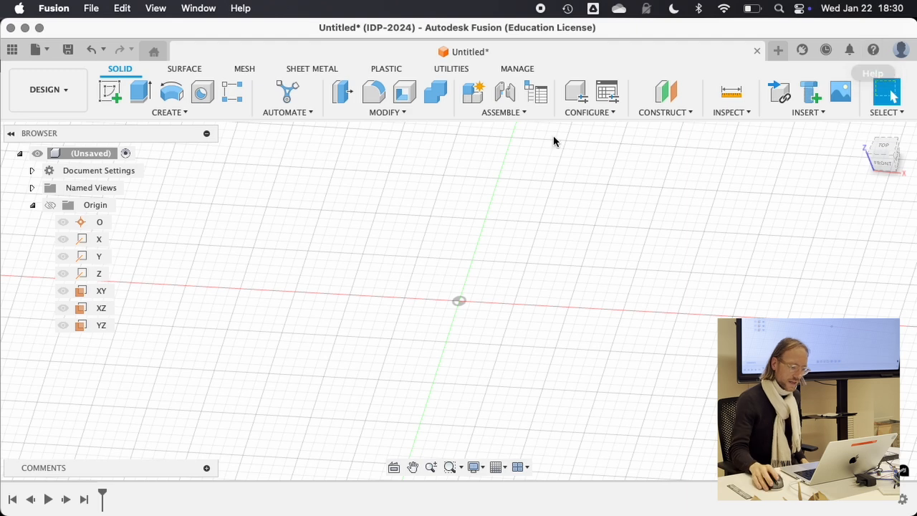
{"action": "middle_click_drag", "start_coordinate": [456, 269], "coordinate": [457, 250], "text": "shift"}
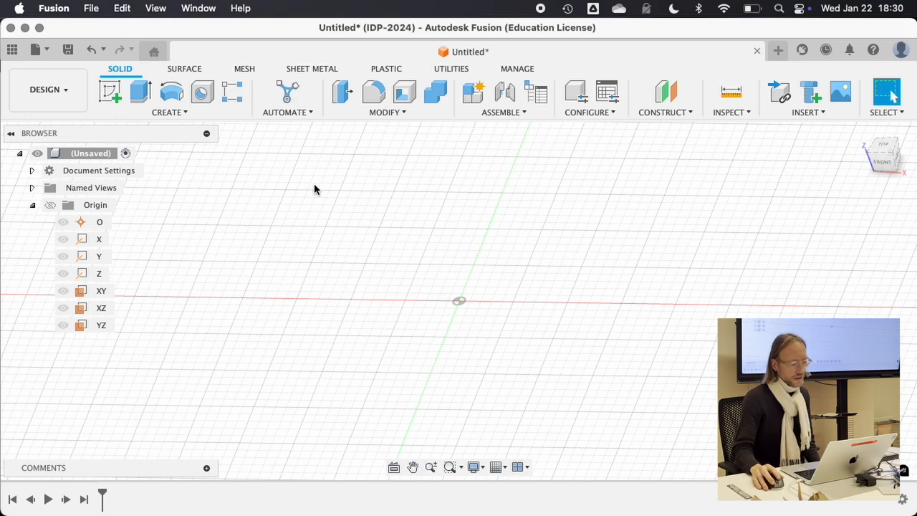
{"action": "middle_click_drag", "start_coordinate": [403, 265], "coordinate": [423, 279], "text": "shift"}
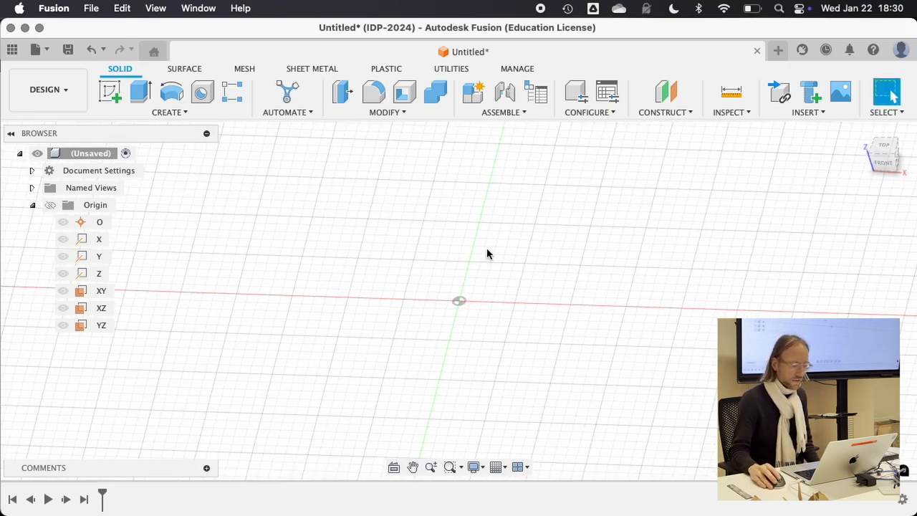
{"action": "middle_click_drag", "start_coordinate": [487, 254], "coordinate": [480, 279], "text": "shift"}
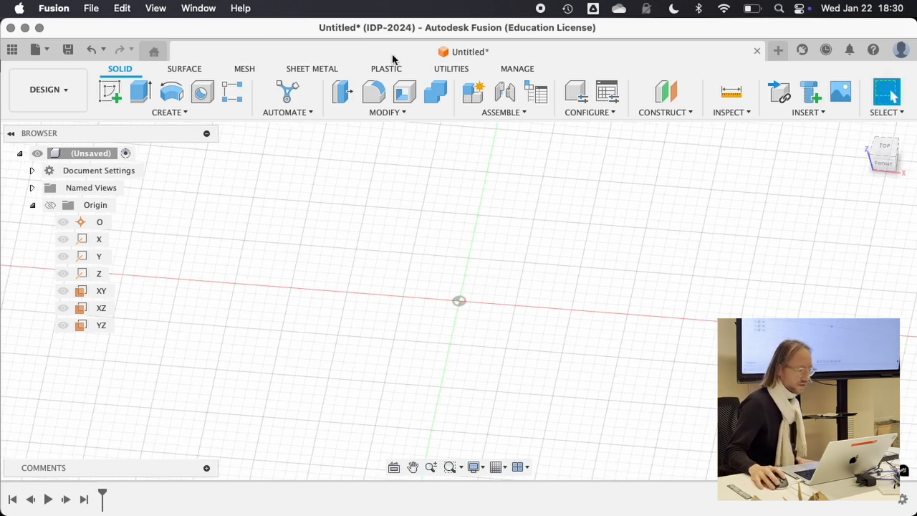
{"action": "left_click", "coordinate": [163, 8]}
{"action": "mouse_move", "coordinate": [187, 8]}
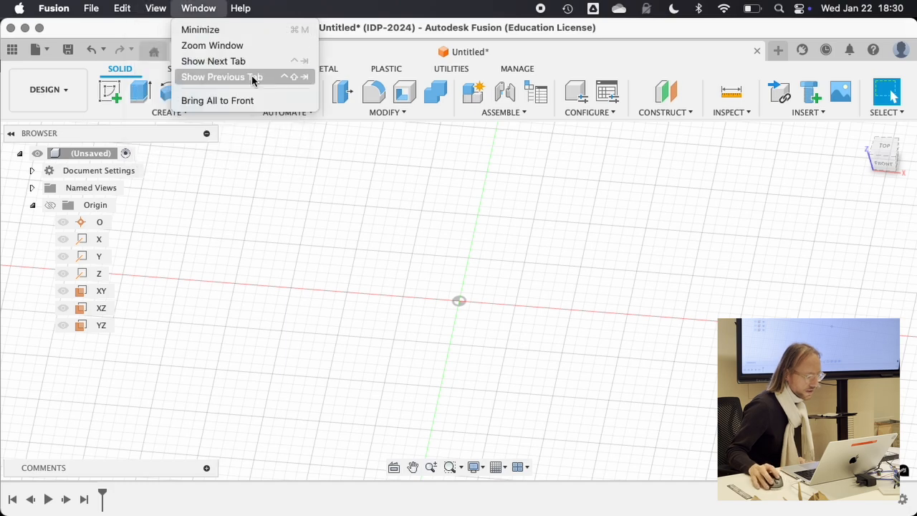
{"action": "left_click", "coordinate": [156, 6]}
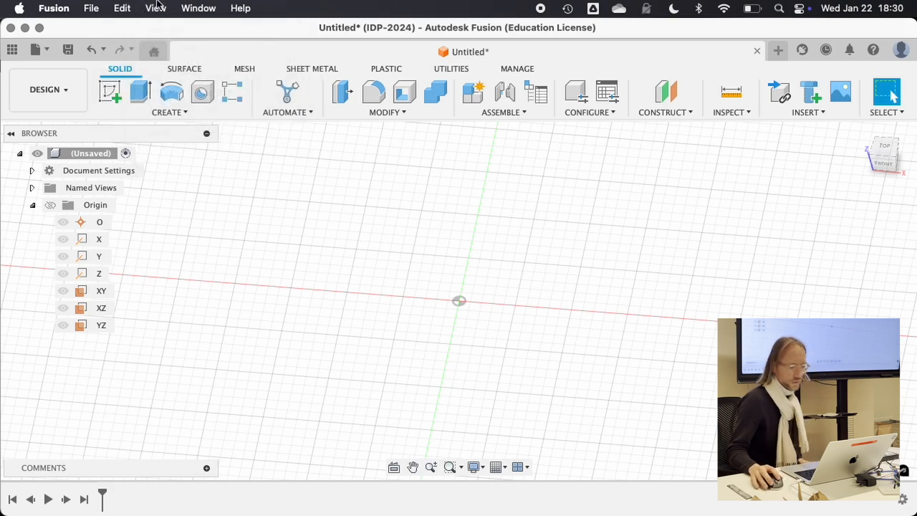
View the empty Fusion design from the right side and from the top using the ViewCube.
{"action": "mouse_move", "coordinate": [885, 151]}
{"action": "left_mouse_down"}
{"action": "mouse_move", "coordinate": [880, 140]}
{"action": "mouse_move", "coordinate": [865, 142]}
{"action": "mouse_move", "coordinate": [880, 153]}
{"action": "mouse_move", "coordinate": [898, 148]}
{"action": "mouse_move", "coordinate": [887, 165]}
{"action": "mouse_move", "coordinate": [904, 148]}
{"action": "left_mouse_up"}
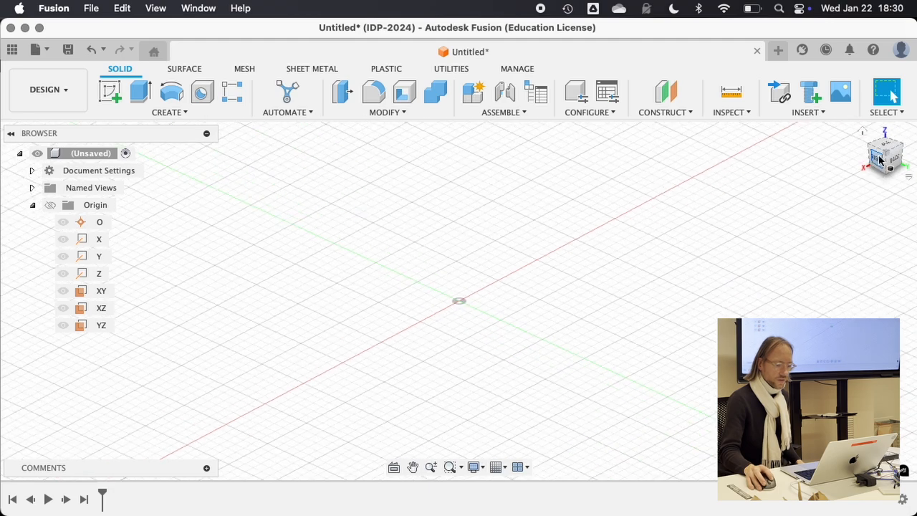
{"action": "left_click", "coordinate": [878, 158]}
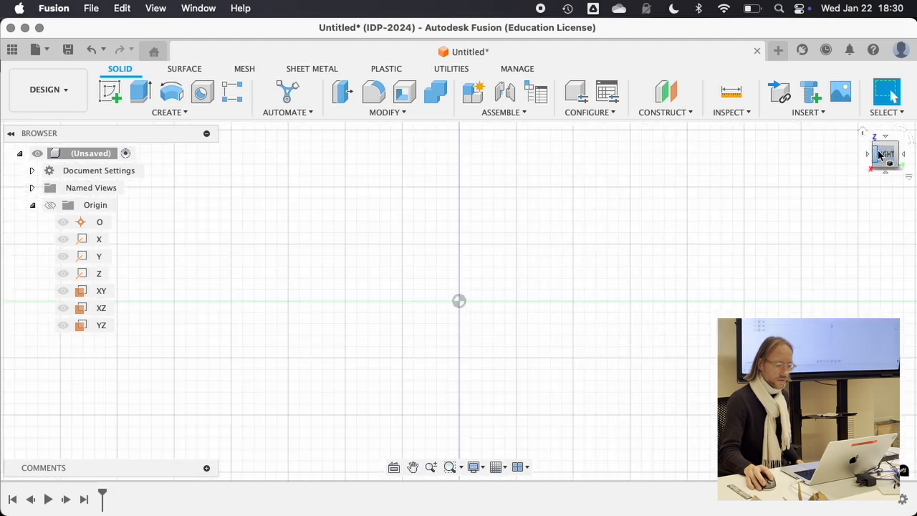
{"action": "left_click_drag", "start_coordinate": [878, 155], "coordinate": [865, 179]}
{"action": "left_click", "coordinate": [889, 147]}
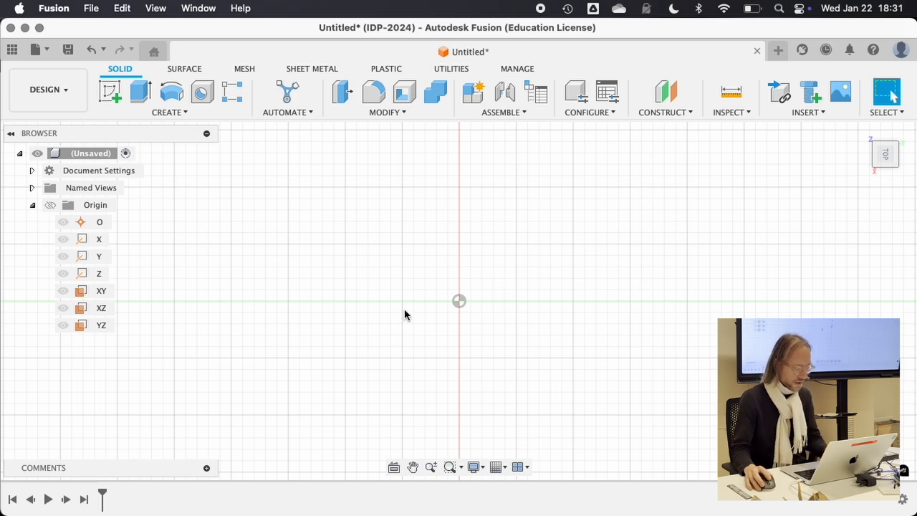
Switch to the presentation in Edge to consult the dimensioned camera sketch, and return to Fusion.
{"action": "key", "text": "super+Tab"}
{"action": "key", "text": "super+Tab"}
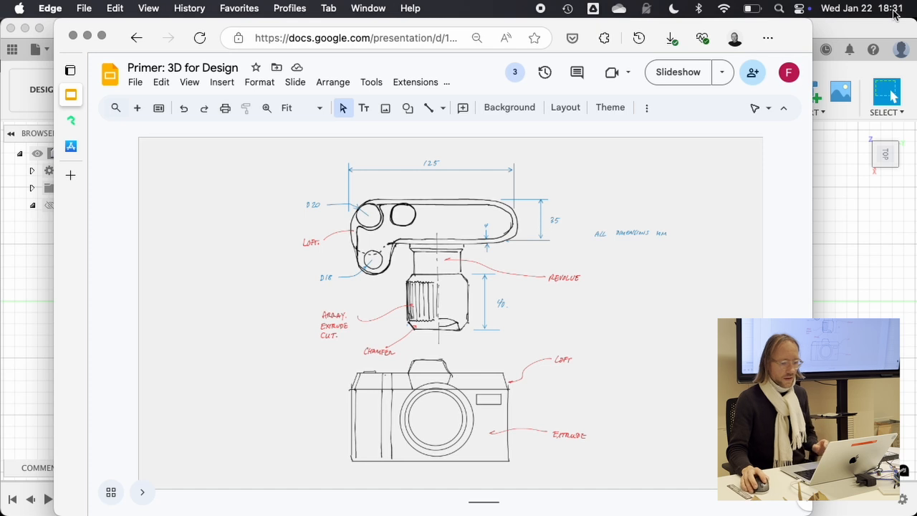
{"action": "left_click", "coordinate": [875, 34]}
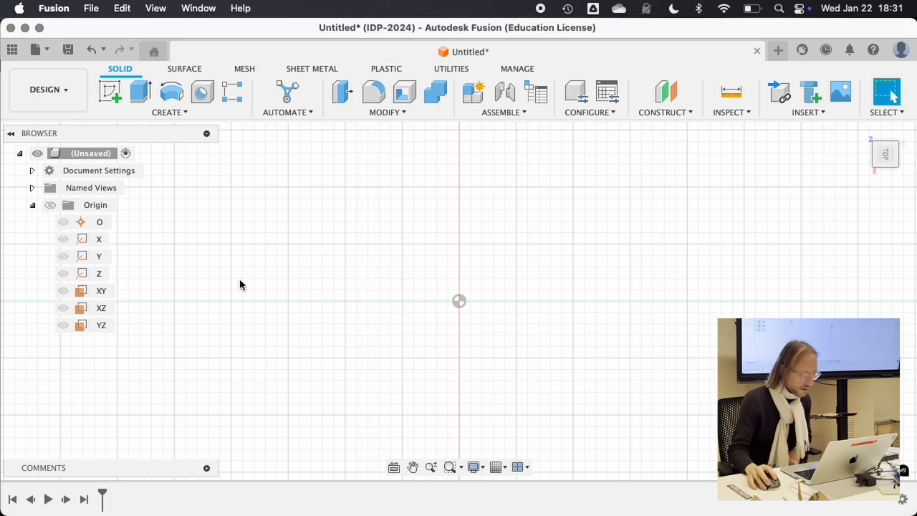
Start a new sketch on the XY origin plane and activate the Line tool.
{"action": "left_click", "coordinate": [101, 292]}
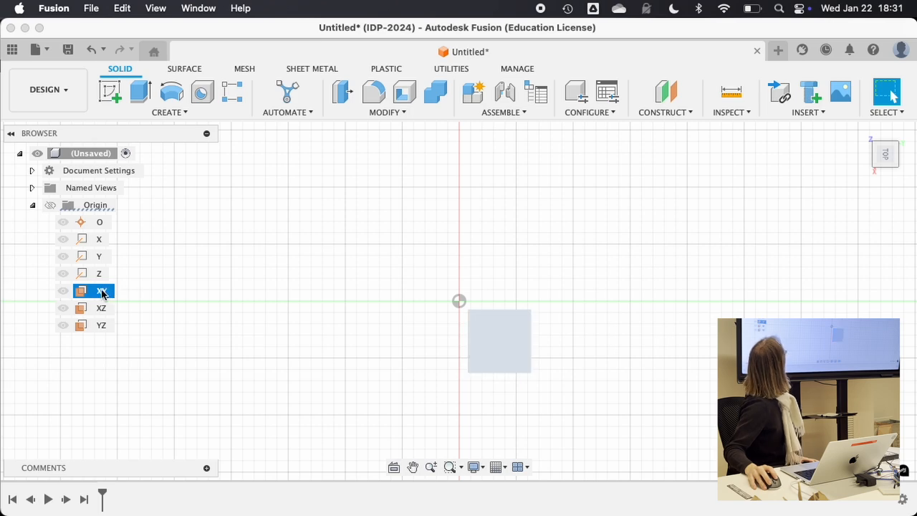
{"action": "left_click", "coordinate": [110, 97]}
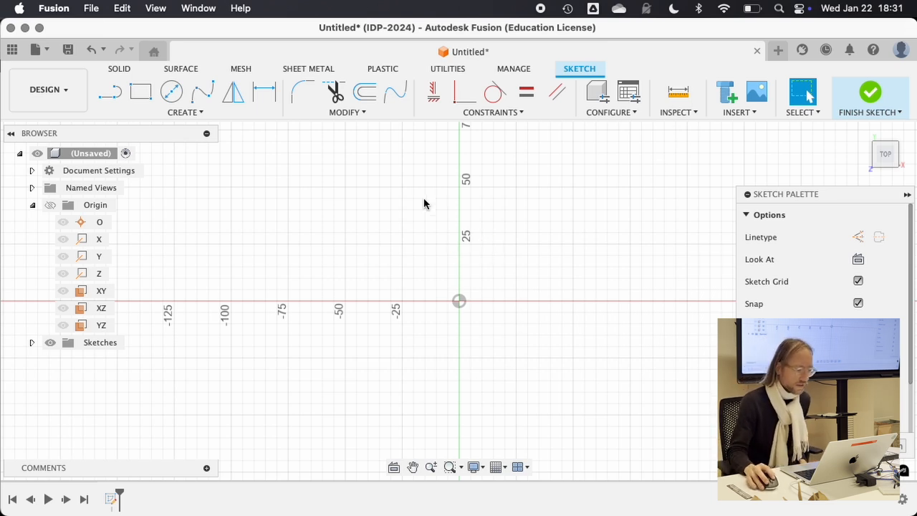
{"action": "left_click", "coordinate": [143, 97]}
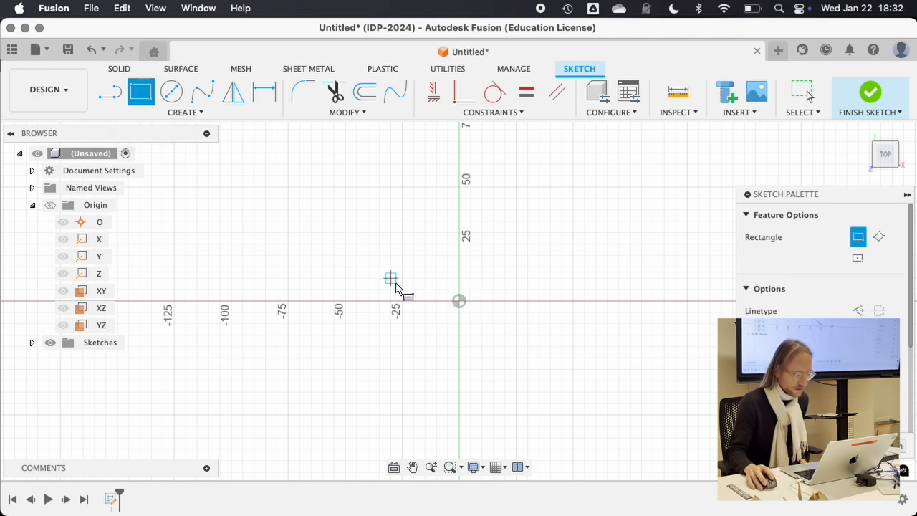
{"action": "left_click", "coordinate": [111, 94]}
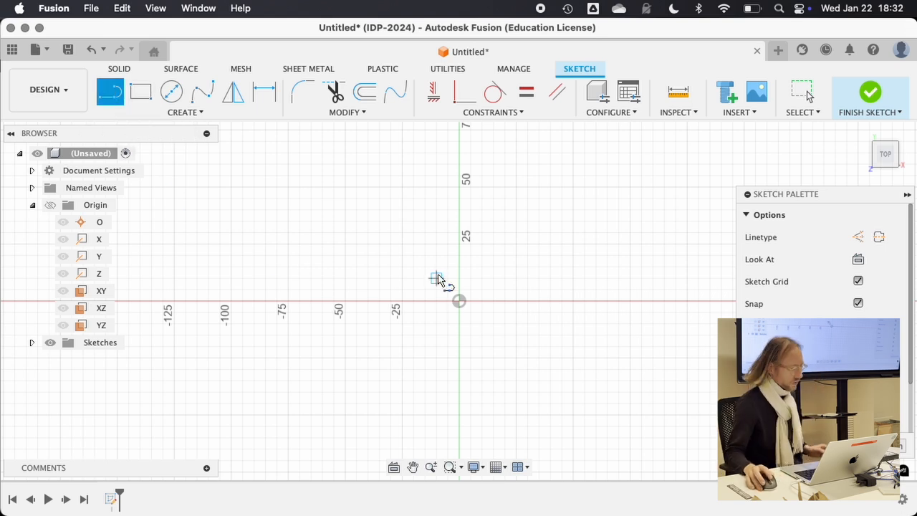
Check the camera body's outline on the reference slide in Edge and go back to the Fusion sketch.
{"action": "key", "text": "super+Tab"}
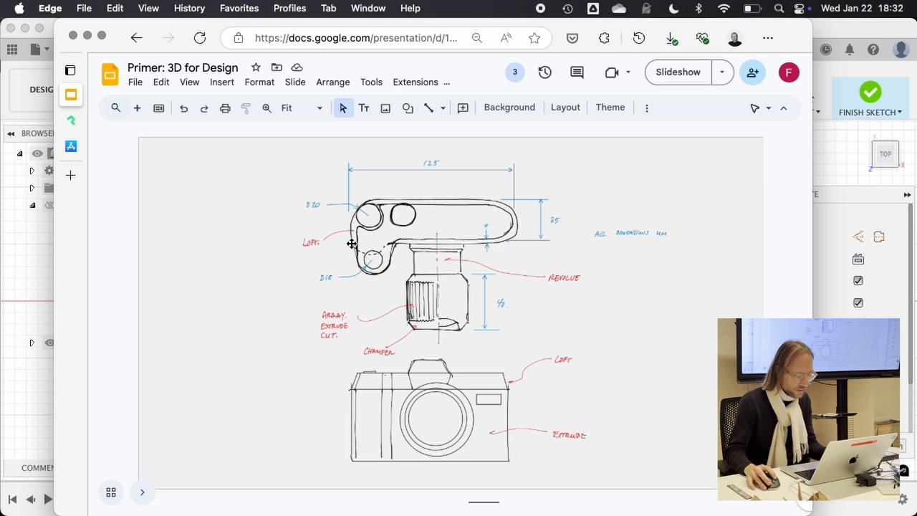
{"action": "key", "text": "super+Tab"}
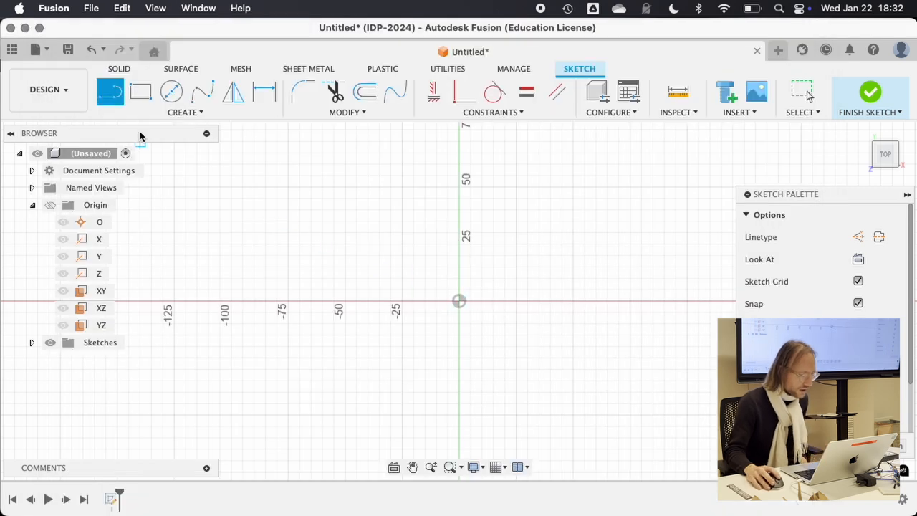
Draw a 125 mm horizontal line from the origin along the positive X axis.
{"action": "left_click", "coordinate": [143, 103]}
{"action": "left_click", "coordinate": [459, 302]}
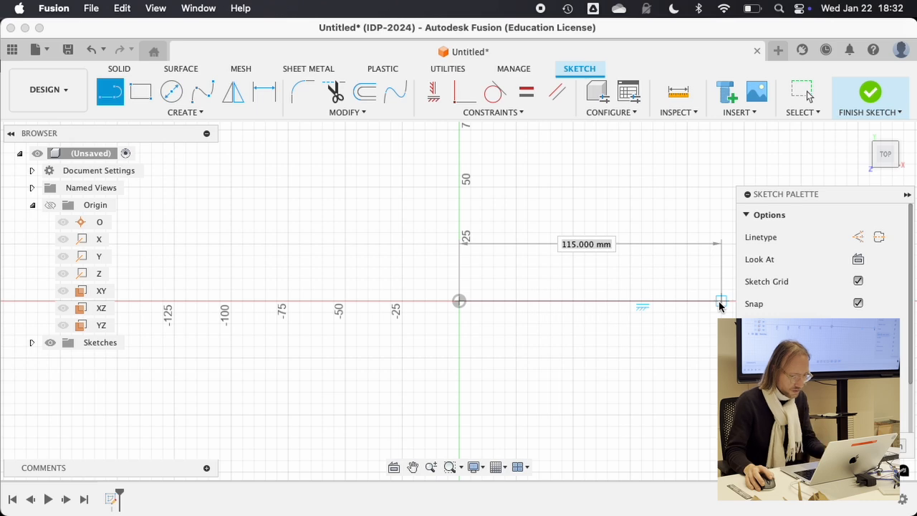
{"action": "key", "text": "super+Tab"}
{"action": "key", "text": "super+Tab"}
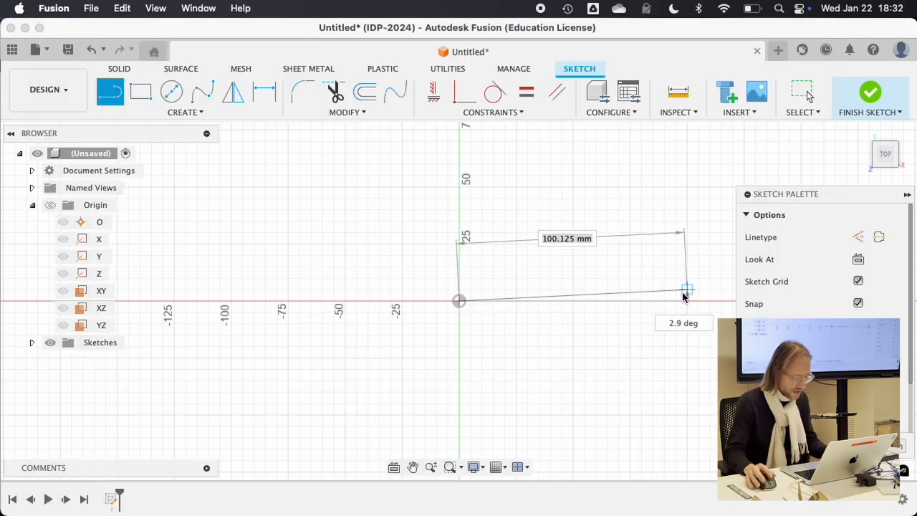
{"action": "type", "text": "125"}
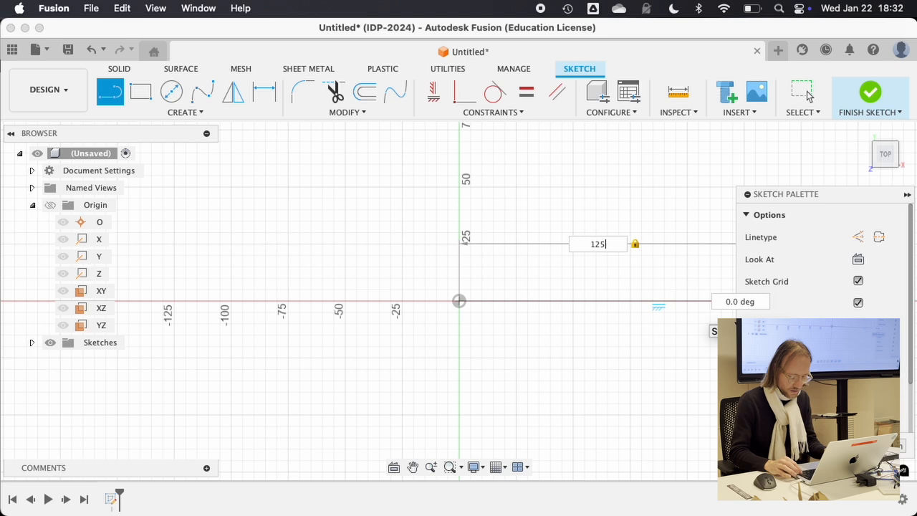
{"action": "key", "text": "Return"}
{"action": "left_click", "coordinate": [803, 92]}
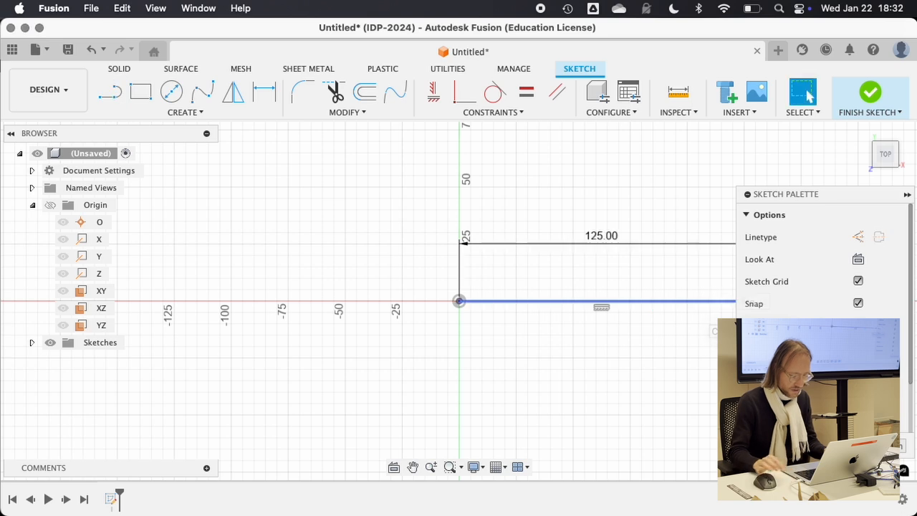
Draw a 35 mm vertical line downward from the free end of the 125 mm line, checking the depth on the reference slide in Edge.
{"action": "left_click", "coordinate": [558, 251]}
{"action": "middle_click_drag", "start_coordinate": [548, 257], "coordinate": [348, 190]}
{"action": "left_click", "coordinate": [110, 91]}
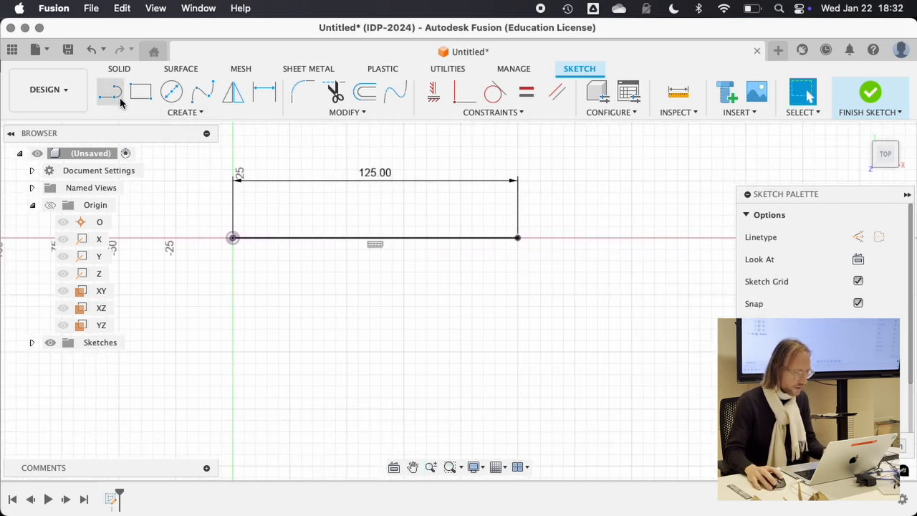
{"action": "left_click", "coordinate": [517, 237]}
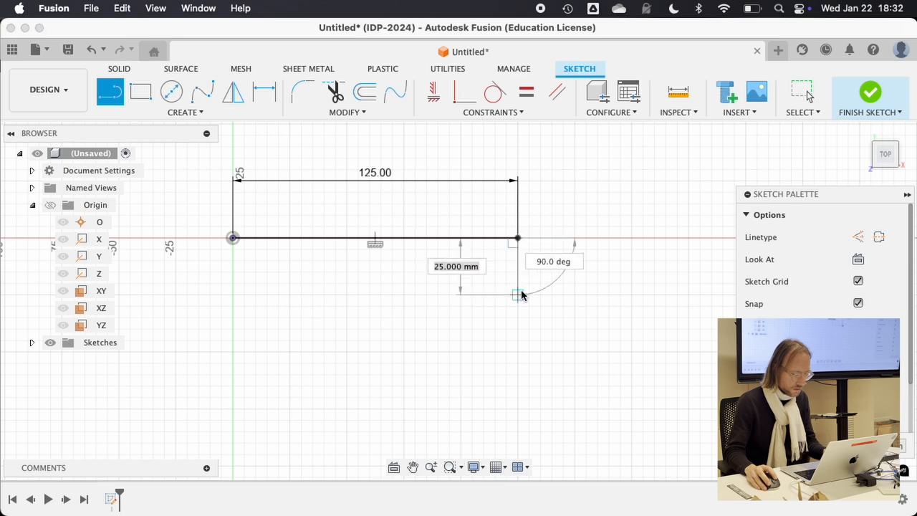
{"action": "key", "text": "super+Tab"}
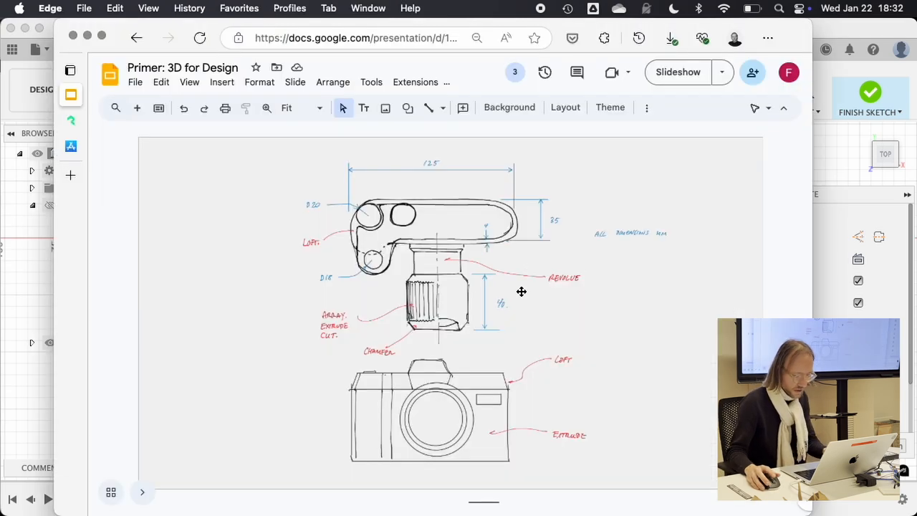
{"action": "key", "text": "super+Tab"}
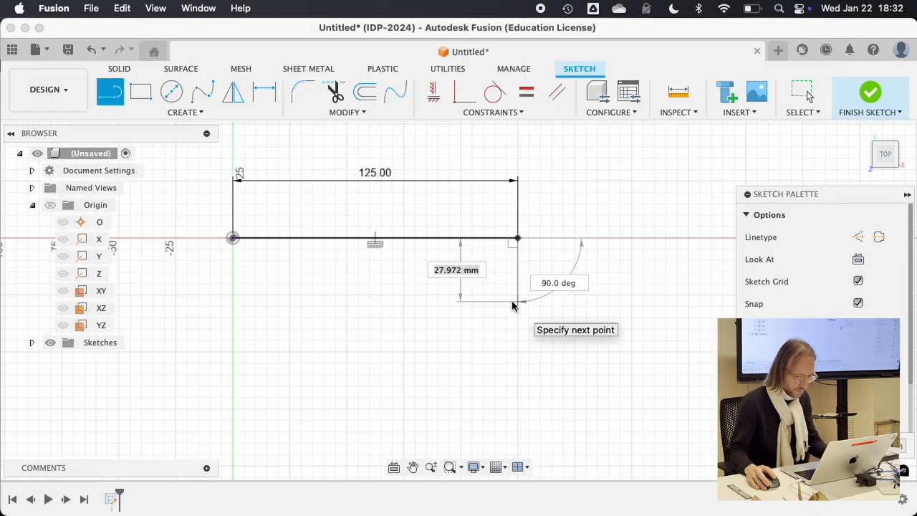
{"action": "type", "text": "35"}
{"action": "key", "text": "Return"}
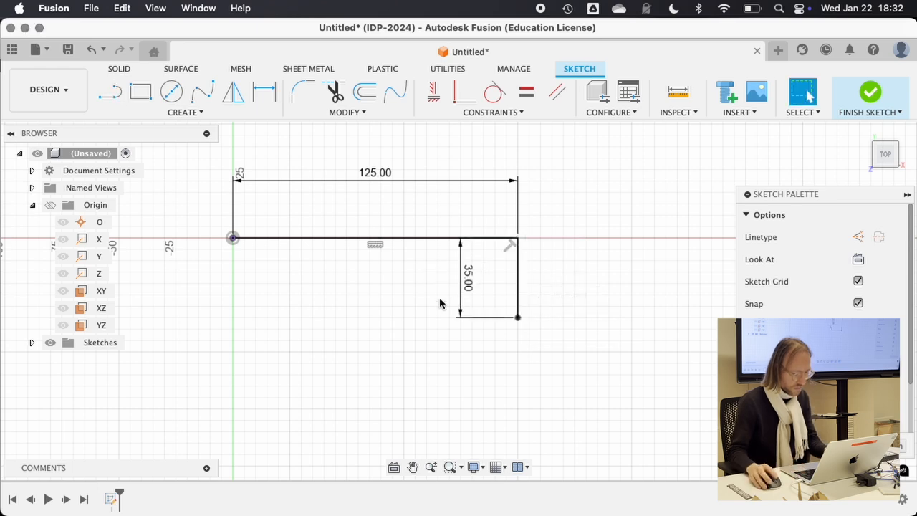
Check the reference slide in Edge and move the 35 mm dimension outside the outline.
{"action": "key", "text": "super+Tab"}
{"action": "key", "text": "super+Tab"}
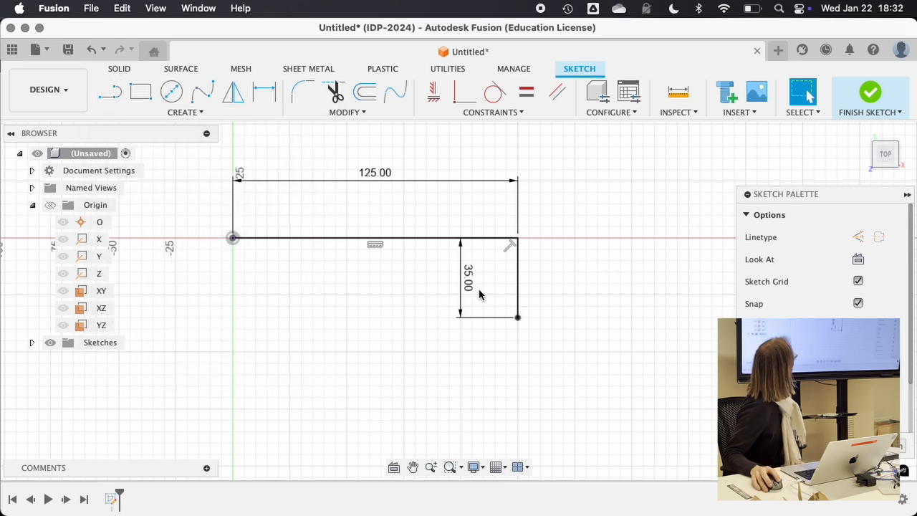
{"action": "left_click_drag", "start_coordinate": [465, 273], "coordinate": [553, 276]}
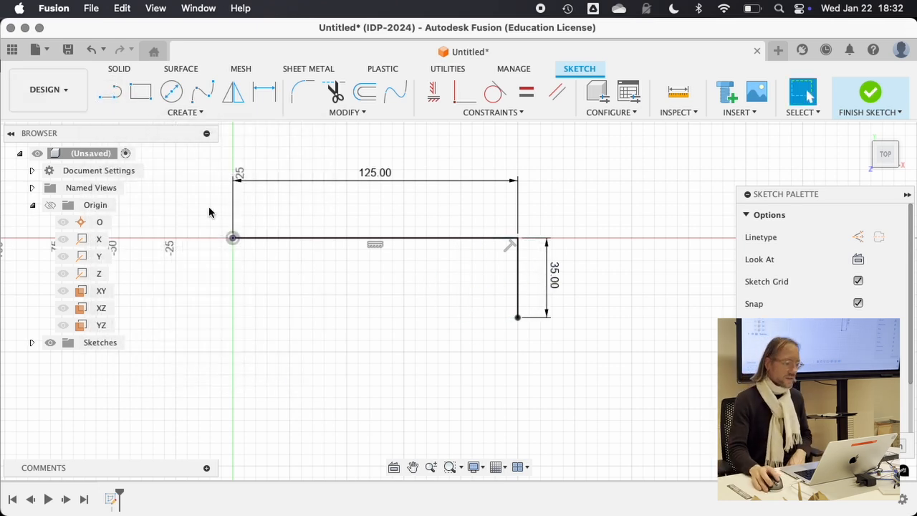
Close the body outline with a 105 mm horizontal line, a grip about 15 mm deep and 20 mm wide, and a line to the origin.
{"action": "left_click", "coordinate": [109, 91]}
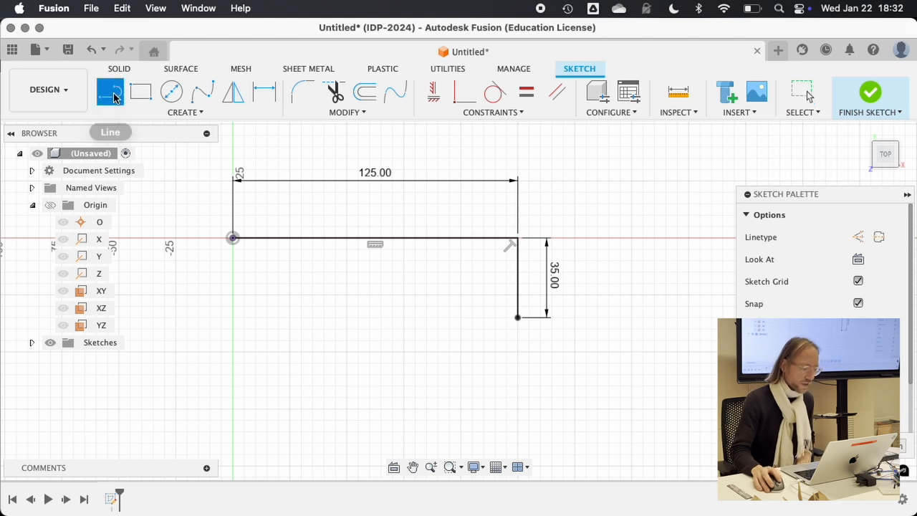
{"action": "left_click", "coordinate": [517, 318]}
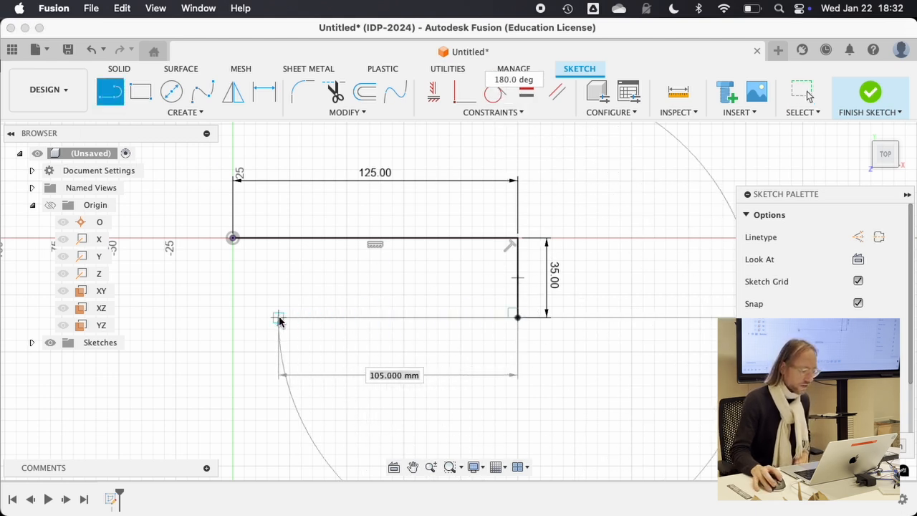
{"action": "left_click", "coordinate": [279, 317]}
{"action": "left_click", "coordinate": [279, 351]}
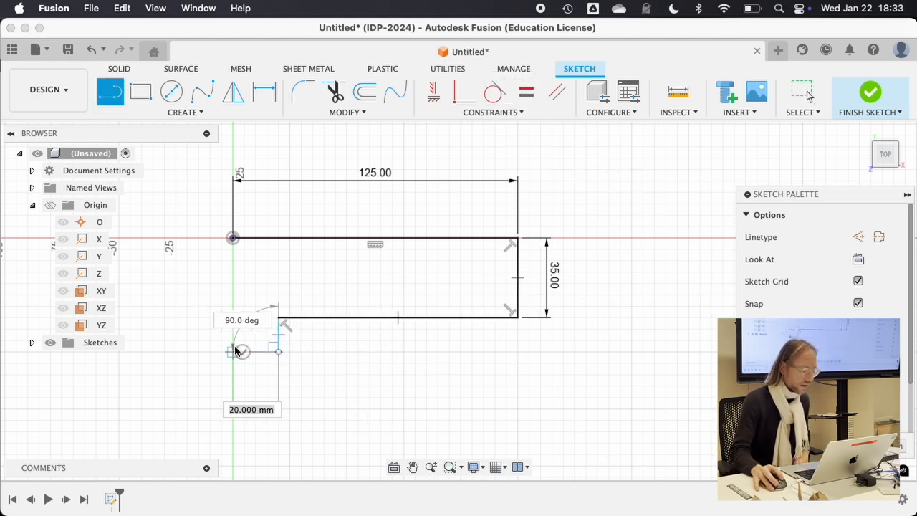
{"action": "left_click", "coordinate": [231, 351]}
{"action": "left_click", "coordinate": [232, 238]}
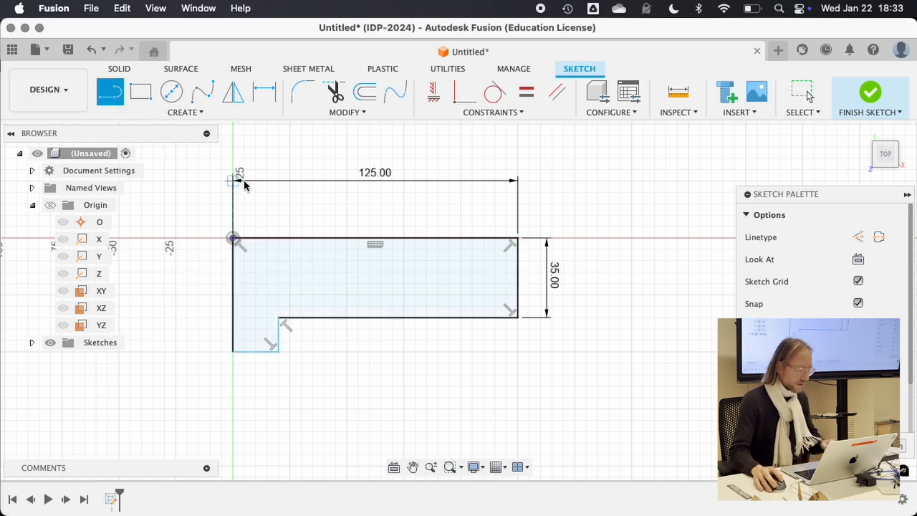
{"action": "key", "text": "Escape"}
Move the grip's corners so that it is about 25 mm wide and 10 mm deep.
{"action": "left_click_drag", "start_coordinate": [280, 322], "coordinate": [300, 321]}
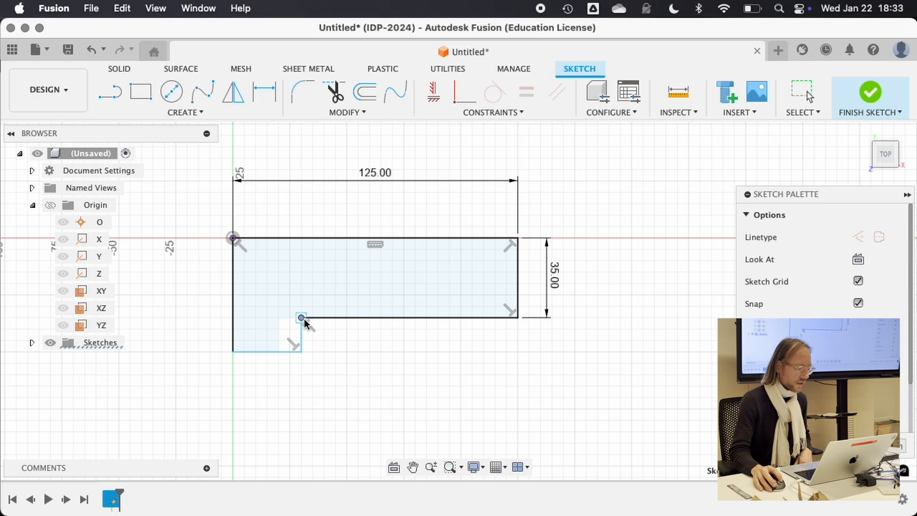
{"action": "left_click_drag", "start_coordinate": [232, 351], "coordinate": [236, 341]}
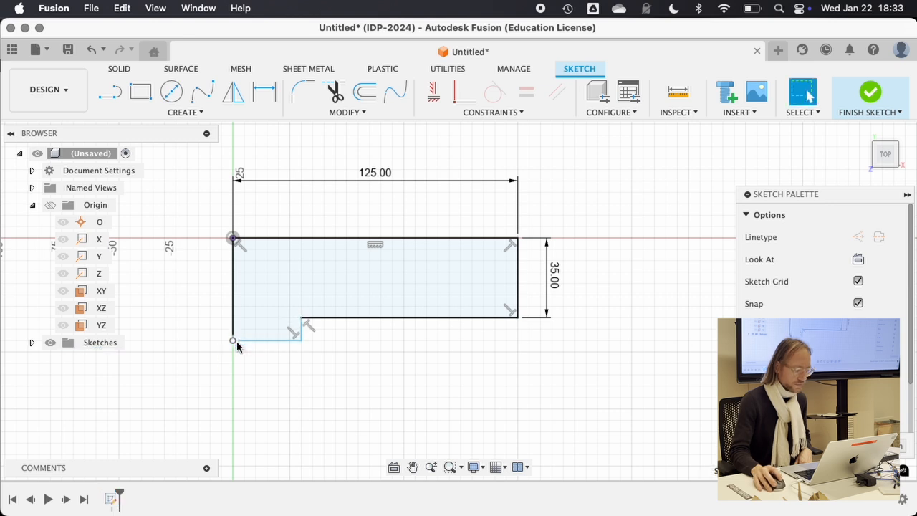
{"action": "mouse_move", "coordinate": [302, 319]}
{"action": "left_mouse_down"}
{"action": "mouse_move", "coordinate": [280, 320]}
{"action": "mouse_move", "coordinate": [289, 318]}
{"action": "left_mouse_up"}
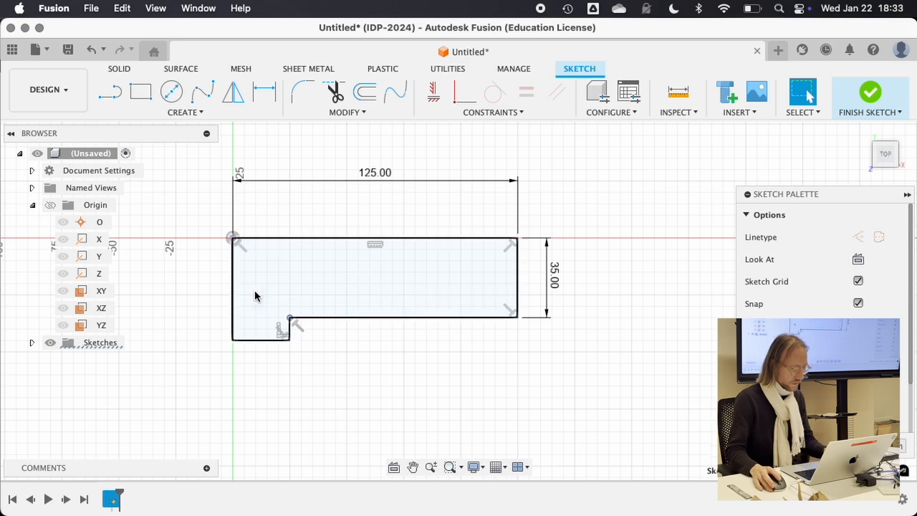
Compare the outline with the camera sketch in Edge and resize the grip to about 30 mm wide and 15 mm deep.
{"action": "key", "text": "super+Tab"}
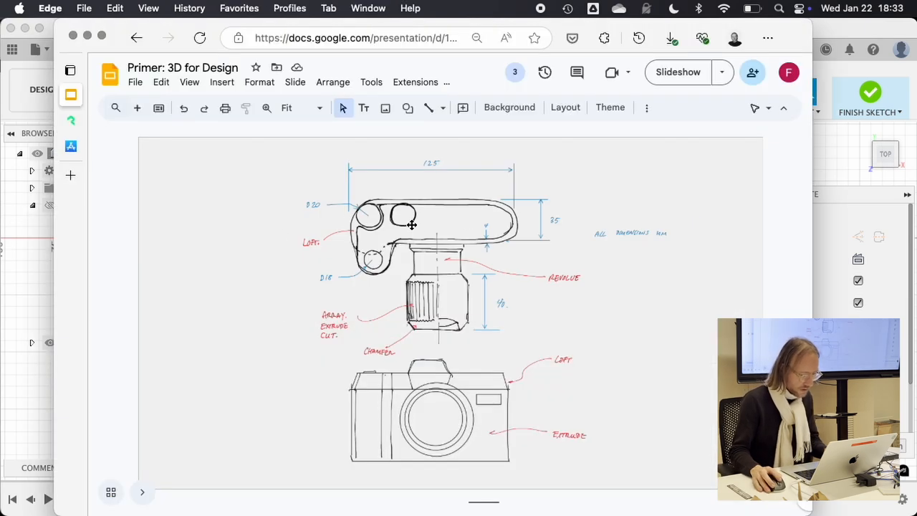
{"action": "key", "text": "super+Tab"}
{"action": "key", "text": "super+Tab"}
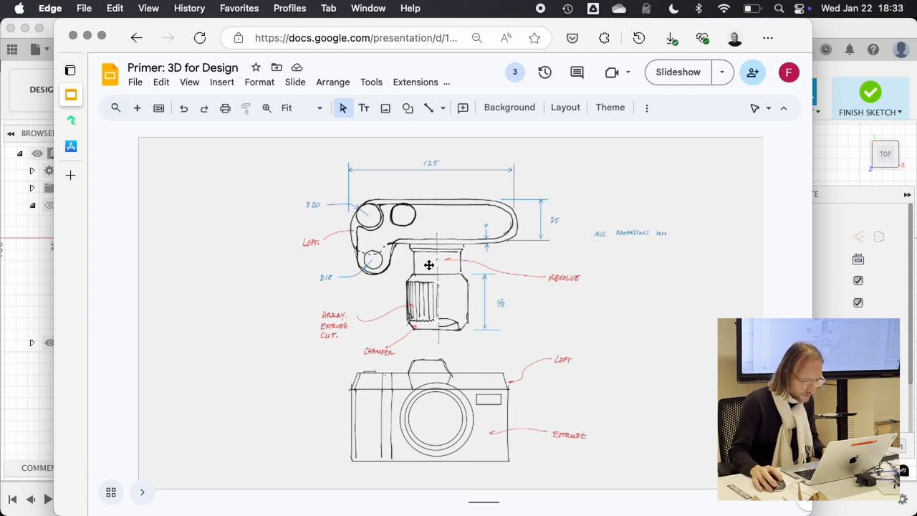
{"action": "key", "text": "super+Tab"}
{"action": "key", "text": "super+Tab"}
{"action": "key", "text": "super+Tab"}
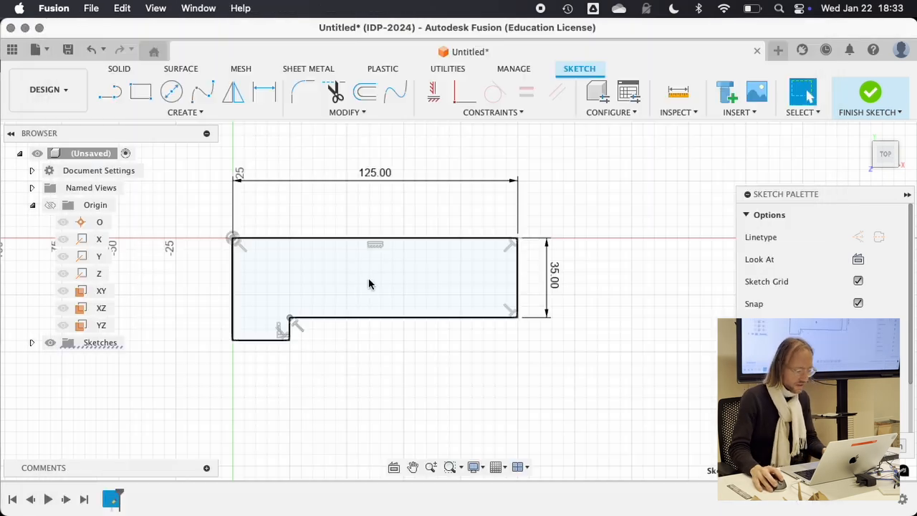
{"action": "left_click_drag", "start_coordinate": [293, 321], "coordinate": [301, 351]}
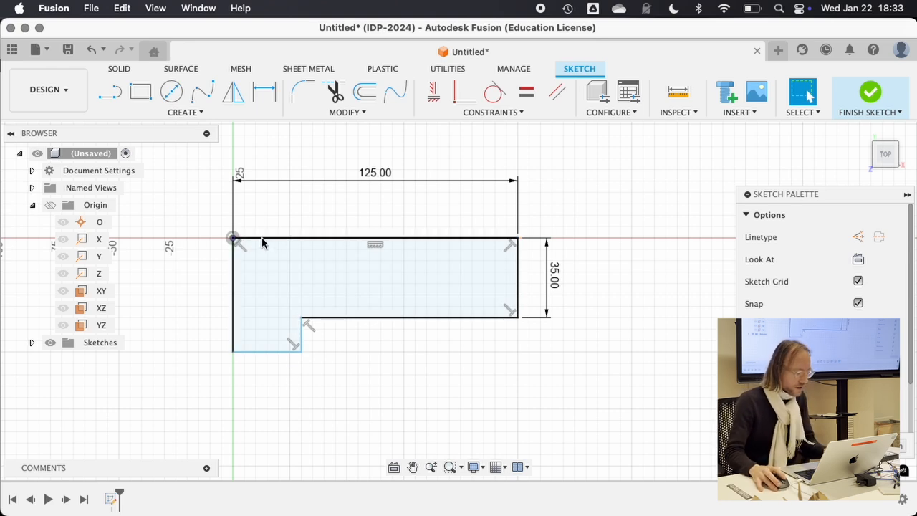
{"action": "key", "text": "super+Tab"}
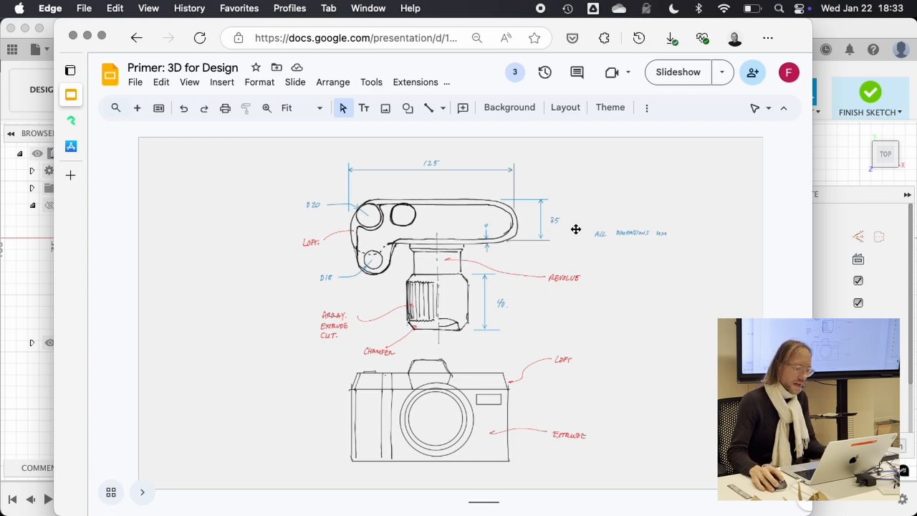
{"action": "key", "text": "super+Tab"}
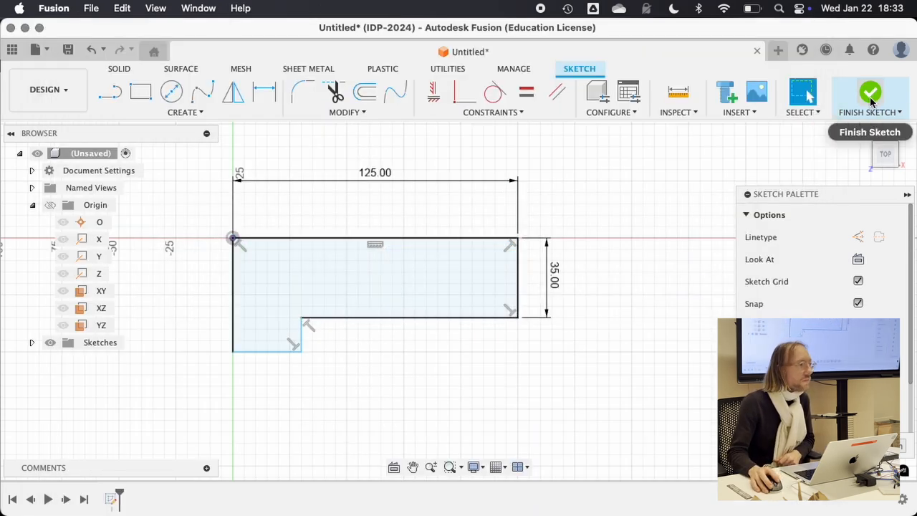
Add a 50 mm Sketch Dimension between the body's long 125 mm edge and the grip's outer edge.
{"action": "left_click", "coordinate": [400, 289]}
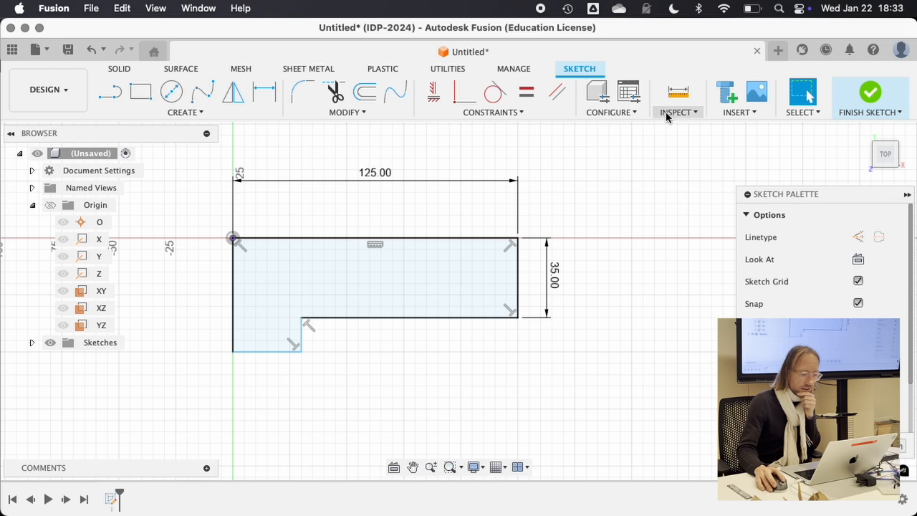
{"action": "left_click", "coordinate": [166, 113]}
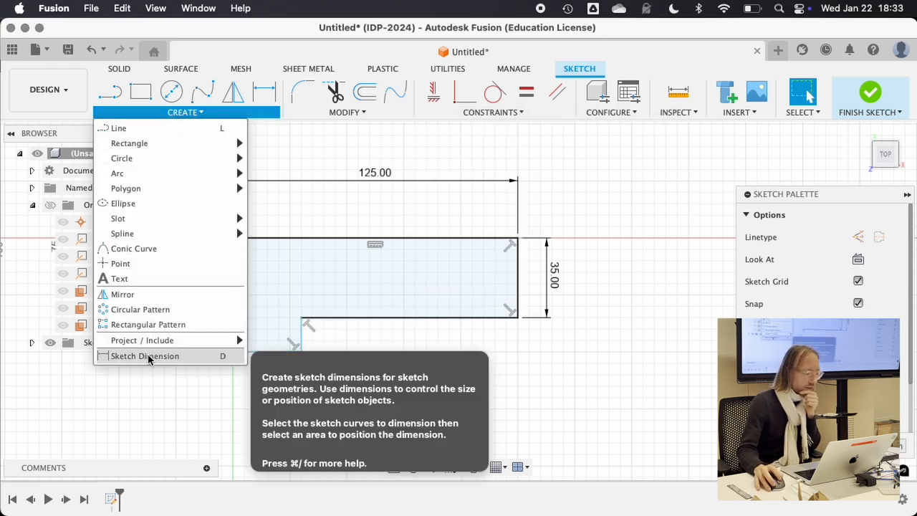
{"action": "left_click", "coordinate": [196, 359]}
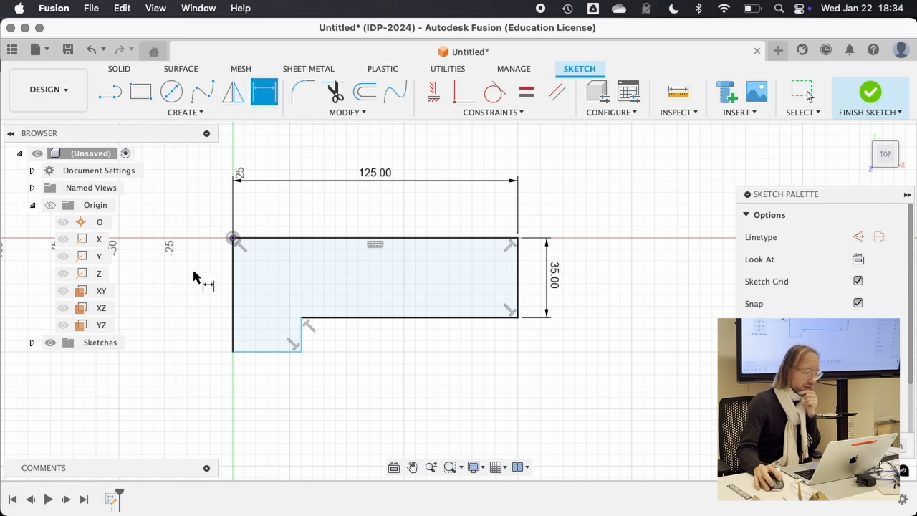
{"action": "left_click", "coordinate": [278, 239]}
{"action": "left_click", "coordinate": [265, 351]}
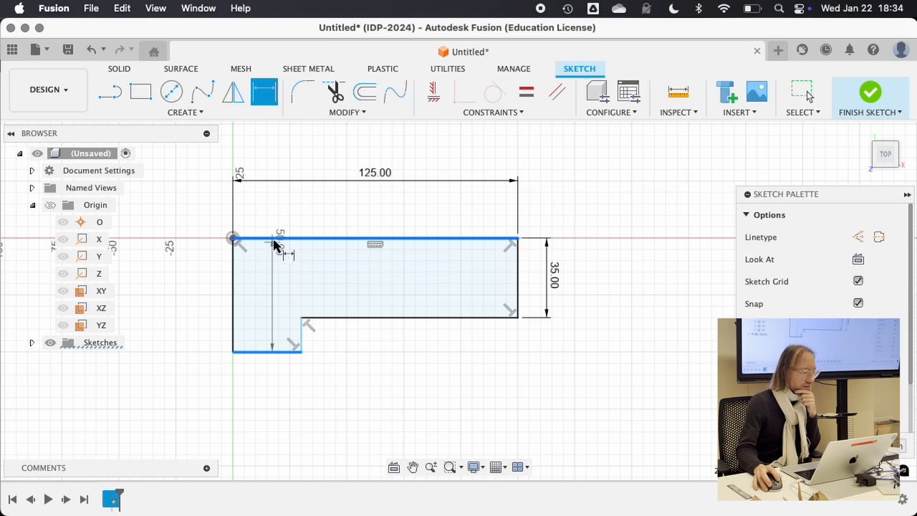
{"action": "left_click", "coordinate": [191, 304]}
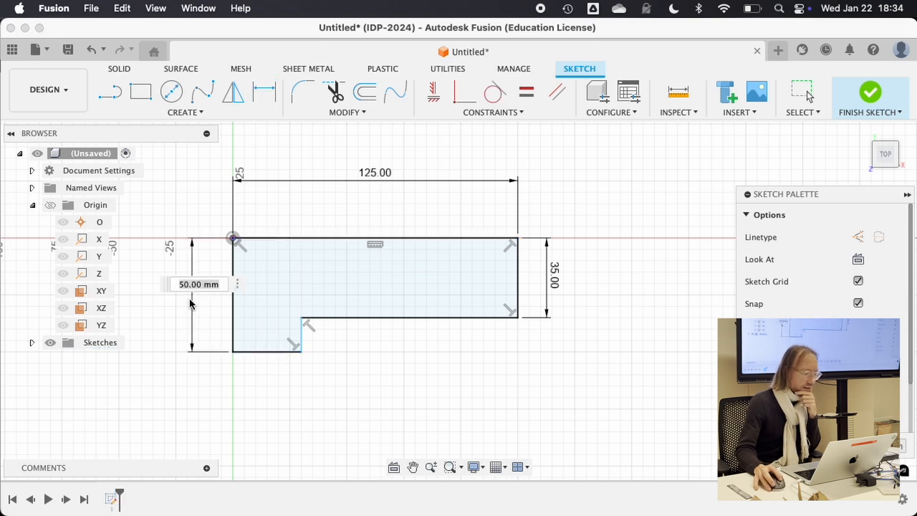
{"action": "type", "text": "50"}
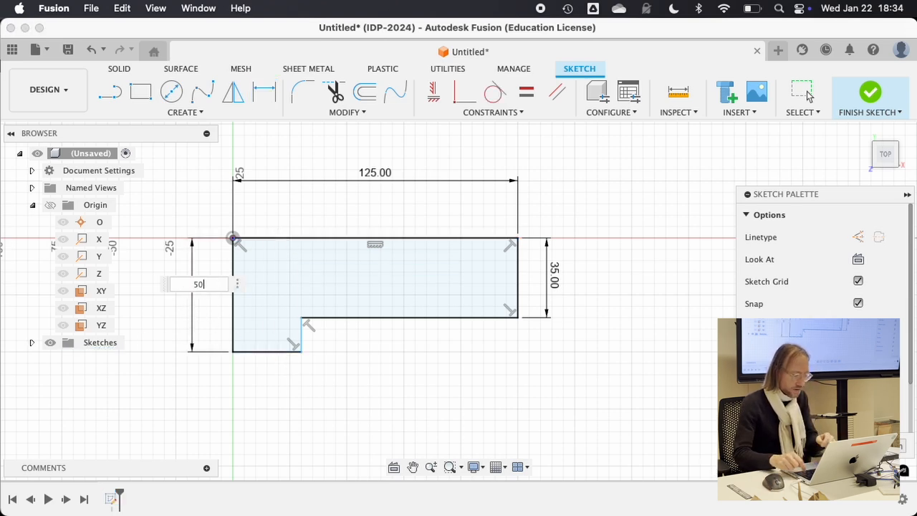
{"action": "key", "text": "Return"}
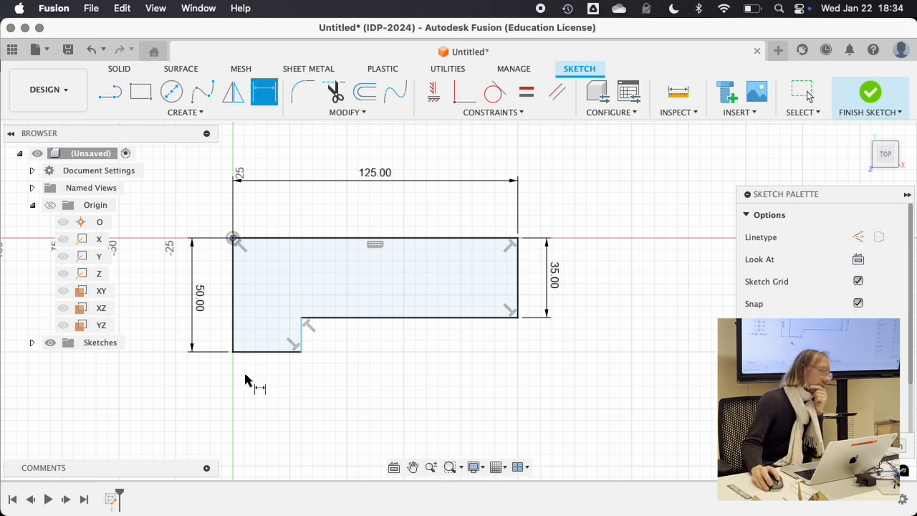
{"action": "key", "text": "Escape"}
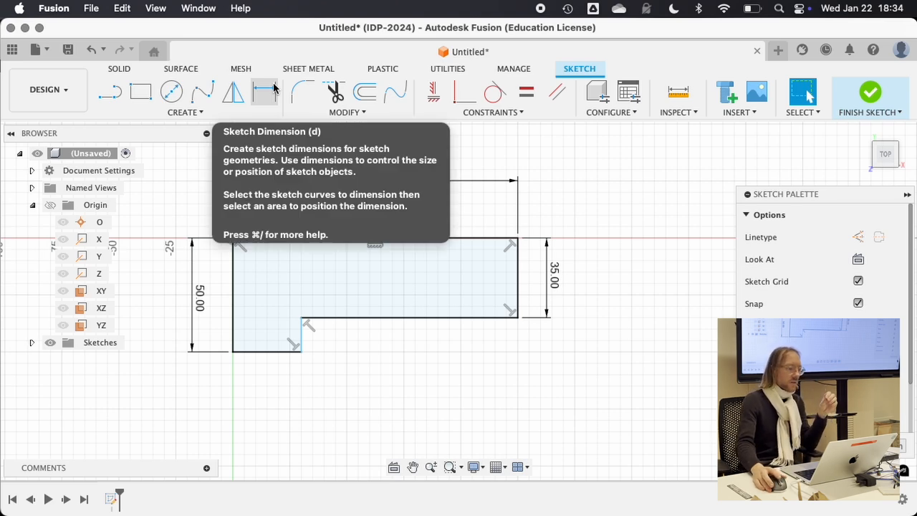
Narrow the grip to about 25 mm and measure the length of its outer edge.
{"action": "mouse_move", "coordinate": [301, 339]}
{"action": "left_mouse_down"}
{"action": "mouse_move", "coordinate": [398, 339]}
{"action": "mouse_move", "coordinate": [289, 338]}
{"action": "left_mouse_up"}
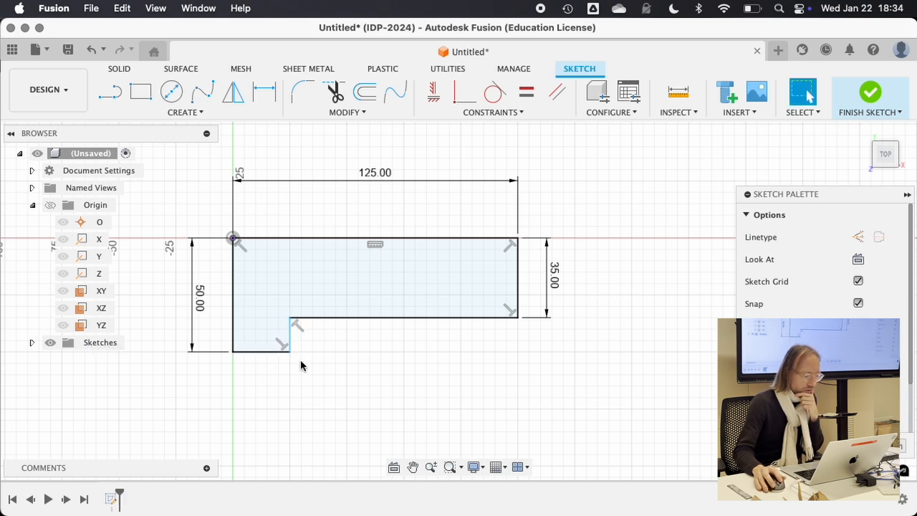
{"action": "key", "text": "i"}
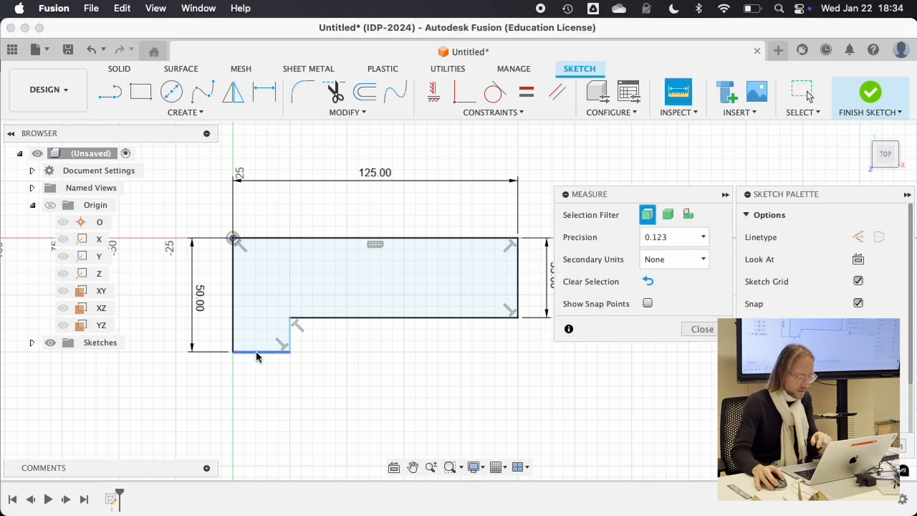
{"action": "left_click", "coordinate": [257, 352]}
{"action": "scroll", "coordinate": [838, 295], "scroll_direction": "down", "scroll_amount": 2}
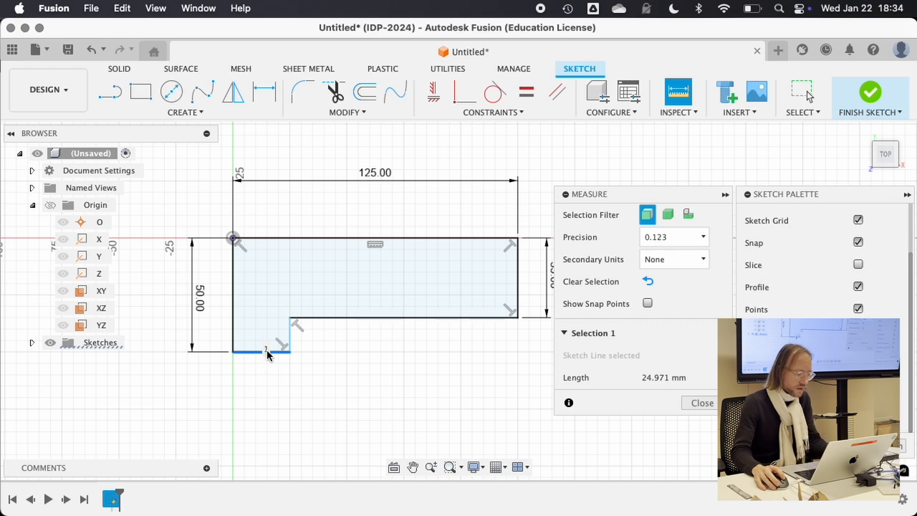
Widen the camera grip freehand to about 55 mm by moving its inner corner.
{"action": "key", "text": "Escape"}
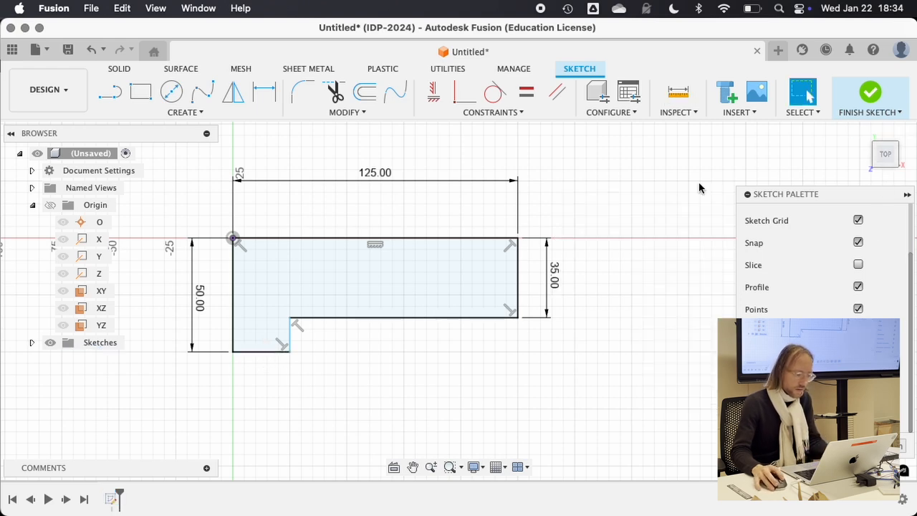
{"action": "left_click", "coordinate": [548, 276]}
{"action": "left_click_drag", "start_coordinate": [289, 355], "coordinate": [358, 351]}
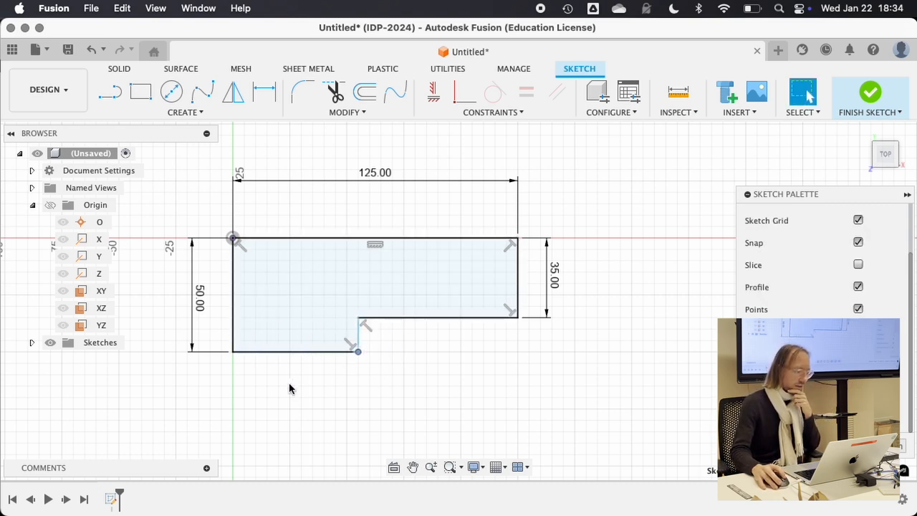
Add a 25 mm Sketch Dimension to the grip's outer edge.
{"action": "left_click", "coordinate": [262, 101]}
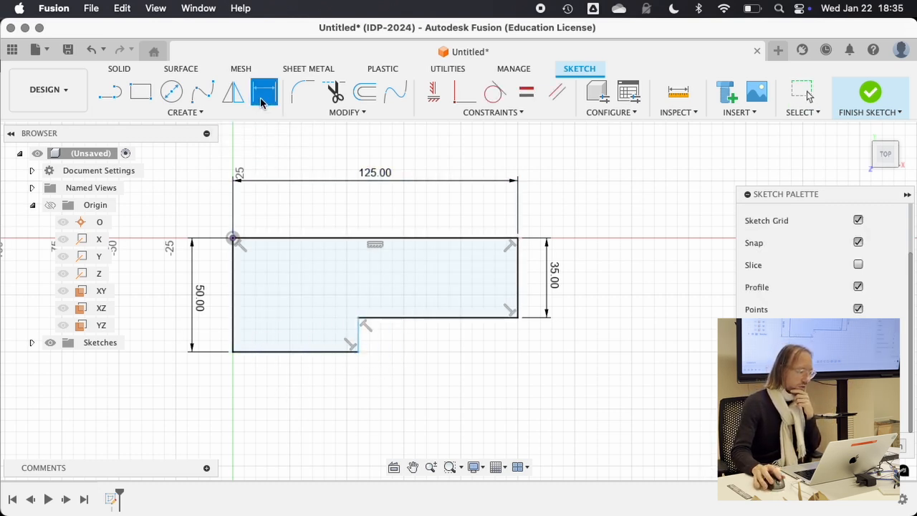
{"action": "left_click", "coordinate": [264, 352]}
{"action": "left_click", "coordinate": [261, 422]}
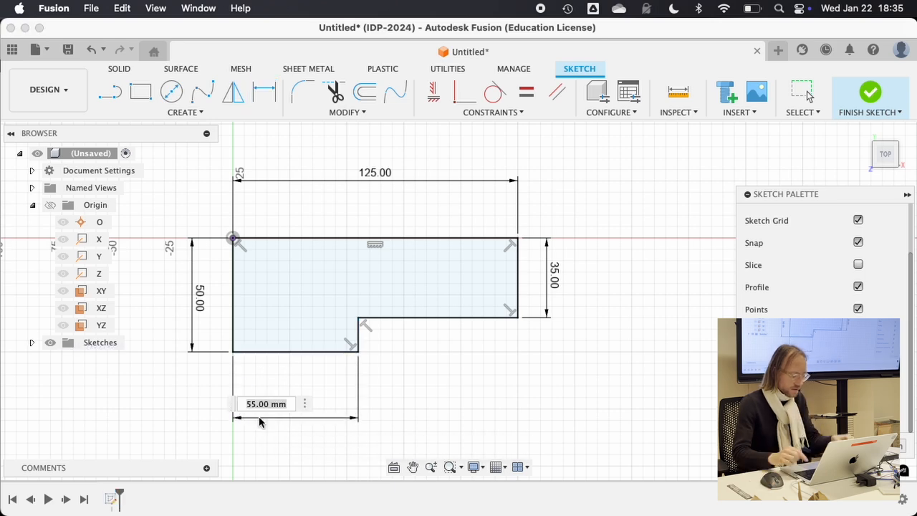
{"action": "type", "text": "25"}
{"action": "key", "text": "Return"}
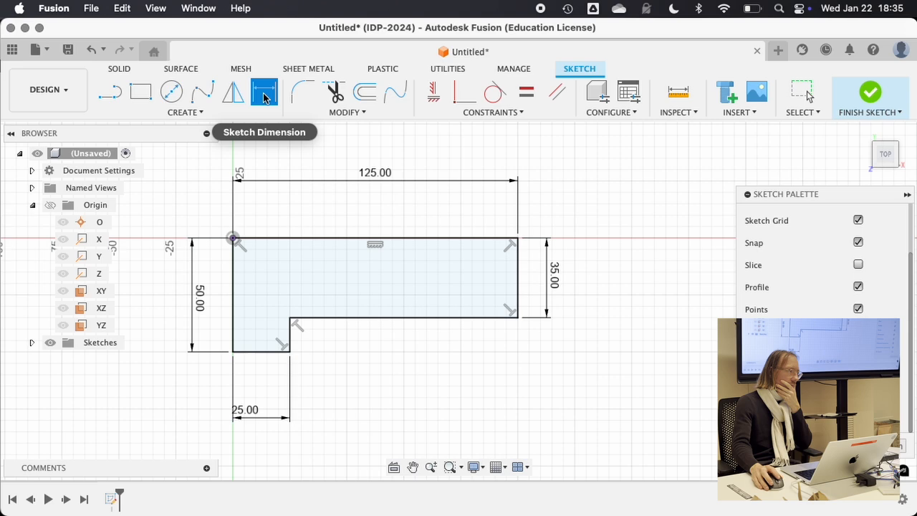
{"action": "key", "text": "Escape"}
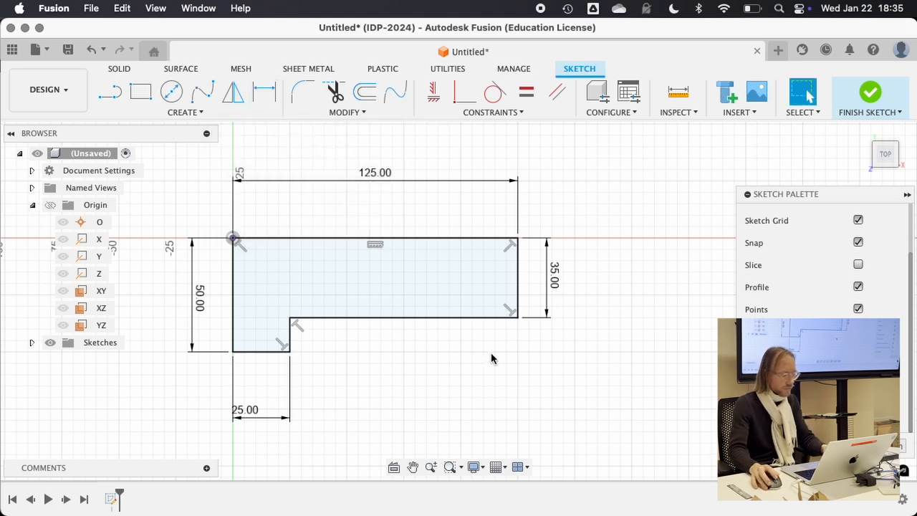
Undo the grip's 25 mm width dimension and try narrowing the grip freehand.
{"action": "key", "text": "super+z"}
{"action": "key", "text": "super+z"}
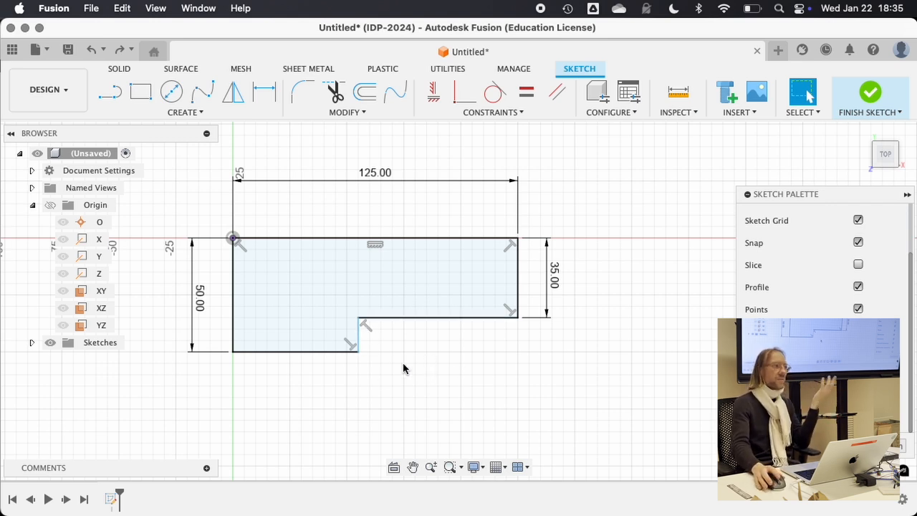
{"action": "left_click_drag", "start_coordinate": [358, 334], "coordinate": [280, 342]}
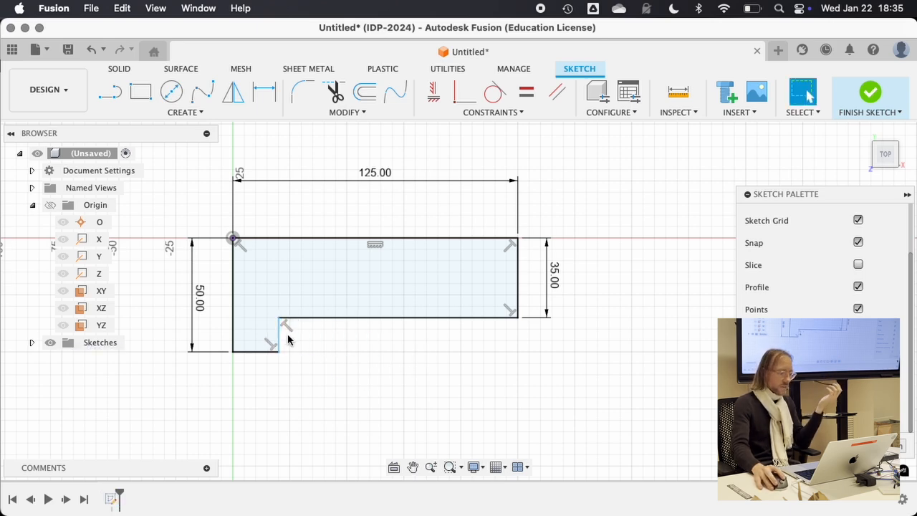
{"action": "left_click", "coordinate": [122, 8]}
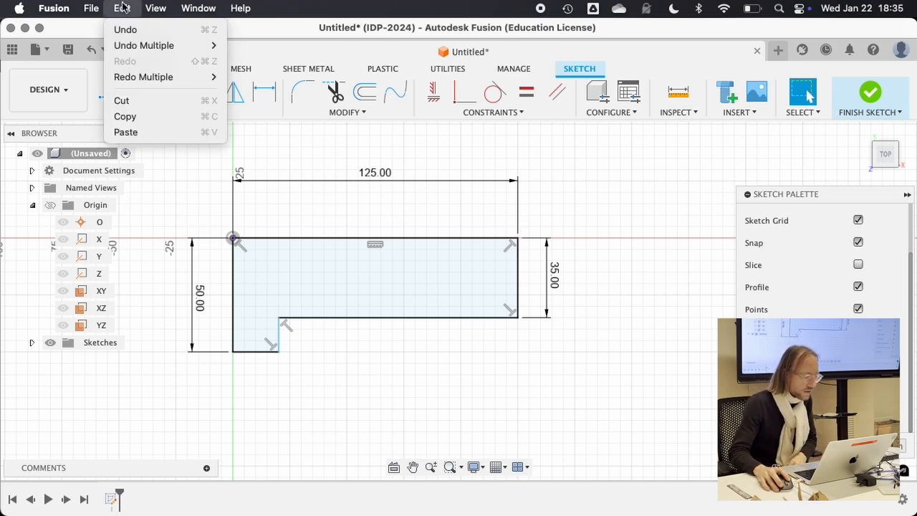
{"action": "key", "text": "Escape"}
{"action": "key", "text": "super+z"}
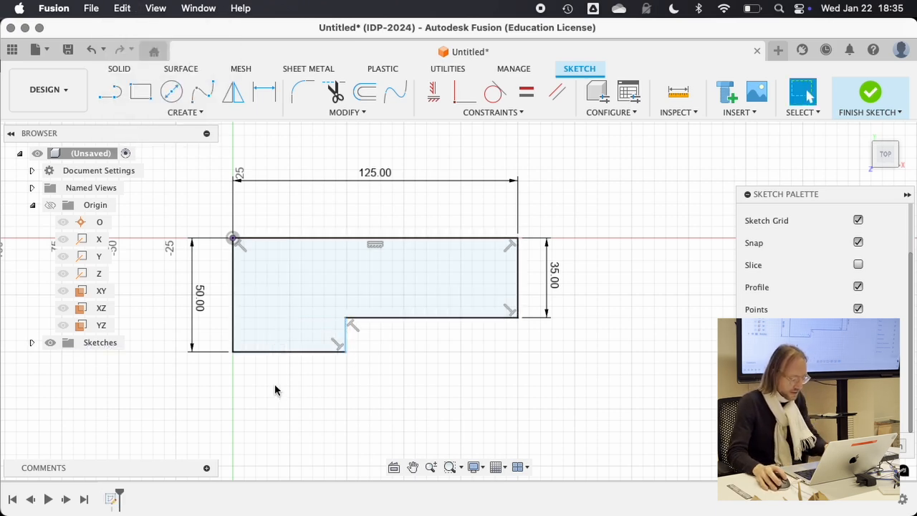
Dimension the width of the grip's outer edge at 25 mm and finish the sketch.
{"action": "key", "text": "d"}
{"action": "left_click", "coordinate": [272, 351]}
{"action": "left_click", "coordinate": [275, 399]}
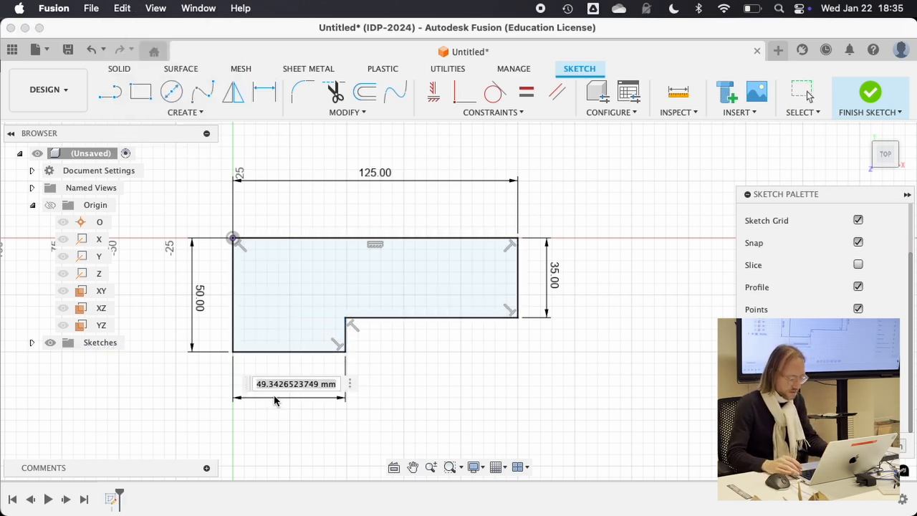
{"action": "type", "text": "25"}
{"action": "key", "text": "Return"}
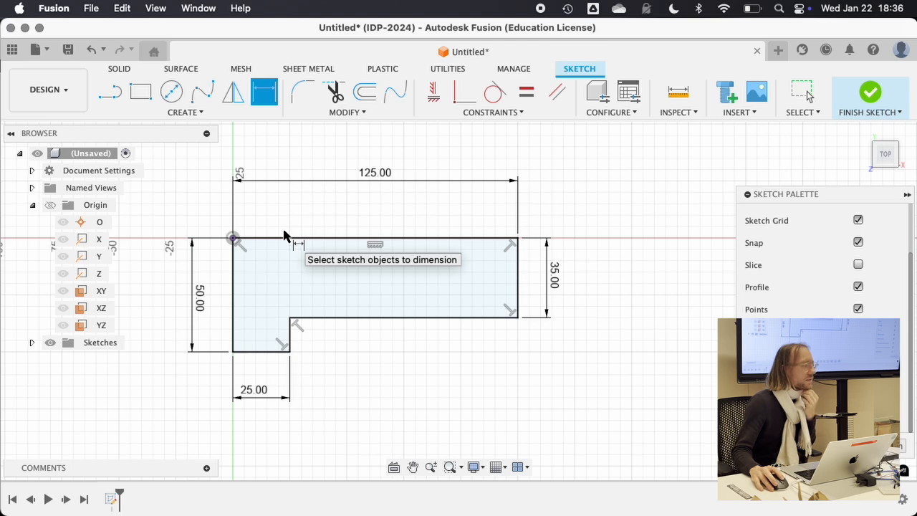
{"action": "left_click", "coordinate": [866, 94]}
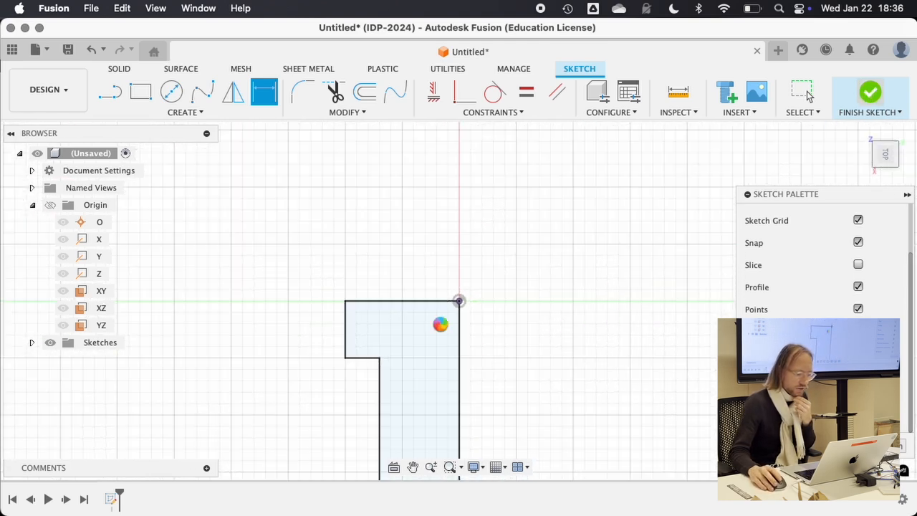
Extrude the L-shaped camera body profile 55 mm upward from the profile plane on one side.
{"action": "mouse_move", "coordinate": [538, 366]}
{"action": "middle_mouse_down", "text": "shift"}
{"action": "mouse_move", "coordinate": [622, 231]}
{"action": "mouse_move", "coordinate": [509, 210]}
{"action": "mouse_move", "coordinate": [483, 247]}
{"action": "mouse_move", "coordinate": [482, 198]}
{"action": "mouse_move", "coordinate": [465, 262]}
{"action": "middle_mouse_up", "text": "shift"}
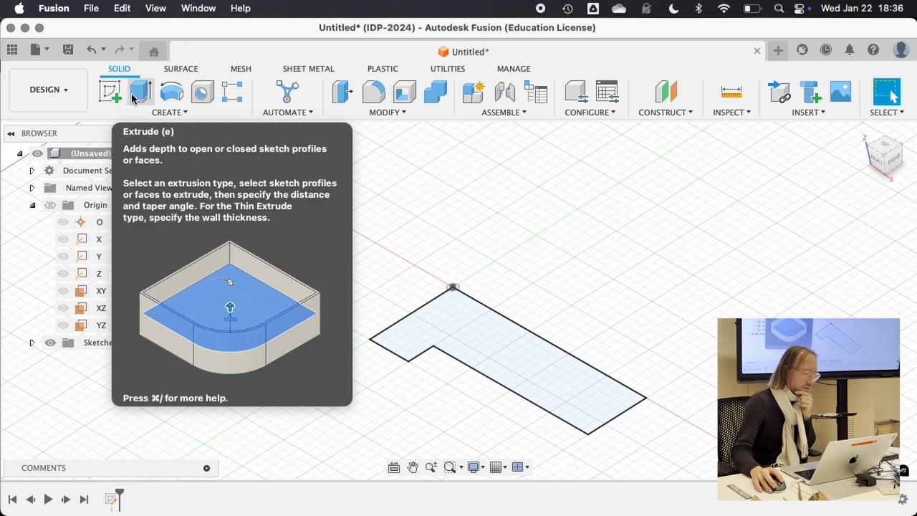
{"action": "left_click", "coordinate": [138, 94]}
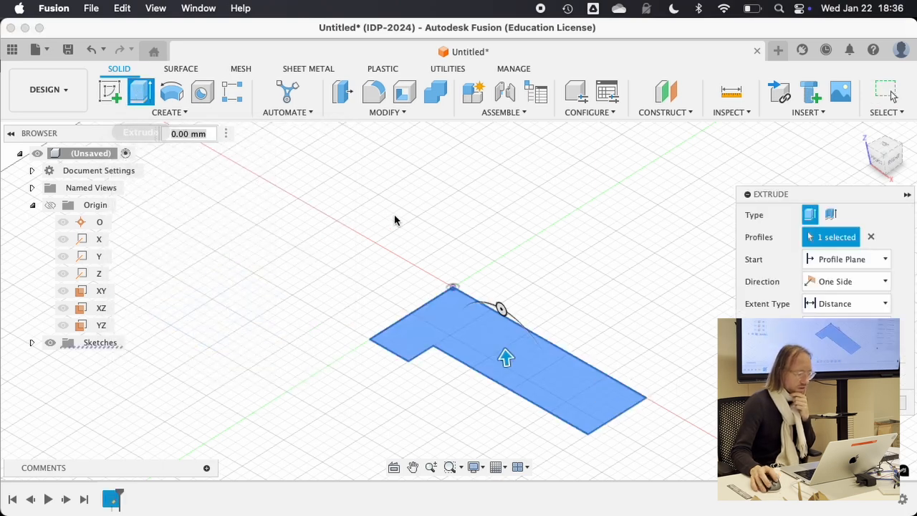
{"action": "left_click", "coordinate": [442, 328]}
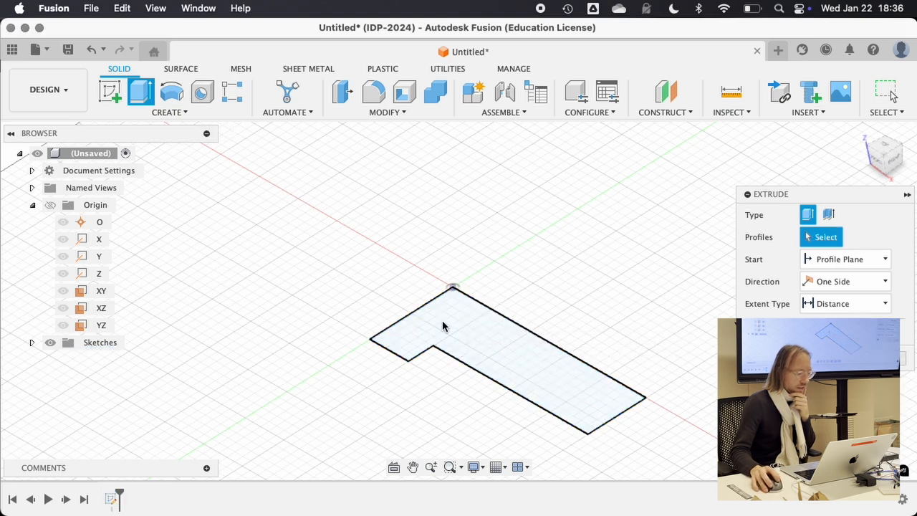
{"action": "left_click", "coordinate": [463, 329]}
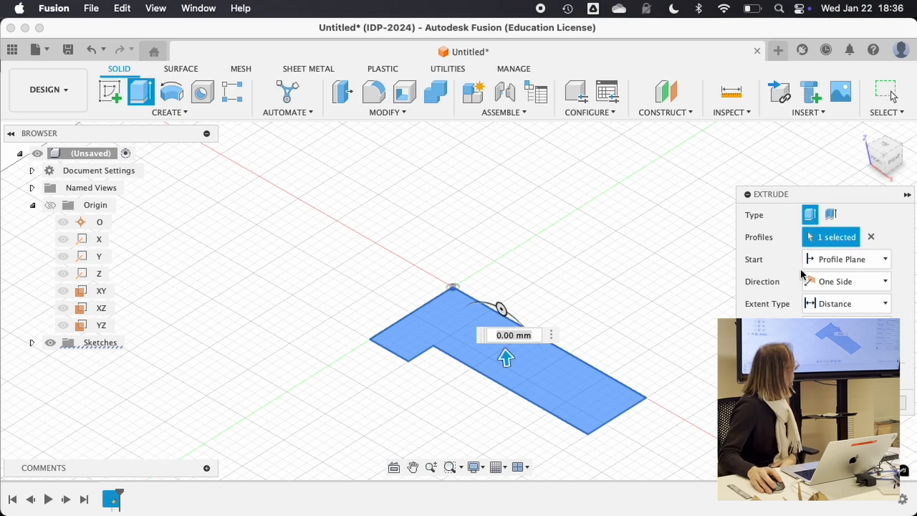
{"action": "left_click_drag", "start_coordinate": [796, 197], "coordinate": [750, 162]}
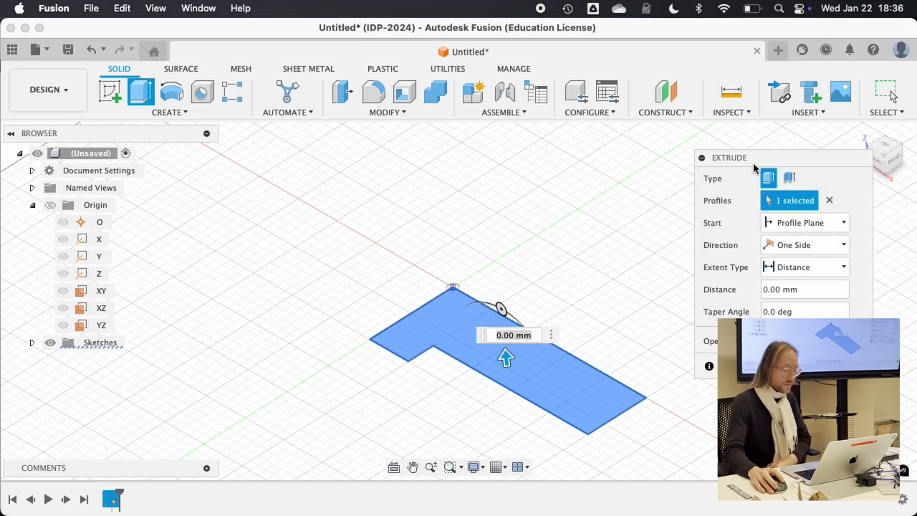
{"action": "mouse_move", "coordinate": [753, 166]}
{"action": "left_mouse_down"}
{"action": "mouse_move", "coordinate": [729, 171]}
{"action": "mouse_move", "coordinate": [764, 169]}
{"action": "left_mouse_up"}
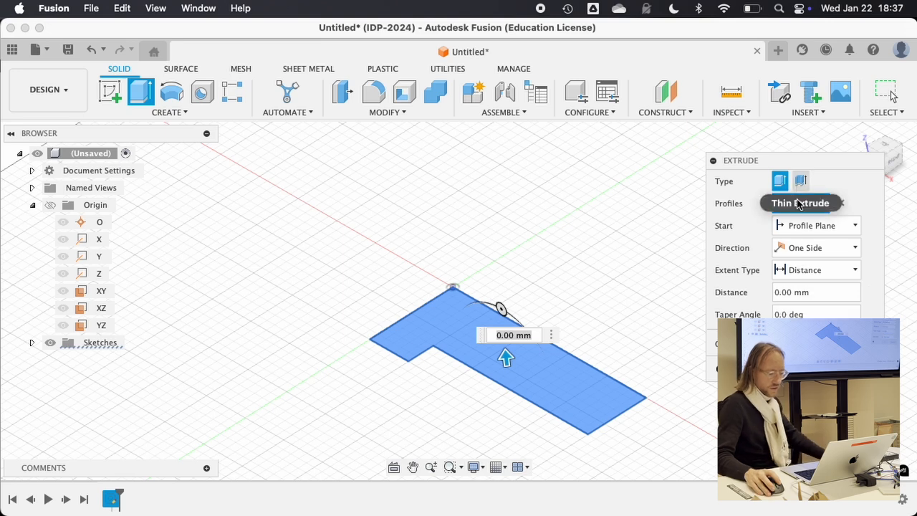
{"action": "left_click", "coordinate": [811, 248]}
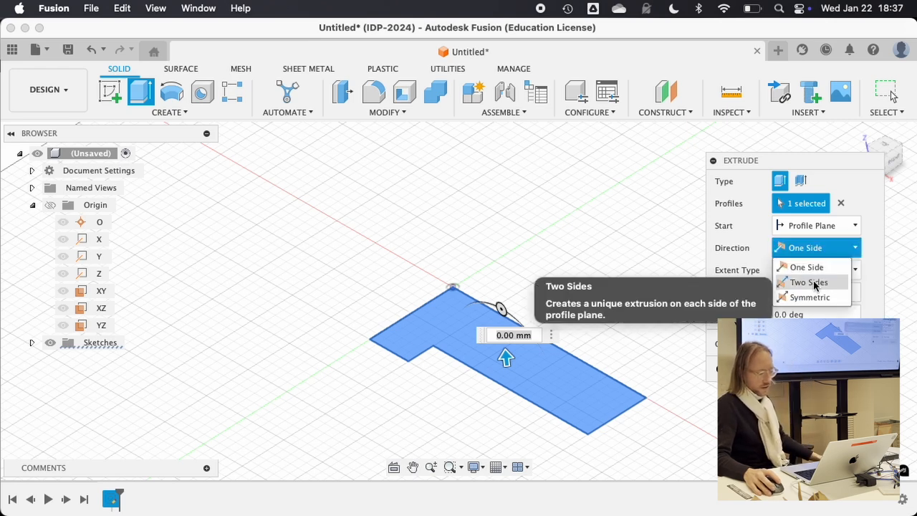
{"action": "left_click", "coordinate": [846, 179]}
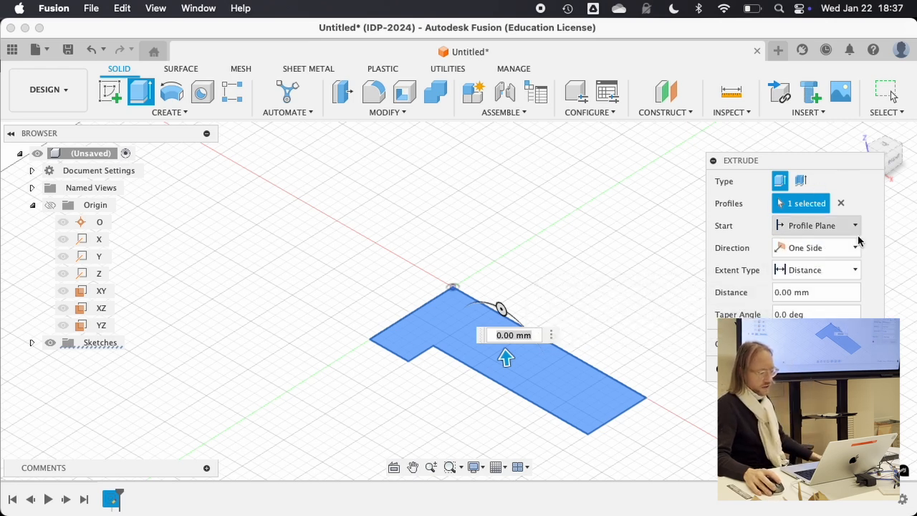
{"action": "left_click", "coordinate": [807, 277]}
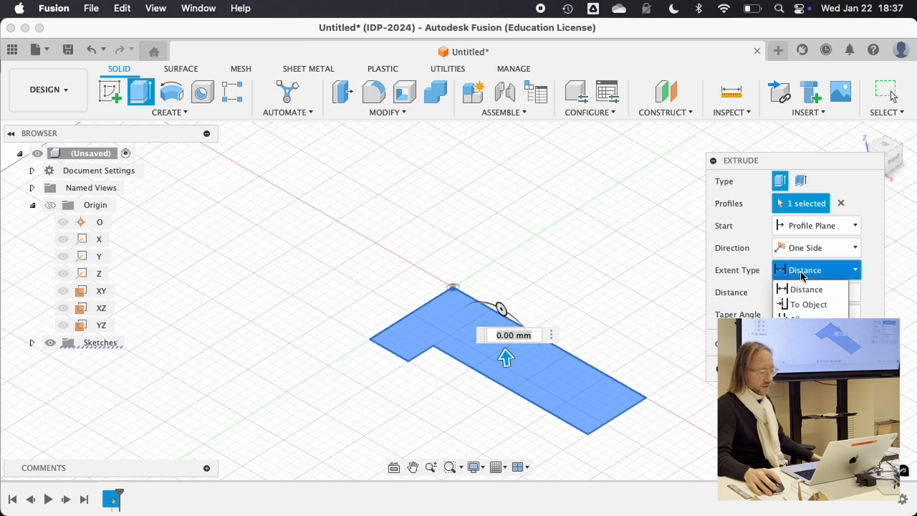
{"action": "left_click", "coordinate": [834, 165]}
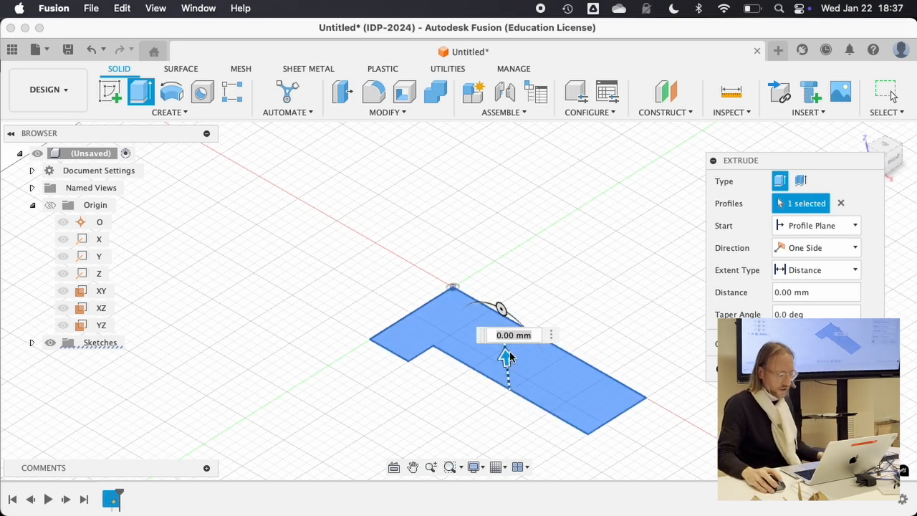
{"action": "left_click_drag", "start_coordinate": [506, 356], "coordinate": [495, 256]}
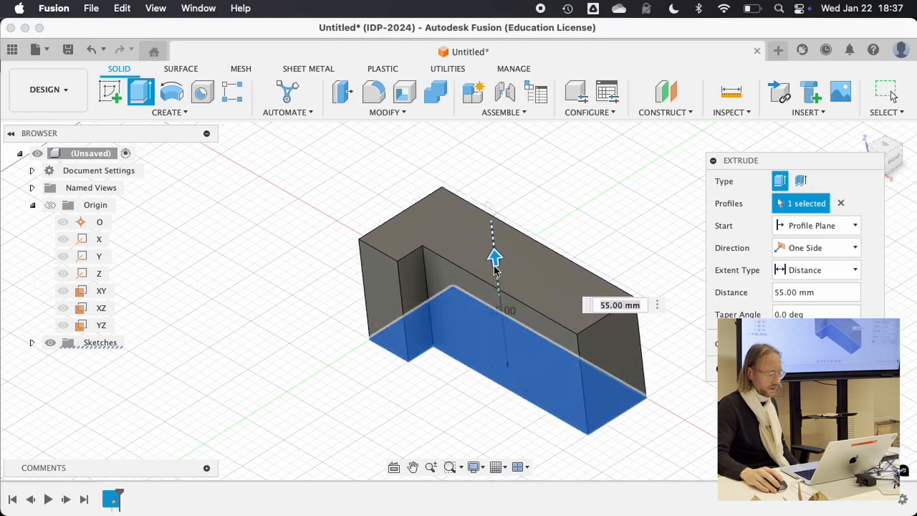
{"action": "middle_click_drag", "start_coordinate": [452, 379], "coordinate": [430, 309], "text": "shift"}
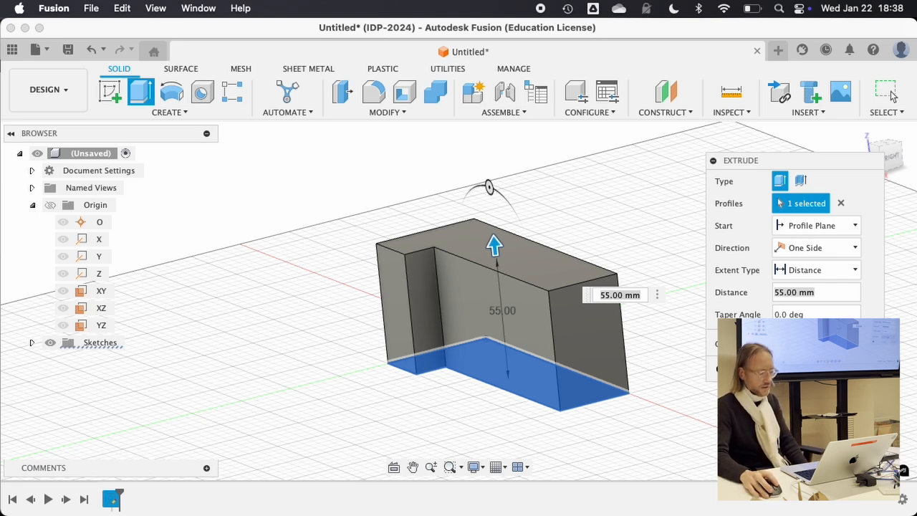
{"action": "left_click", "coordinate": [815, 344]}
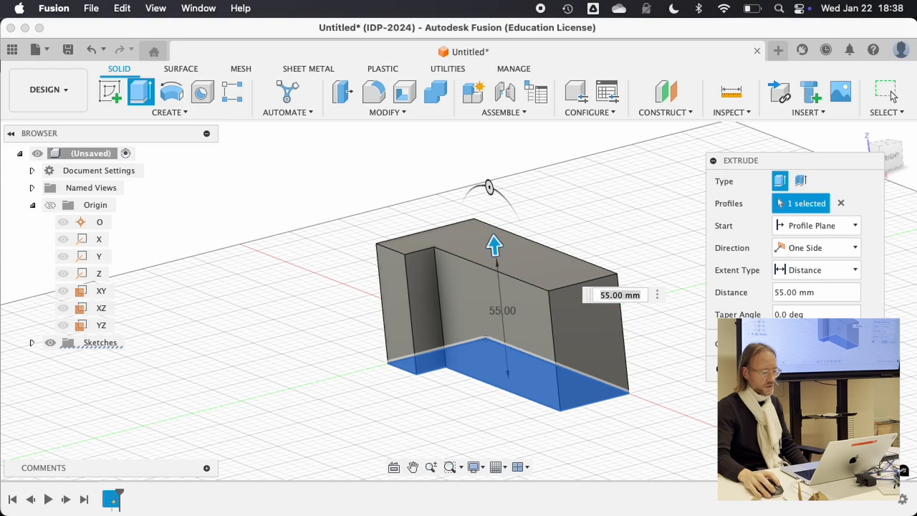
{"action": "key", "text": "Return"}
Compare the extruded body with the camera reference sketch in Edge and return to Fusion.
{"action": "middle_click_drag", "start_coordinate": [514, 296], "coordinate": [436, 327], "text": "shift"}
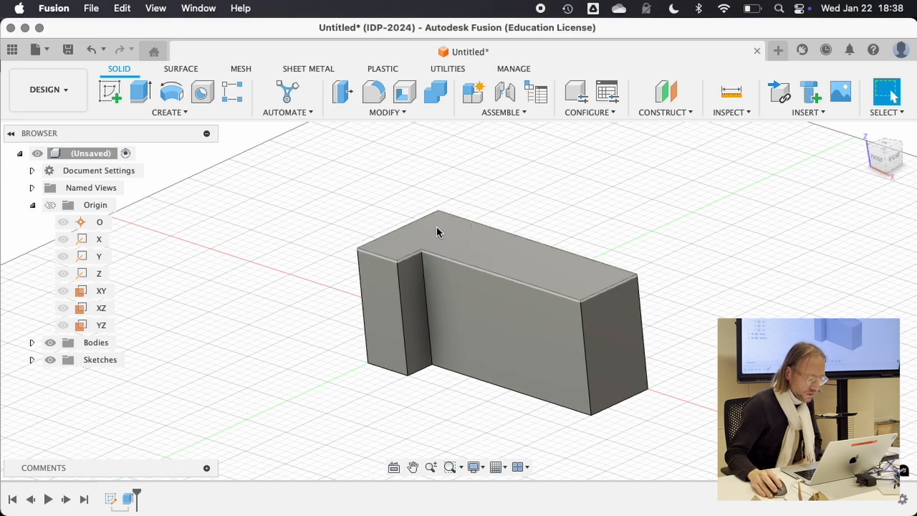
{"action": "middle_click_drag", "start_coordinate": [436, 231], "coordinate": [462, 238], "text": "shift"}
{"action": "mouse_move", "coordinate": [462, 227]}
{"action": "middle_mouse_down", "text": "shift"}
{"action": "mouse_move", "coordinate": [471, 213]}
{"action": "mouse_move", "coordinate": [470, 223]}
{"action": "middle_mouse_up", "text": "shift"}
{"action": "key", "text": "super+Tab"}
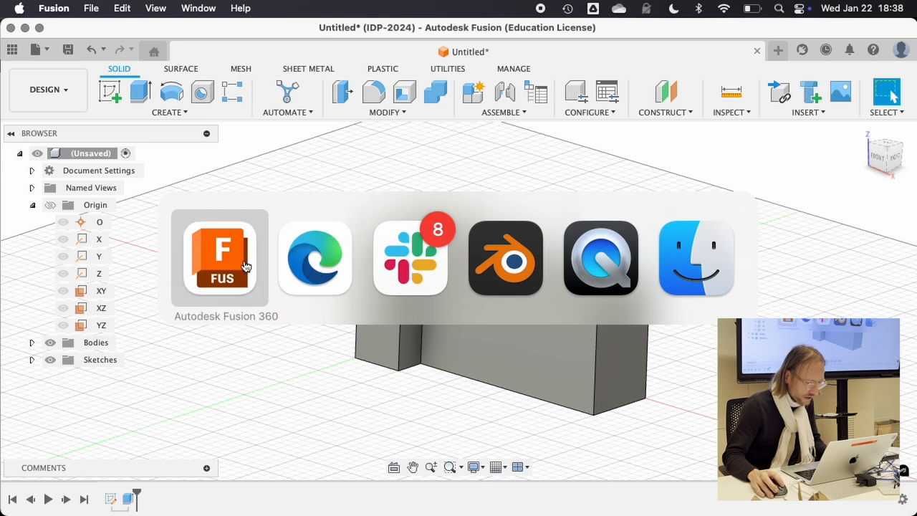
{"action": "left_click", "coordinate": [351, 263]}
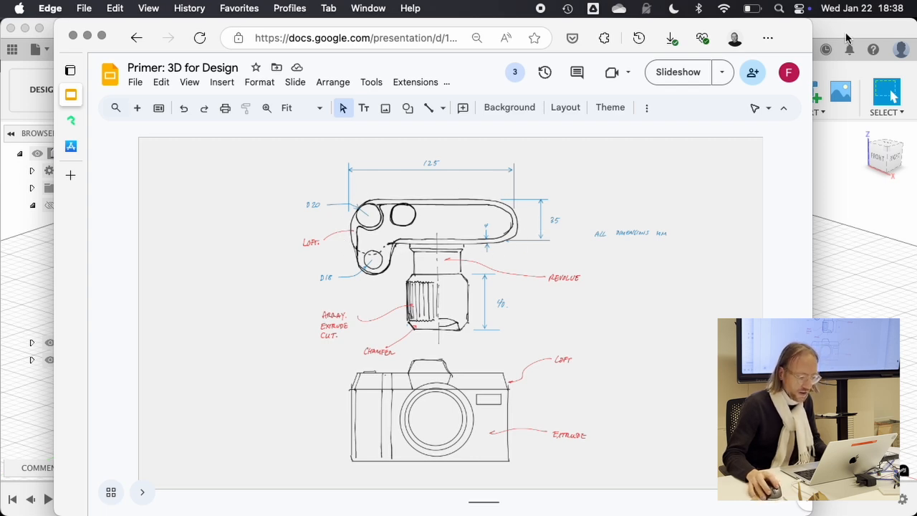
{"action": "left_click", "coordinate": [825, 44]}
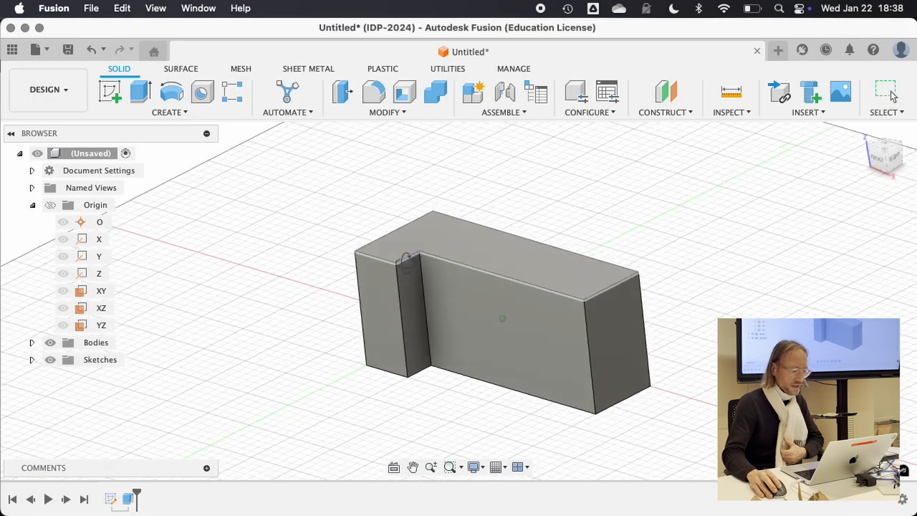
{"action": "left_click", "coordinate": [374, 93]}
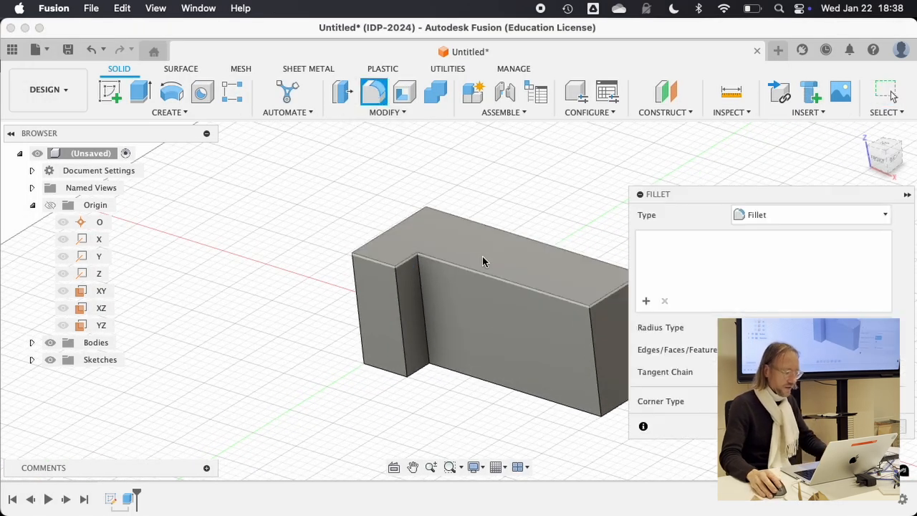
{"action": "middle_click_drag", "start_coordinate": [482, 256], "coordinate": [439, 252], "text": "shift"}
{"action": "middle_click_drag", "start_coordinate": [491, 272], "coordinate": [343, 219]}
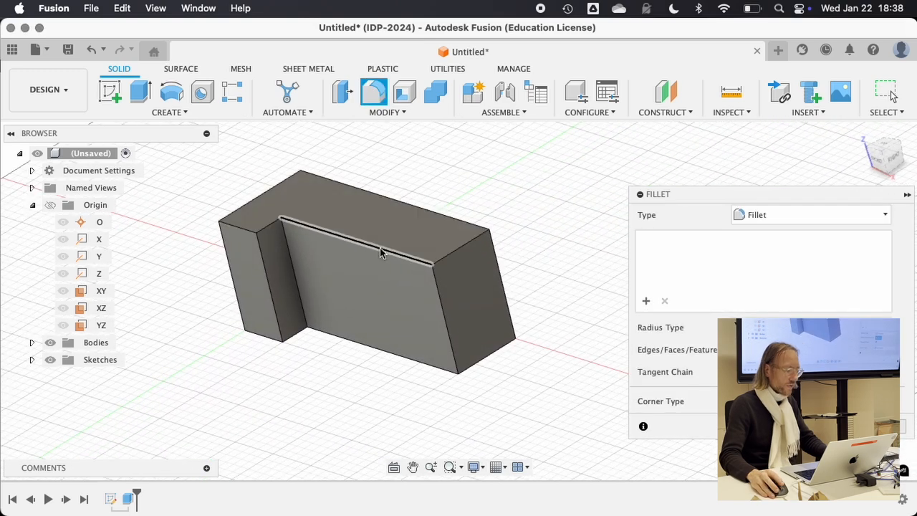
{"action": "left_click", "coordinate": [440, 301]}
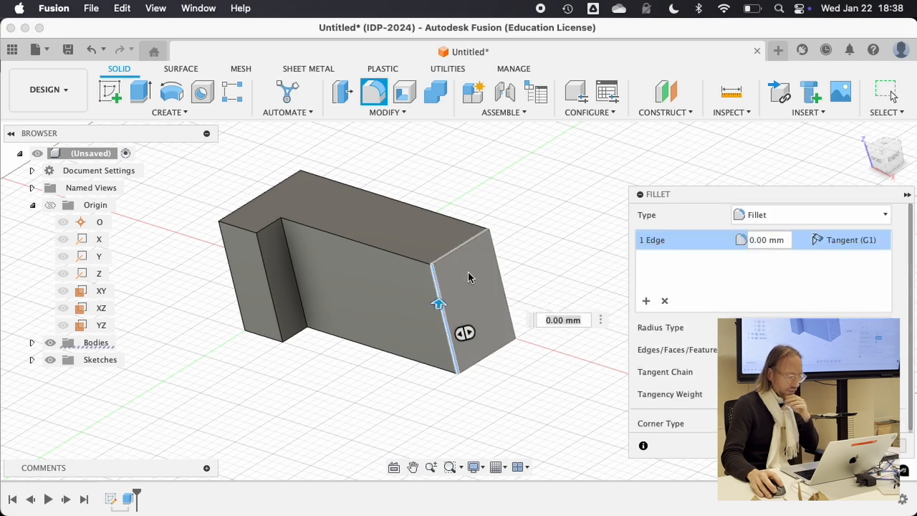
{"action": "left_click", "coordinate": [497, 265]}
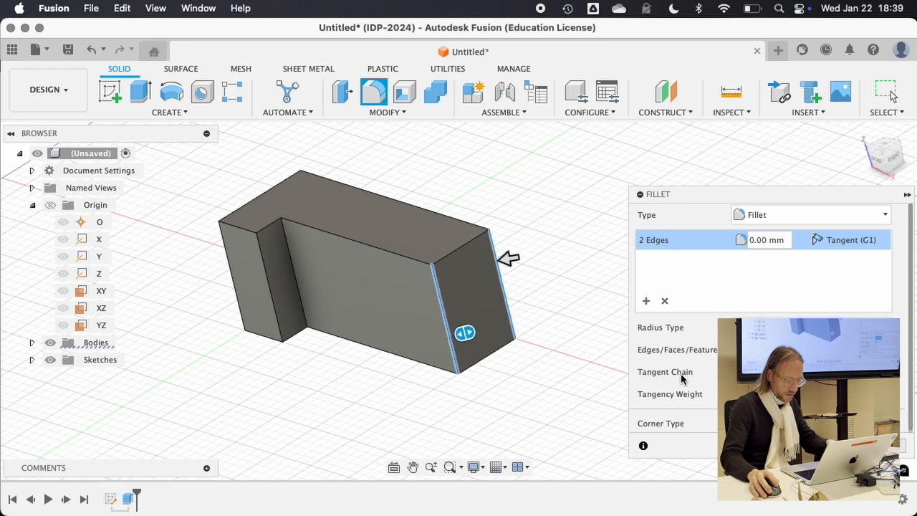
{"action": "key", "text": "Escape"}
Try a 10 mm fillet on the two vertical edges at the end of the body opposite the grip.
{"action": "left_click", "coordinate": [373, 92]}
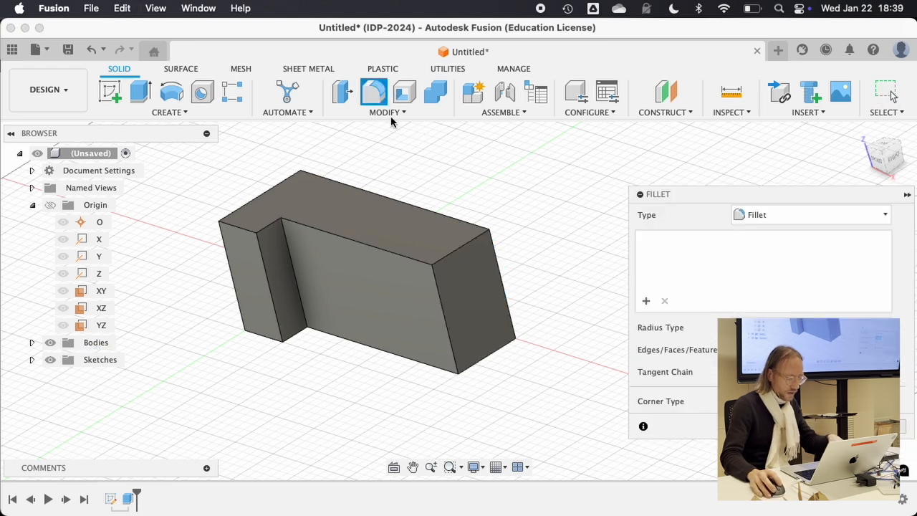
{"action": "left_click", "coordinate": [436, 302]}
{"action": "left_click", "coordinate": [493, 258]}
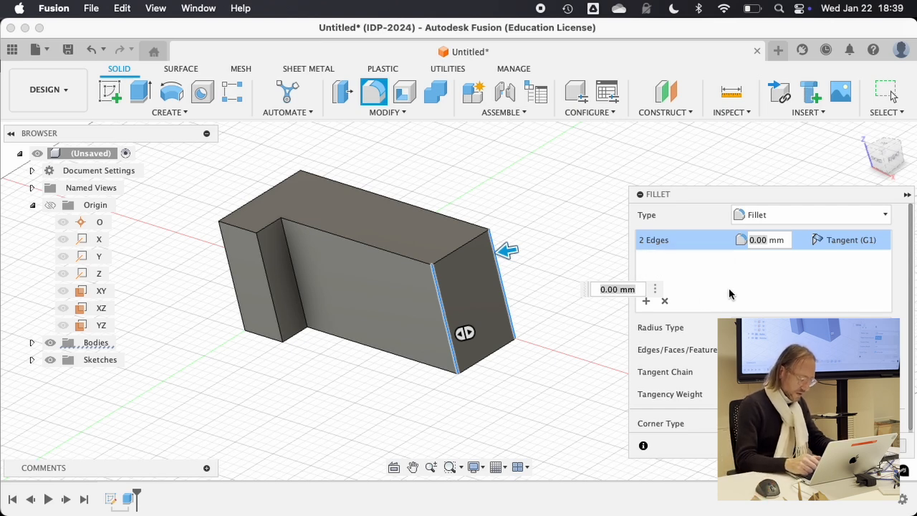
{"action": "type", "text": "1"}
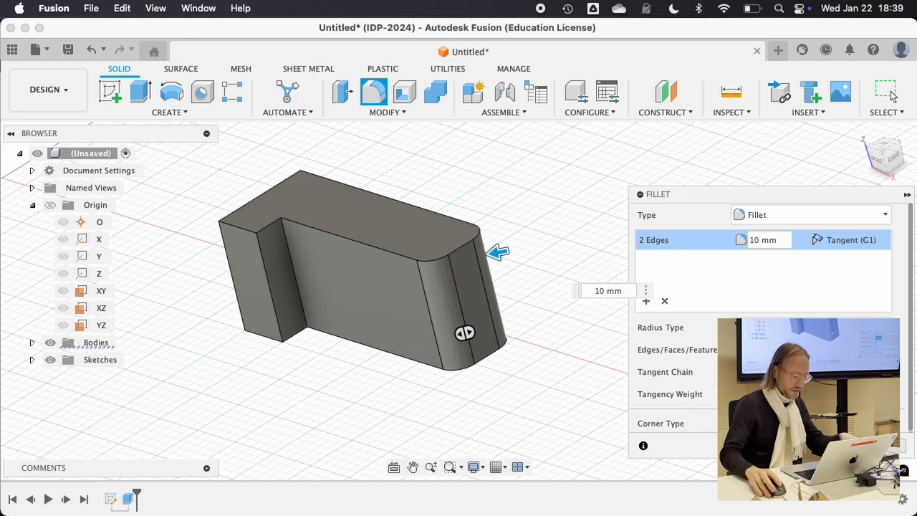
{"action": "middle_click_drag", "start_coordinate": [435, 256], "coordinate": [409, 288], "text": "shift"}
{"action": "scroll", "coordinate": [410, 289], "scroll_direction": "up", "scroll_amount": 5}
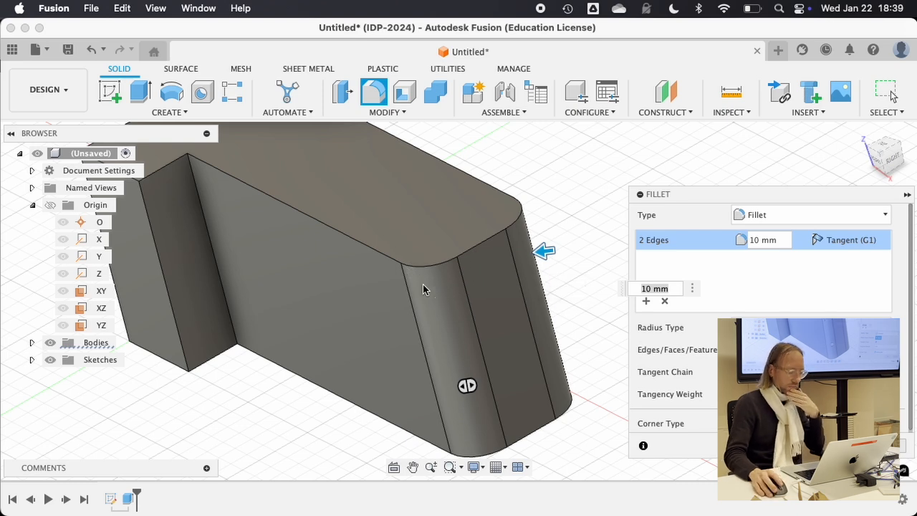
Check the rounded end and body depth in the camera reference sketch in Edge and return to Fusion.
{"action": "key", "text": "super+Tab"}
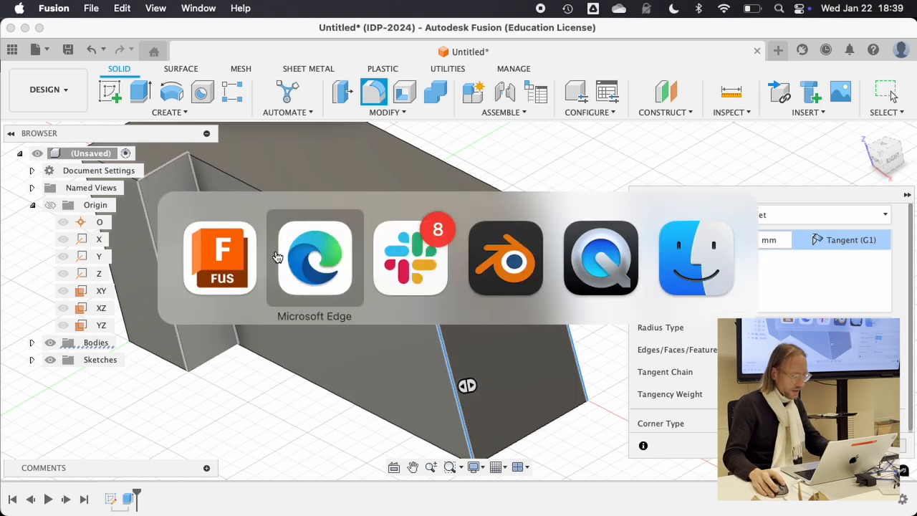
{"action": "left_click", "coordinate": [287, 258]}
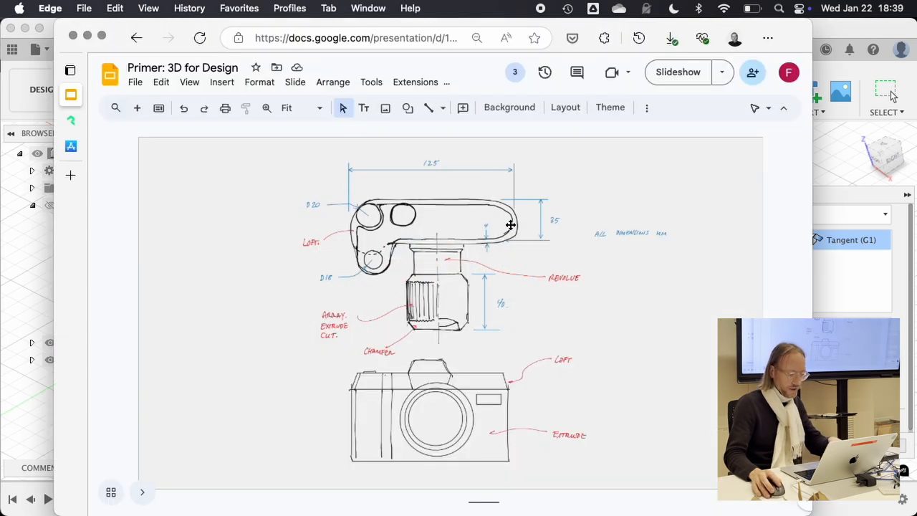
{"action": "key", "text": "super+Tab"}
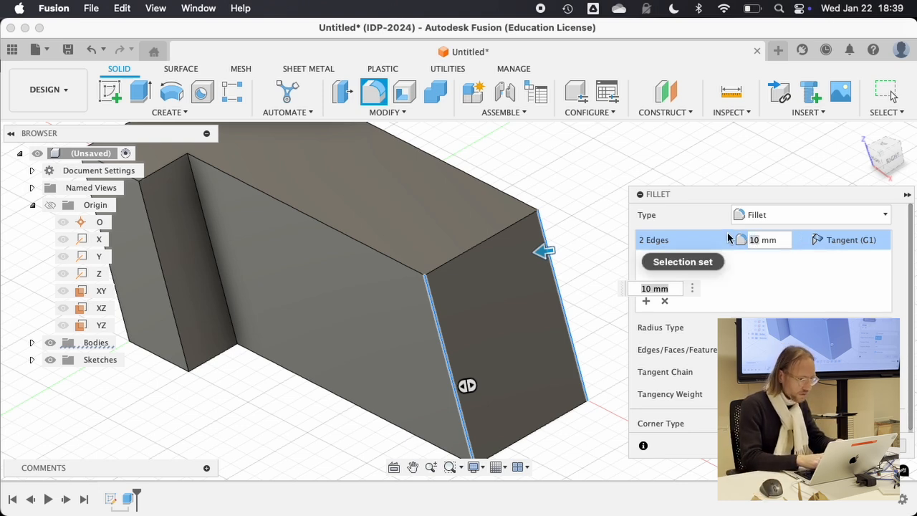
Try a fillet radius of 35/2 mm on the two selected end edges, and cancel the fillet.
{"action": "type", "text": "35/"}
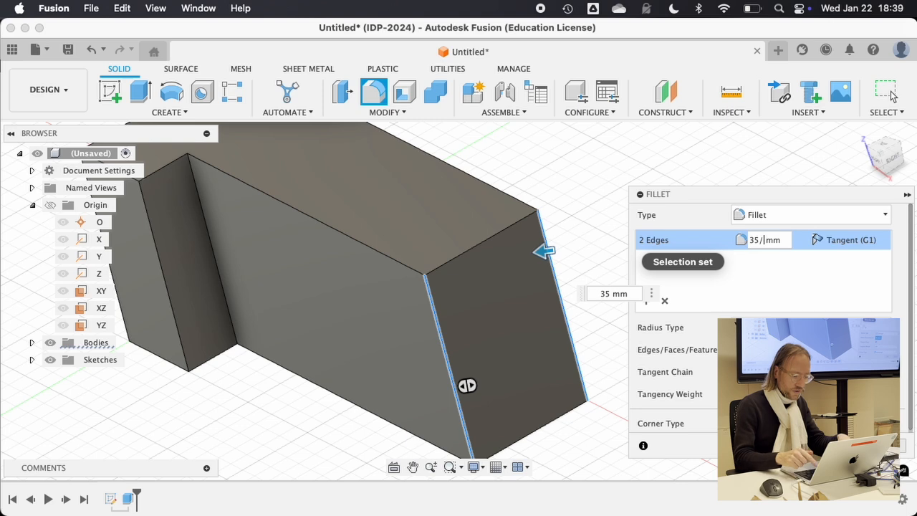
{"action": "type", "text": "2"}
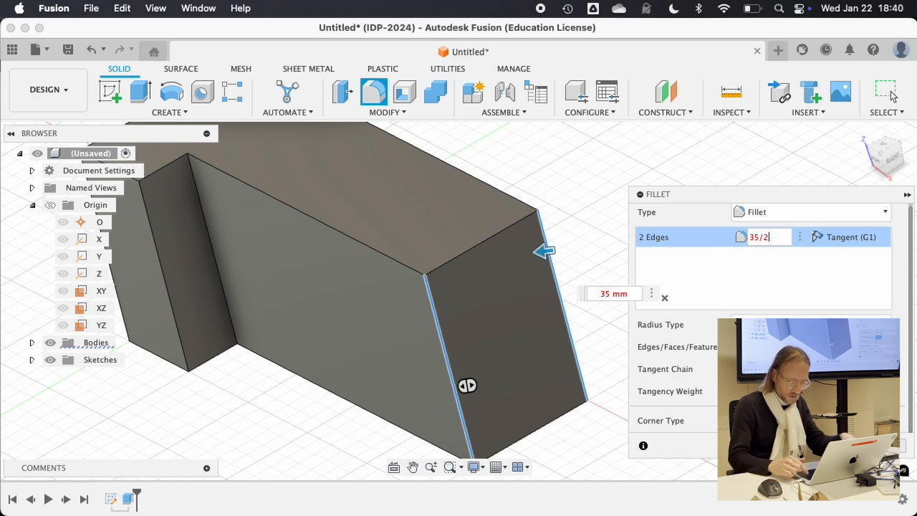
{"action": "key", "text": "Return"}
{"action": "left_click", "coordinate": [782, 239]}
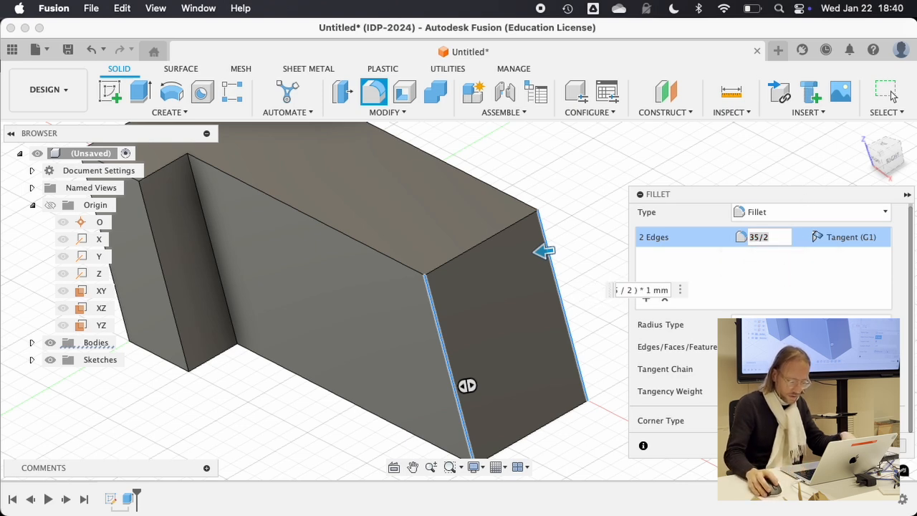
{"action": "left_click", "coordinate": [769, 236]}
{"action": "type", "text": "mm"}
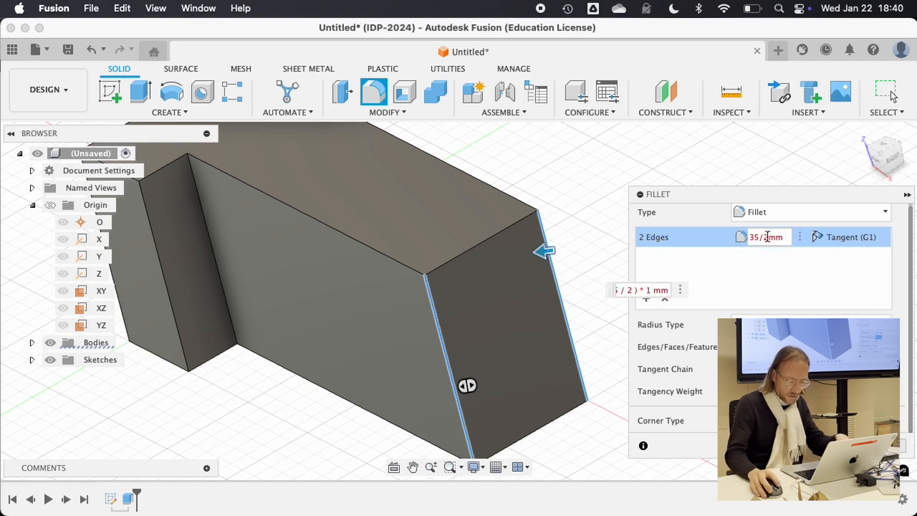
{"action": "key", "text": "Return"}
{"action": "key", "text": "BackSpace"}
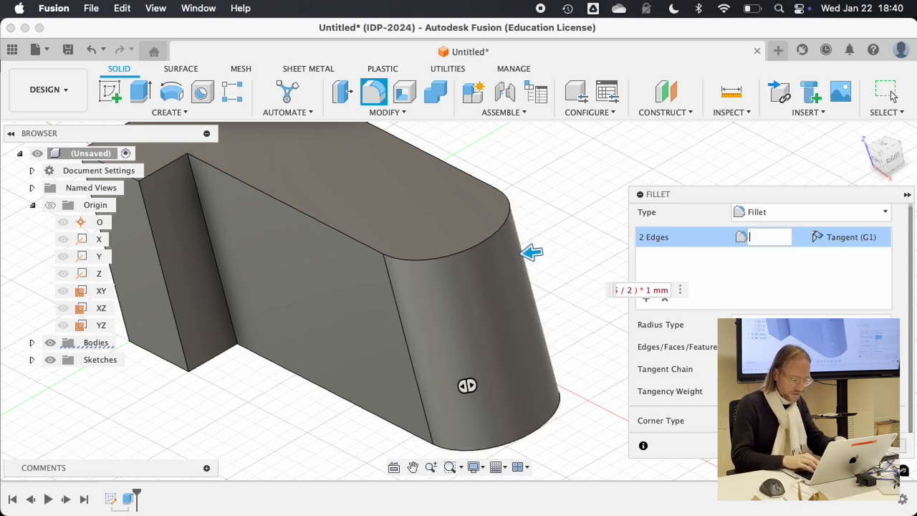
{"action": "type", "text": "35/2mm"}
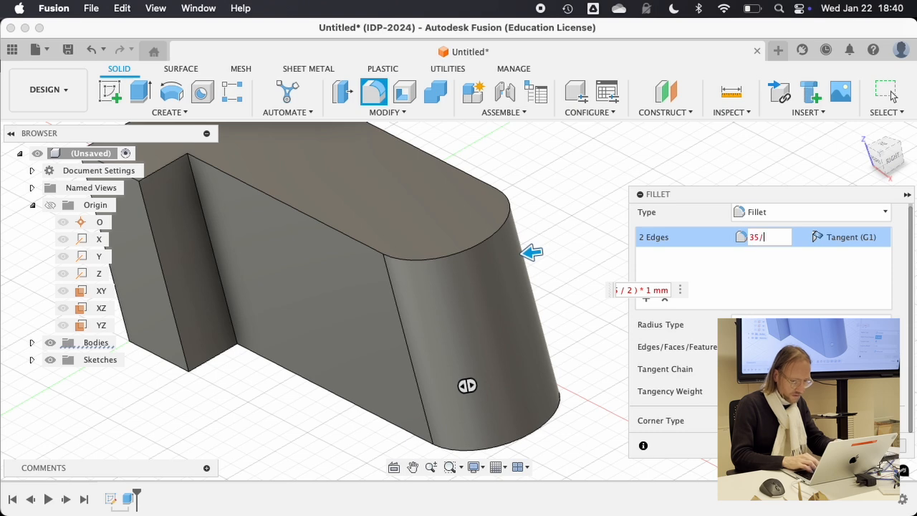
{"action": "left_click", "coordinate": [778, 290]}
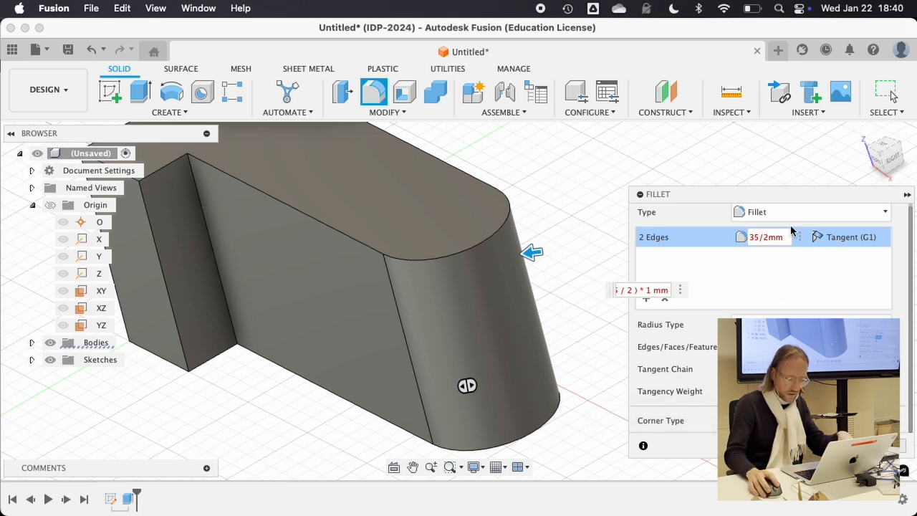
{"action": "left_click", "coordinate": [892, 95]}
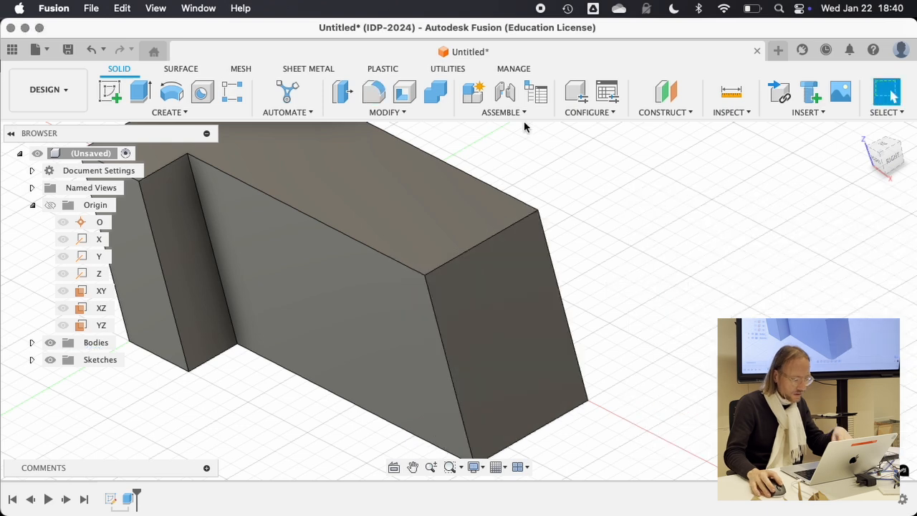
Fillet the two vertical edges at the end of the body opposite the grip with a radius of 35mm/2.
{"action": "left_click", "coordinate": [373, 91]}
{"action": "left_click", "coordinate": [430, 303]}
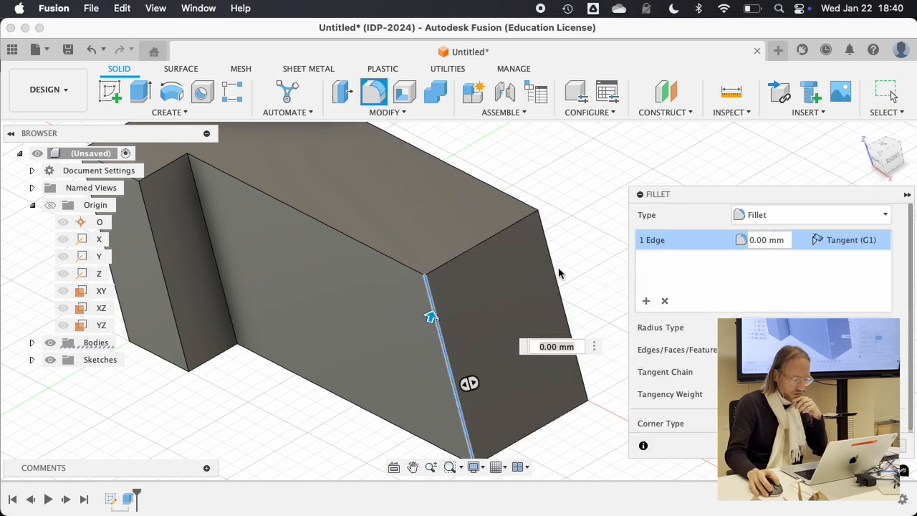
{"action": "left_click", "coordinate": [556, 268]}
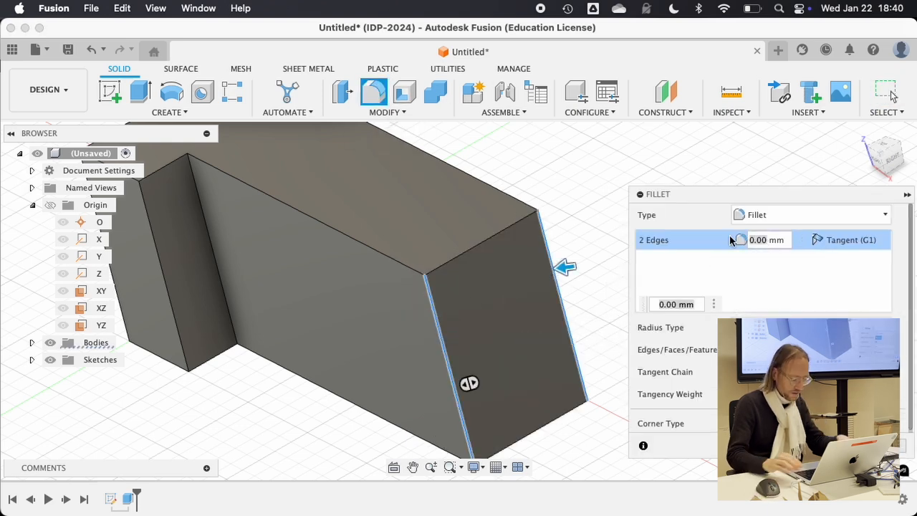
{"action": "type", "text": "2"}
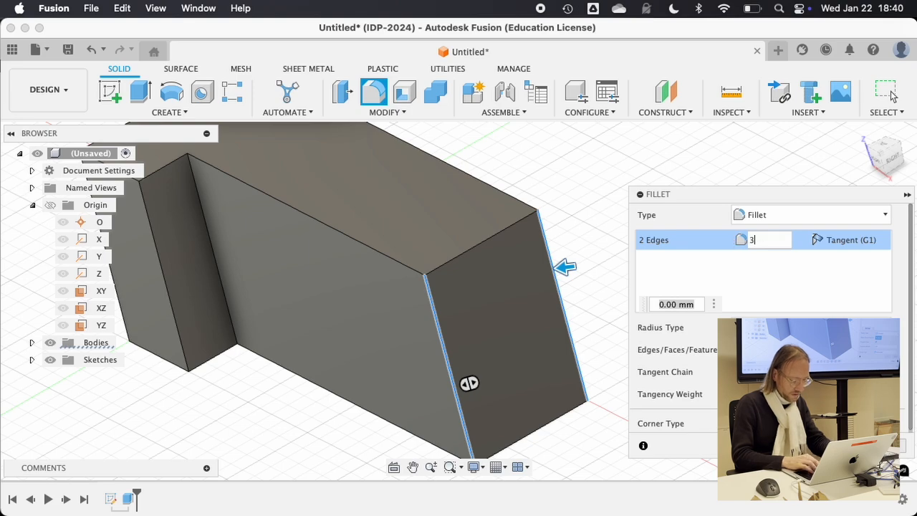
{"action": "type", "text": "5mm/ 2"}
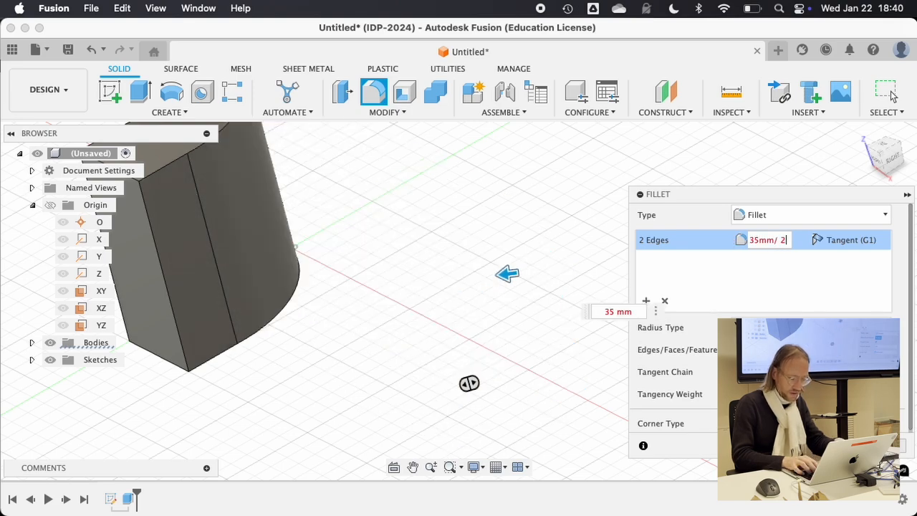
{"action": "key", "text": "Return"}
Fillet the back vertical edge at the grip end of the body with a radius of 35mm/2.
{"action": "middle_click_drag", "start_coordinate": [524, 187], "coordinate": [311, 293], "text": "shift"}
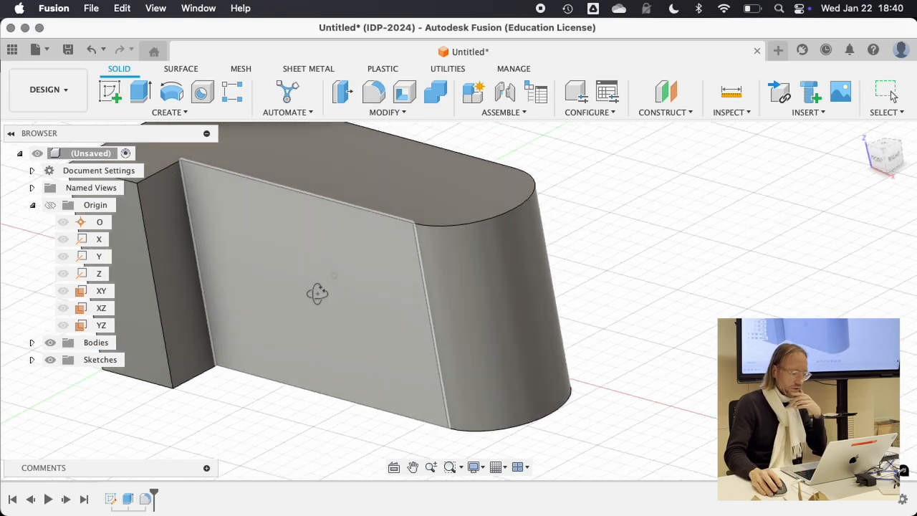
{"action": "scroll", "coordinate": [324, 301], "scroll_direction": "down", "scroll_amount": 3}
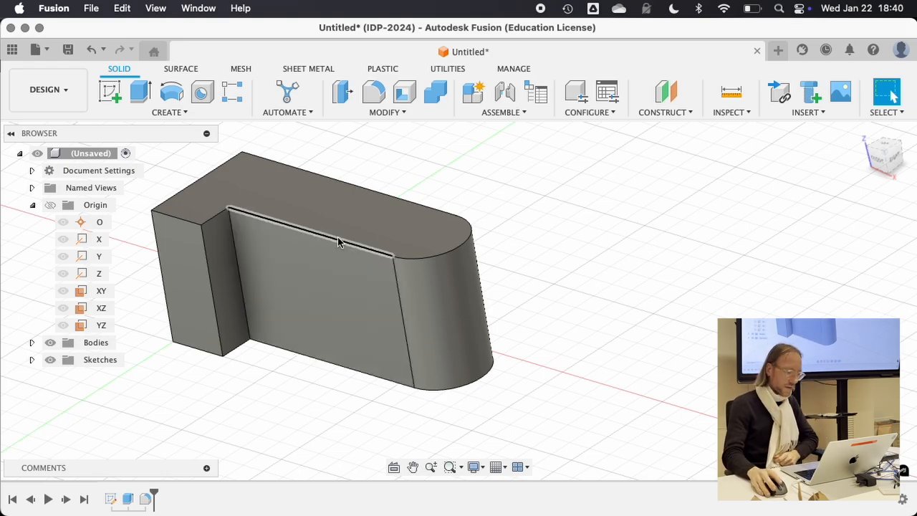
{"action": "middle_click_drag", "start_coordinate": [339, 242], "coordinate": [286, 313], "text": "shift"}
{"action": "left_click", "coordinate": [373, 92]}
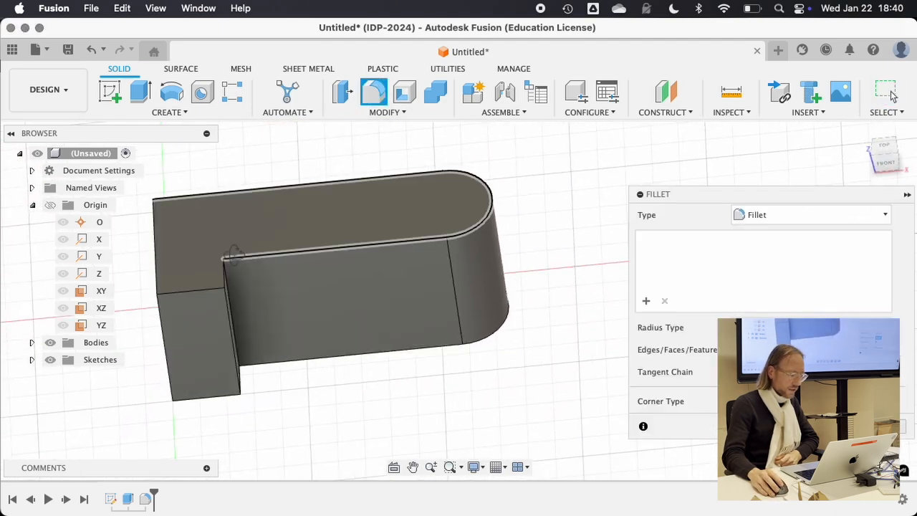
{"action": "middle_click_drag", "start_coordinate": [233, 255], "coordinate": [199, 250], "text": "shift"}
{"action": "left_click", "coordinate": [186, 258]}
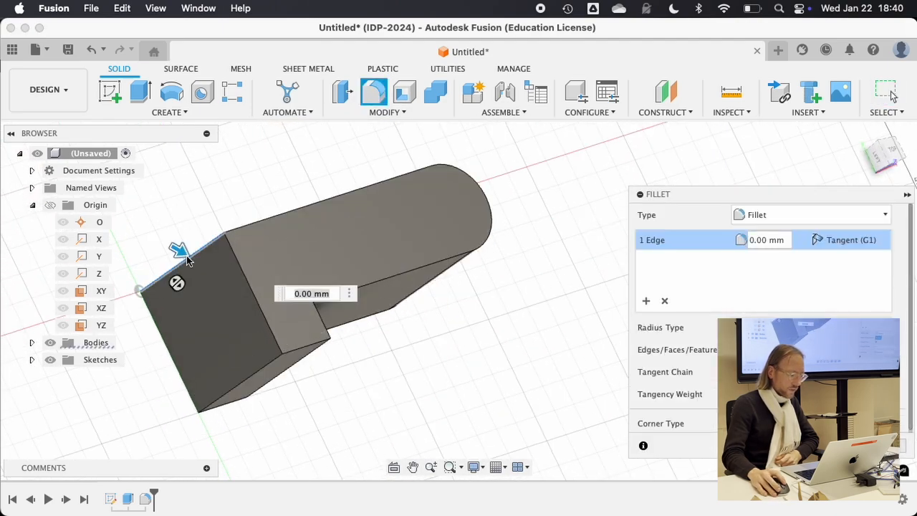
{"action": "left_click", "coordinate": [764, 243]}
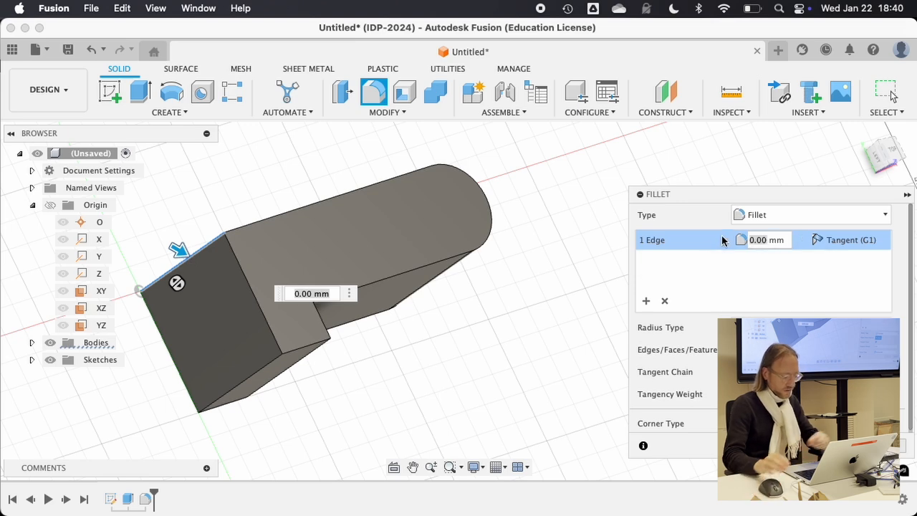
{"action": "type", "text": "35mm/2"}
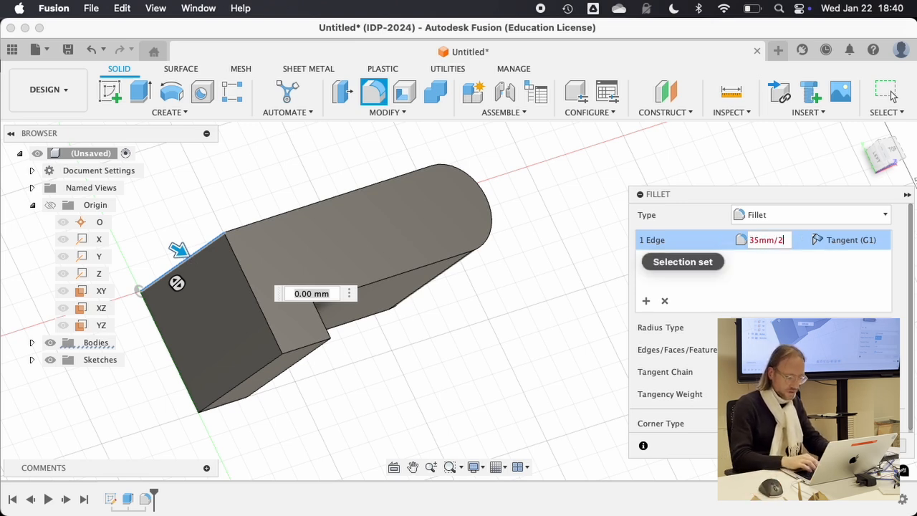
{"action": "key", "text": "Return"}
Try 5 mm and 10 mm fillets on the grip's two front vertical edges, and cancel the fillet.
{"action": "middle_click_drag", "start_coordinate": [362, 279], "coordinate": [290, 206], "text": "shift"}
{"action": "left_click", "coordinate": [373, 91]}
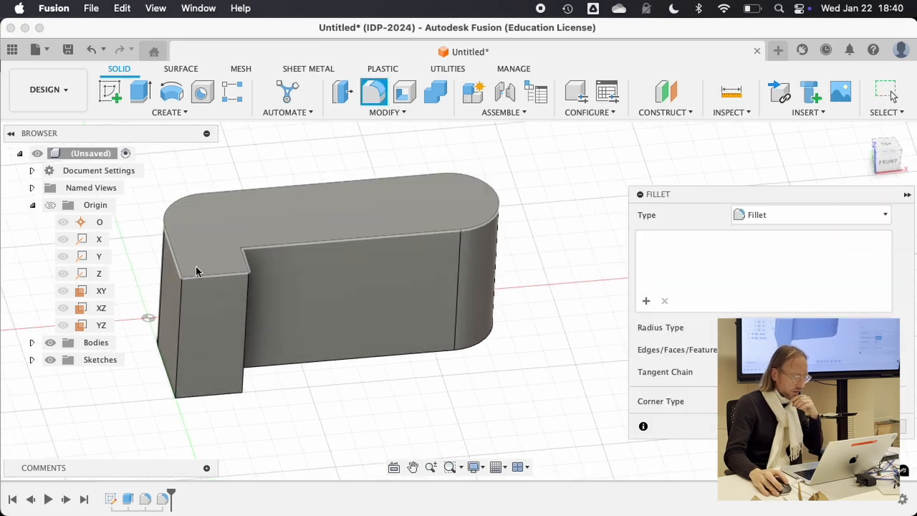
{"action": "left_click", "coordinate": [180, 308]}
{"action": "left_click", "coordinate": [248, 315]}
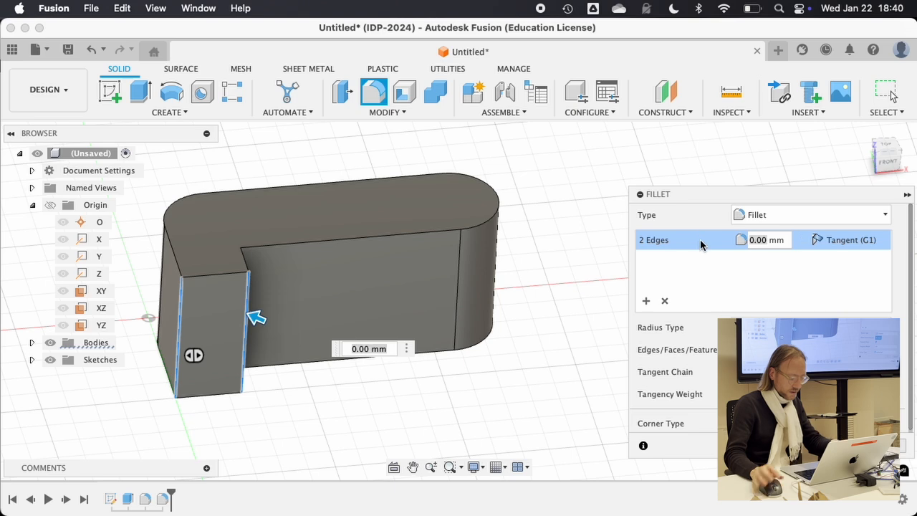
{"action": "type", "text": "5"}
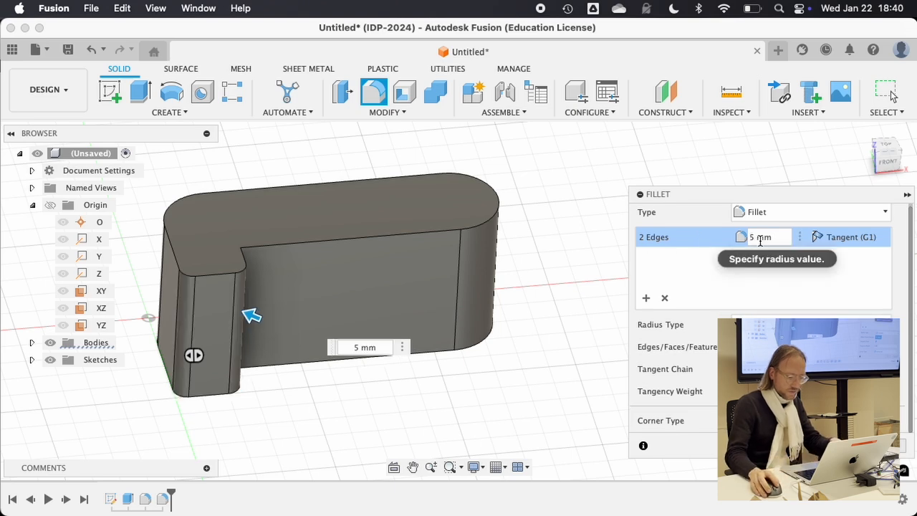
{"action": "type", "text": "10"}
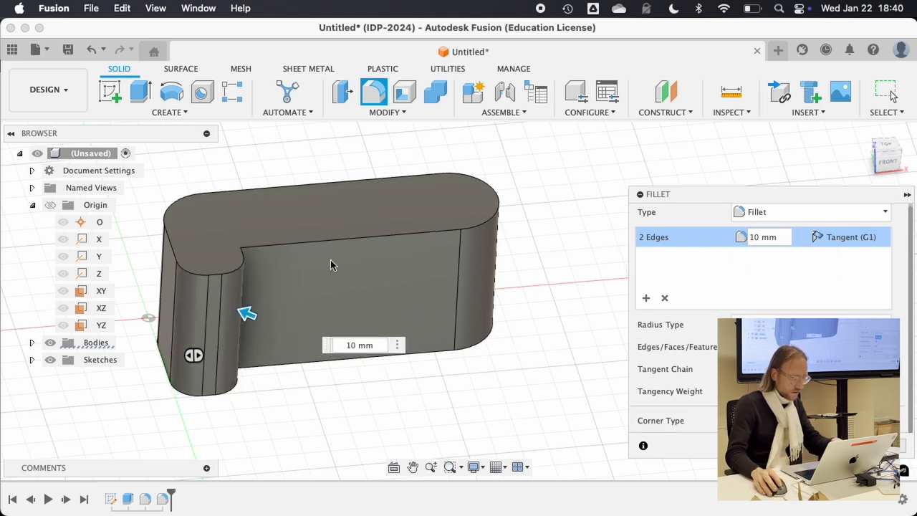
{"action": "middle_click_drag", "start_coordinate": [331, 264], "coordinate": [244, 338], "text": "shift"}
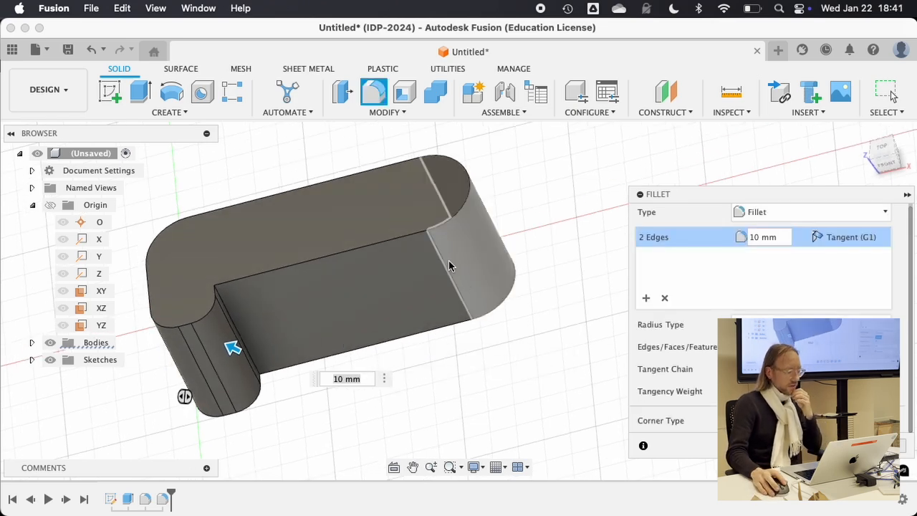
{"action": "key", "text": "Escape"}
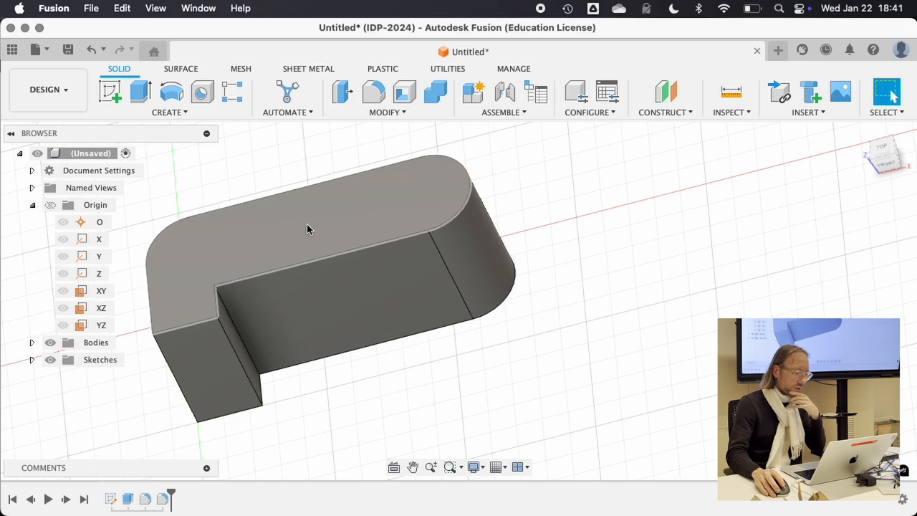
Try 1 mm and 2 mm radius fillets around the edges of the body's top face.
{"action": "left_click", "coordinate": [373, 91]}
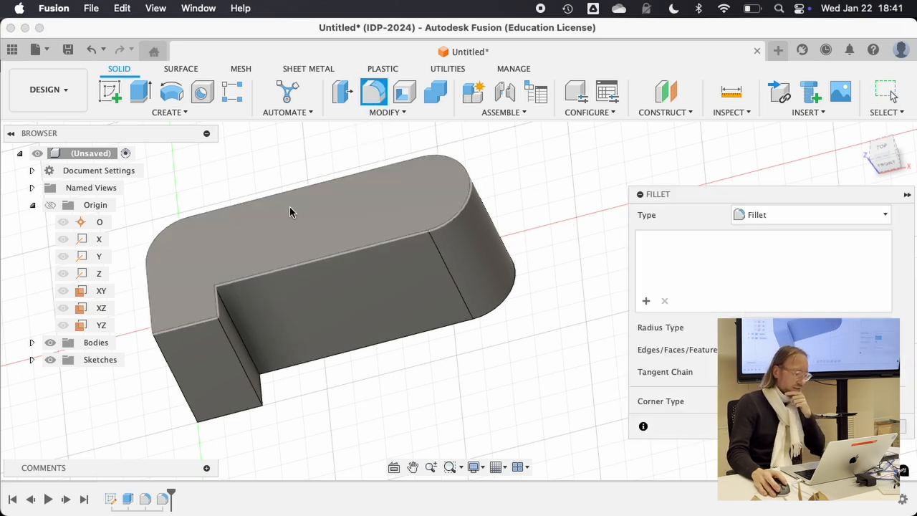
{"action": "left_click", "coordinate": [267, 232]}
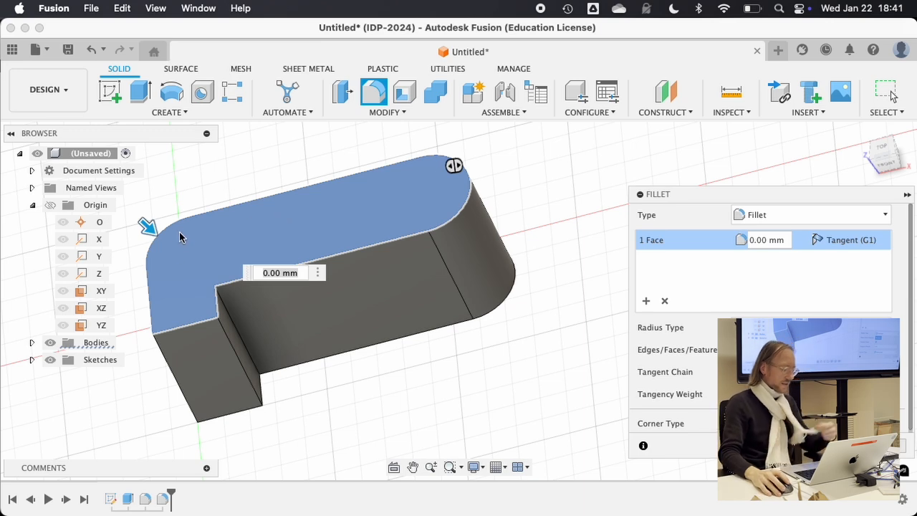
{"action": "left_click", "coordinate": [766, 240]}
{"action": "type", "text": "1"}
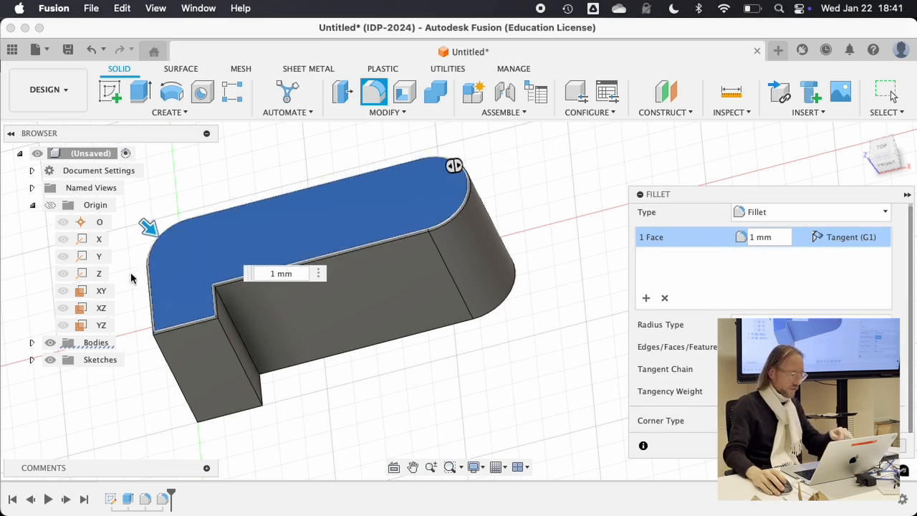
{"action": "scroll", "coordinate": [226, 312], "scroll_direction": "up", "scroll_amount": 1}
{"action": "scroll", "coordinate": [226, 312], "scroll_direction": "down", "scroll_amount": 1}
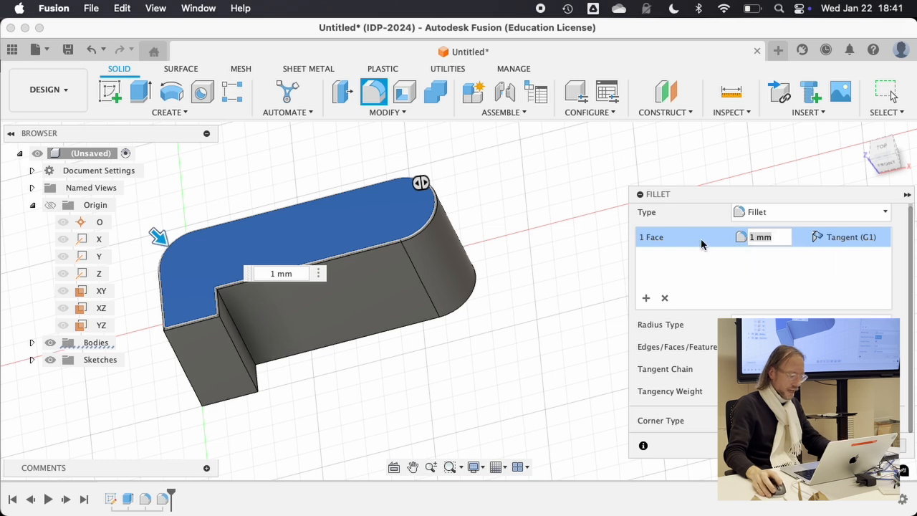
{"action": "type", "text": "2"}
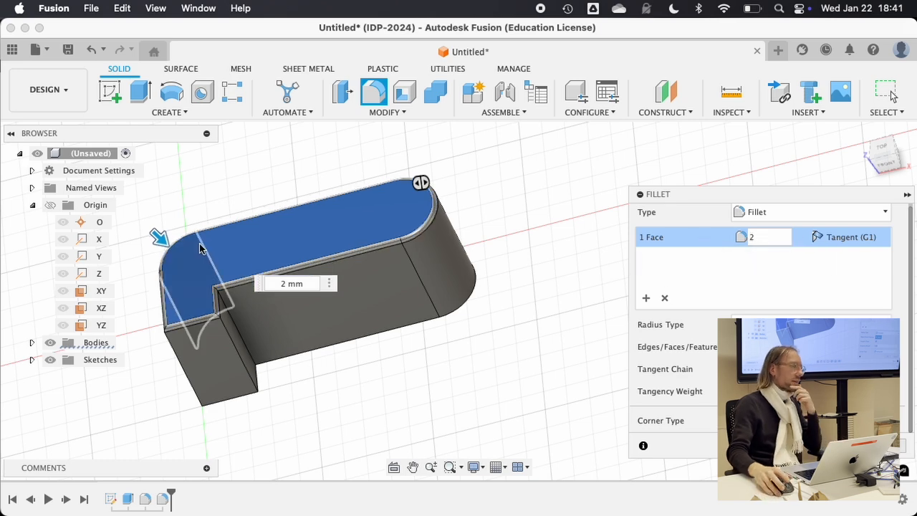
{"action": "middle_click_drag", "start_coordinate": [226, 279], "coordinate": [340, 267], "text": "shift"}
{"action": "scroll", "coordinate": [203, 257], "scroll_direction": "down", "scroll_amount": 2}
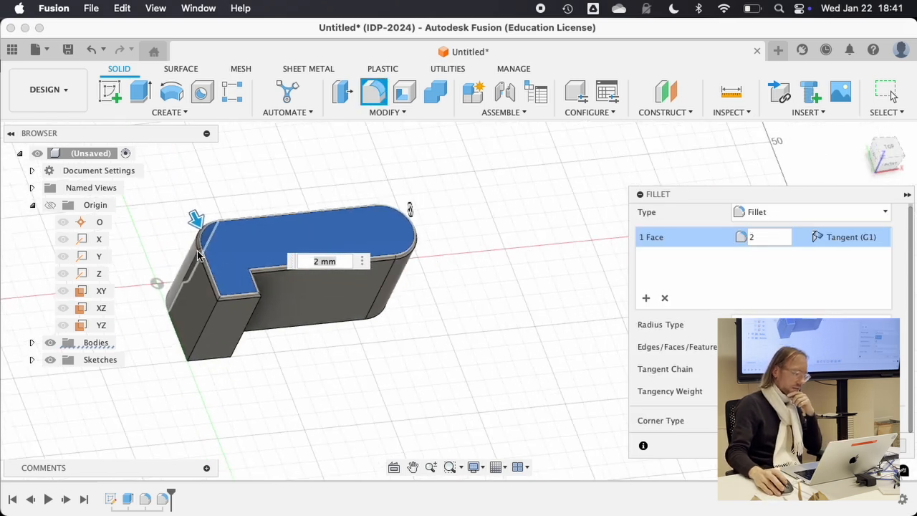
{"action": "scroll", "coordinate": [205, 258], "scroll_direction": "up", "scroll_amount": 4}
{"action": "scroll", "coordinate": [206, 265], "scroll_direction": "up", "scroll_amount": 3}
{"action": "scroll", "coordinate": [349, 326], "scroll_direction": "down", "scroll_amount": 1}
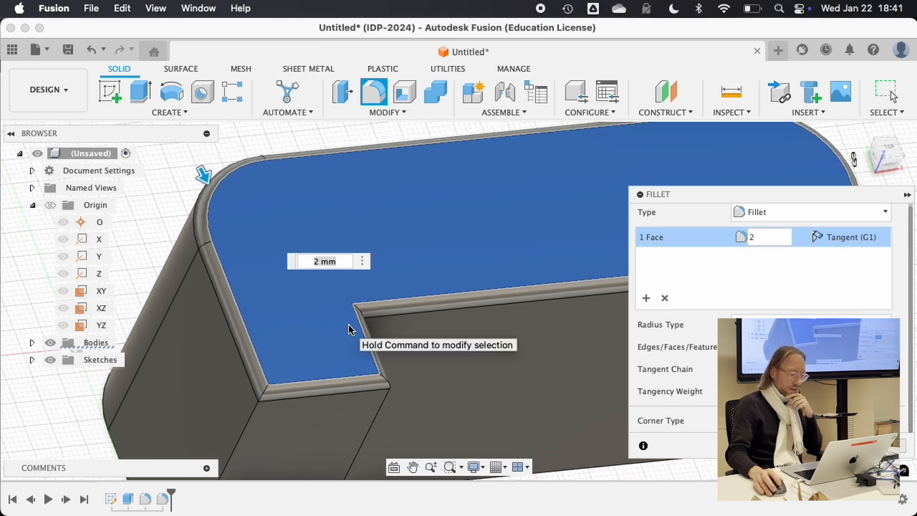
{"action": "scroll", "coordinate": [291, 280], "scroll_direction": "down", "scroll_amount": 3}
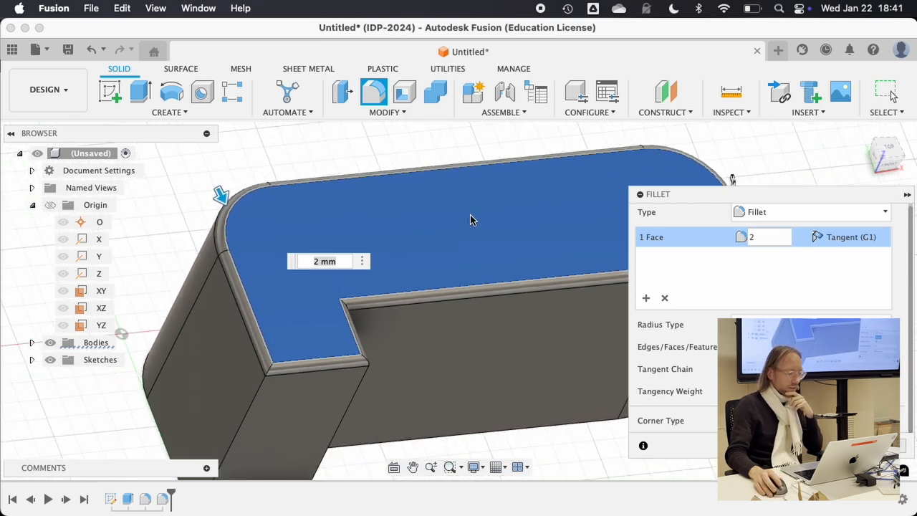
{"action": "middle_click_drag", "start_coordinate": [459, 228], "coordinate": [371, 278], "text": "shift"}
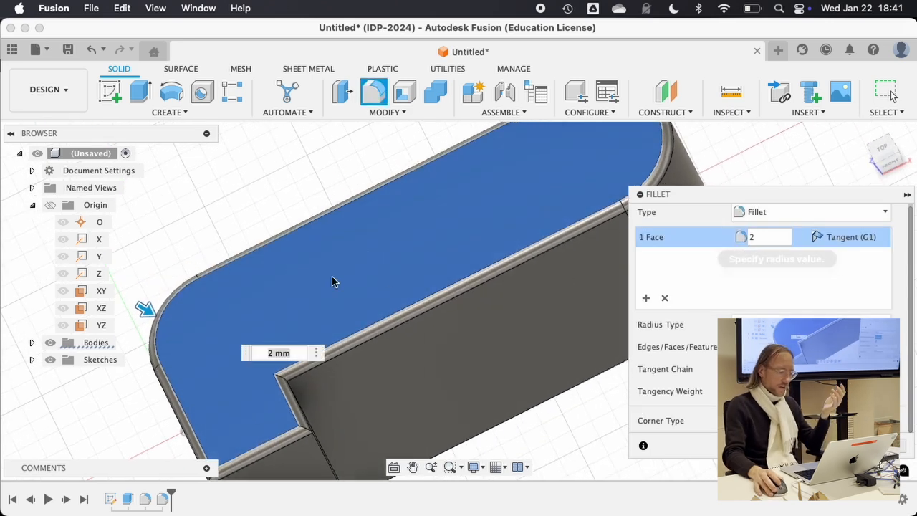
Try radii of 20, 10, 11 and 12 mm on the top-face fillet and inspect the grip corner.
{"action": "scroll", "coordinate": [333, 280], "scroll_direction": "down", "scroll_amount": 3}
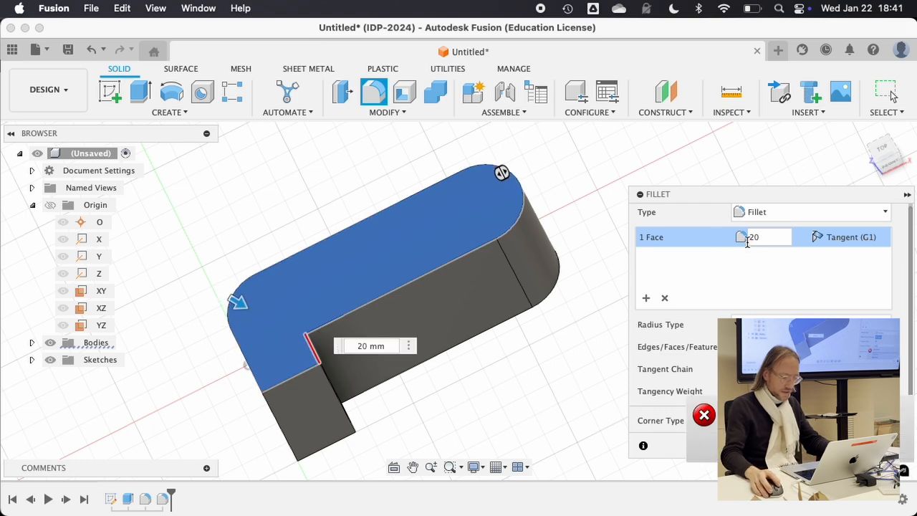
{"action": "left_click_drag", "start_coordinate": [761, 237], "coordinate": [699, 232]}
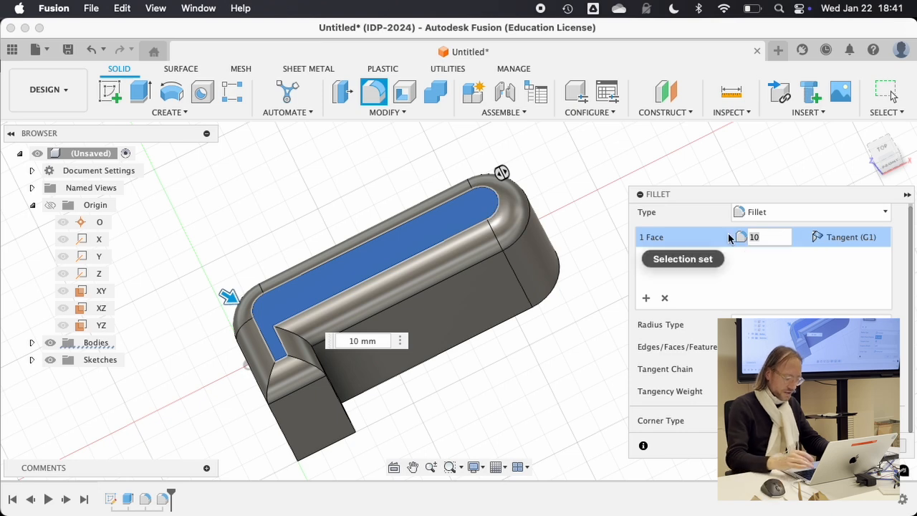
{"action": "left_click_drag", "start_coordinate": [778, 236], "coordinate": [727, 232]}
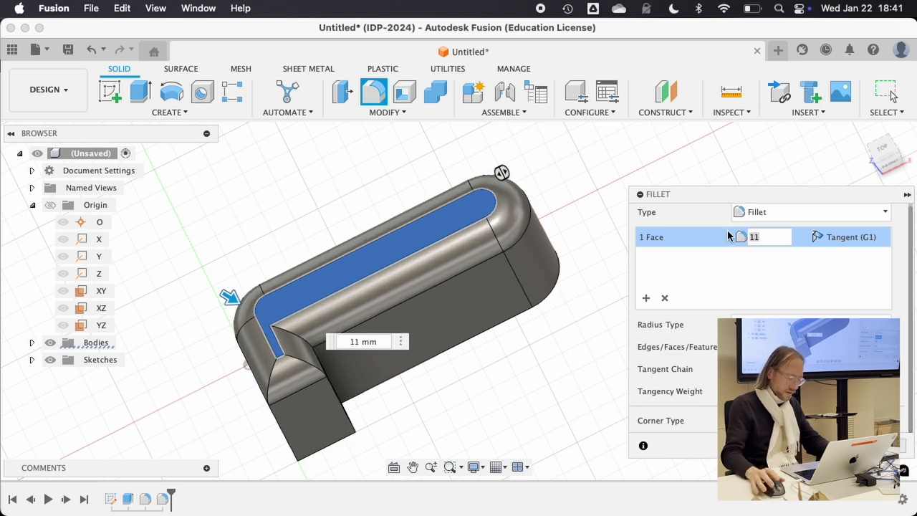
{"action": "type", "text": "1"}
{"action": "key", "text": "BackSpace"}
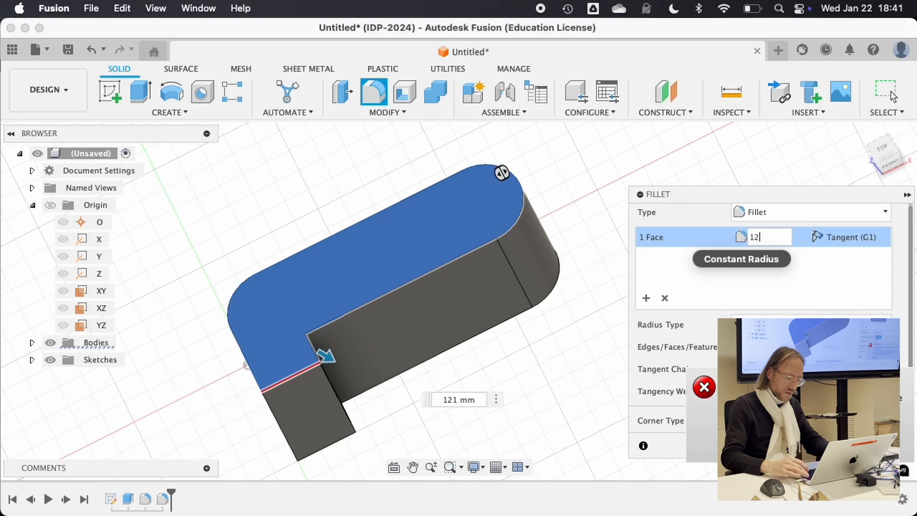
{"action": "type", "text": "2"}
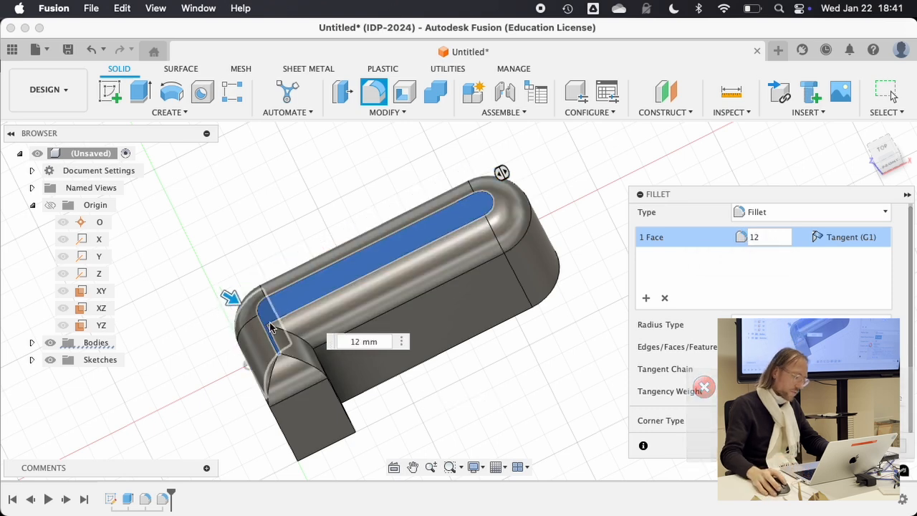
{"action": "scroll", "coordinate": [276, 359], "scroll_direction": "up", "scroll_amount": 5}
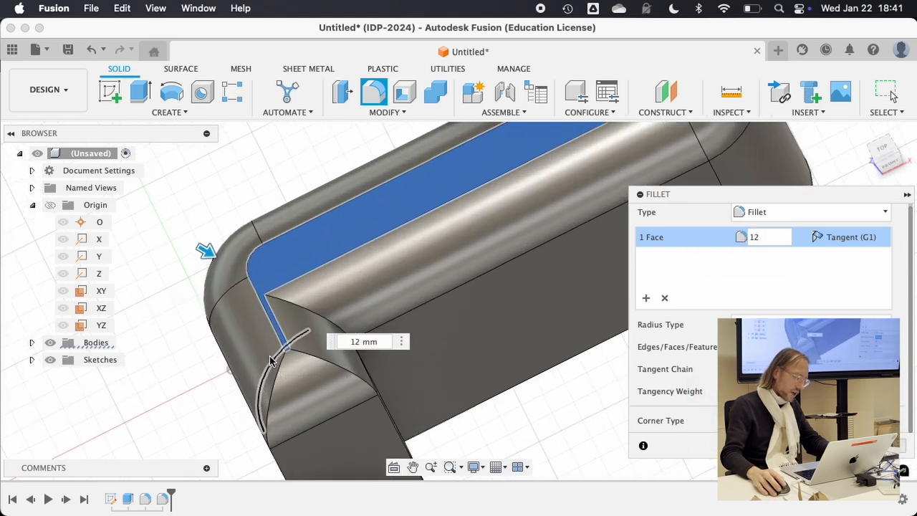
{"action": "scroll", "coordinate": [270, 220], "scroll_direction": "up", "scroll_amount": 2}
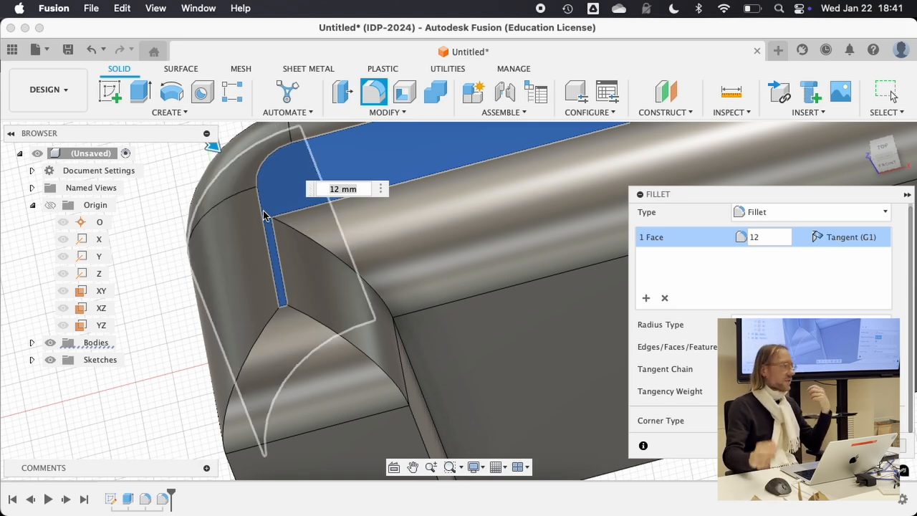
Try a 13 mm radius on the top-face fillet, inspect the body from the front, and cancel the fillet.
{"action": "mouse_move", "coordinate": [263, 215]}
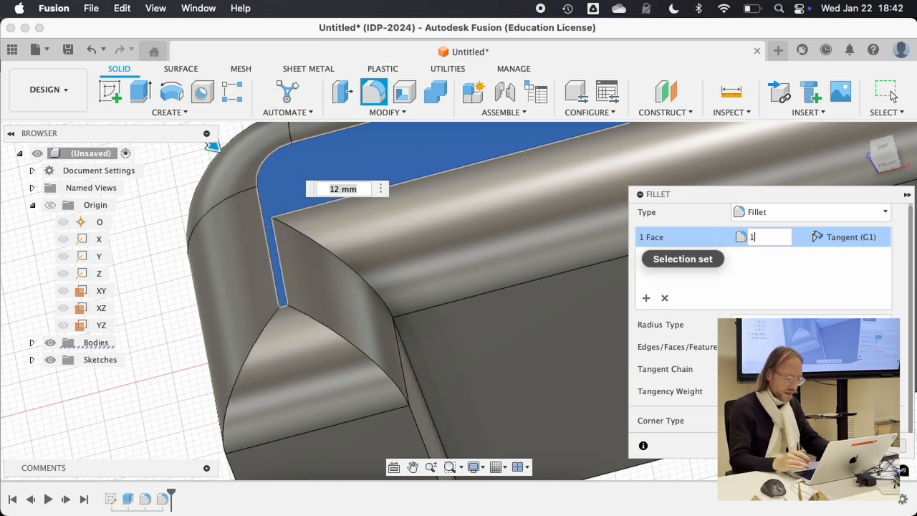
{"action": "type", "text": "3"}
{"action": "scroll", "coordinate": [402, 269], "scroll_direction": "down", "scroll_amount": 5}
{"action": "middle_click_drag", "start_coordinate": [399, 279], "coordinate": [409, 238], "text": "shift"}
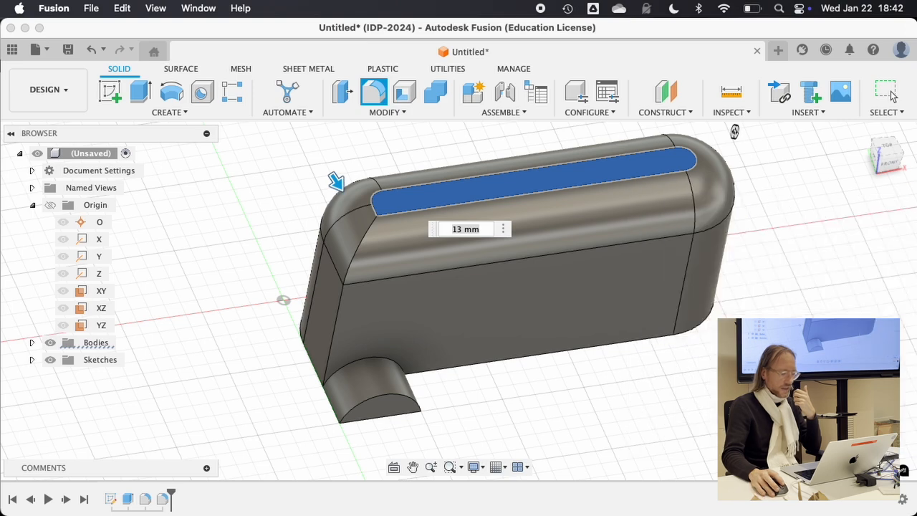
{"action": "middle_click_drag", "start_coordinate": [448, 279], "coordinate": [378, 137], "text": "shift"}
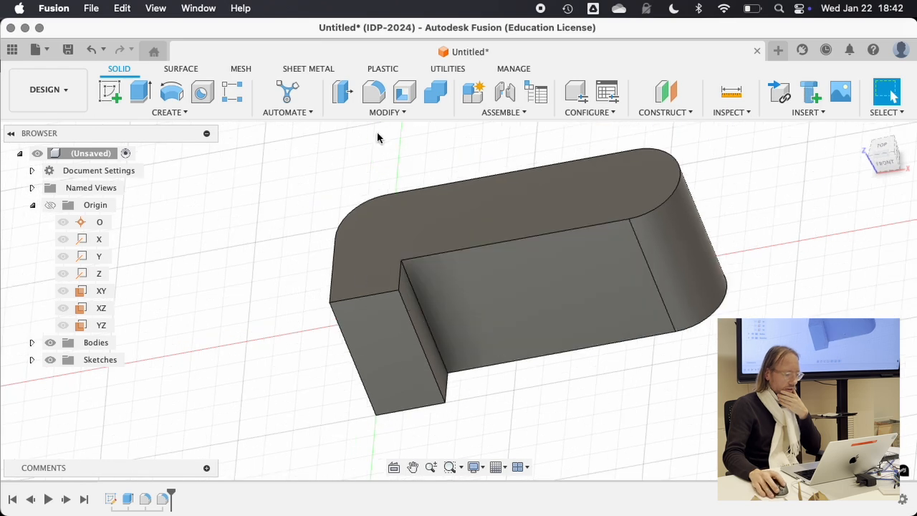
Fillet the two front vertical edges of the grip with a radius of 12.5 mm.
{"action": "left_click", "coordinate": [375, 95]}
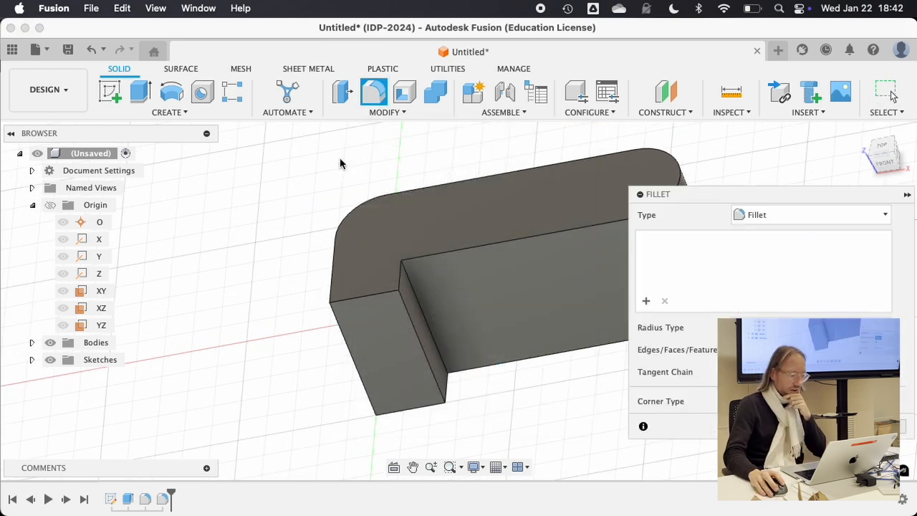
{"action": "left_click", "coordinate": [339, 338]}
{"action": "left_click", "coordinate": [411, 319]}
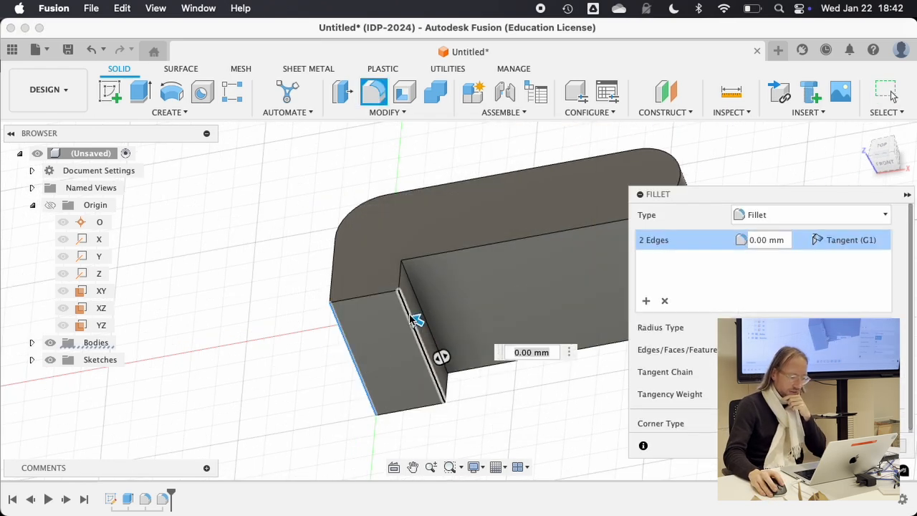
{"action": "scroll", "coordinate": [703, 390], "scroll_direction": "down", "scroll_amount": 1}
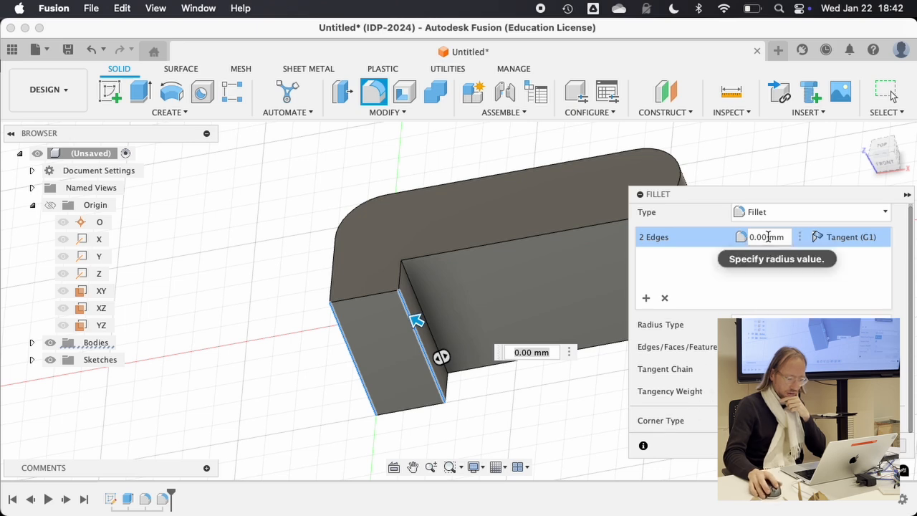
{"action": "left_click_drag", "start_coordinate": [766, 237], "coordinate": [731, 240]}
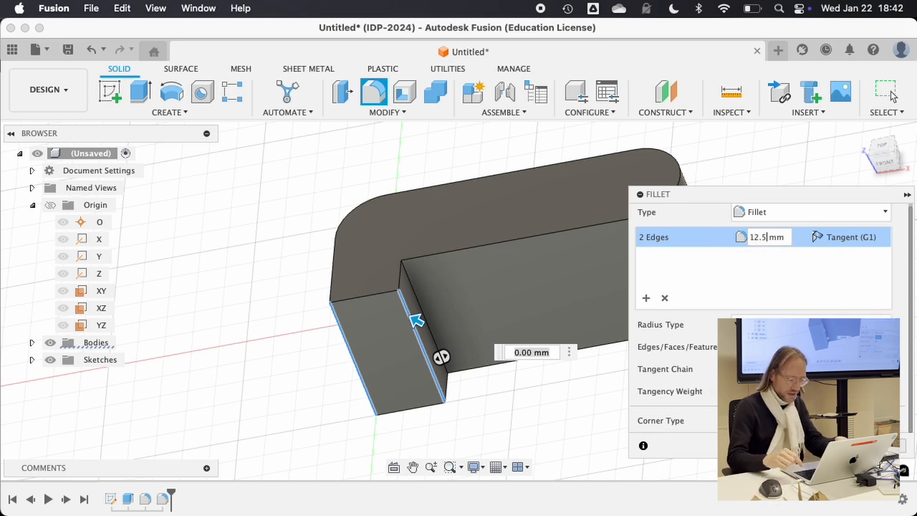
{"action": "key", "text": "Return"}
{"action": "middle_click_drag", "start_coordinate": [530, 322], "coordinate": [447, 223], "text": "shift"}
{"action": "key", "text": "Return"}
Switch to the Primer: 3D for Design slides in Edge, check the camera's reference sketch, and return to the model in Fusion.
{"action": "key", "text": "super+Tab"}
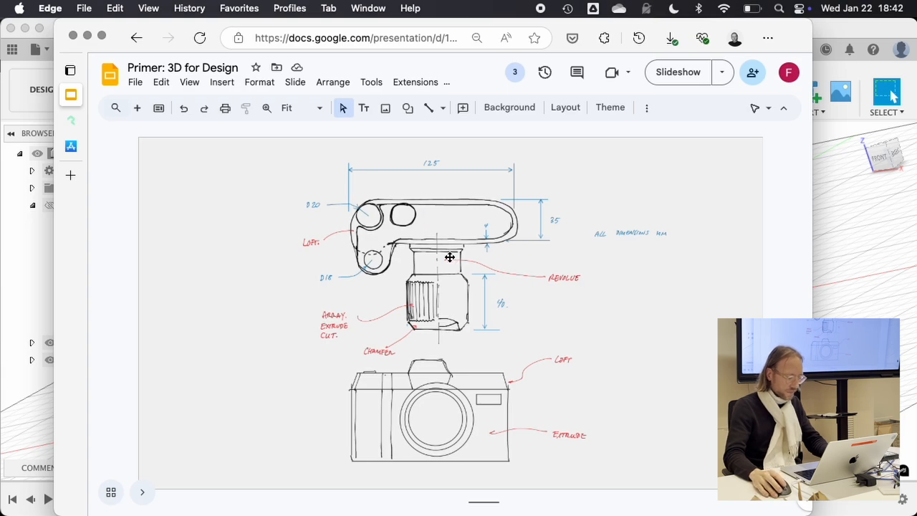
{"action": "key", "text": "super+Tab"}
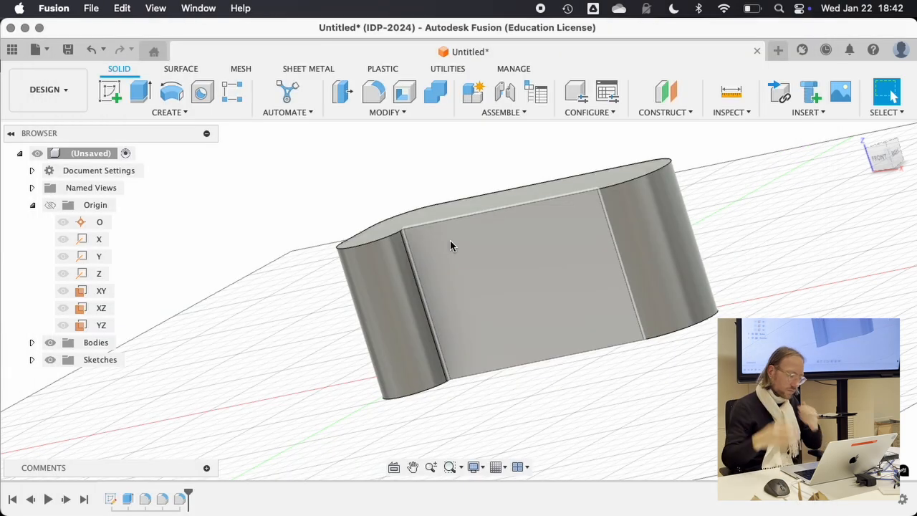
{"action": "middle_click_drag", "start_coordinate": [448, 240], "coordinate": [563, 254], "text": "shift"}
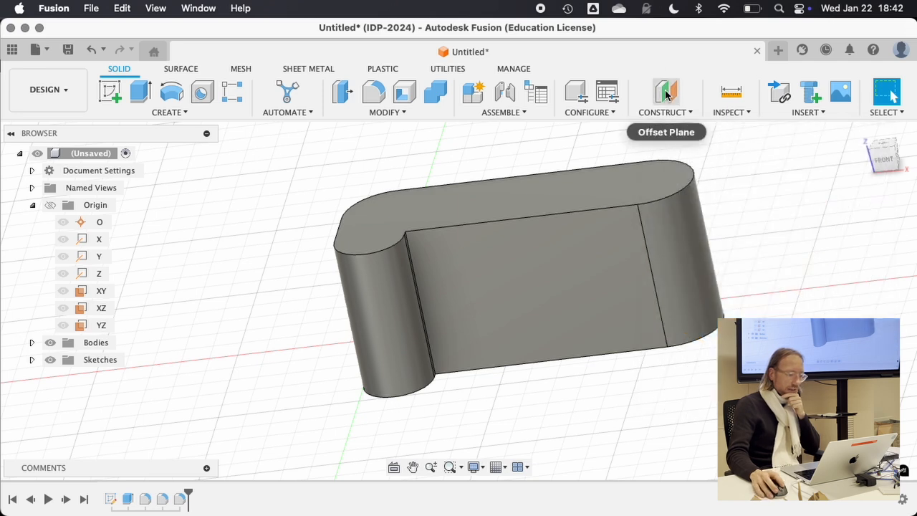
{"action": "left_click", "coordinate": [685, 112]}
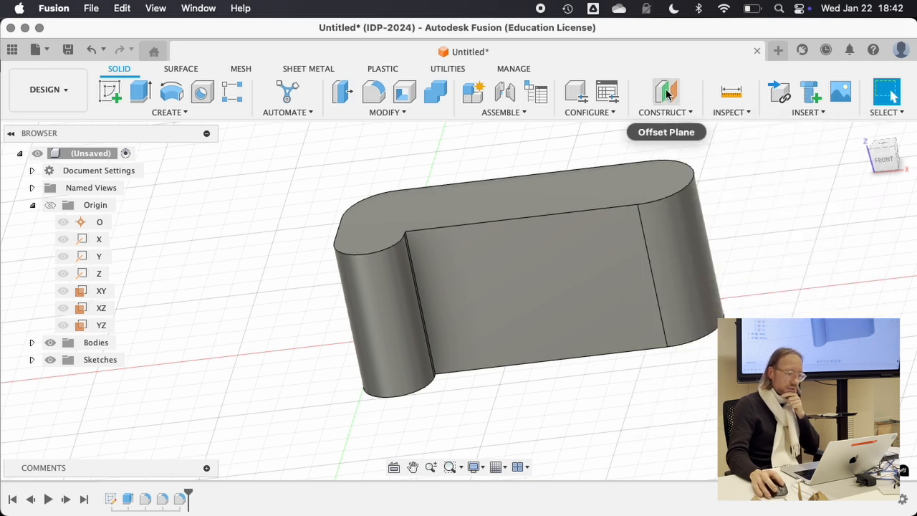
{"action": "left_click", "coordinate": [673, 89]}
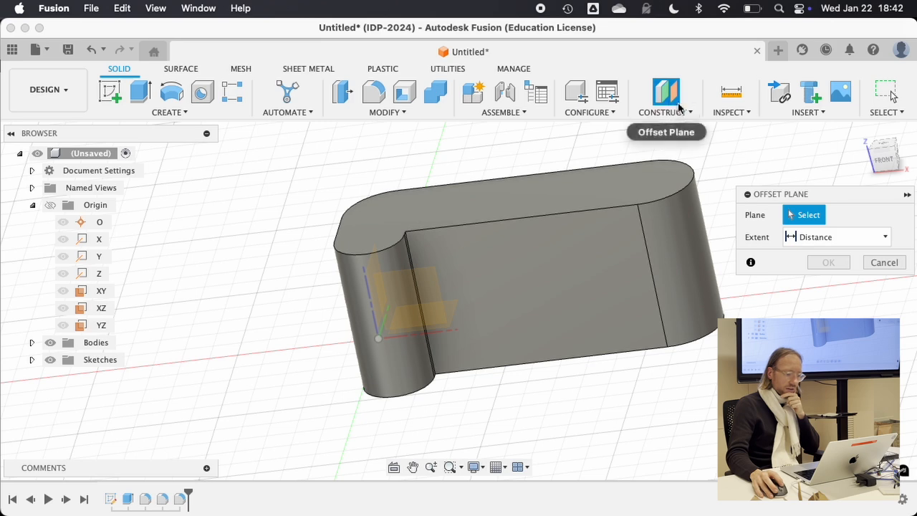
{"action": "left_click", "coordinate": [884, 262]}
Create a construction plane offset 70 mm above the XY origin plane.
{"action": "left_click", "coordinate": [662, 112]}
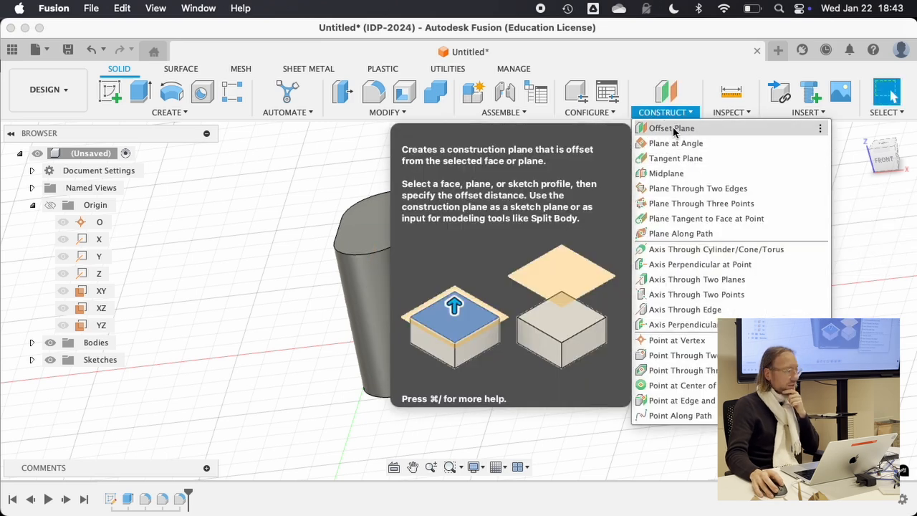
{"action": "left_click", "coordinate": [671, 129]}
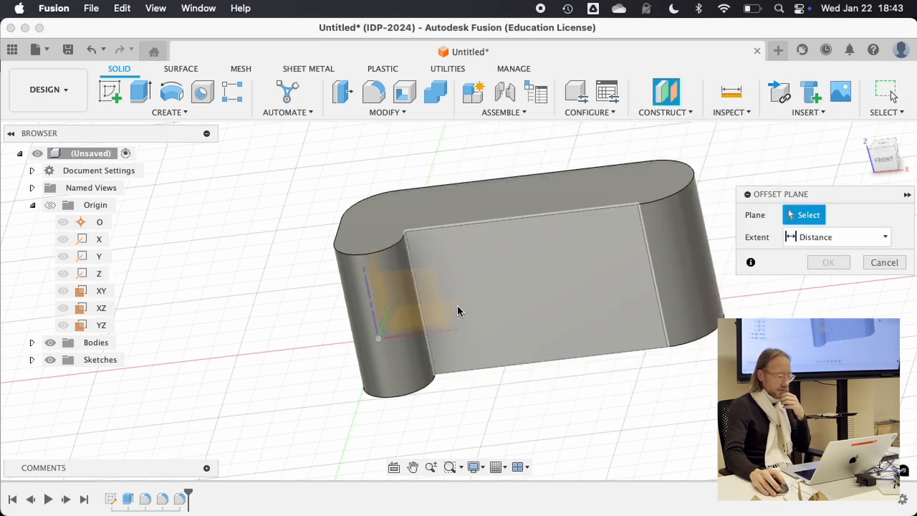
{"action": "middle_click_drag", "start_coordinate": [406, 264], "coordinate": [356, 229], "text": "shift"}
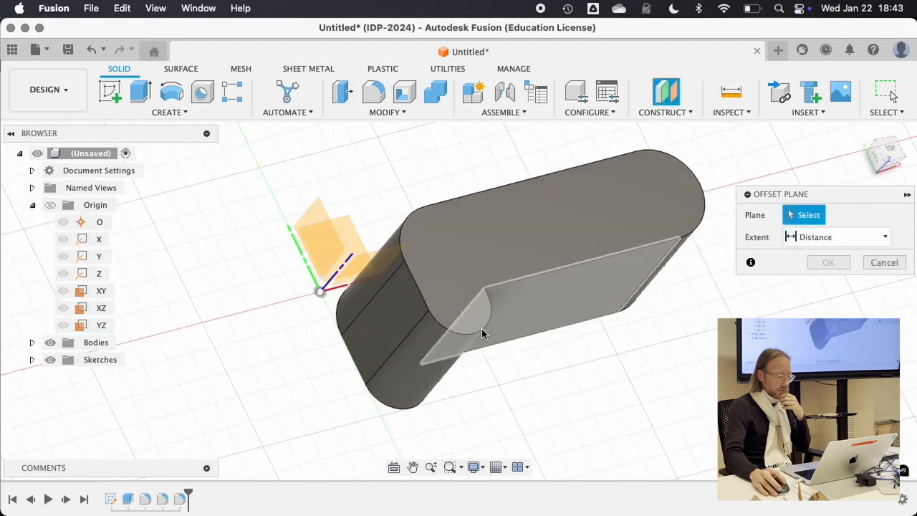
{"action": "left_click", "coordinate": [100, 291]}
{"action": "middle_click_drag", "start_coordinate": [308, 296], "coordinate": [404, 282], "text": "shift"}
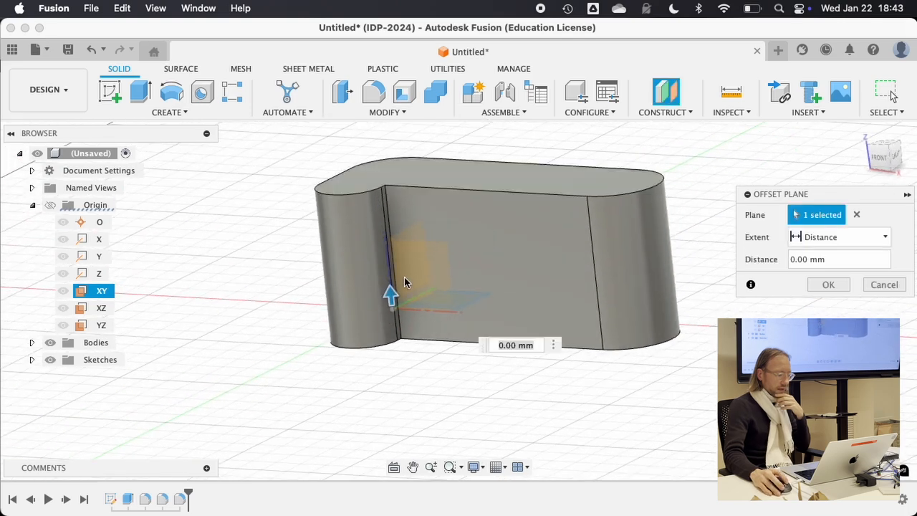
{"action": "left_click_drag", "start_coordinate": [390, 297], "coordinate": [375, 127]}
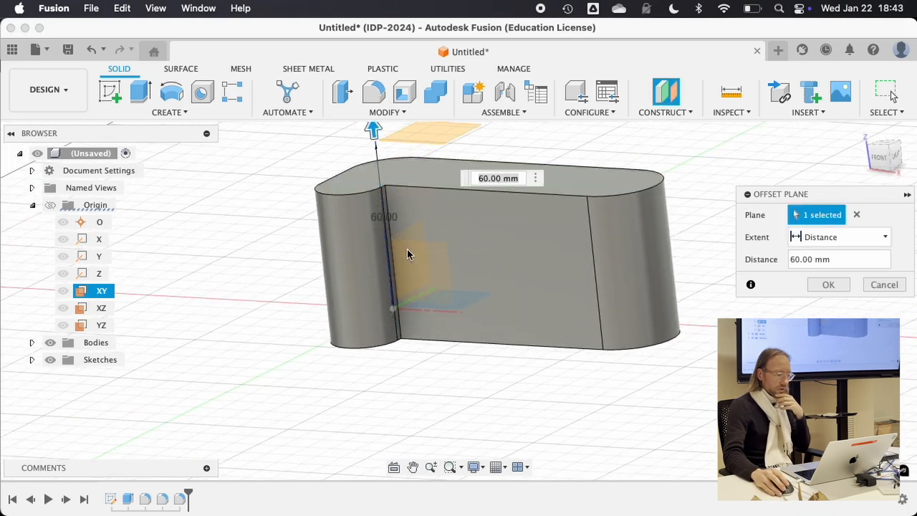
{"action": "middle_click_drag", "start_coordinate": [406, 248], "coordinate": [392, 196], "text": "shift"}
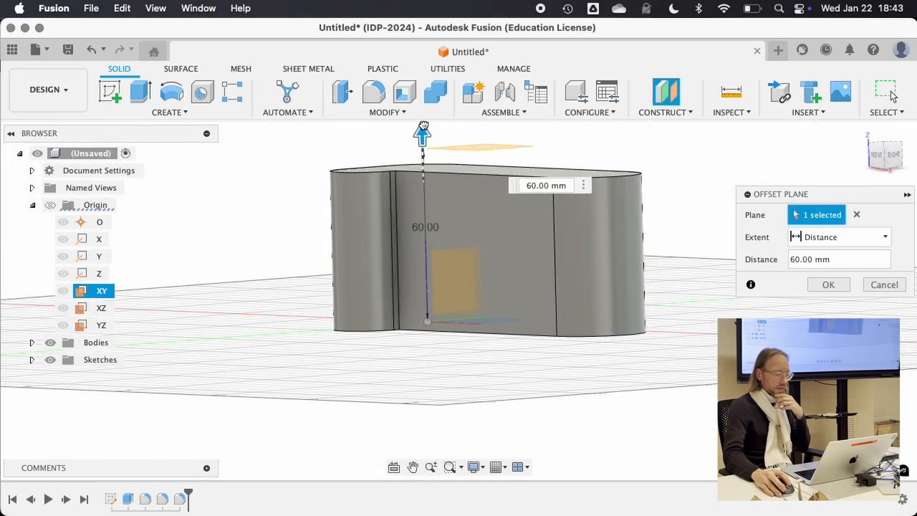
{"action": "left_click_drag", "start_coordinate": [426, 111], "coordinate": [426, 119]}
{"action": "scroll", "coordinate": [441, 153], "scroll_direction": "down", "scroll_amount": 1}
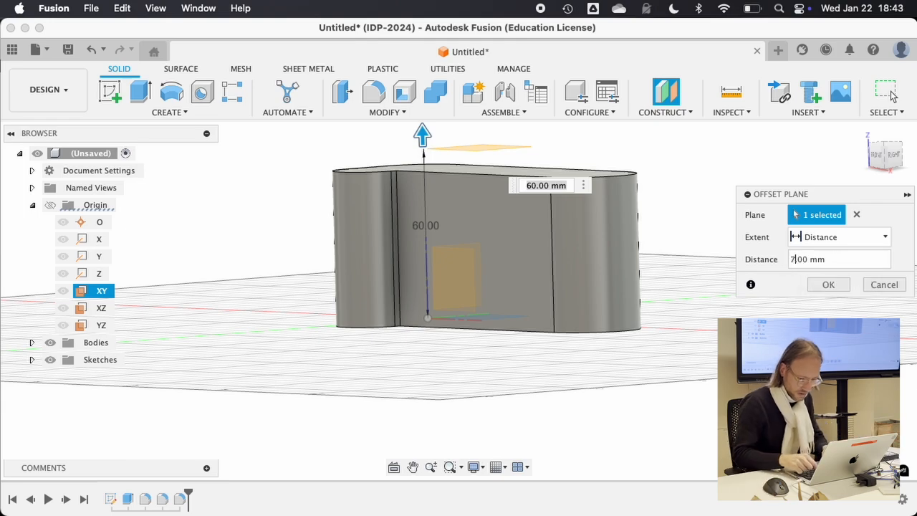
{"action": "key", "text": "Return"}
{"action": "scroll", "coordinate": [573, 300], "scroll_direction": "down", "scroll_amount": 3}
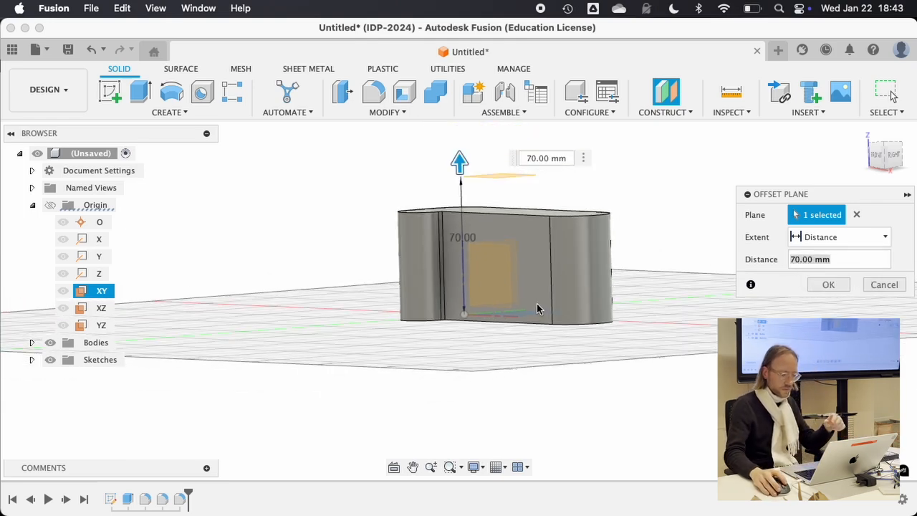
{"action": "left_click", "coordinate": [828, 284]}
Examine the offset plane's position relative to the camera body from above, the front and below.
{"action": "middle_click_drag", "start_coordinate": [601, 292], "coordinate": [466, 234], "text": "shift"}
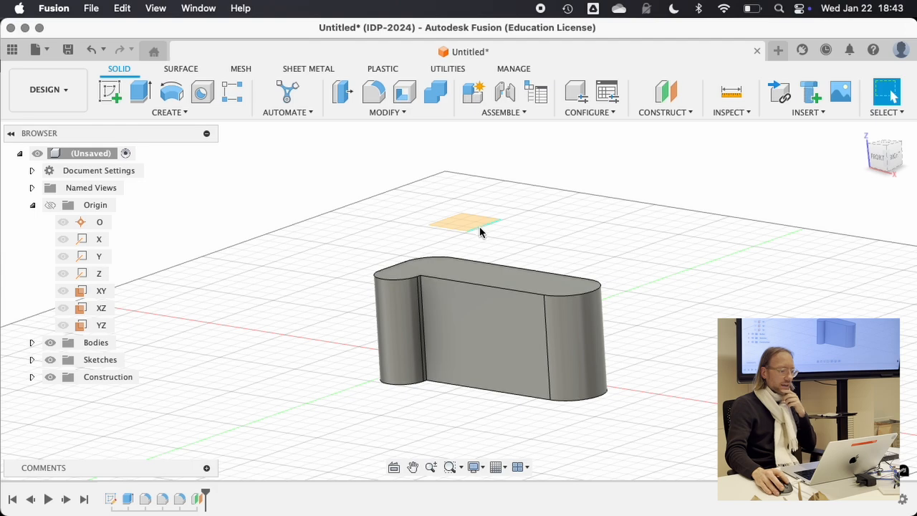
{"action": "middle_click_drag", "start_coordinate": [472, 230], "coordinate": [480, 206], "text": "shift"}
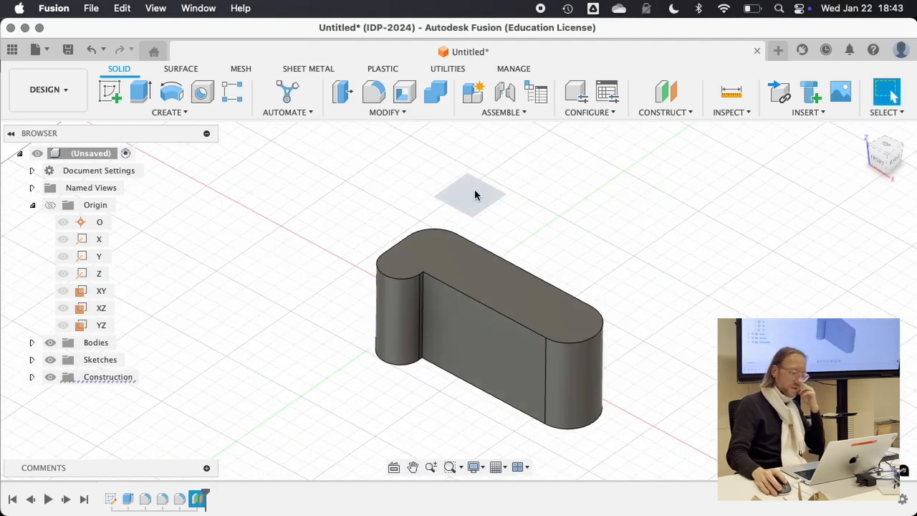
{"action": "left_click", "coordinate": [453, 195]}
{"action": "left_click", "coordinate": [601, 253]}
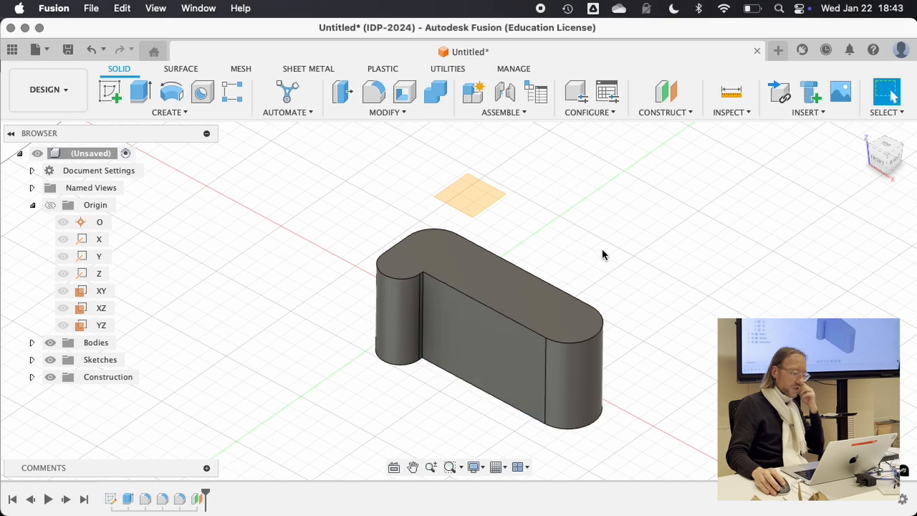
{"action": "middle_click_drag", "start_coordinate": [602, 253], "coordinate": [509, 169], "text": "shift"}
{"action": "left_click", "coordinate": [485, 309]}
{"action": "left_click", "coordinate": [449, 251]}
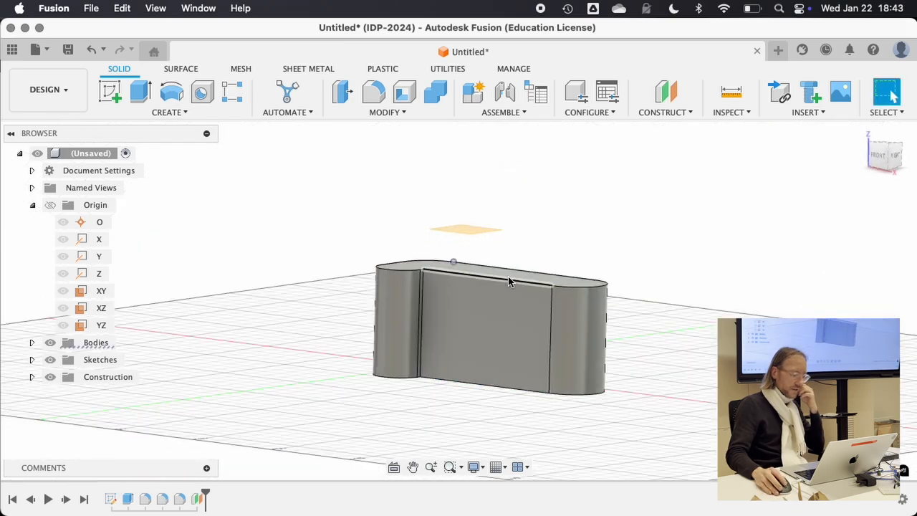
{"action": "middle_click_drag", "start_coordinate": [509, 280], "coordinate": [463, 274], "text": "shift"}
{"action": "left_click", "coordinate": [459, 367]}
{"action": "left_click", "coordinate": [455, 330]}
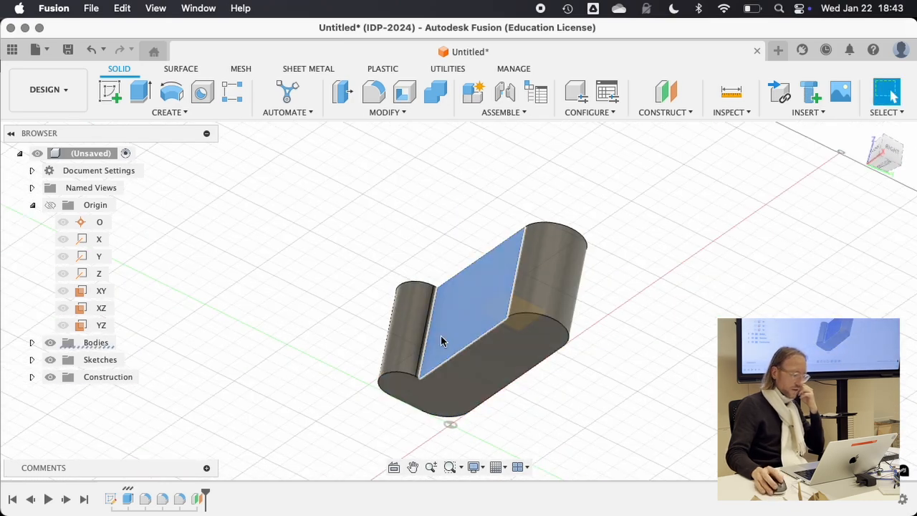
Highlight the XY, XZ and YZ origin planes in turn and compare them with the offset plane above the body.
{"action": "left_click", "coordinate": [100, 290]}
{"action": "left_click", "coordinate": [100, 310]}
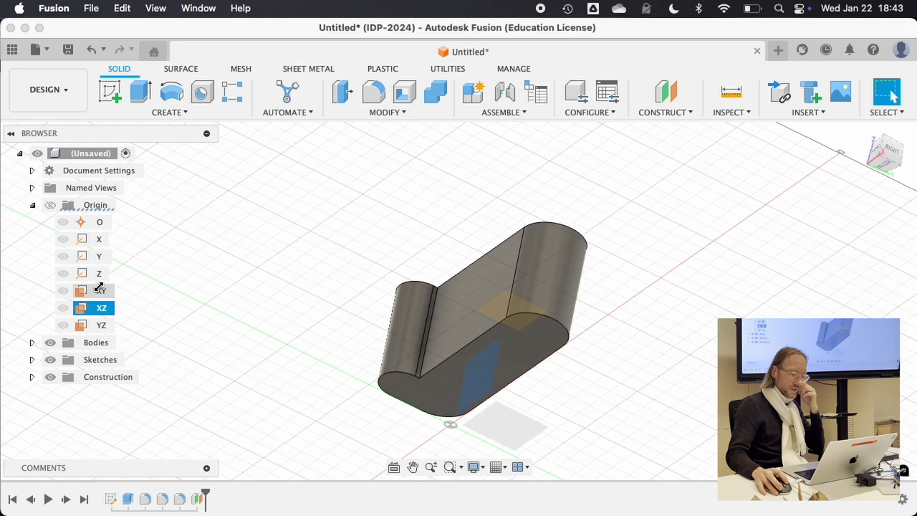
{"action": "left_click", "coordinate": [99, 290]}
{"action": "left_click", "coordinate": [100, 308]}
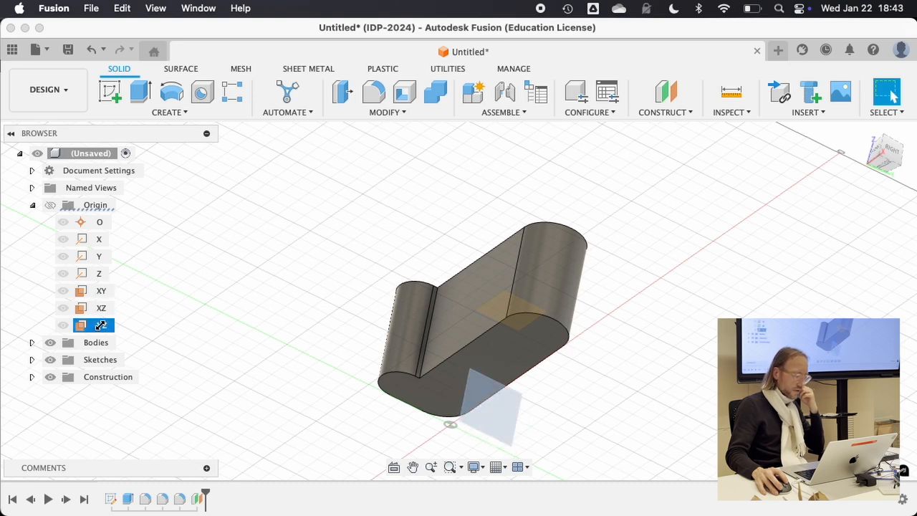
{"action": "left_click", "coordinate": [100, 325]}
{"action": "middle_click_drag", "start_coordinate": [280, 260], "coordinate": [300, 378], "text": "shift"}
{"action": "middle_click_drag", "start_coordinate": [428, 195], "coordinate": [598, 364], "text": "shift"}
{"action": "left_click", "coordinate": [312, 245]}
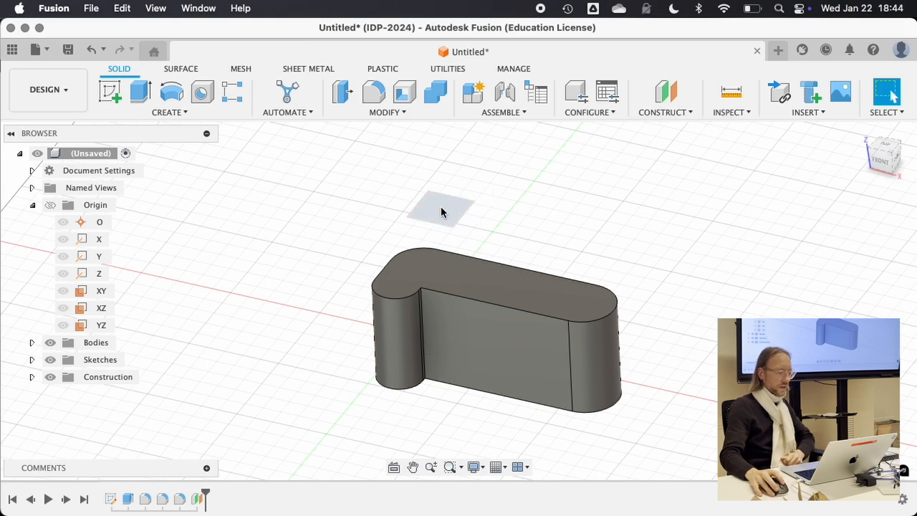
{"action": "middle_click_drag", "start_coordinate": [375, 237], "coordinate": [352, 195], "text": "shift"}
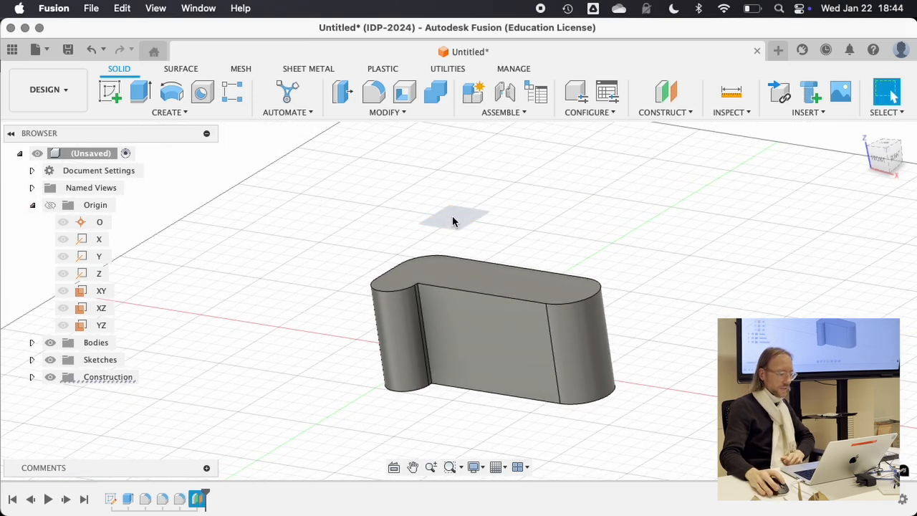
{"action": "left_click", "coordinate": [193, 234]}
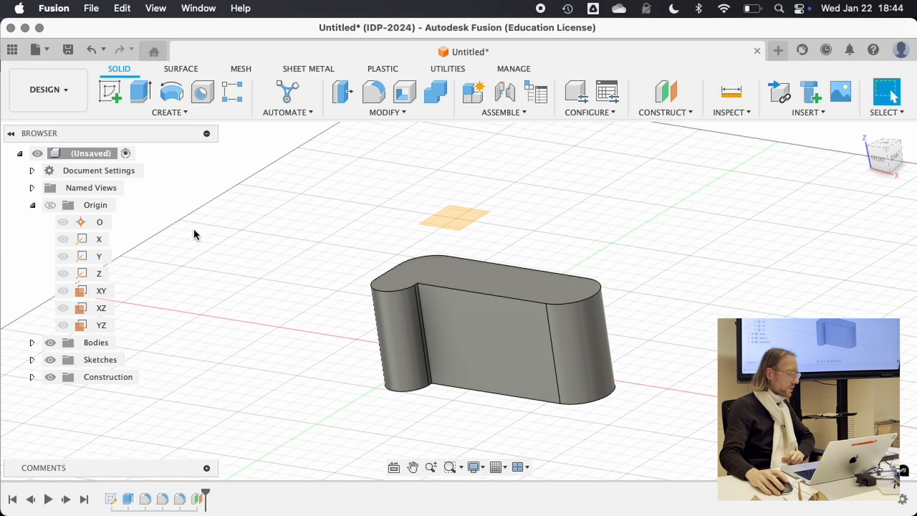
Create a sketch on the offset plane above the body and start the Line tool.
{"action": "left_click", "coordinate": [454, 222]}
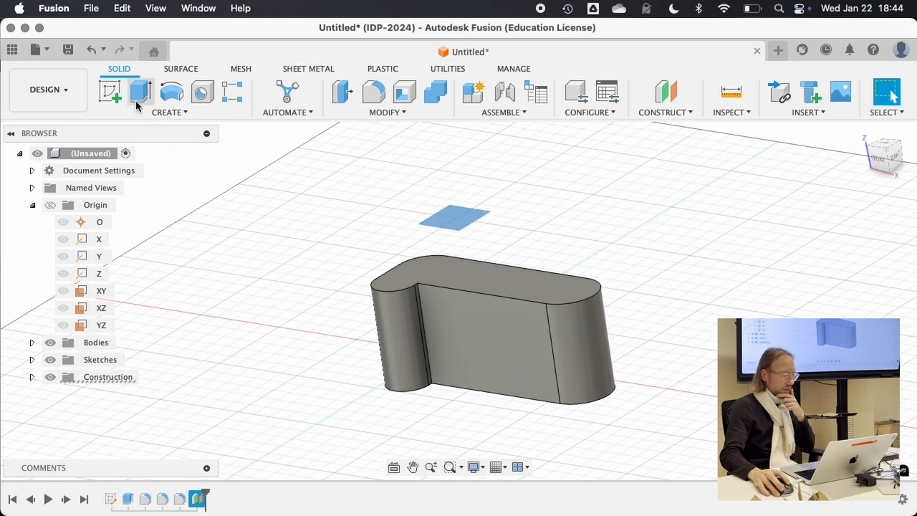
{"action": "left_click", "coordinate": [110, 91]}
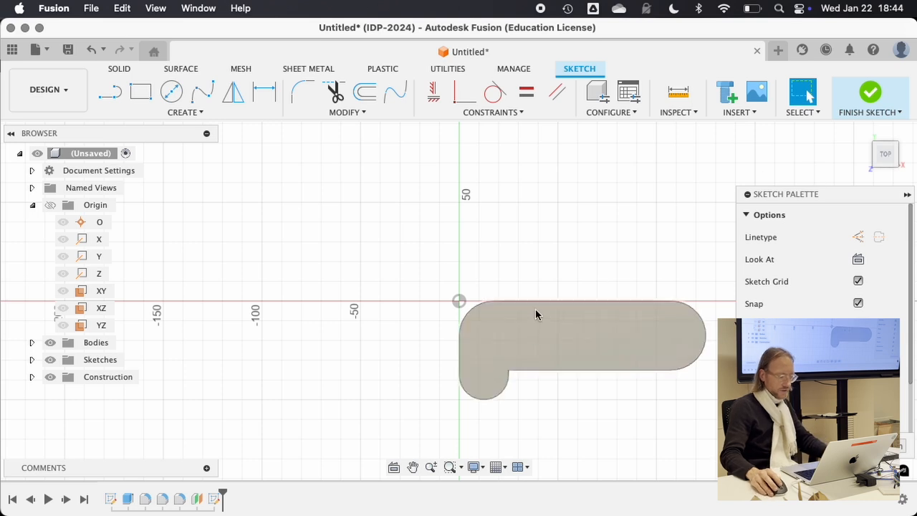
{"action": "mouse_move", "coordinate": [536, 312]}
{"action": "middle_mouse_down"}
{"action": "mouse_move", "coordinate": [416, 201]}
{"action": "mouse_move", "coordinate": [415, 229]}
{"action": "middle_mouse_up"}
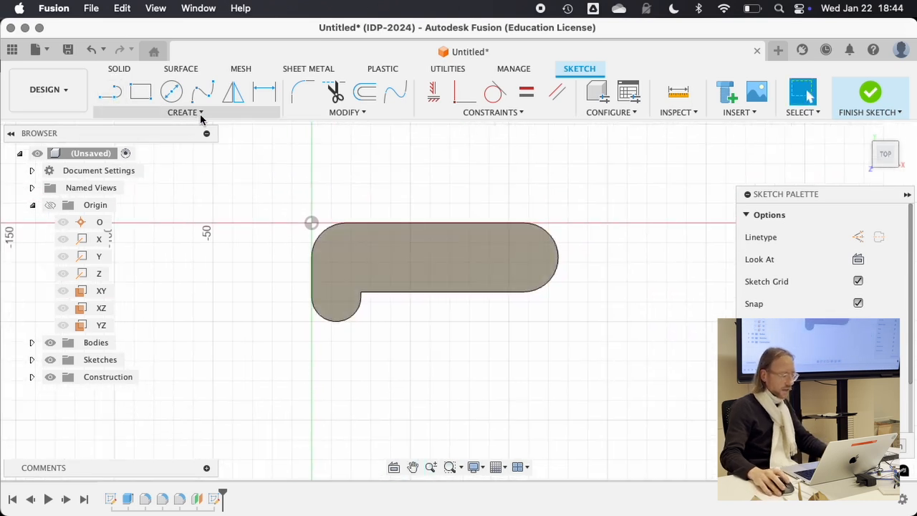
{"action": "scroll", "coordinate": [342, 252], "scroll_direction": "up", "scroll_amount": 5}
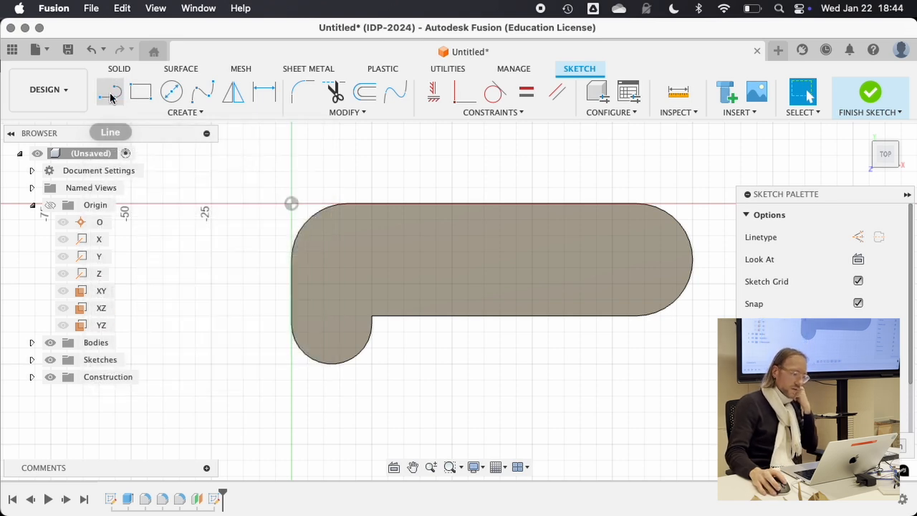
{"action": "left_click", "coordinate": [110, 92]}
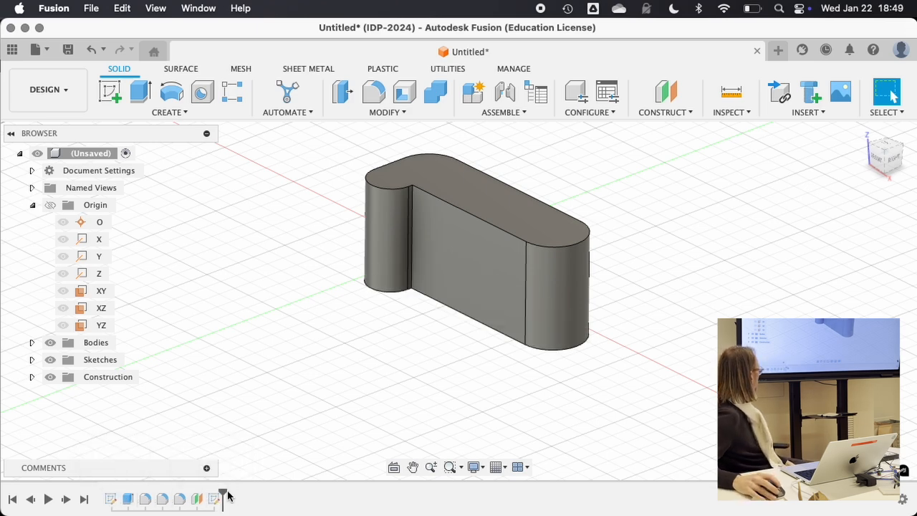
Roll the design history back to the first sketch, step forward through the extrusion and fillets, and return the marker to the end.
{"action": "left_click_drag", "start_coordinate": [220, 492], "coordinate": [117, 497]}
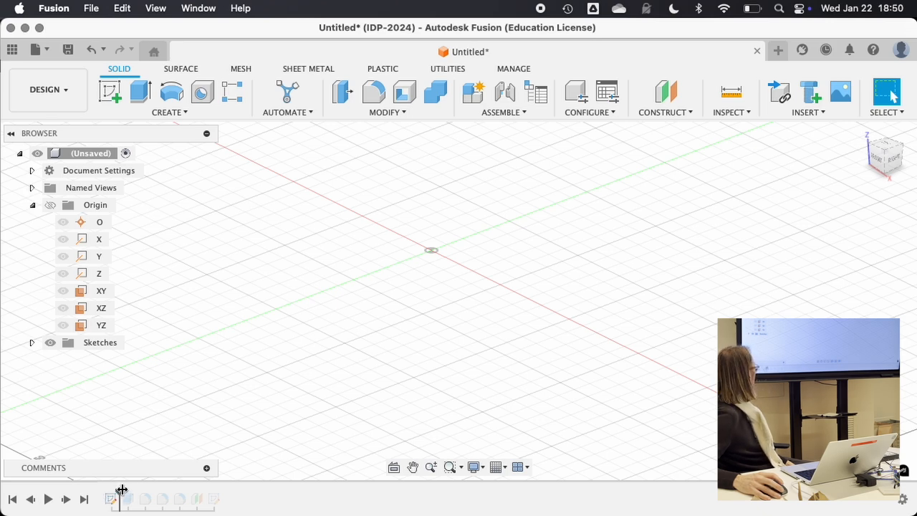
{"action": "left_click_drag", "start_coordinate": [121, 489], "coordinate": [135, 494]}
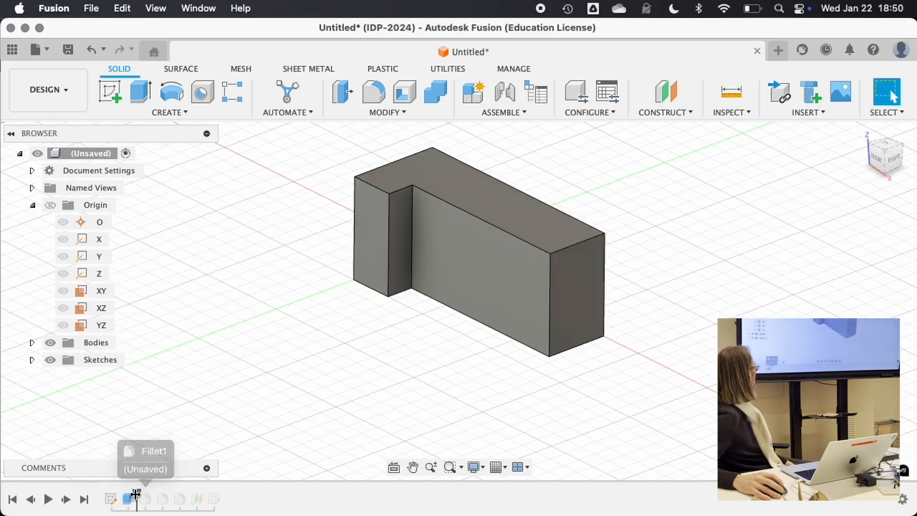
{"action": "left_click", "coordinate": [65, 499]}
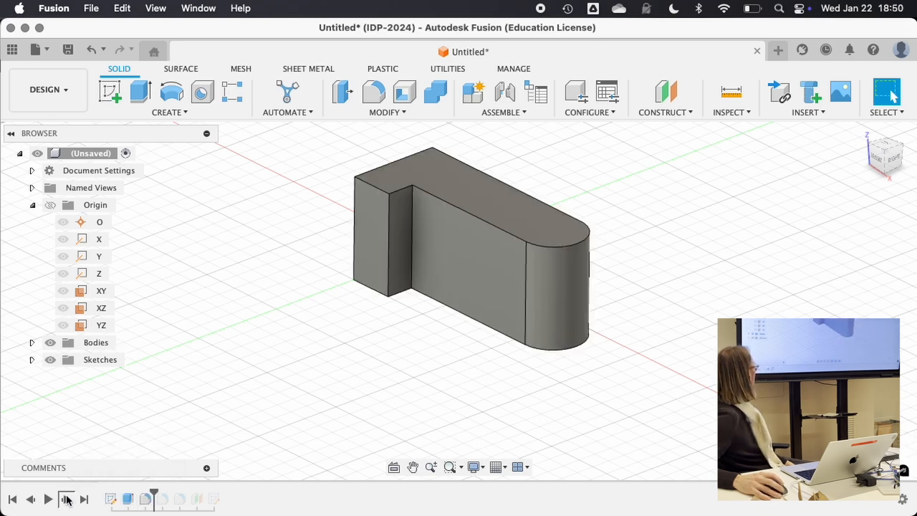
{"action": "left_click", "coordinate": [65, 498]}
{"action": "left_click", "coordinate": [65, 498]}
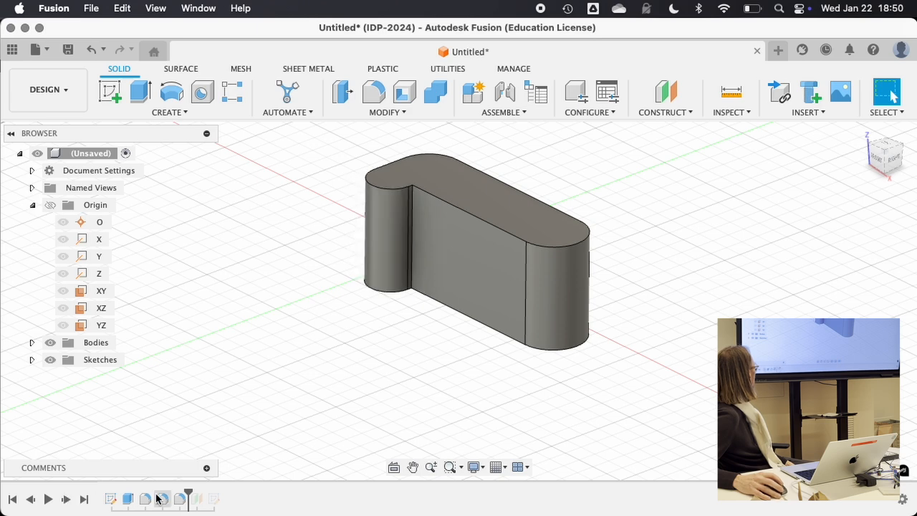
{"action": "left_click", "coordinate": [51, 498]}
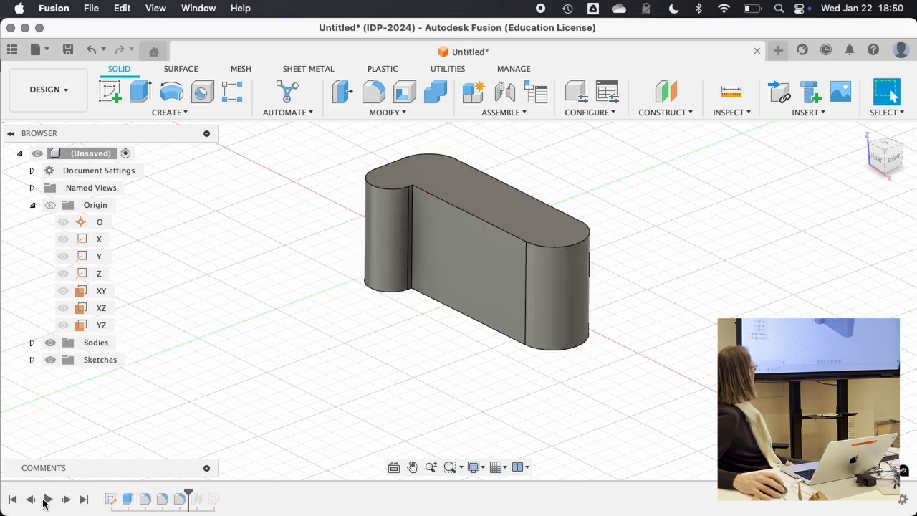
{"action": "left_click_drag", "start_coordinate": [188, 493], "coordinate": [223, 491]}
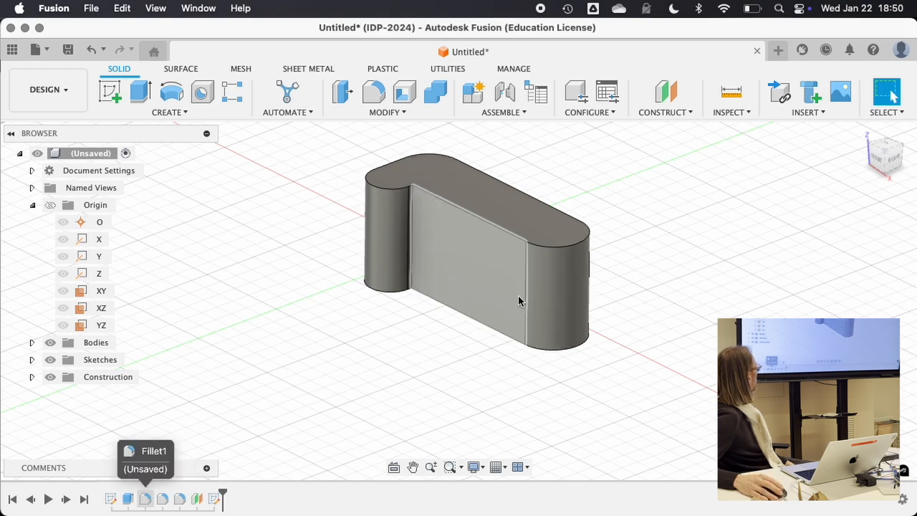
Edit the first fillet in the design history, setting the radius of its two edges at the long arm's end to 15 mm.
{"action": "middle_click_drag", "start_coordinate": [519, 301], "coordinate": [499, 313], "text": "shift"}
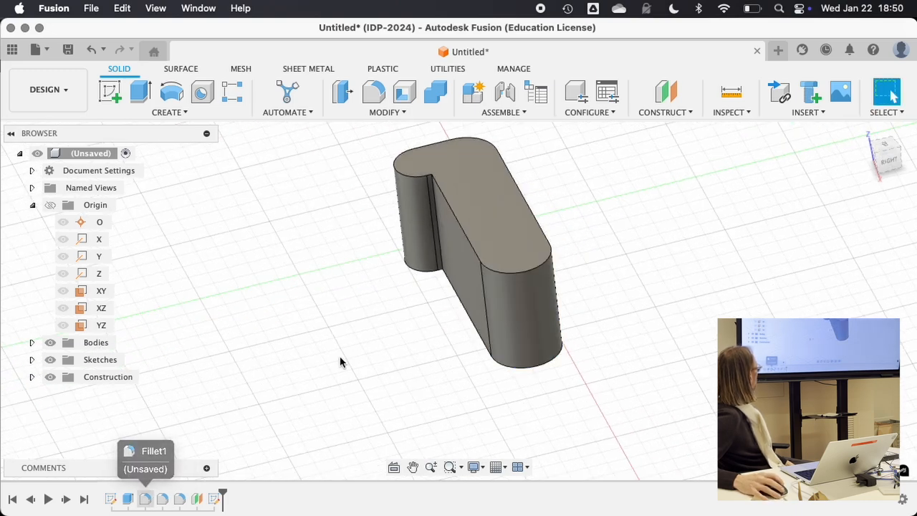
{"action": "left_click", "coordinate": [147, 500]}
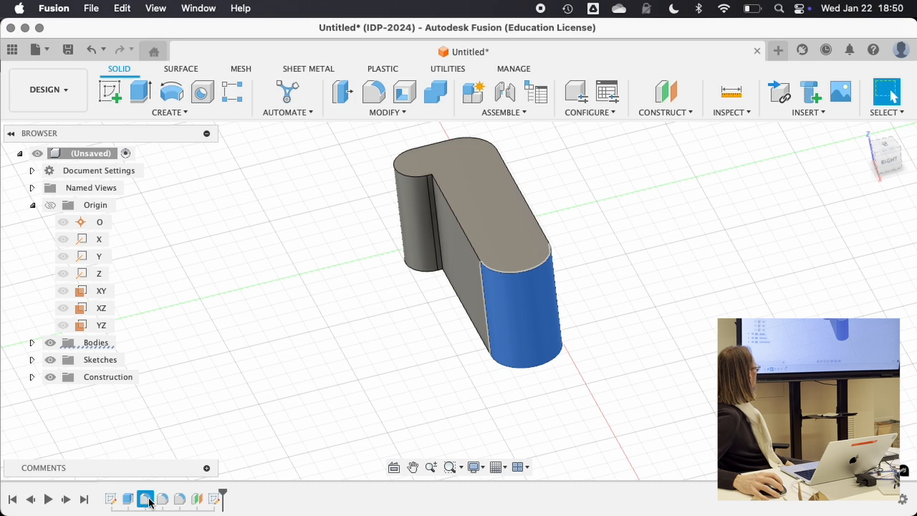
{"action": "right_click", "coordinate": [147, 499]}
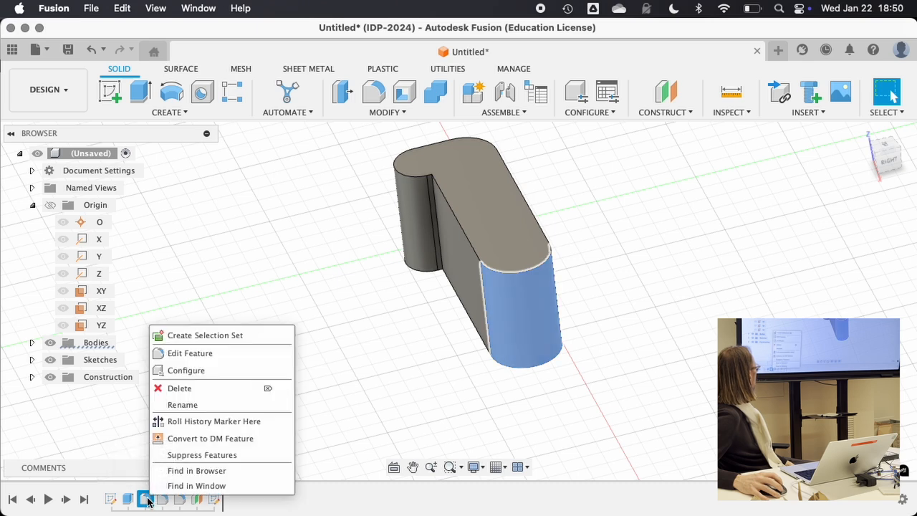
{"action": "left_click", "coordinate": [180, 357]}
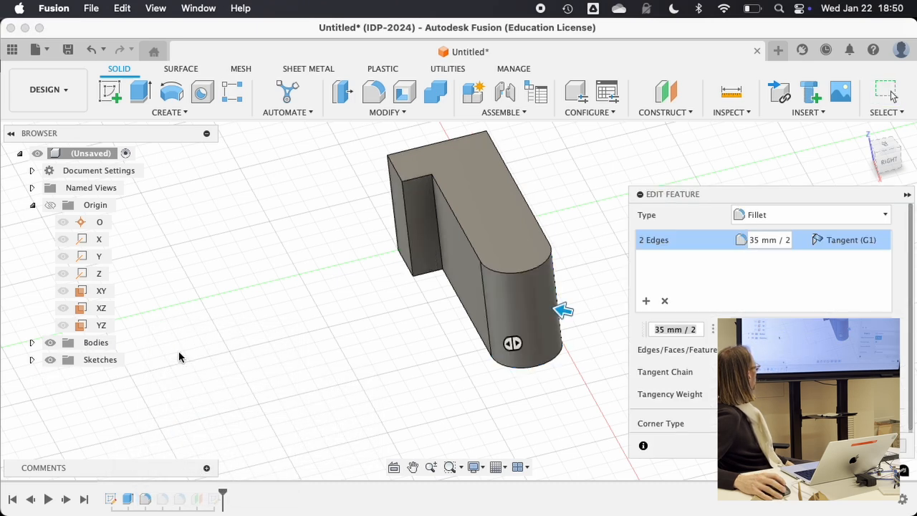
{"action": "double_click", "coordinate": [755, 238]}
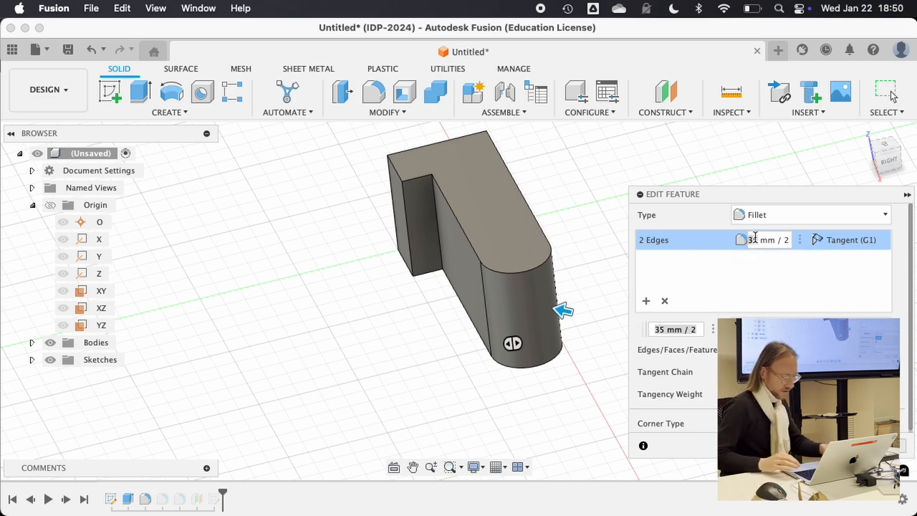
{"action": "key", "text": "Return"}
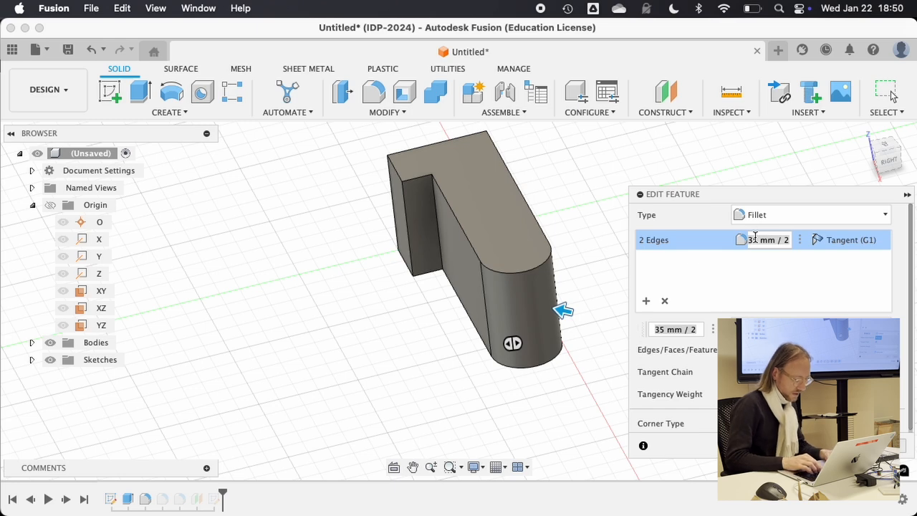
{"action": "type", "text": "1"}
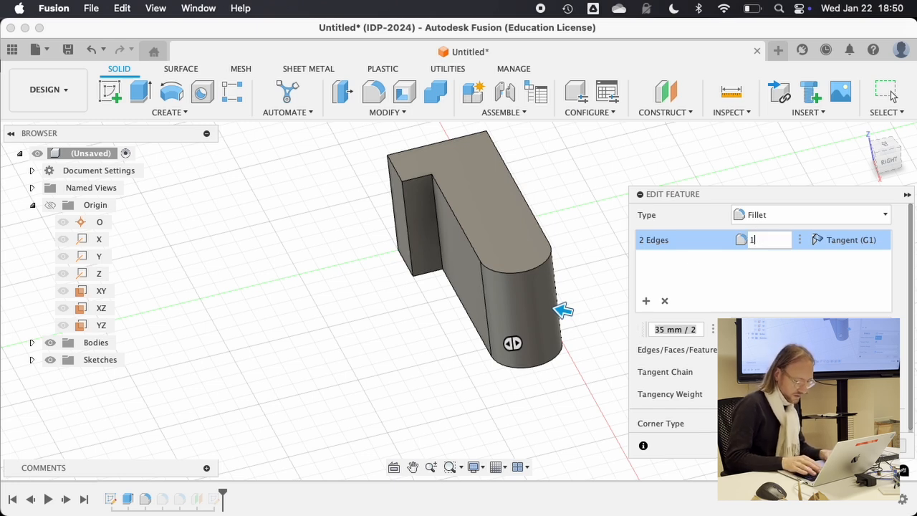
{"action": "type", "text": "5mm"}
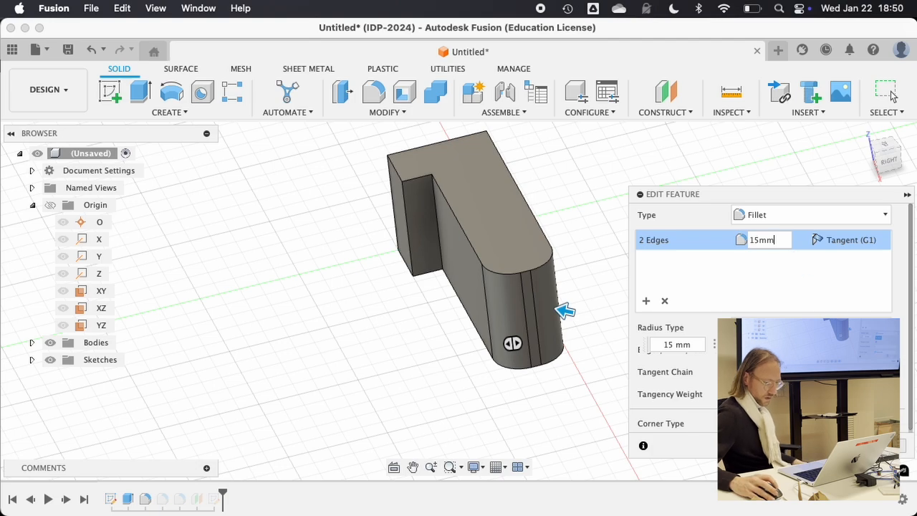
{"action": "key", "text": "Return"}
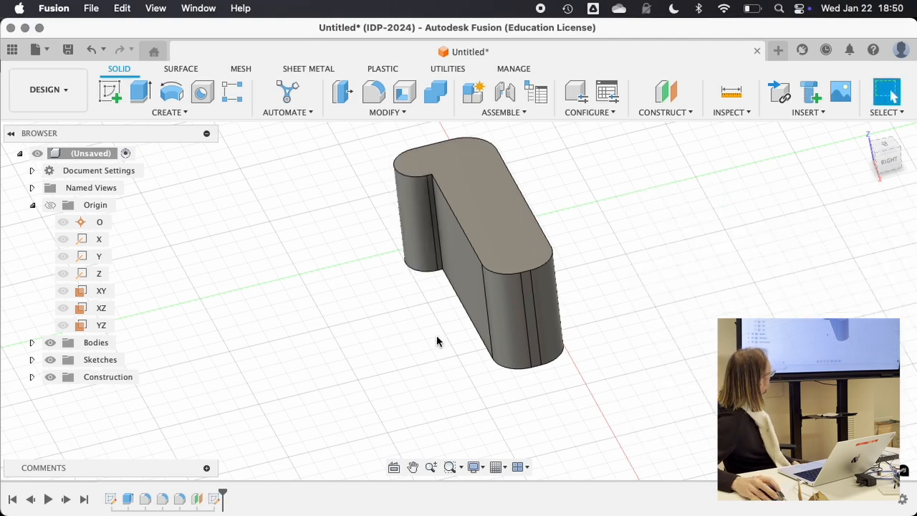
Edit the body's base sketch, set the full depth dimension on the grip side to 55 mm, and finish the sketch.
{"action": "middle_click_drag", "start_coordinate": [520, 318], "coordinate": [587, 268], "text": "shift"}
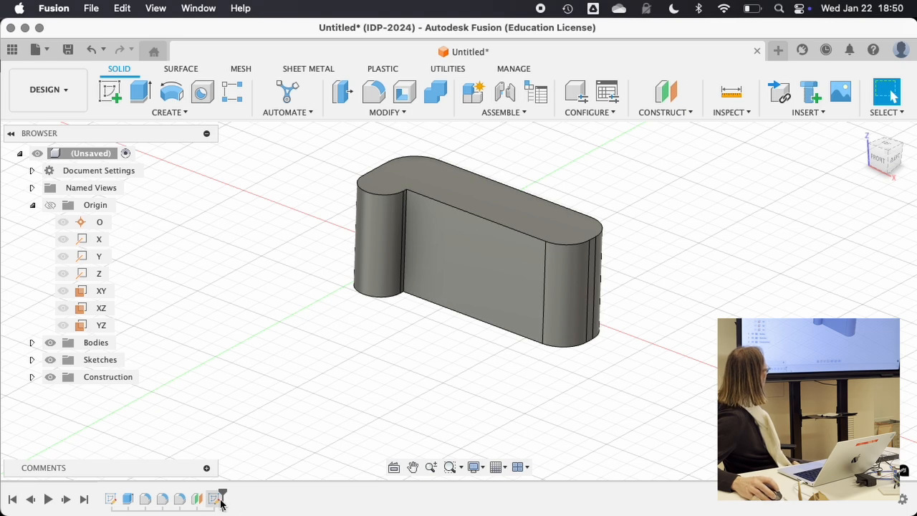
{"action": "left_click", "coordinate": [111, 499]}
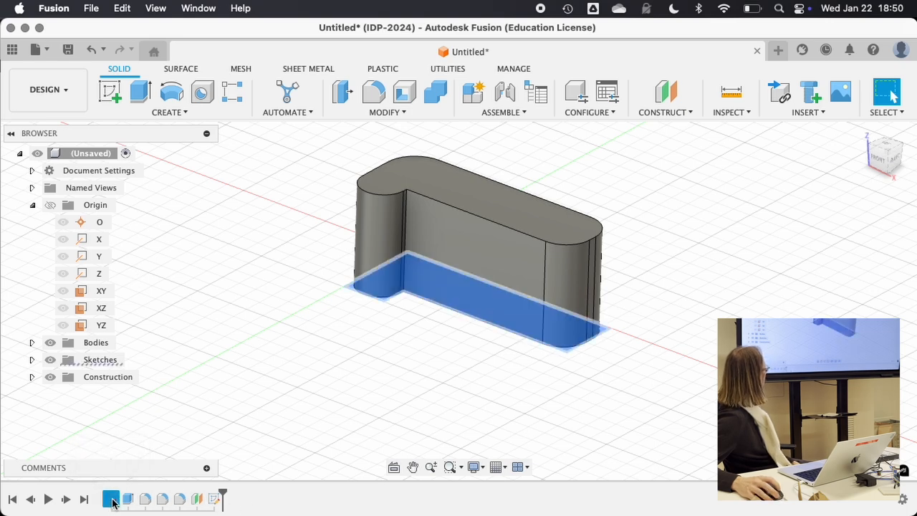
{"action": "right_click", "coordinate": [112, 501]}
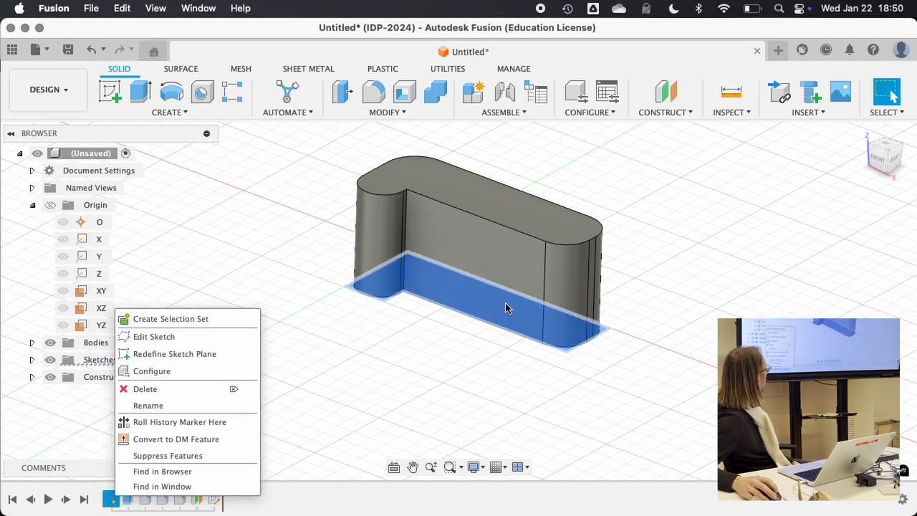
{"action": "left_click", "coordinate": [343, 347]}
{"action": "mouse_move", "coordinate": [339, 256]}
{"action": "middle_mouse_down", "text": "shift"}
{"action": "mouse_move", "coordinate": [327, 368]}
{"action": "mouse_move", "coordinate": [401, 401]}
{"action": "mouse_move", "coordinate": [351, 279]}
{"action": "middle_mouse_up", "text": "shift"}
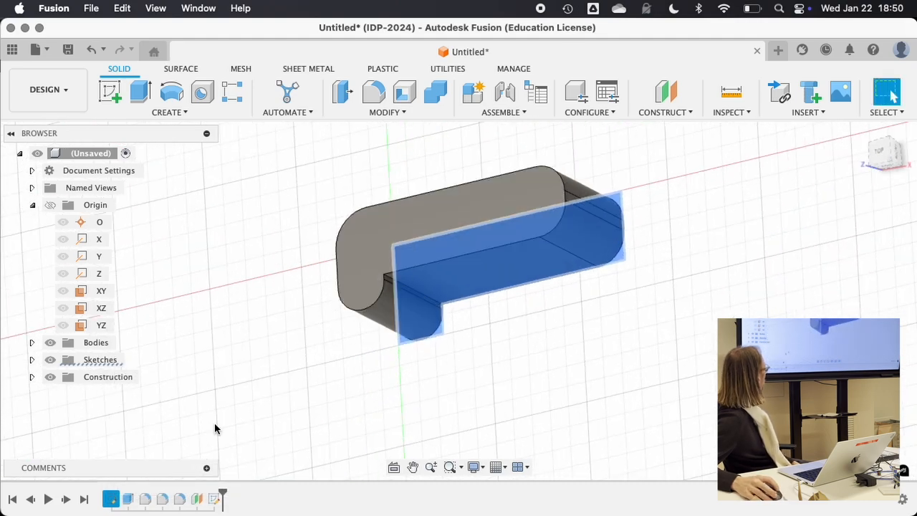
{"action": "right_click", "coordinate": [111, 499]}
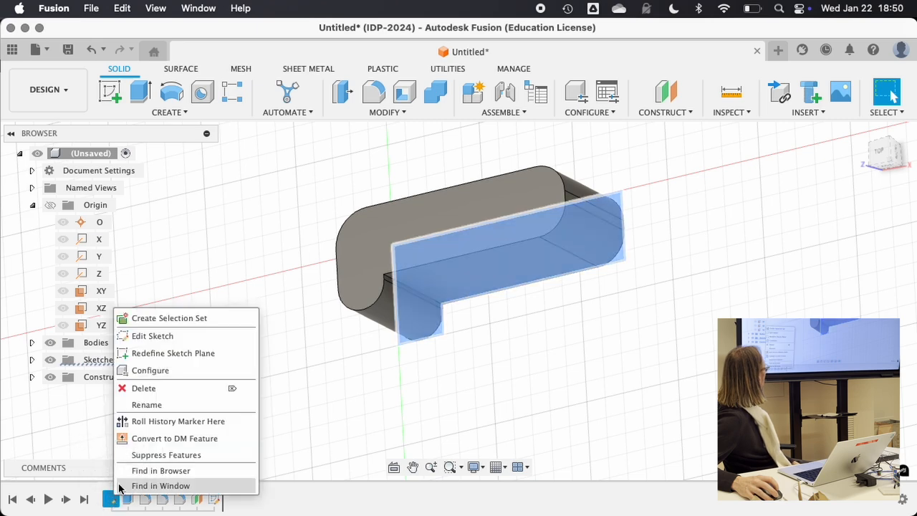
{"action": "left_click", "coordinate": [158, 335]}
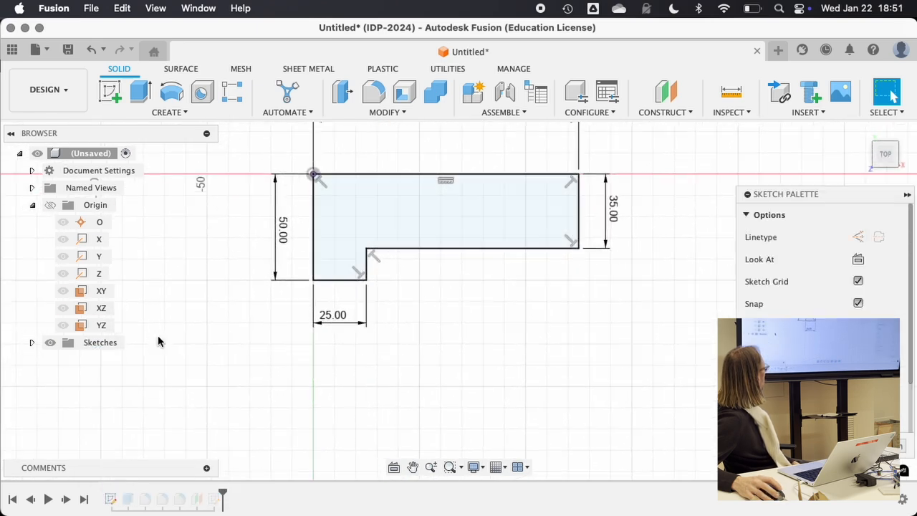
{"action": "left_click", "coordinate": [283, 228]}
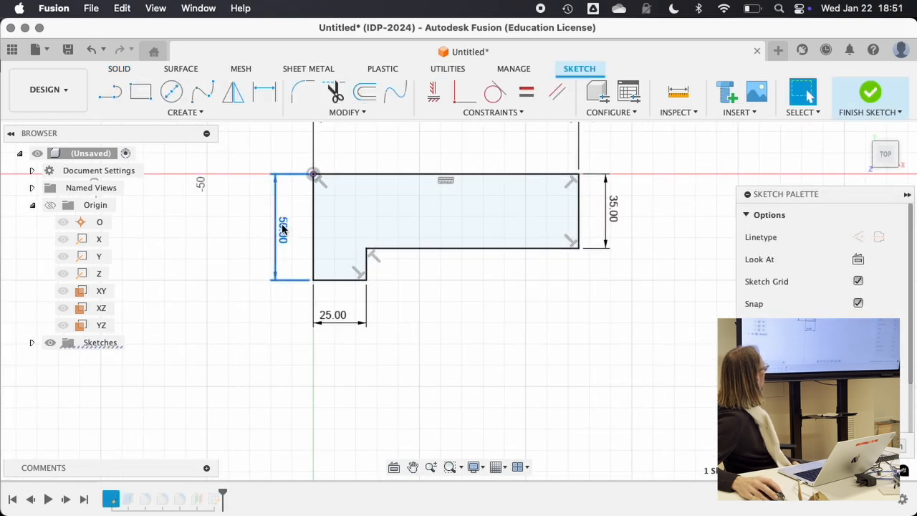
{"action": "double_click", "coordinate": [283, 228]}
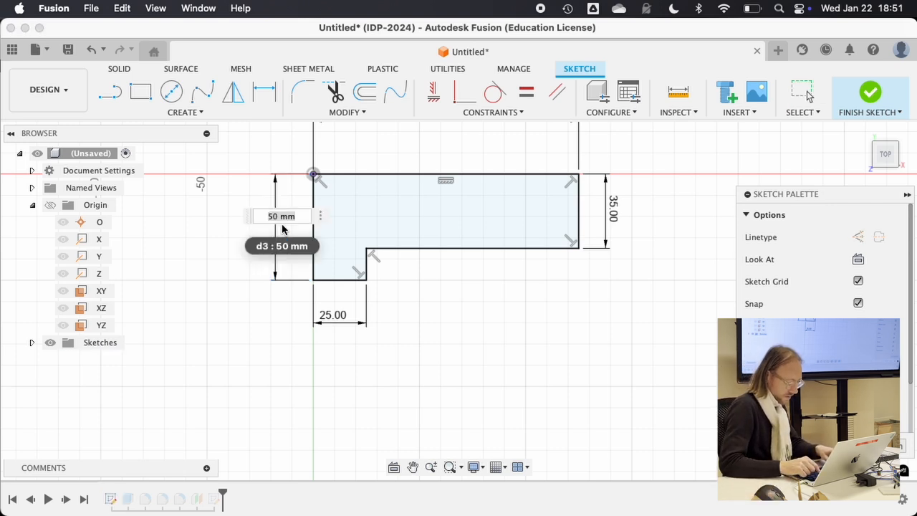
{"action": "type", "text": "6"}
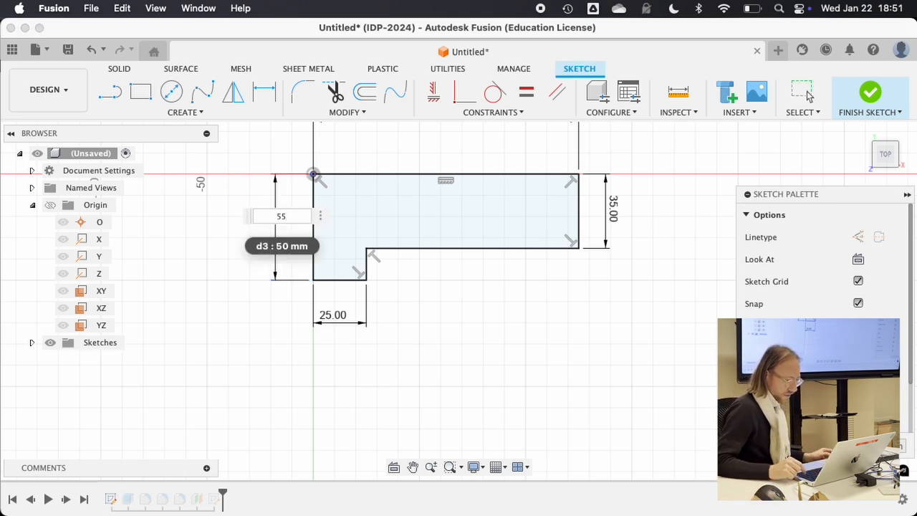
{"action": "key", "text": "Return"}
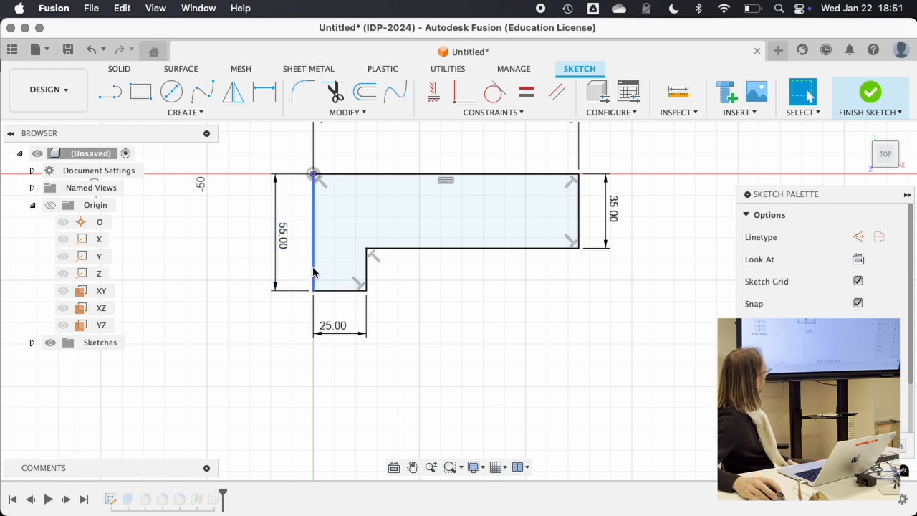
{"action": "left_click", "coordinate": [867, 93]}
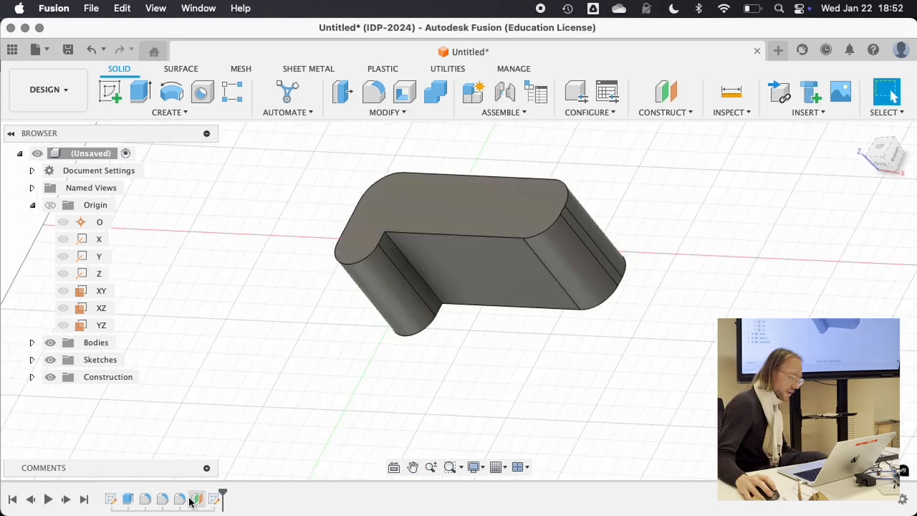
Reopen the first fillet and the base sketch to review their settings, closing each without changes.
{"action": "right_click", "coordinate": [152, 499]}
{"action": "left_click", "coordinate": [196, 354]}
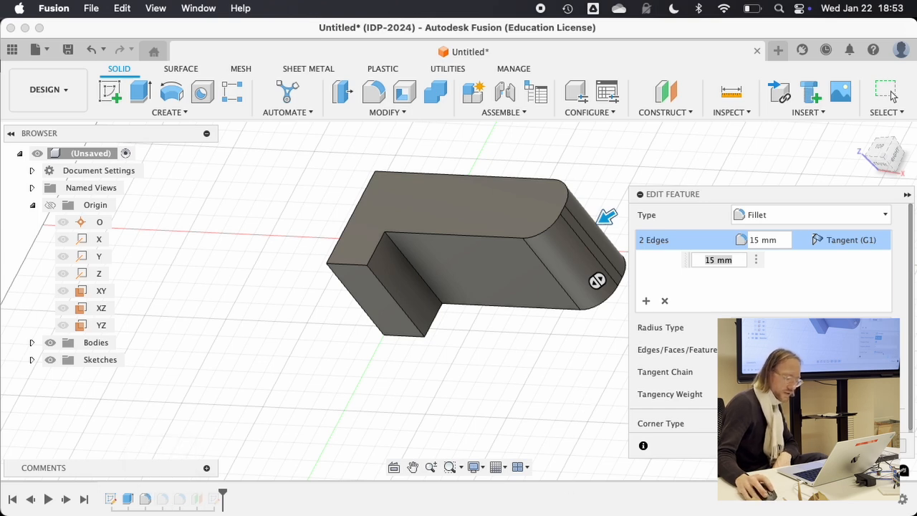
{"action": "key", "text": "Return"}
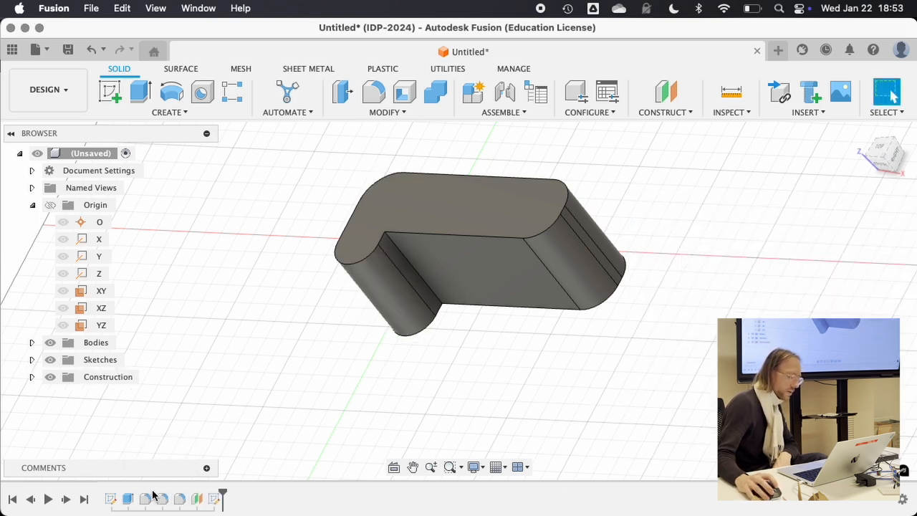
{"action": "right_click", "coordinate": [111, 499]}
{"action": "left_click", "coordinate": [151, 335]}
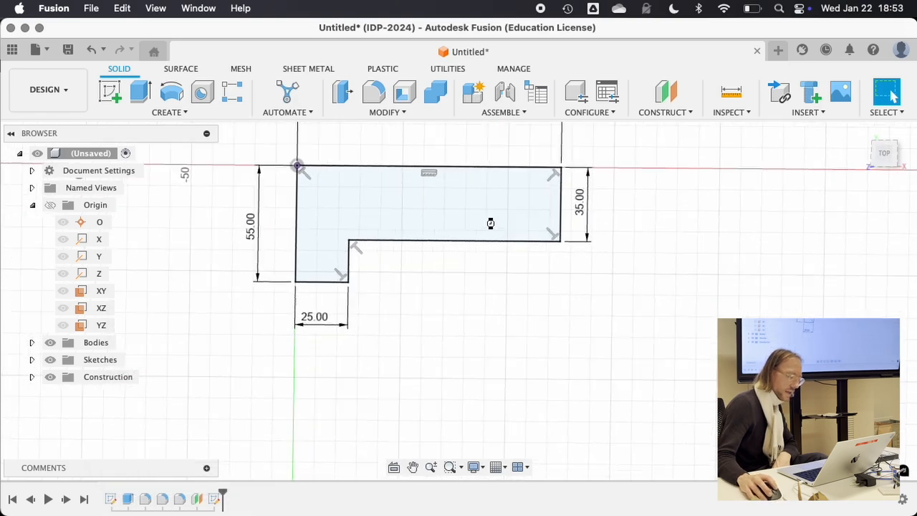
{"action": "middle_click_drag", "start_coordinate": [402, 274], "coordinate": [360, 255], "text": "shift"}
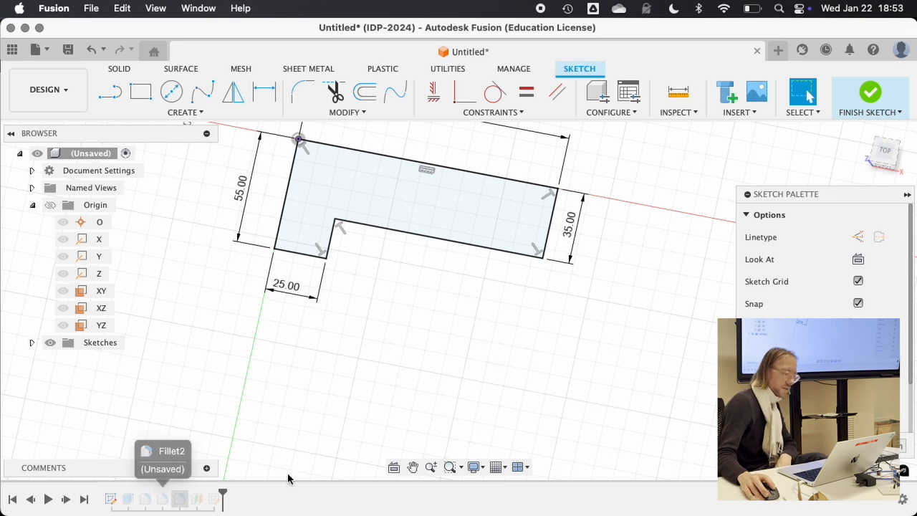
{"action": "left_click", "coordinate": [869, 98]}
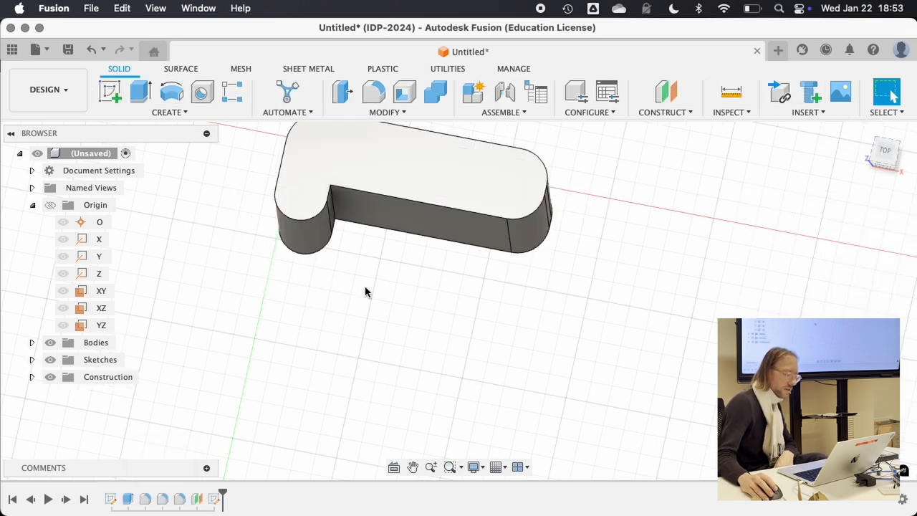
Show the offset construction plane above the camera body and turn off the layout grid.
{"action": "middle_click_drag", "start_coordinate": [365, 291], "coordinate": [340, 229], "text": "shift"}
{"action": "middle_click_drag", "start_coordinate": [381, 176], "coordinate": [405, 311]}
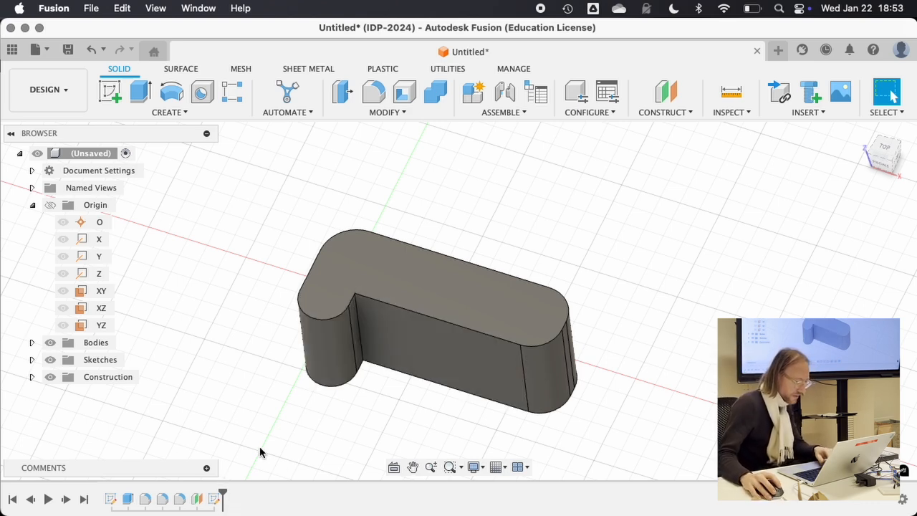
{"action": "left_click", "coordinate": [214, 498]}
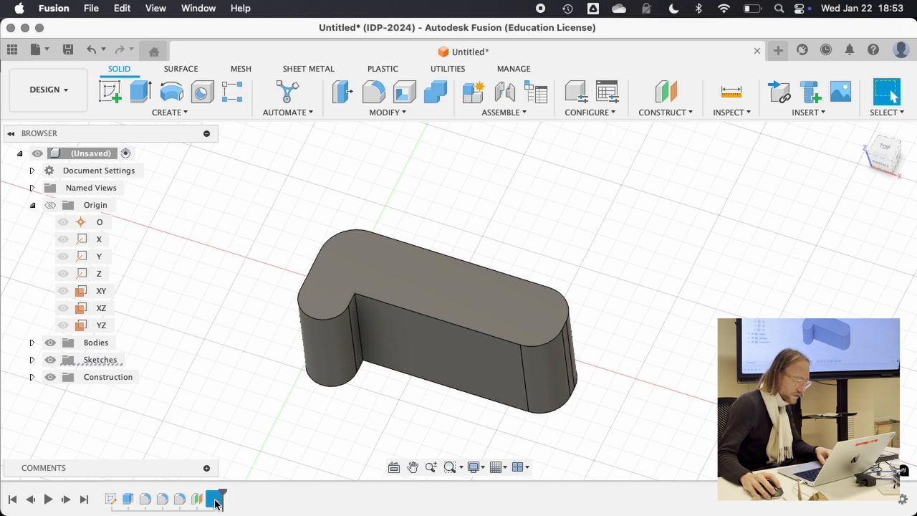
{"action": "middle_click_drag", "start_coordinate": [447, 267], "coordinate": [321, 207], "text": "shift"}
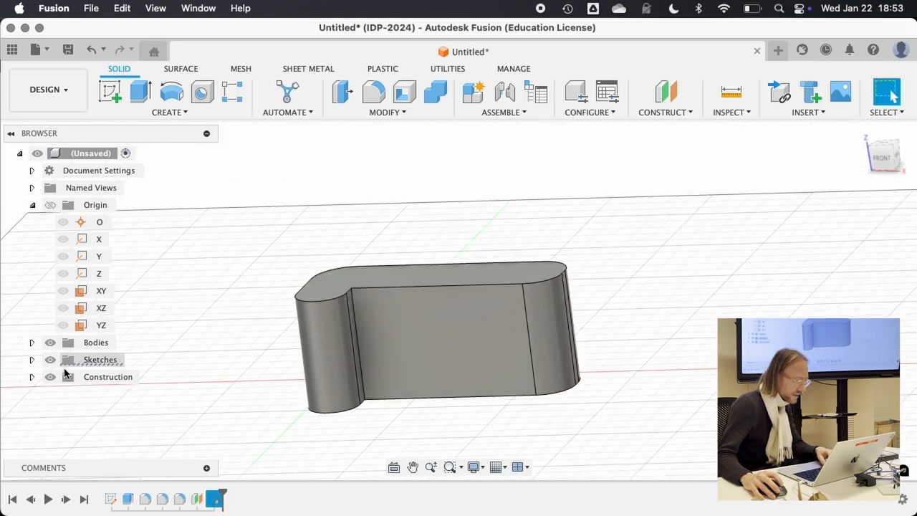
{"action": "left_click", "coordinate": [32, 378]}
{"action": "left_click", "coordinate": [63, 394]}
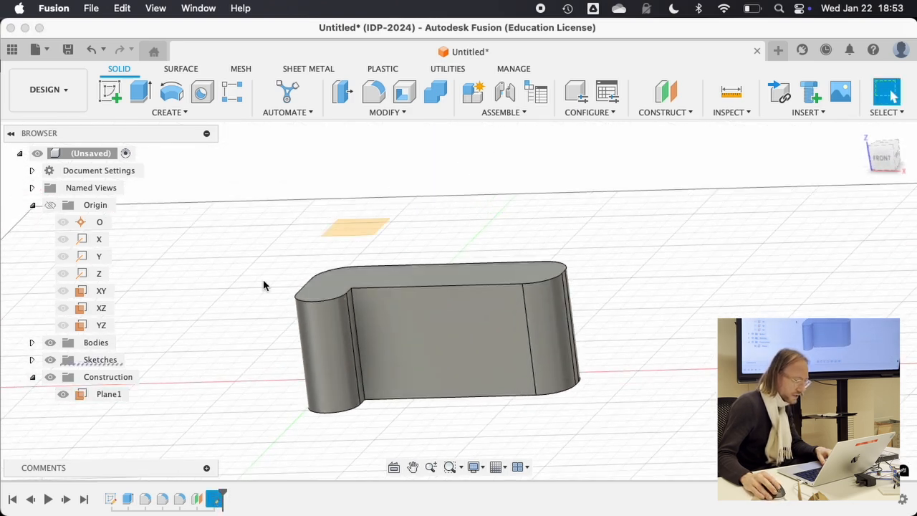
{"action": "left_click", "coordinate": [522, 469]}
{"action": "left_click", "coordinate": [496, 467]}
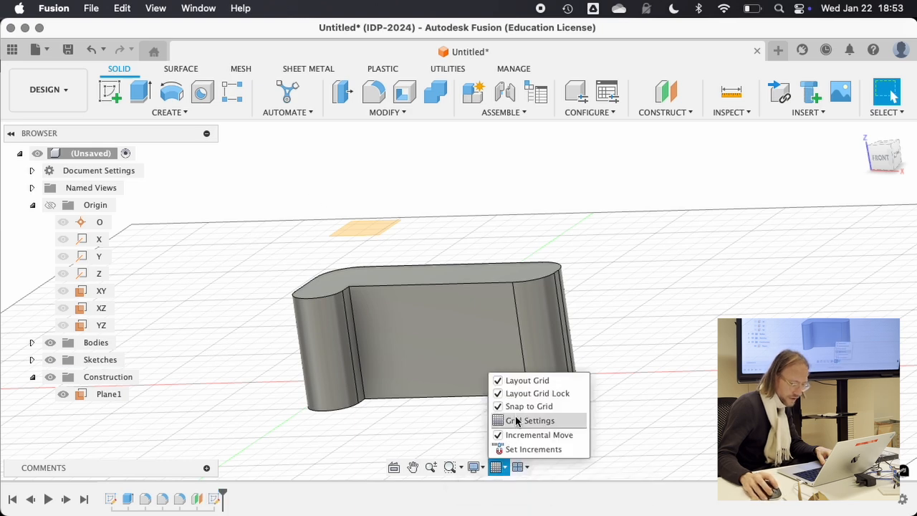
{"action": "left_click", "coordinate": [497, 380]}
{"action": "left_click", "coordinate": [482, 225]}
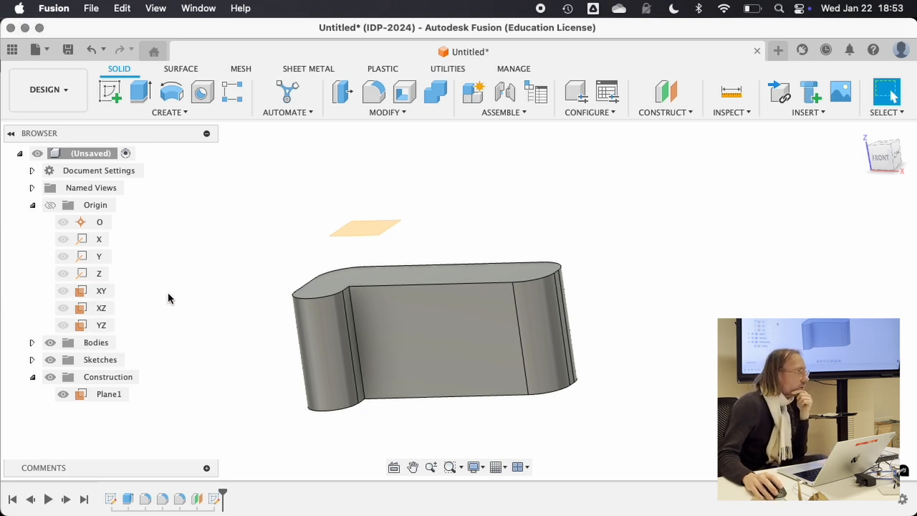
Reopen the body's base sketch from the design history to review its dimensions, and close it again.
{"action": "middle_click_drag", "start_coordinate": [546, 348], "coordinate": [377, 301], "text": "shift"}
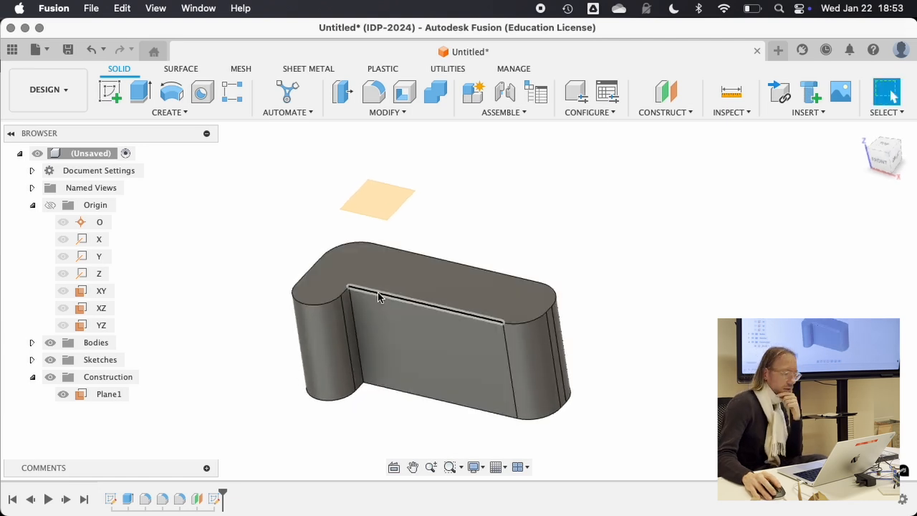
{"action": "left_click", "coordinate": [108, 498]}
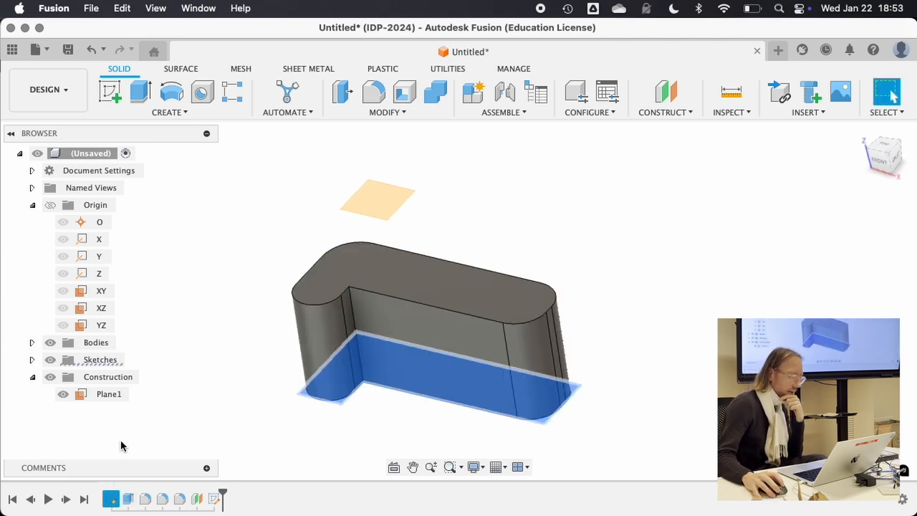
{"action": "right_click", "coordinate": [114, 501]}
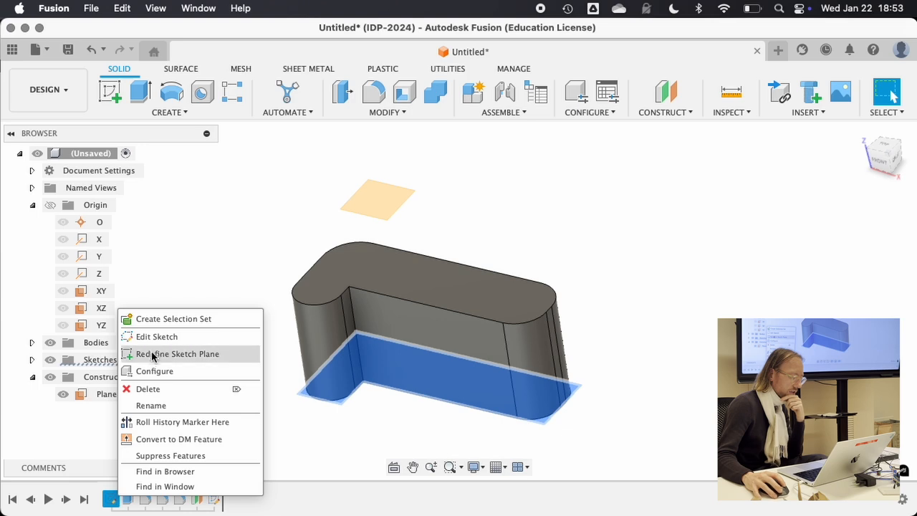
{"action": "left_click", "coordinate": [164, 334]}
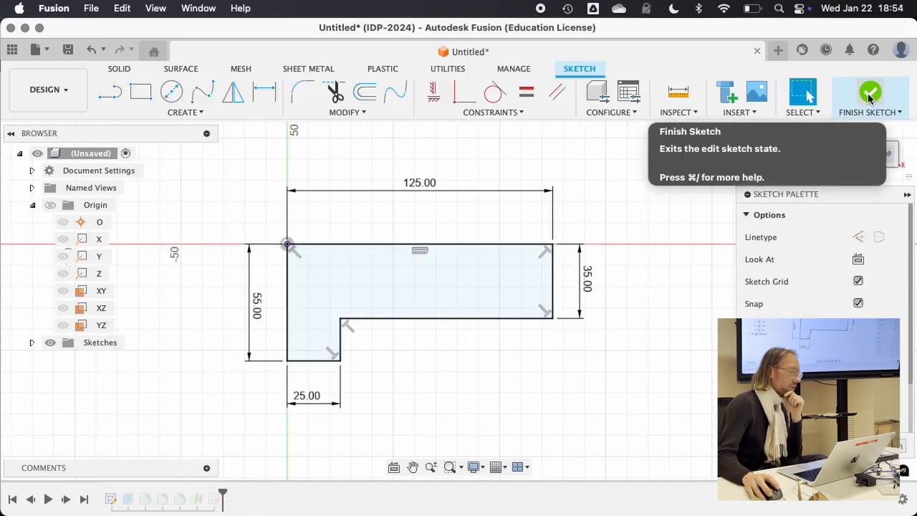
{"action": "left_click", "coordinate": [870, 93]}
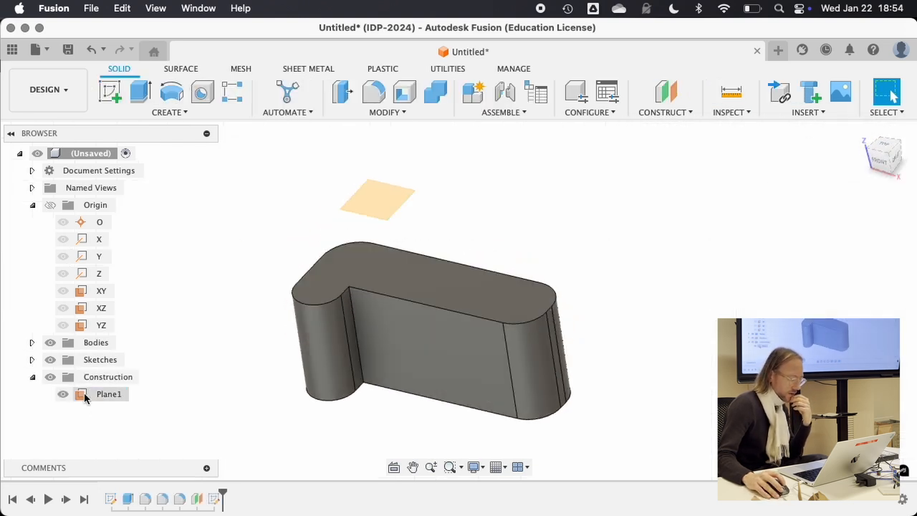
Open the empty sketch on the offset plane for editing, check the camera reference drawing in the browser slides, and return to Fusion.
{"action": "right_click", "coordinate": [216, 500]}
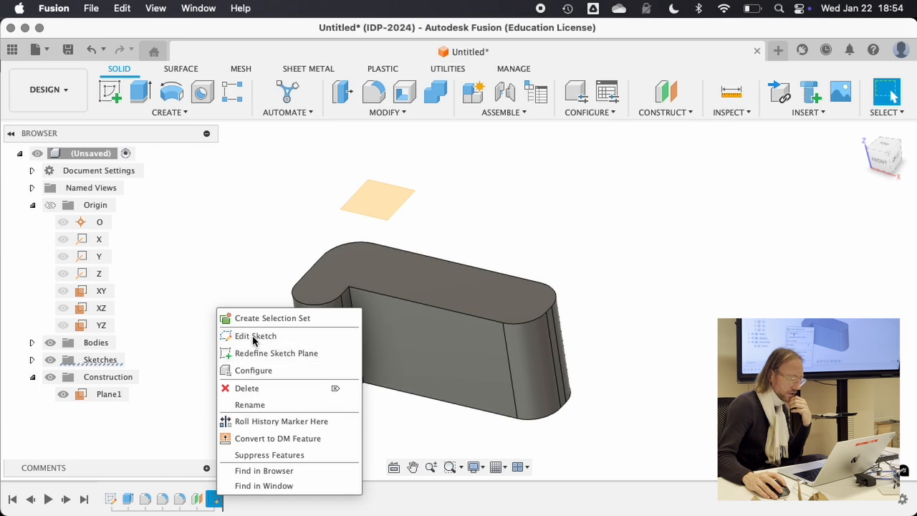
{"action": "left_click", "coordinate": [256, 338]}
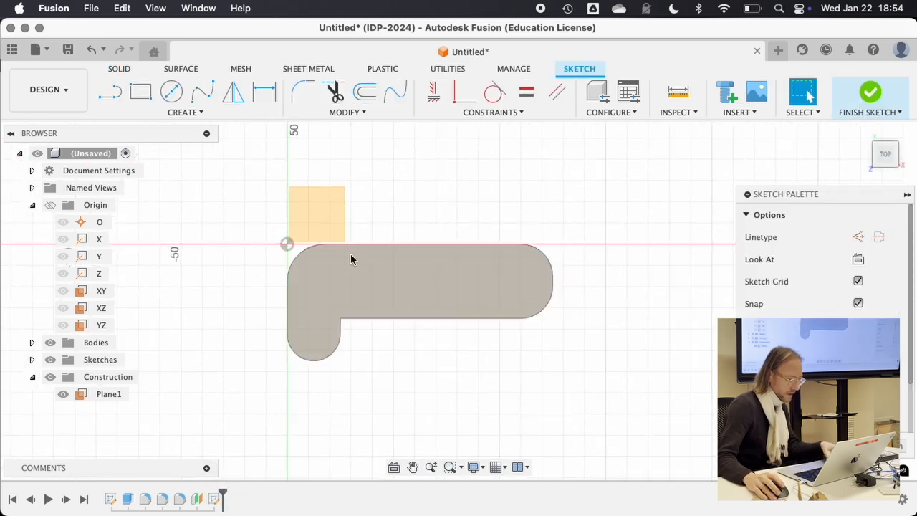
{"action": "key", "text": "super+Tab"}
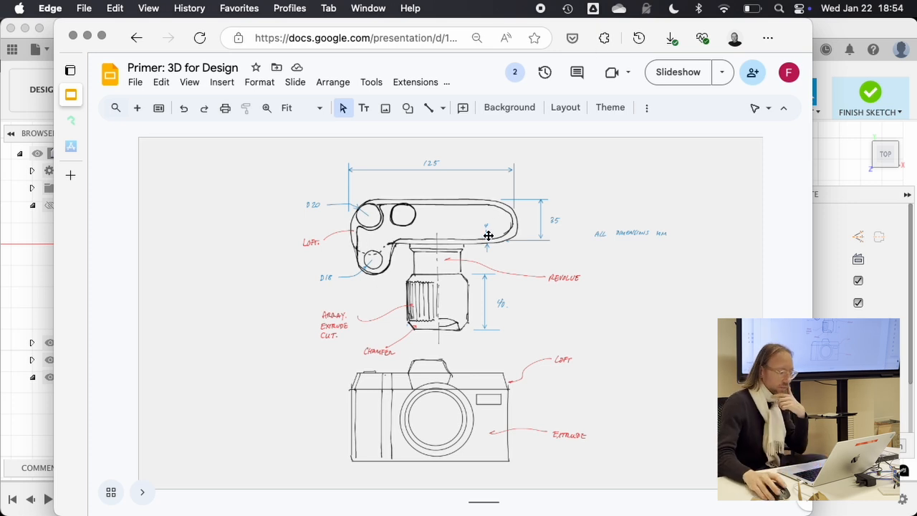
{"action": "left_click", "coordinate": [831, 32]}
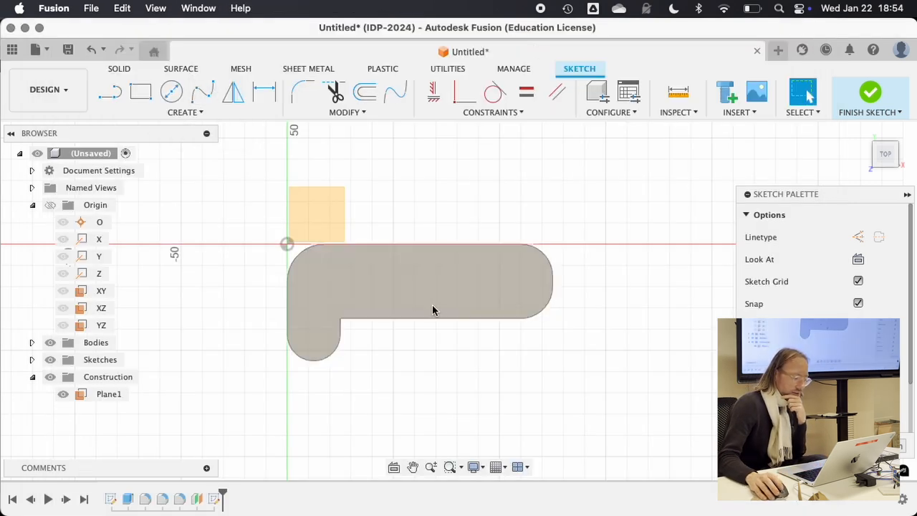
Start the inner profile with a horizontal line inside the body's long back edge and a tangent arc around the long arm's rounded end.
{"action": "scroll", "coordinate": [436, 302], "scroll_direction": "up", "scroll_amount": 5}
{"action": "scroll", "coordinate": [340, 290], "scroll_direction": "down", "scroll_amount": 1}
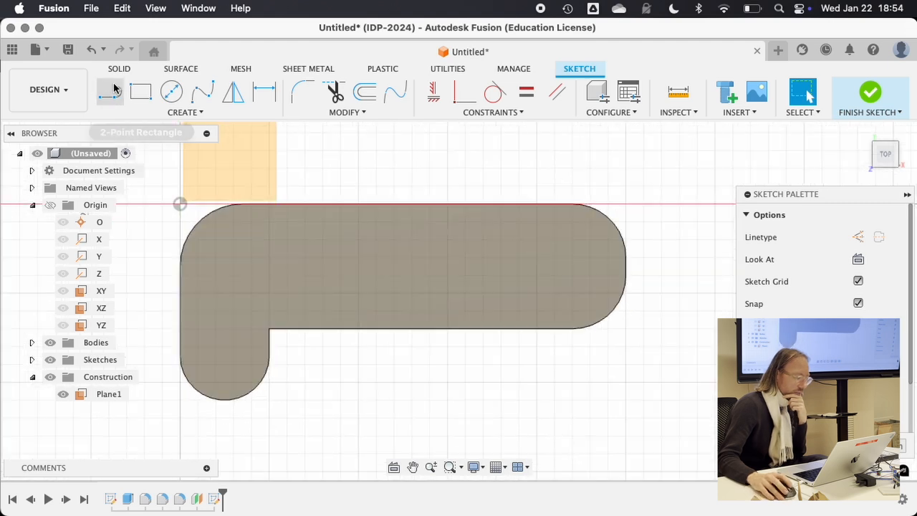
{"action": "left_click", "coordinate": [112, 93]}
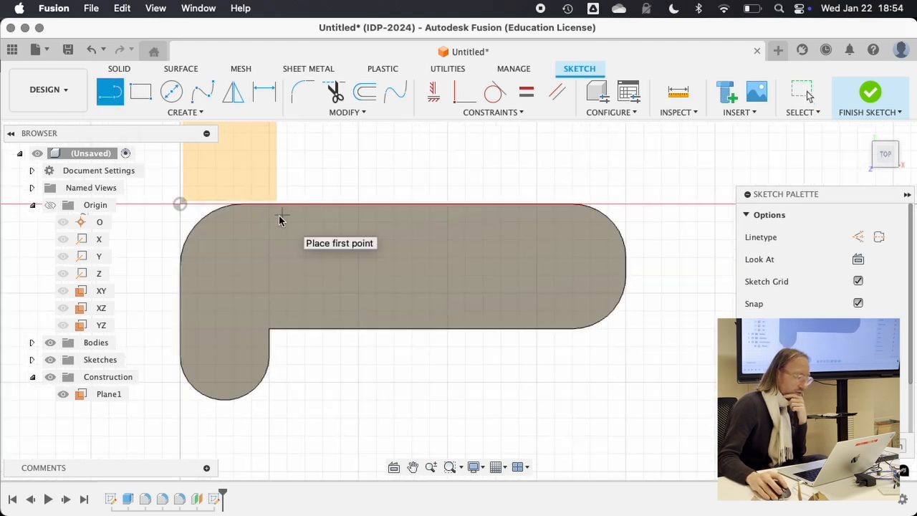
{"action": "left_click", "coordinate": [267, 219]}
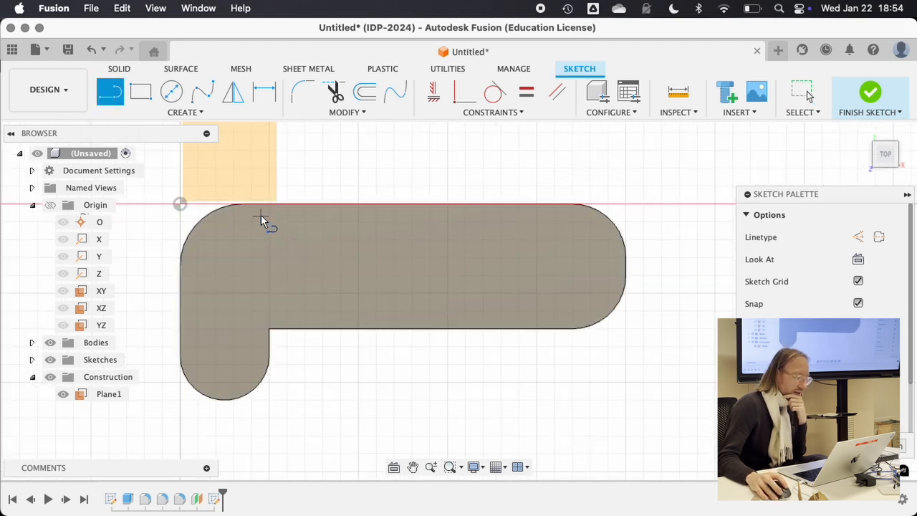
{"action": "left_click", "coordinate": [501, 467]}
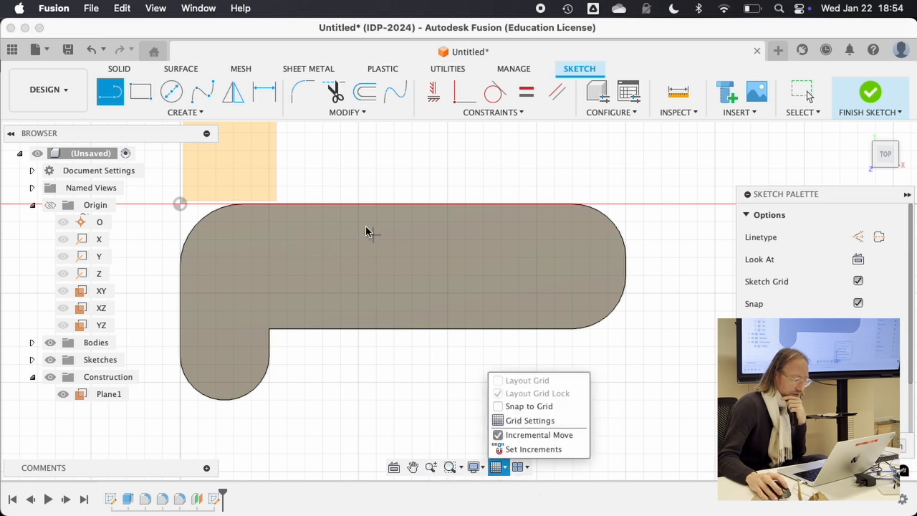
{"action": "left_click", "coordinate": [264, 223]}
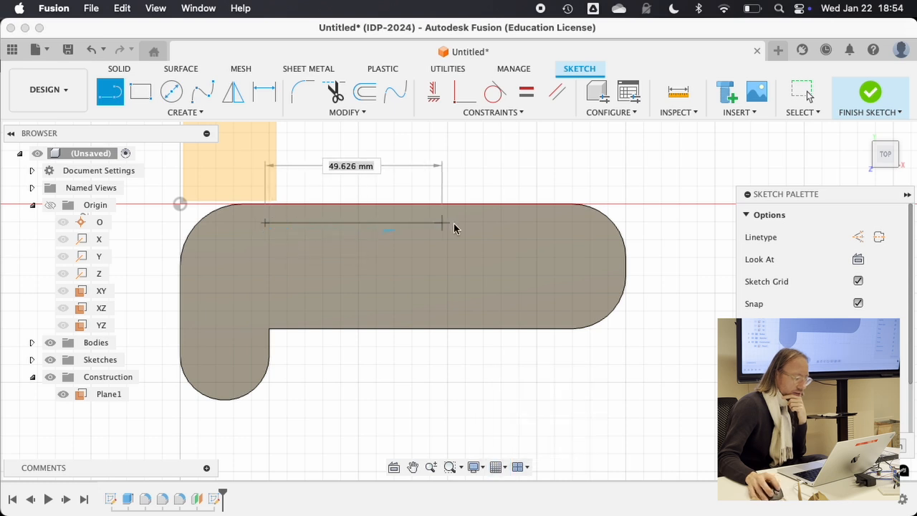
{"action": "left_click", "coordinate": [561, 223]}
{"action": "left_click_drag", "start_coordinate": [561, 224], "coordinate": [562, 309]}
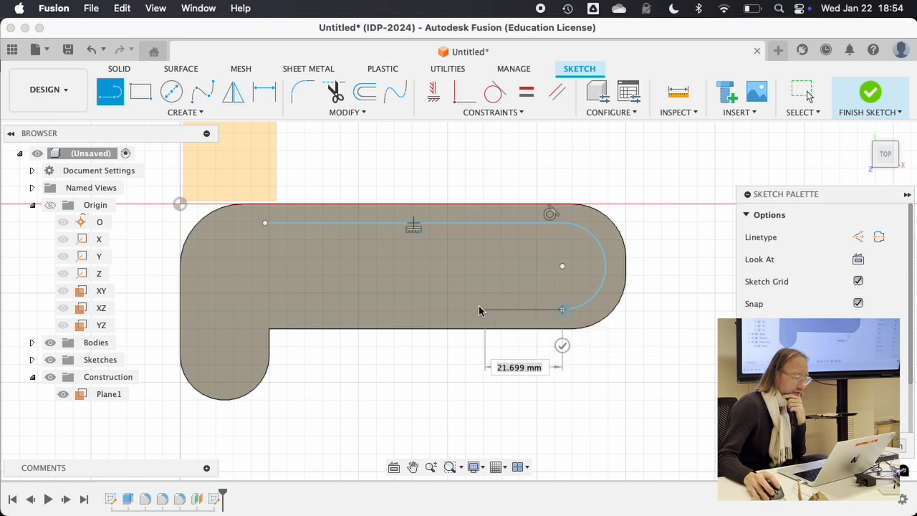
Continue the inner profile with lines along the front edge and grip, a tangent arc at the grip's end, and an arc at the back corner.
{"action": "left_click", "coordinate": [259, 311]}
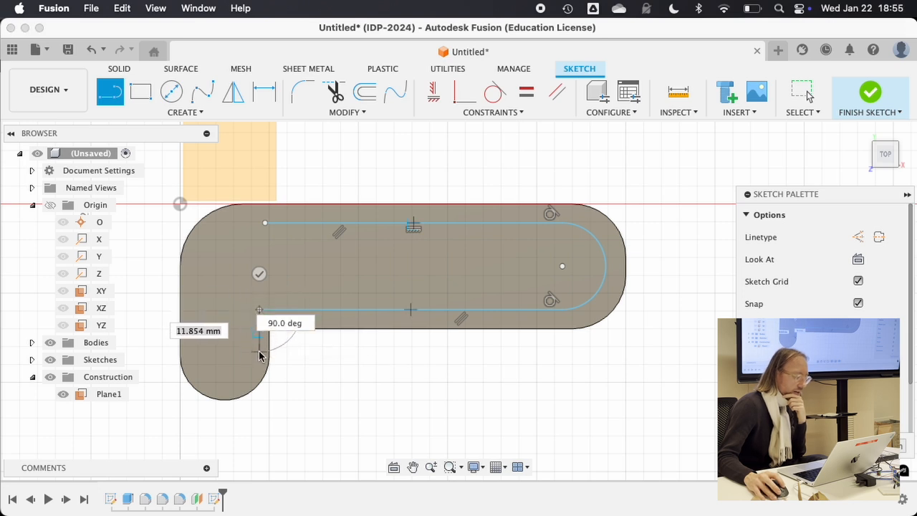
{"action": "left_click", "coordinate": [259, 330]}
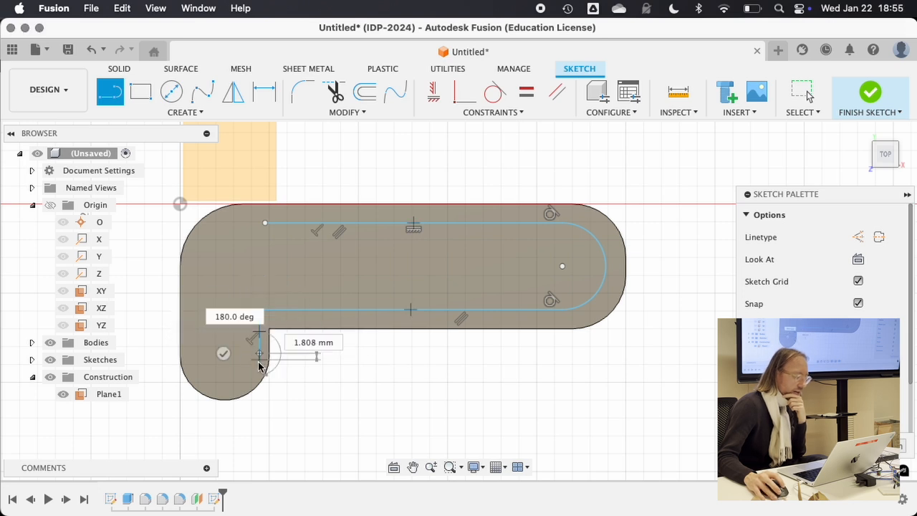
{"action": "left_click", "coordinate": [192, 353]}
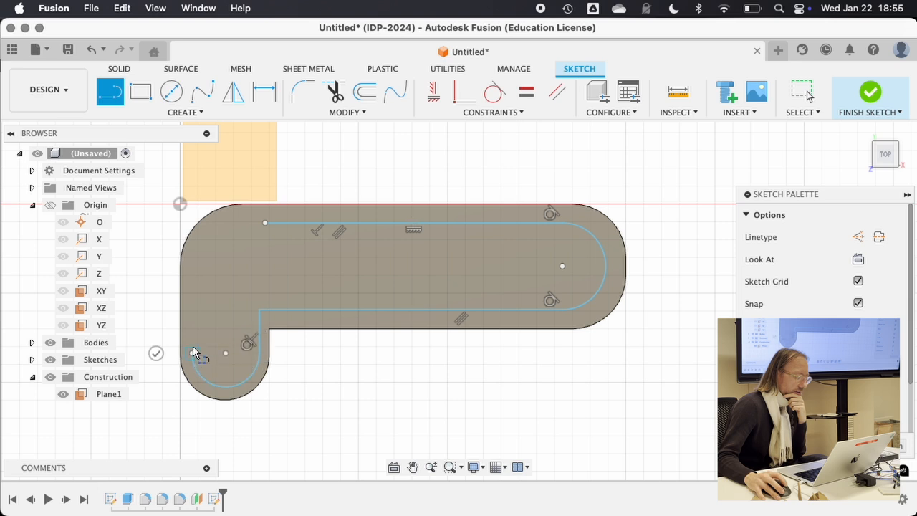
{"action": "left_click", "coordinate": [194, 256]}
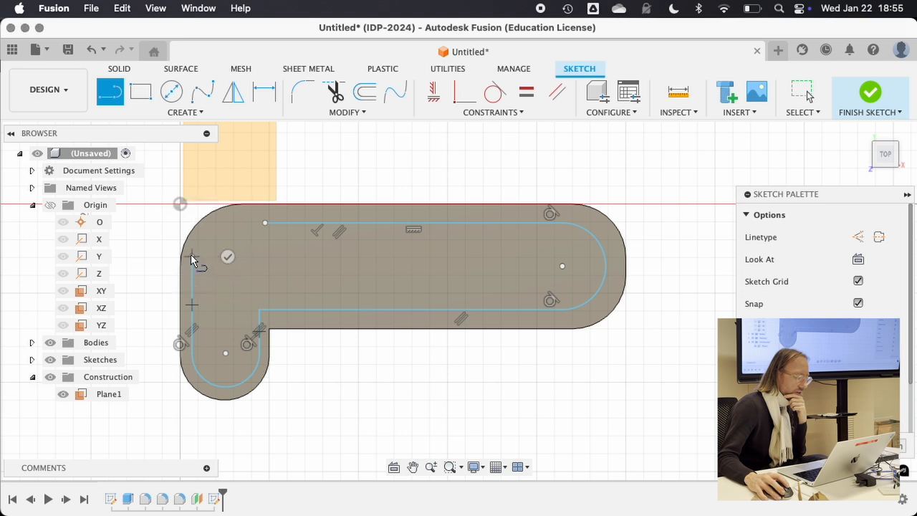
{"action": "left_click_drag", "start_coordinate": [193, 255], "coordinate": [242, 216]}
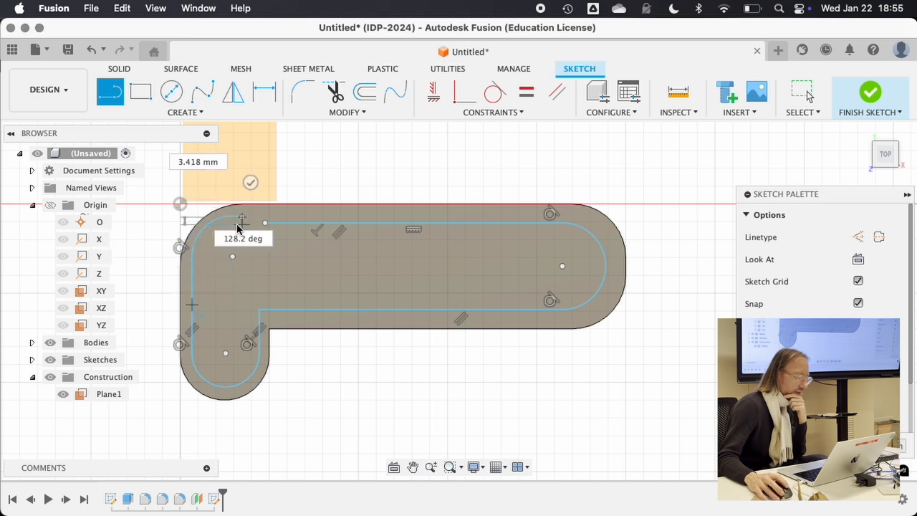
{"action": "key", "text": "Escape"}
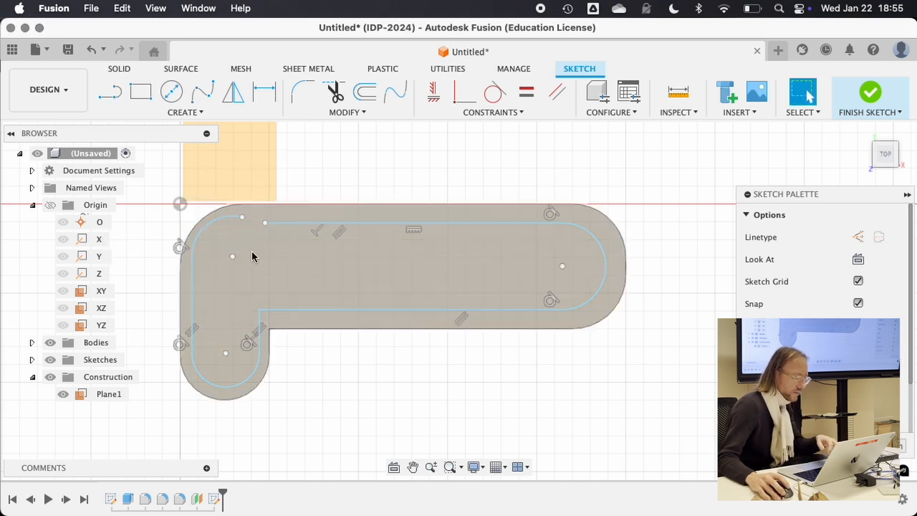
Join the back-corner arc's open end to the start of the back line and constrain the arc and line tangent.
{"action": "left_click_drag", "start_coordinate": [242, 217], "coordinate": [263, 223]}
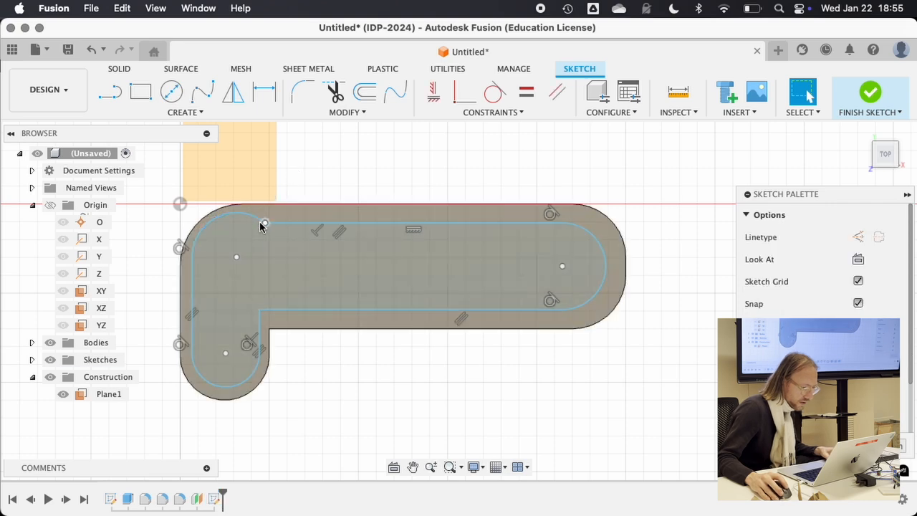
{"action": "scroll", "coordinate": [274, 215], "scroll_direction": "up", "scroll_amount": 8}
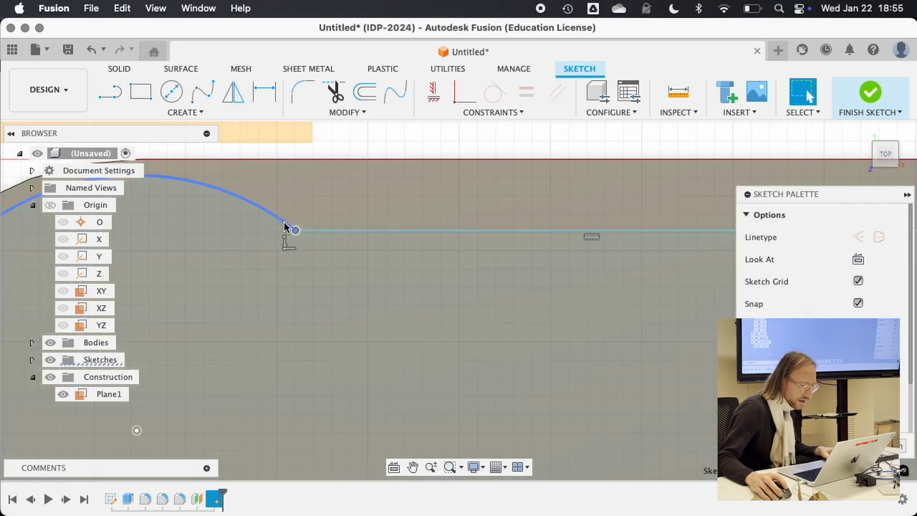
{"action": "left_click", "coordinate": [284, 221]}
{"action": "left_click", "coordinate": [314, 232]}
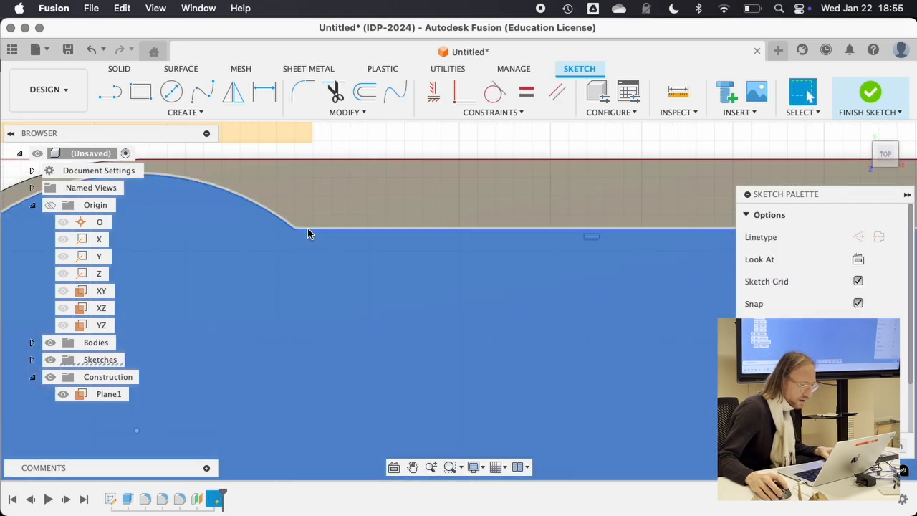
{"action": "left_click", "coordinate": [308, 230]}
{"action": "left_click", "coordinate": [283, 222]}
{"action": "left_click", "coordinate": [339, 158]}
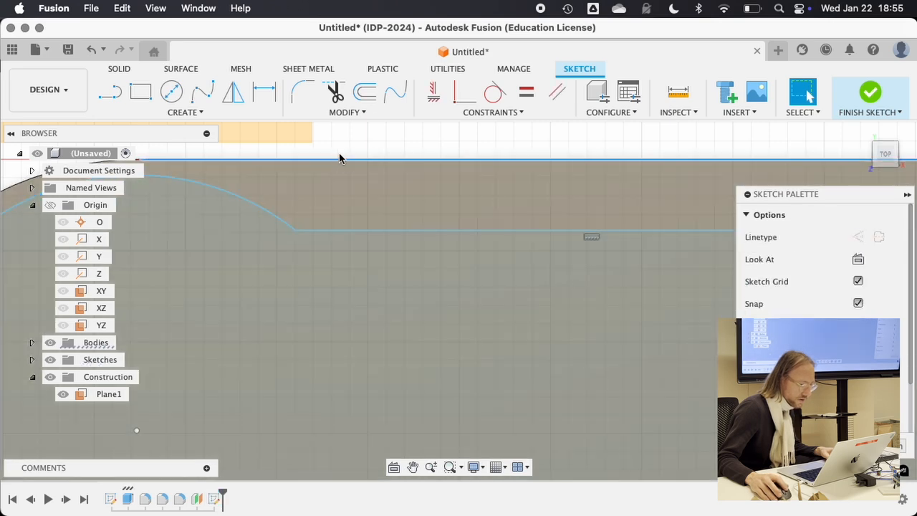
{"action": "left_click", "coordinate": [275, 220]}
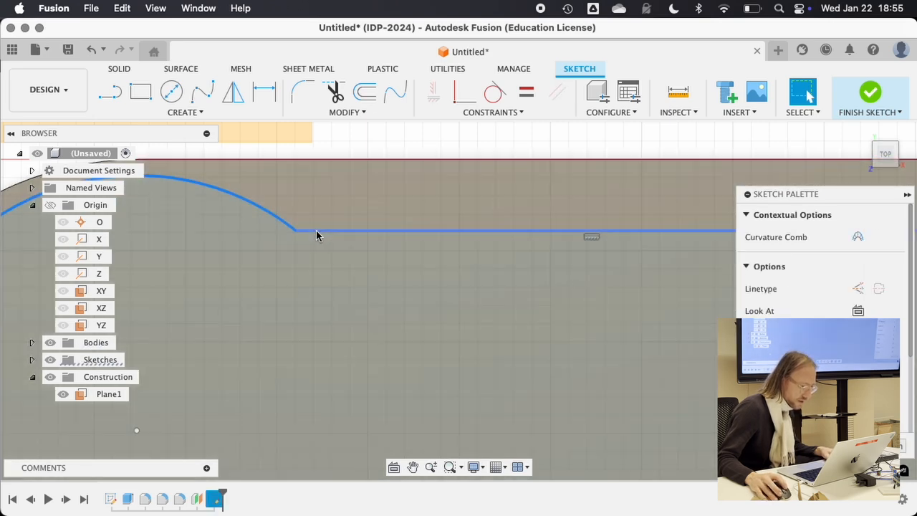
{"action": "left_click", "coordinate": [316, 233], "text": "shift"}
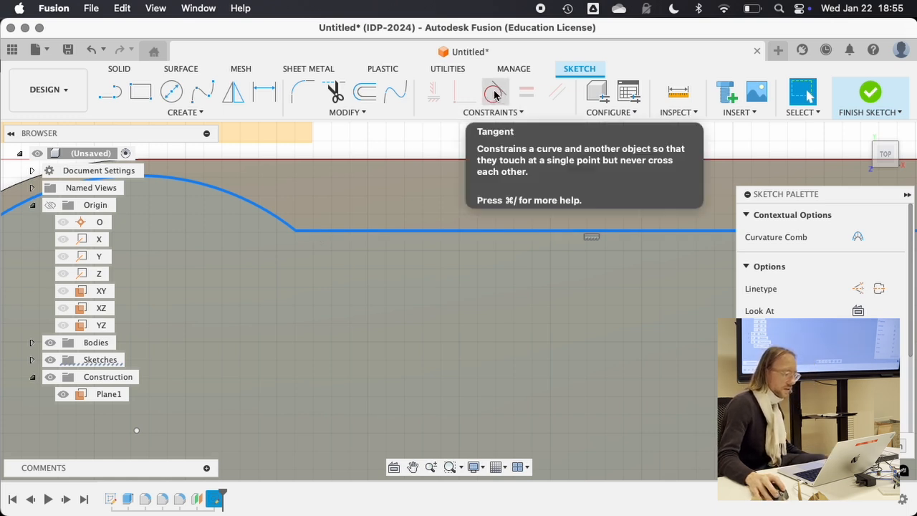
{"action": "left_click", "coordinate": [494, 94]}
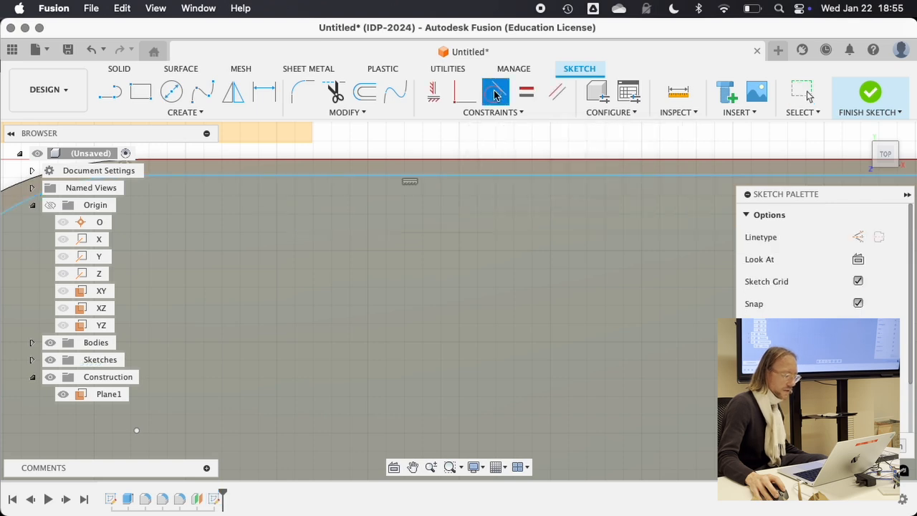
{"action": "scroll", "coordinate": [177, 204], "scroll_direction": "down", "scroll_amount": 5}
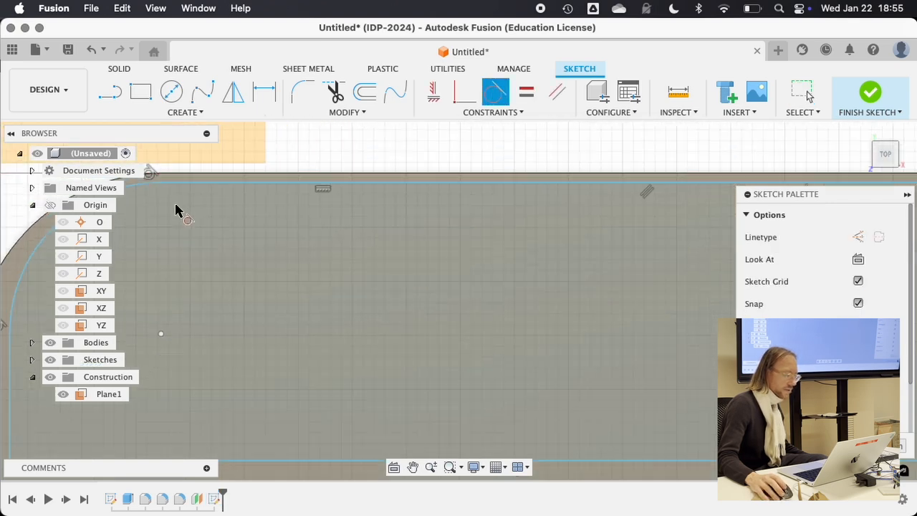
{"action": "key", "text": "Escape"}
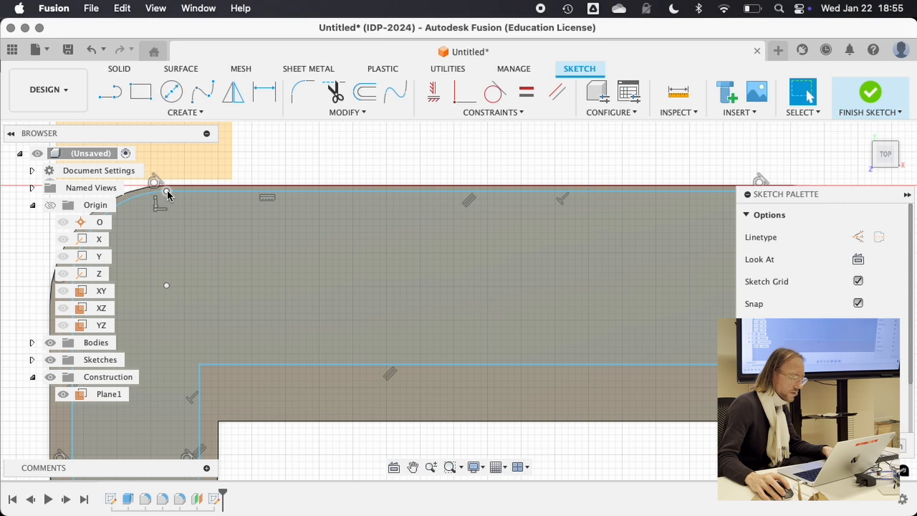
Reshape the inner profile by moving its inside corner toward the body's corner and pulling the grip's end arc beyond the body's rounded end.
{"action": "scroll", "coordinate": [287, 254], "scroll_direction": "down", "scroll_amount": 3}
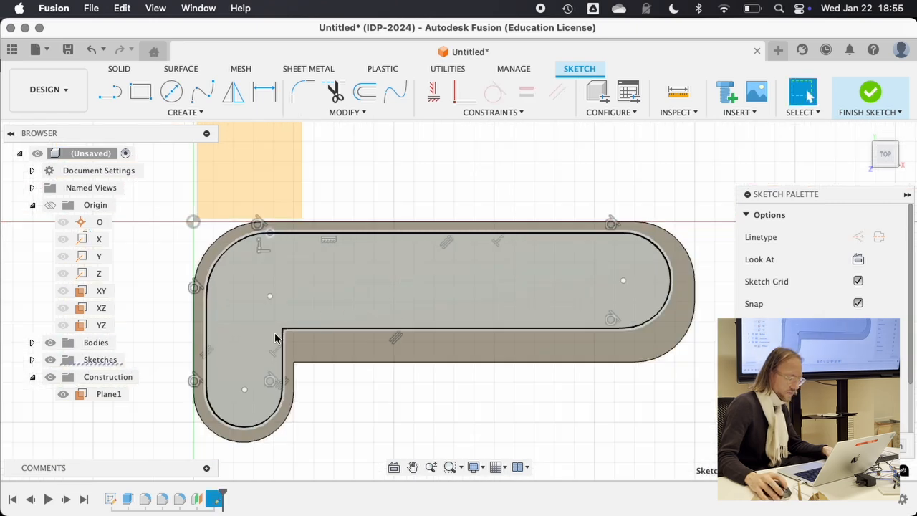
{"action": "left_click_drag", "start_coordinate": [275, 335], "coordinate": [284, 338]}
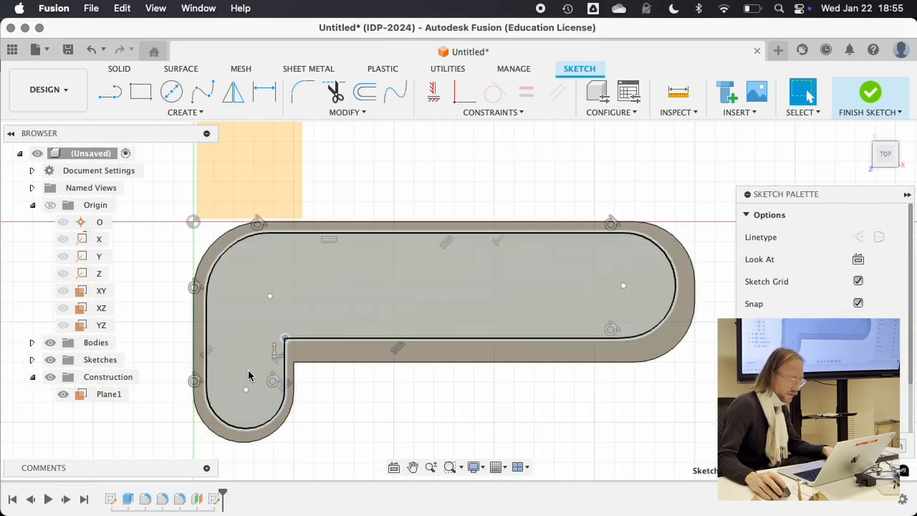
{"action": "left_click_drag", "start_coordinate": [246, 389], "coordinate": [243, 439]}
{"action": "mouse_move", "coordinate": [333, 295]}
{"action": "middle_mouse_down", "text": "shift"}
{"action": "mouse_move", "coordinate": [337, 266]}
{"action": "mouse_move", "coordinate": [329, 292]}
{"action": "middle_mouse_up", "text": "shift"}
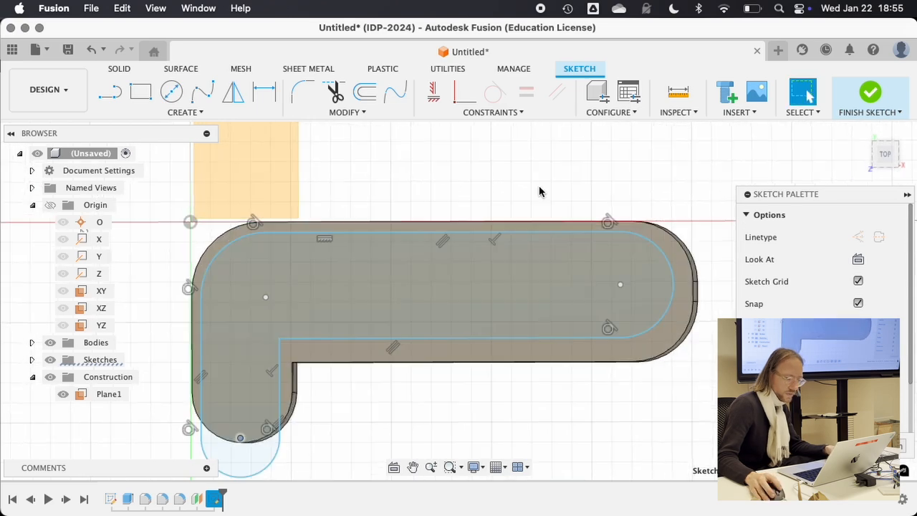
{"action": "left_click", "coordinate": [884, 155]}
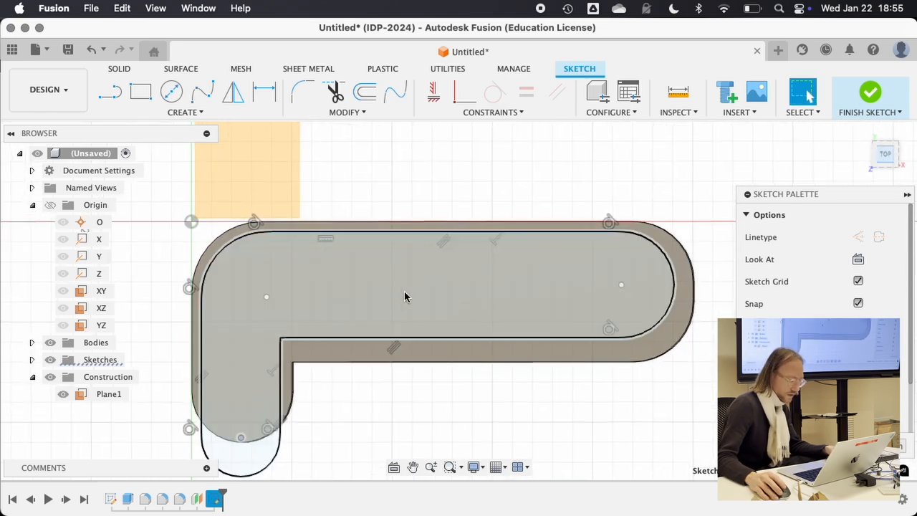
{"action": "middle_click_drag", "start_coordinate": [352, 307], "coordinate": [427, 199]}
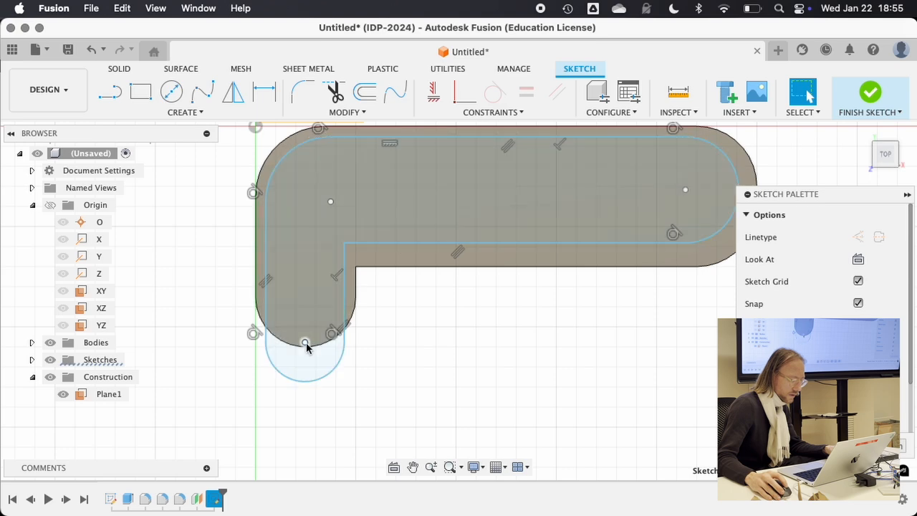
Switch to the browser slides to check the camera reference drawing's top view, and return to Fusion.
{"action": "key", "text": "super+Tab"}
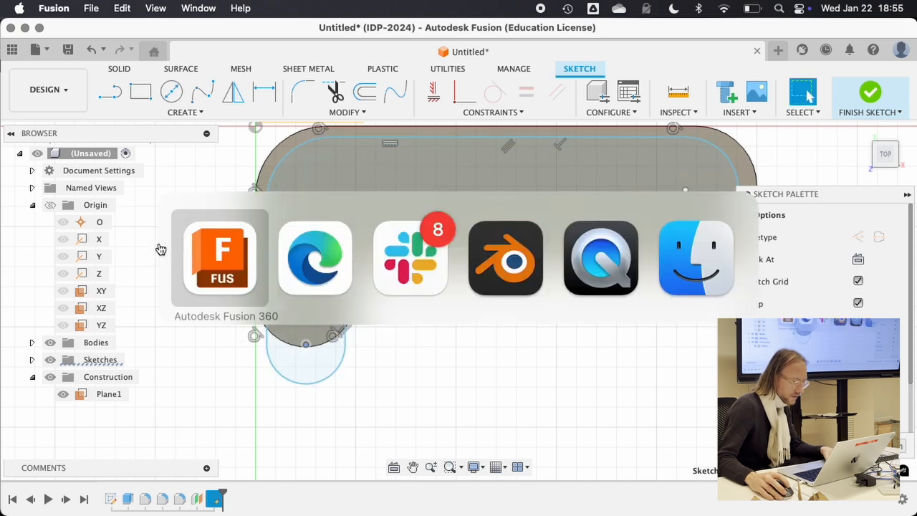
{"action": "left_click", "coordinate": [307, 259]}
{"action": "scroll", "coordinate": [386, 251], "scroll_direction": "up", "scroll_amount": 1}
{"action": "scroll", "coordinate": [386, 252], "scroll_direction": "down", "scroll_amount": 1}
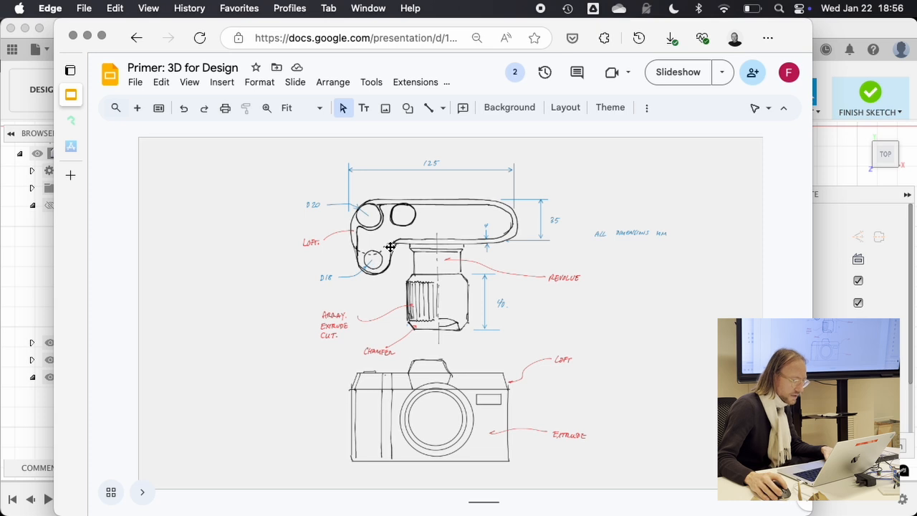
{"action": "key", "text": "super+Tab"}
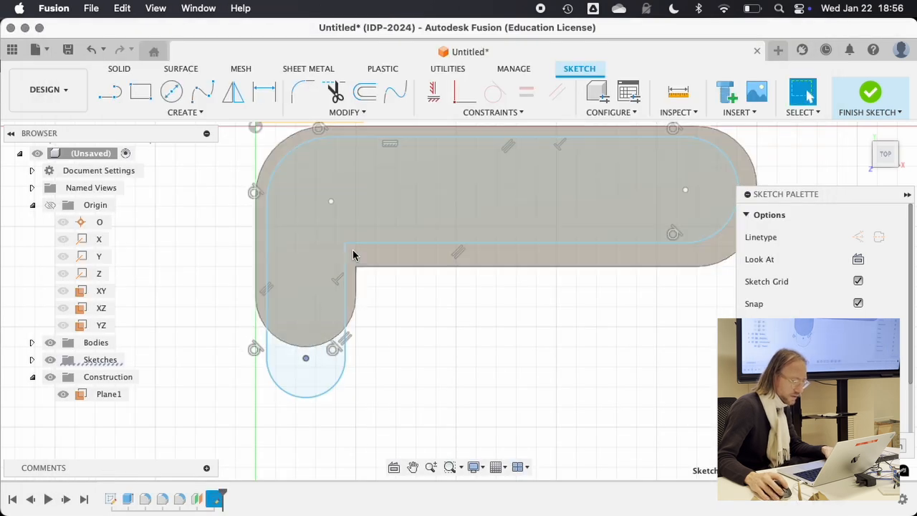
Move the inner profile's inside corner closer to the body's front edge and shift its back line farther inward from the back edge.
{"action": "left_click_drag", "start_coordinate": [343, 246], "coordinate": [346, 263]}
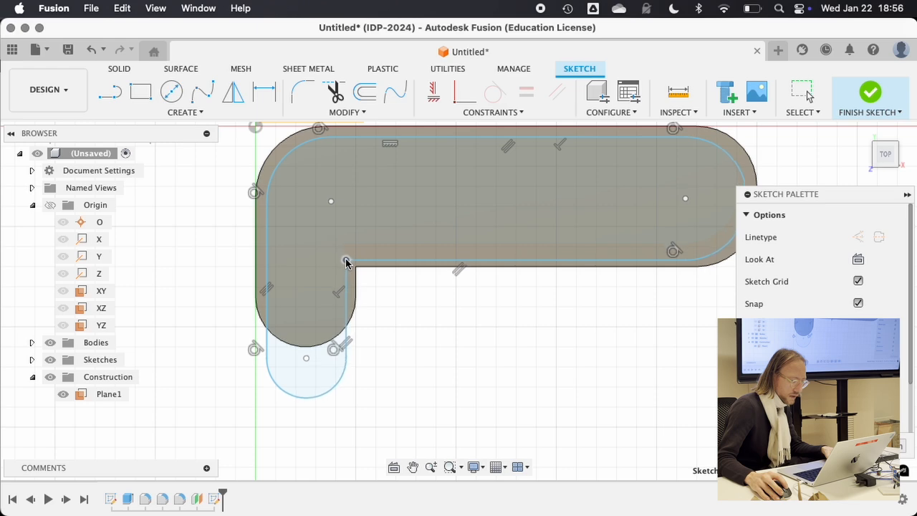
{"action": "left_click_drag", "start_coordinate": [463, 136], "coordinate": [462, 155]}
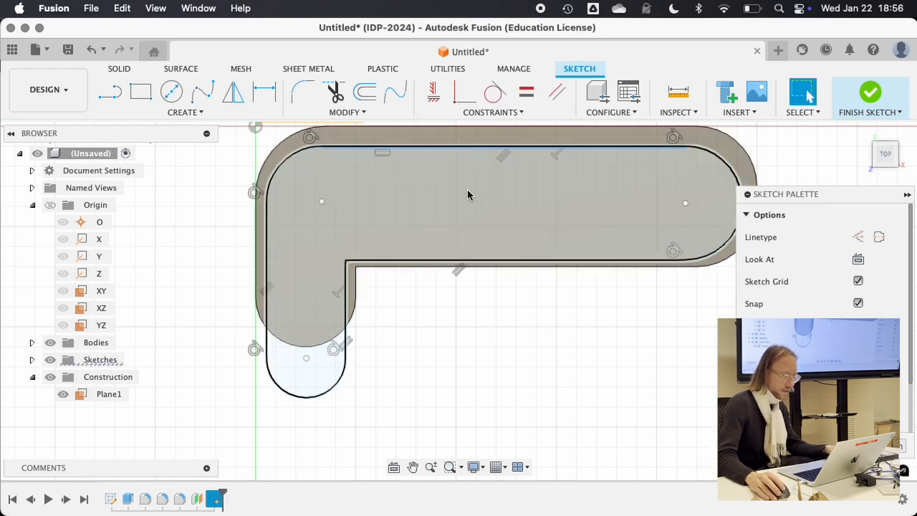
{"action": "middle_click_drag", "start_coordinate": [467, 195], "coordinate": [404, 250]}
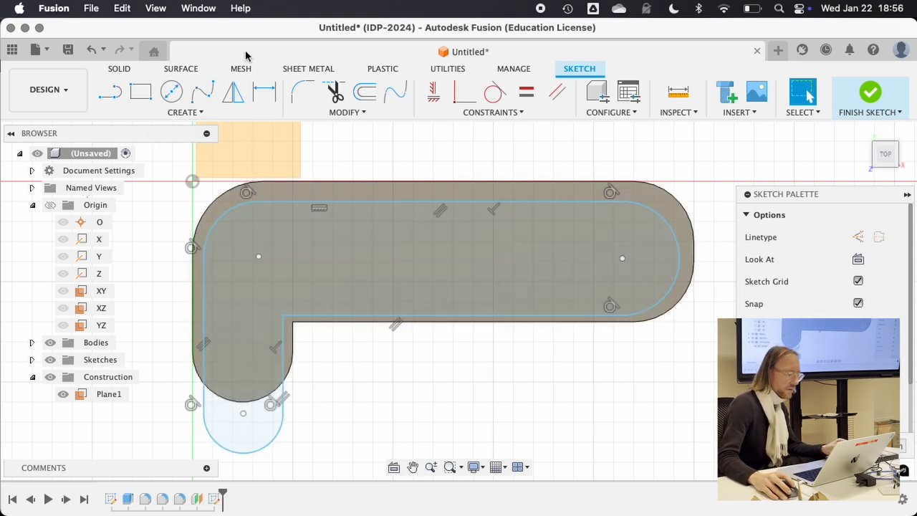
Dimension the distance between the body's long back edge and the inner profile's back line.
{"action": "left_click", "coordinate": [264, 95]}
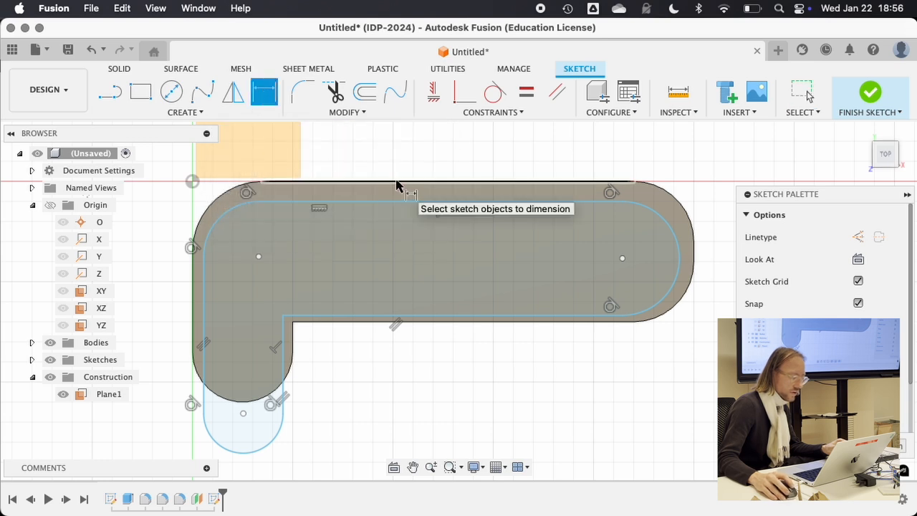
{"action": "left_click", "coordinate": [397, 183]}
{"action": "left_click", "coordinate": [394, 203]}
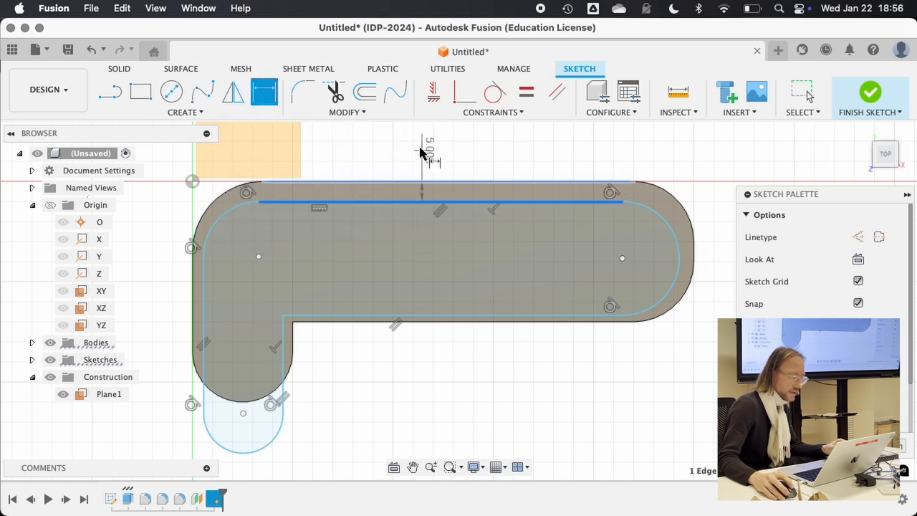
{"action": "left_click", "coordinate": [412, 152]}
{"action": "key", "text": "Return"}
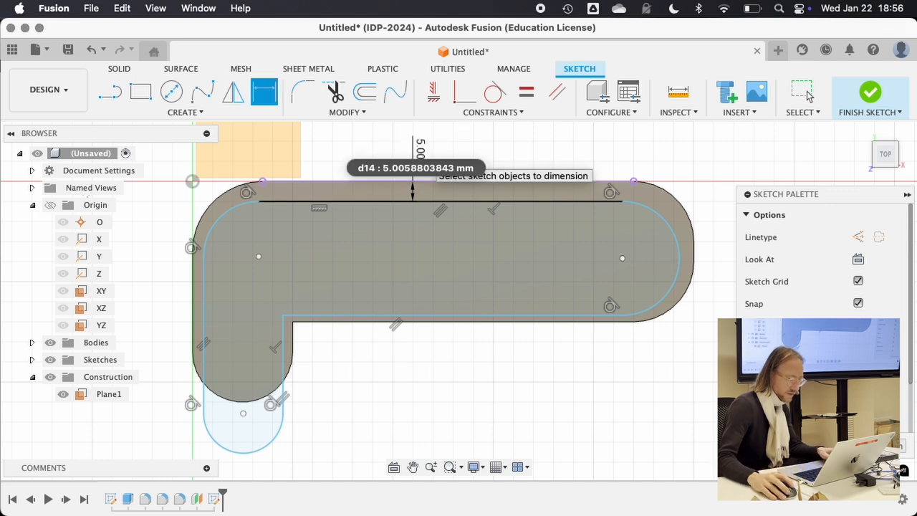
{"action": "left_click", "coordinate": [368, 320]}
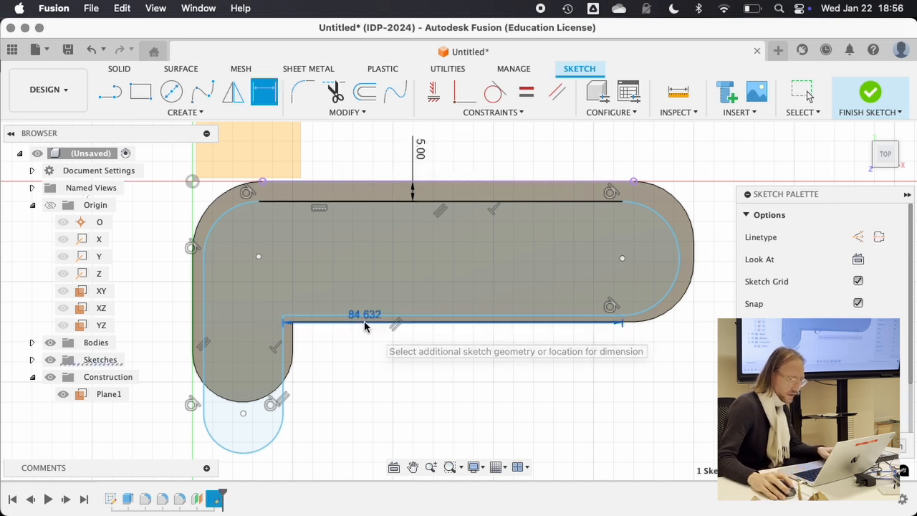
{"action": "left_click", "coordinate": [373, 350]}
{"action": "key", "text": "Return"}
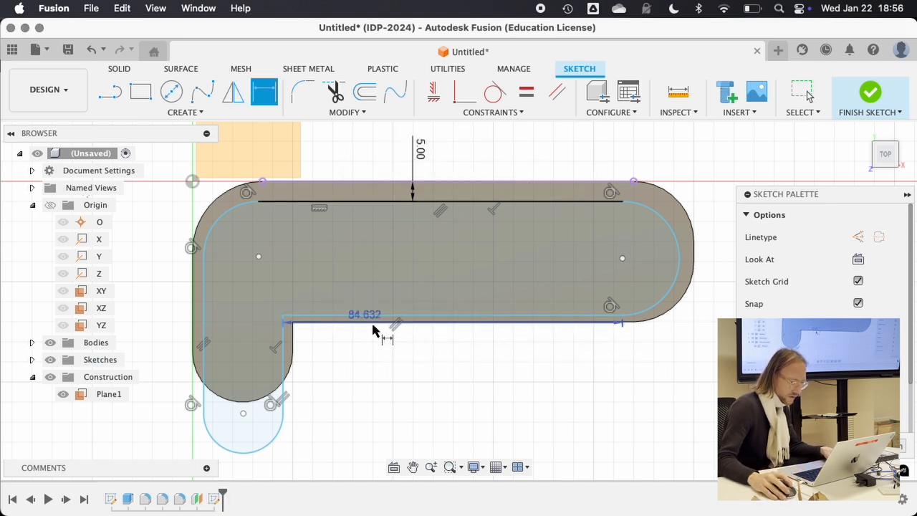
{"action": "key", "text": "Escape"}
{"action": "scroll", "coordinate": [364, 313], "scroll_direction": "up", "scroll_amount": 3}
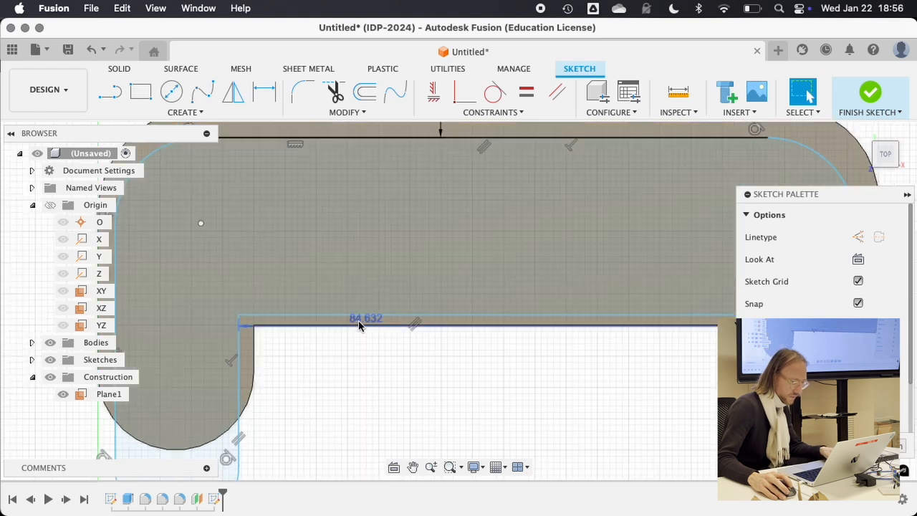
{"action": "scroll", "coordinate": [351, 312], "scroll_direction": "down", "scroll_amount": 3}
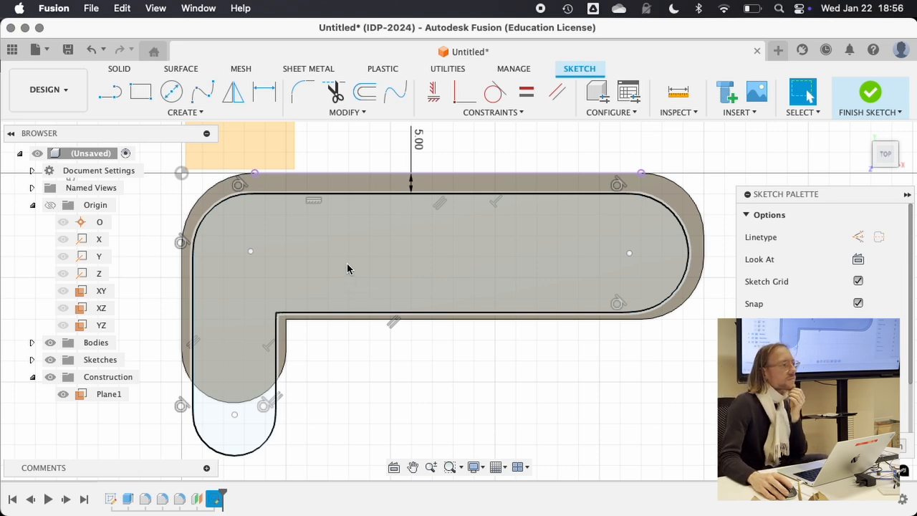
Select the inner profile's enclosed area to check that it forms a closed region, and clear the selection.
{"action": "mouse_move", "coordinate": [385, 303]}
{"action": "middle_mouse_down"}
{"action": "mouse_move", "coordinate": [383, 231]}
{"action": "mouse_move", "coordinate": [389, 266]}
{"action": "mouse_move", "coordinate": [377, 284]}
{"action": "mouse_move", "coordinate": [379, 277]}
{"action": "middle_mouse_up"}
{"action": "scroll", "coordinate": [388, 266], "scroll_direction": "down", "scroll_amount": 5}
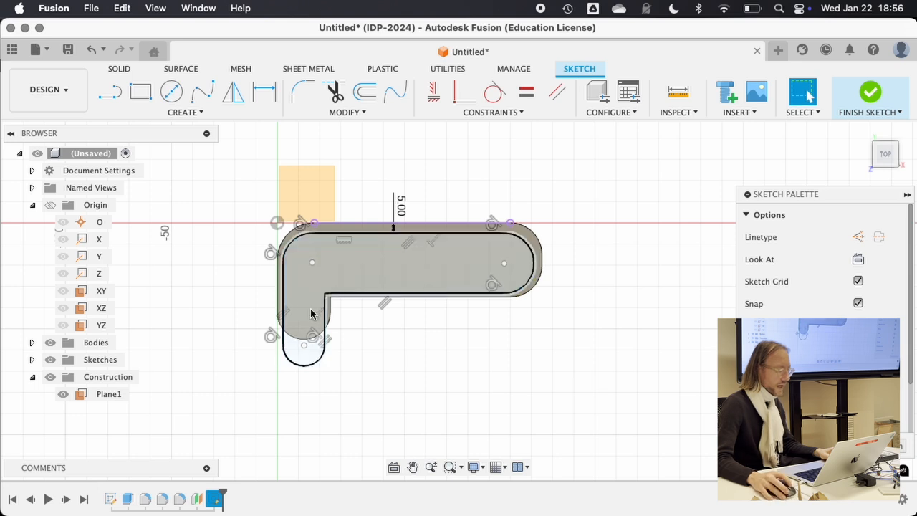
{"action": "left_click", "coordinate": [296, 286]}
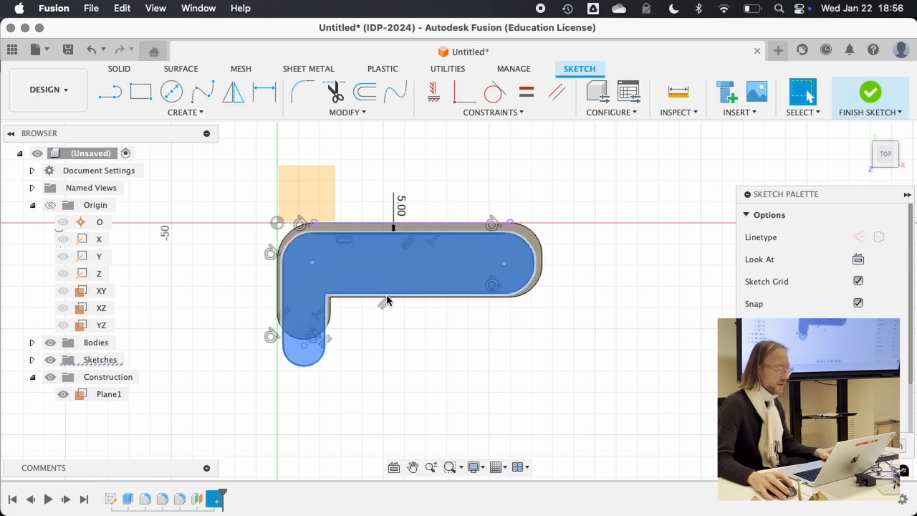
{"action": "left_click", "coordinate": [391, 367]}
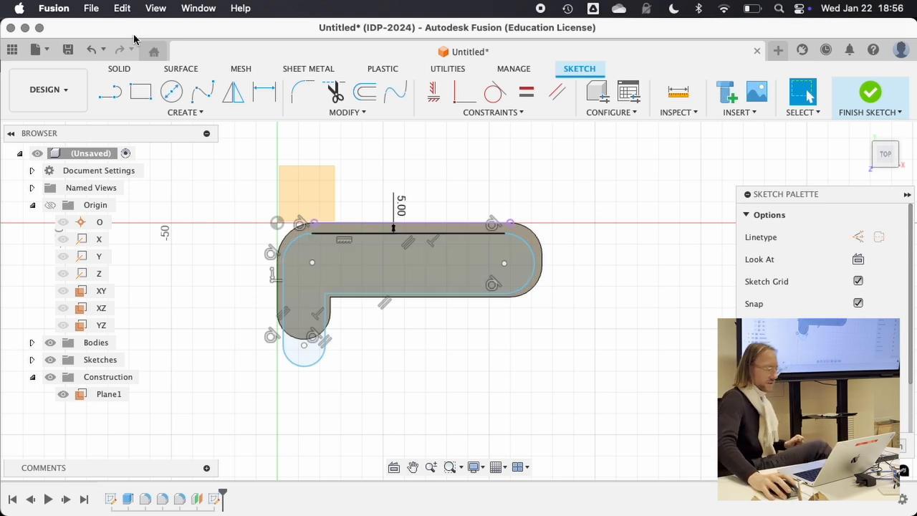
Start the Line command in the sketch on the offset plane.
{"action": "left_click", "coordinate": [109, 93]}
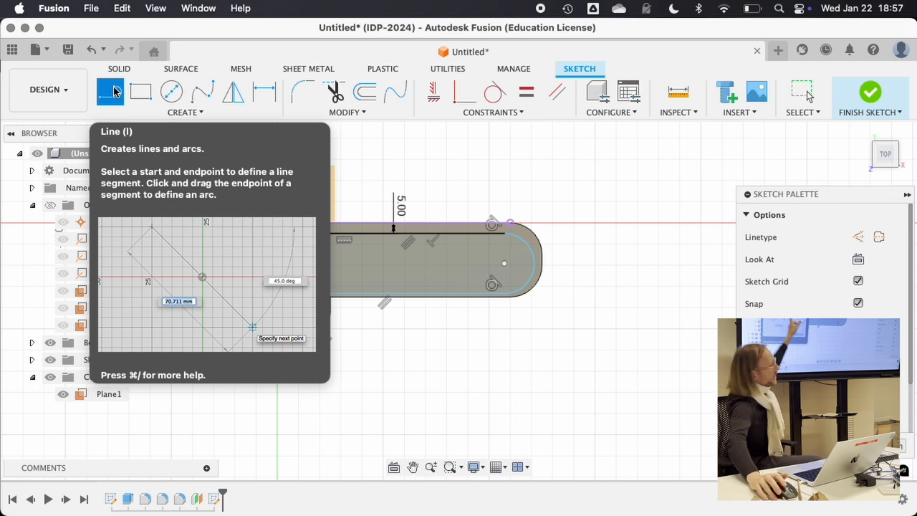
{"action": "scroll", "coordinate": [348, 344], "scroll_direction": "down", "scroll_amount": 5}
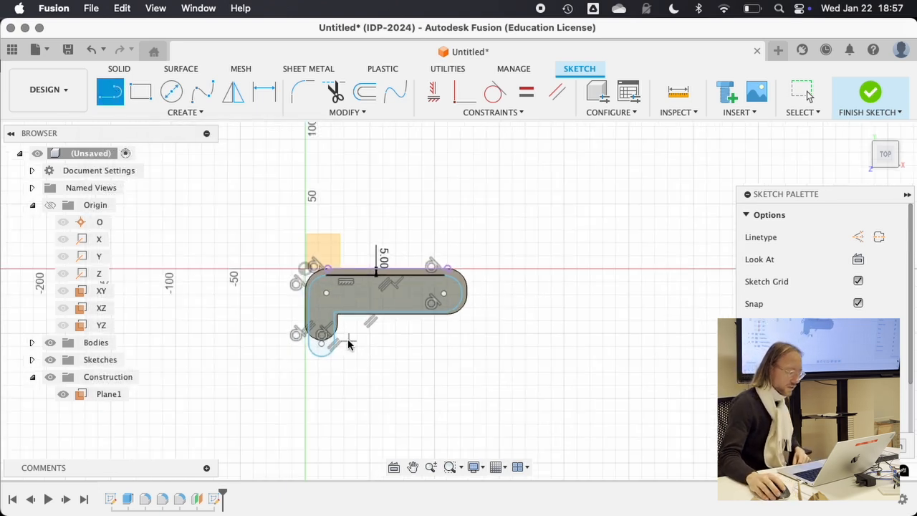
Sketch the closed outline of a letter A with a rounded peak, two rounded feet and a horizontal inner edge between the legs.
{"action": "mouse_move", "coordinate": [386, 292]}
{"action": "middle_mouse_down"}
{"action": "mouse_move", "coordinate": [398, 98]}
{"action": "mouse_move", "coordinate": [306, 186]}
{"action": "middle_mouse_up"}
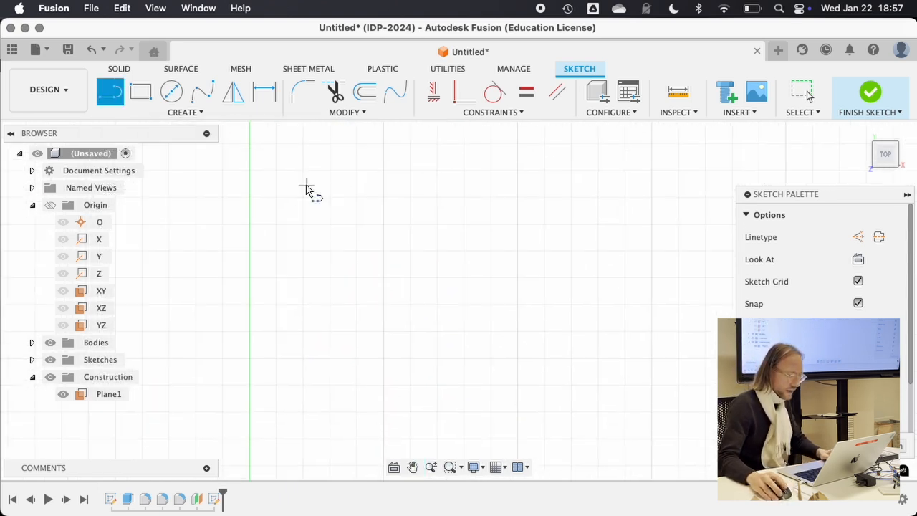
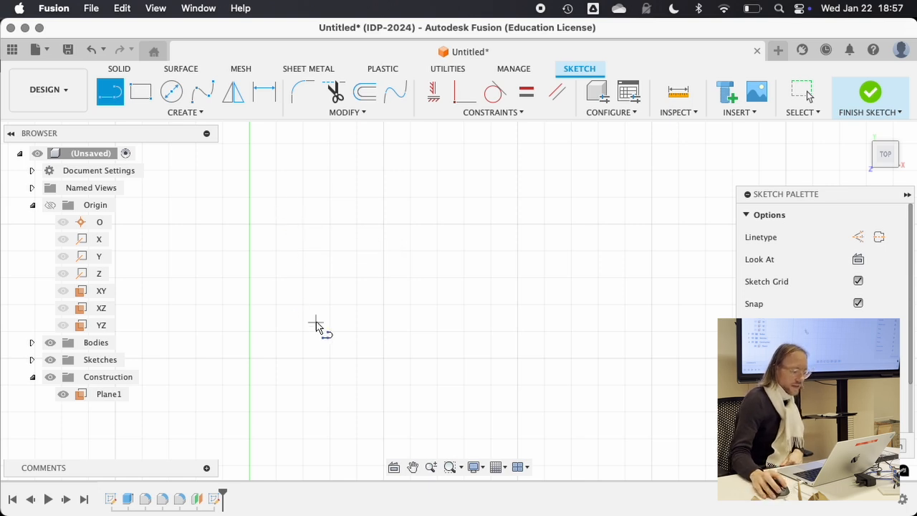
{"action": "left_click", "coordinate": [289, 385]}
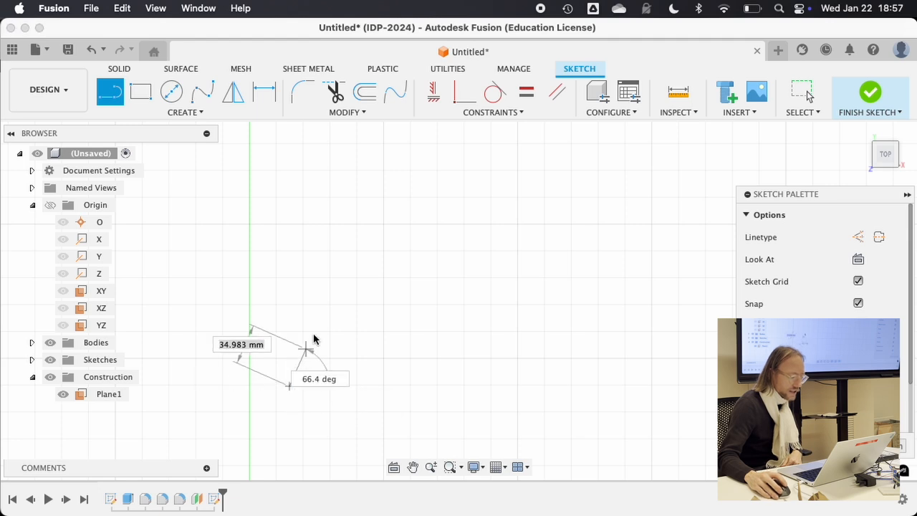
{"action": "left_click", "coordinate": [351, 199]}
{"action": "left_click_drag", "start_coordinate": [376, 176], "coordinate": [432, 201]}
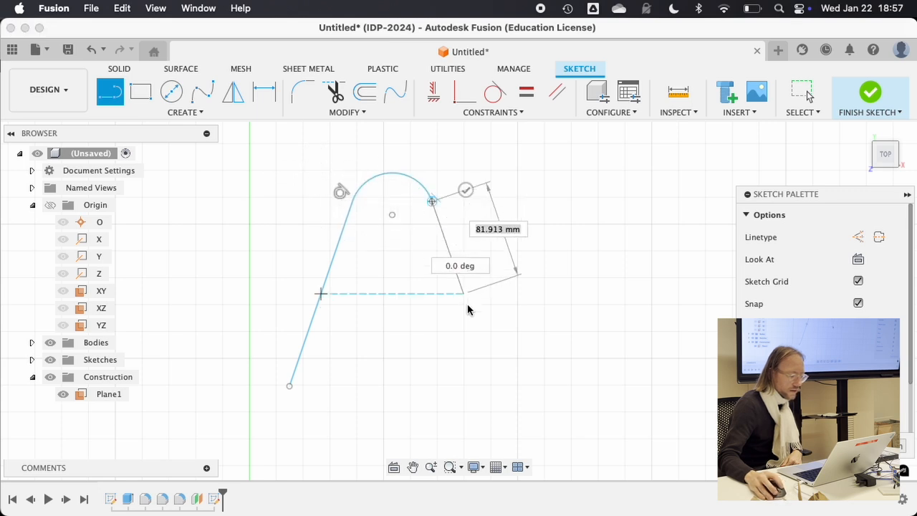
{"action": "left_click", "coordinate": [497, 388]}
{"action": "left_click_drag", "start_coordinate": [497, 388], "coordinate": [454, 403]}
{"action": "left_click", "coordinate": [432, 335]}
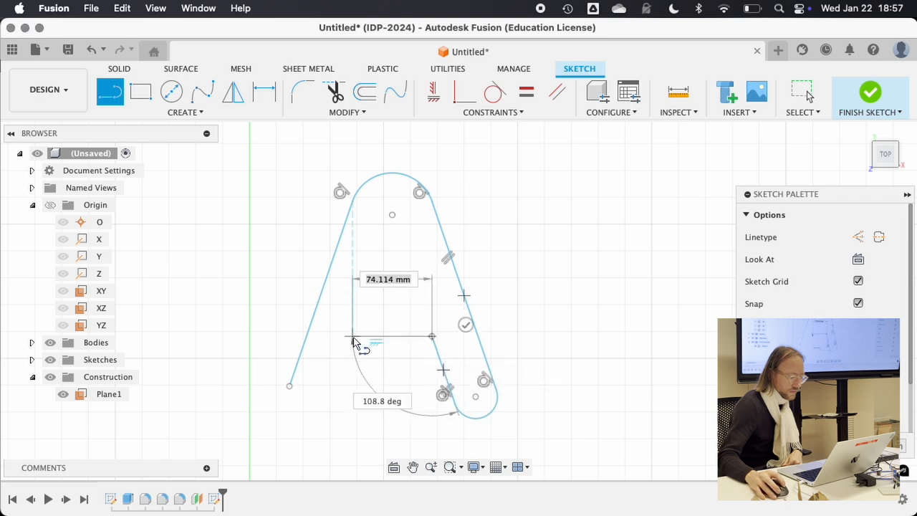
{"action": "left_click", "coordinate": [352, 336]}
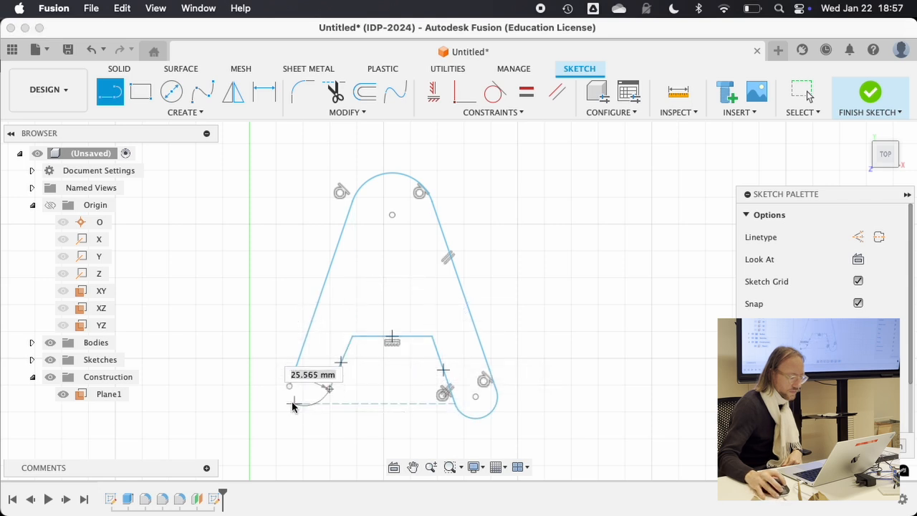
{"action": "left_click_drag", "start_coordinate": [292, 402], "coordinate": [289, 386]}
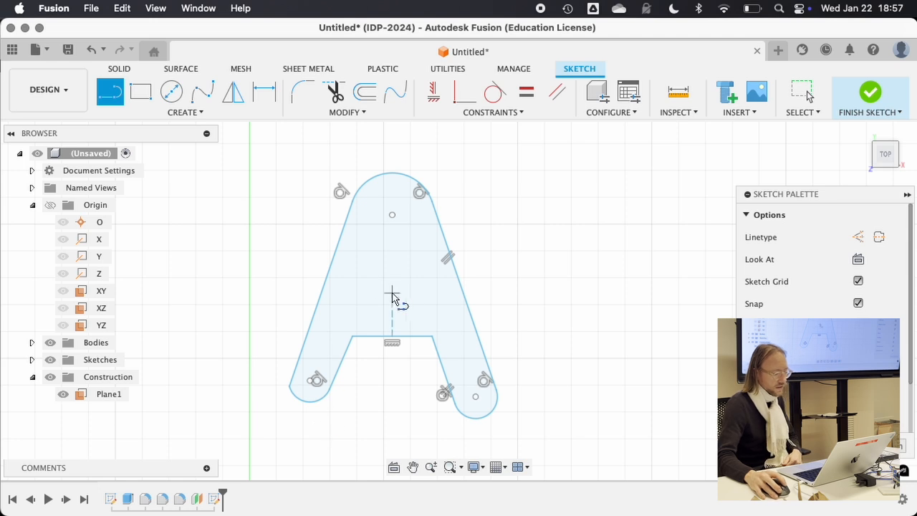
Draw a closed triangular opening inside the letter A and raise the inner corner of the left leg slightly.
{"action": "left_click", "coordinate": [363, 283]}
{"action": "left_click", "coordinate": [385, 234]}
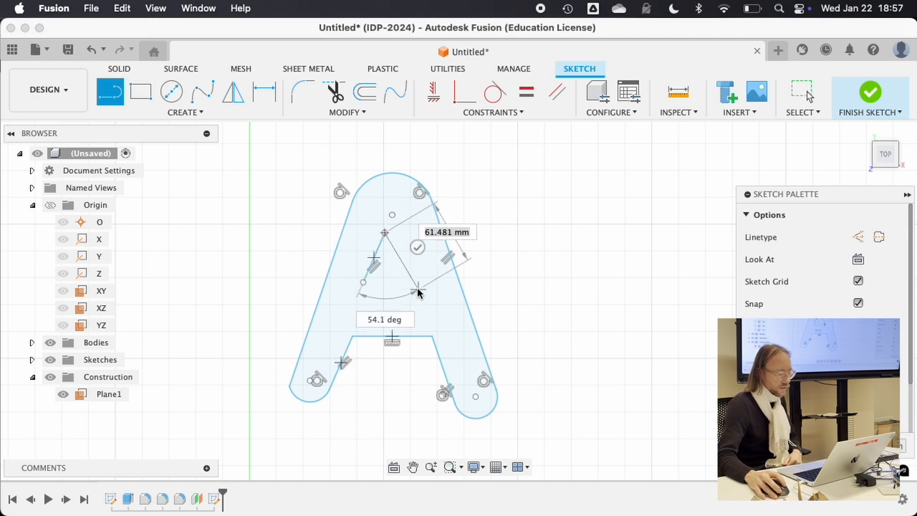
{"action": "left_click", "coordinate": [417, 282]}
{"action": "left_click", "coordinate": [364, 284]}
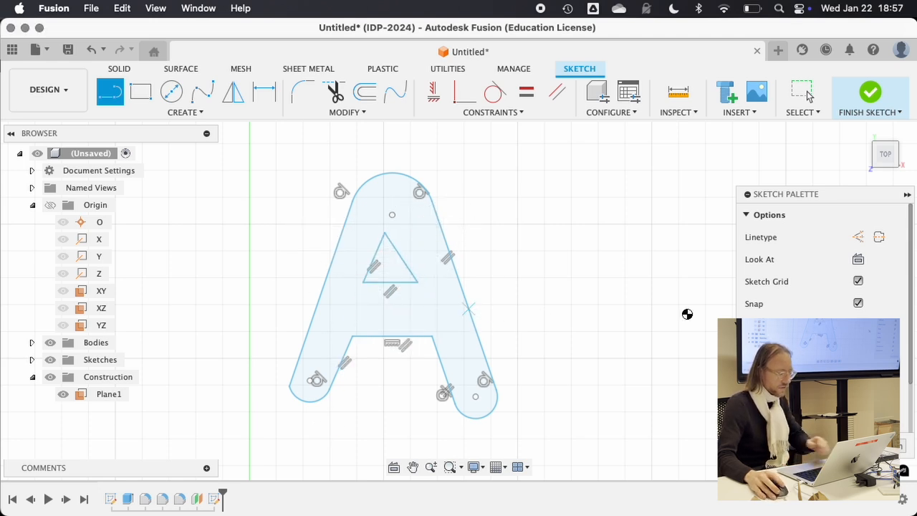
{"action": "key", "text": "Escape"}
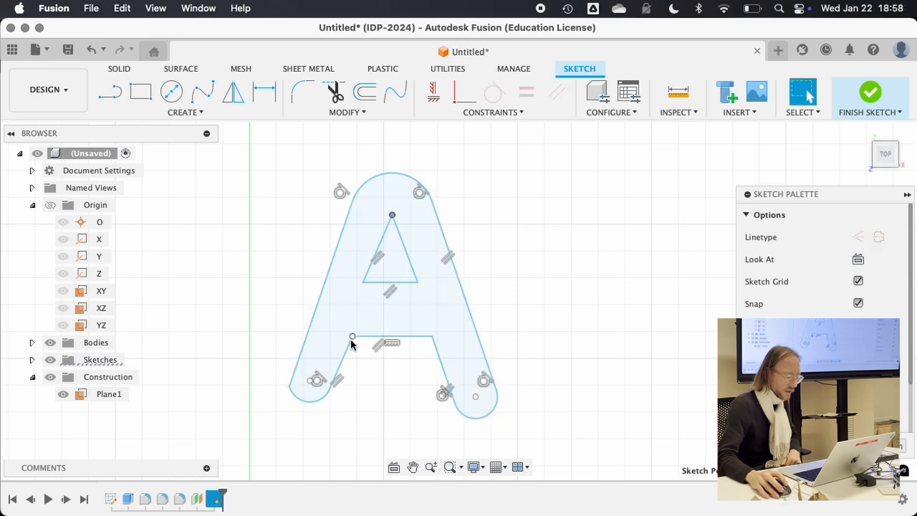
{"action": "left_click_drag", "start_coordinate": [352, 335], "coordinate": [352, 330]}
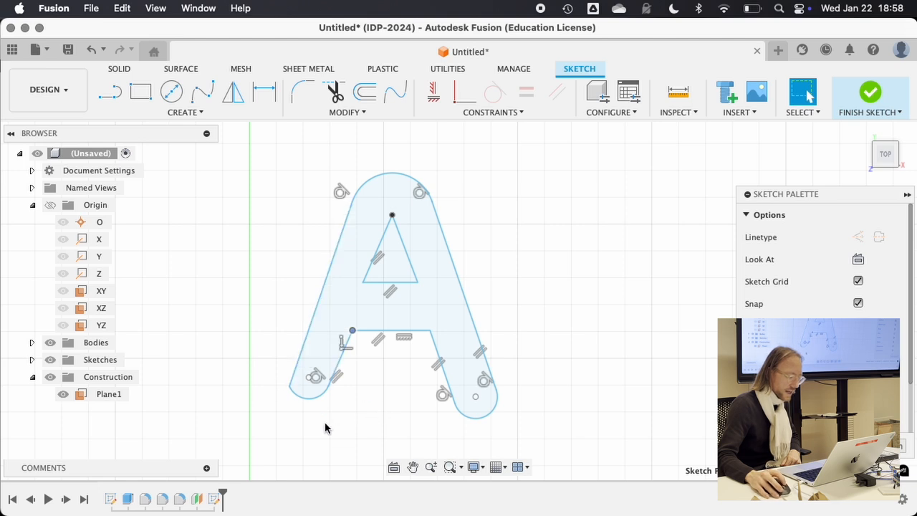
{"action": "scroll", "coordinate": [370, 343], "scroll_direction": "up", "scroll_amount": 1}
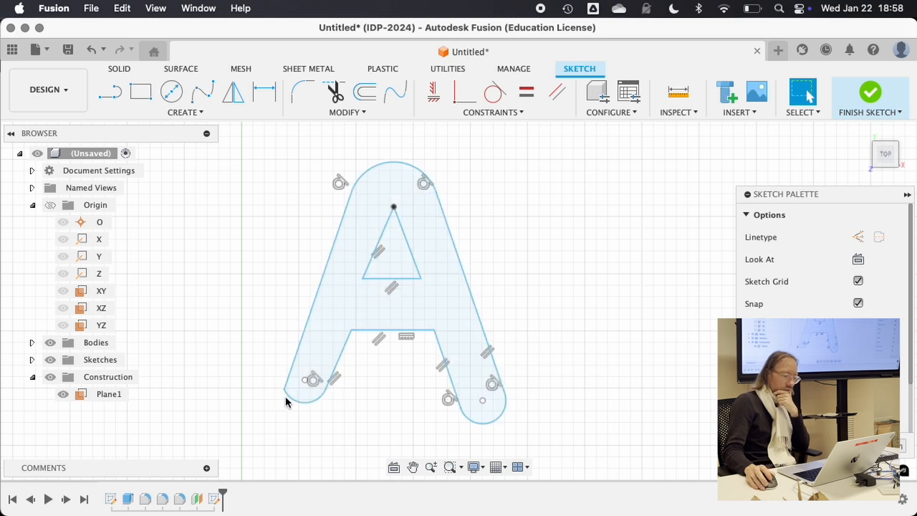
Reposition the two rounded feet of the letter A and align their arc centres with a Horizontal/Vertical constraint.
{"action": "left_click_drag", "start_coordinate": [307, 380], "coordinate": [301, 396]}
{"action": "left_click_drag", "start_coordinate": [490, 399], "coordinate": [482, 399]}
{"action": "mouse_move", "coordinate": [308, 394]}
{"action": "left_mouse_down"}
{"action": "mouse_move", "coordinate": [307, 385]}
{"action": "mouse_move", "coordinate": [300, 391]}
{"action": "left_mouse_up"}
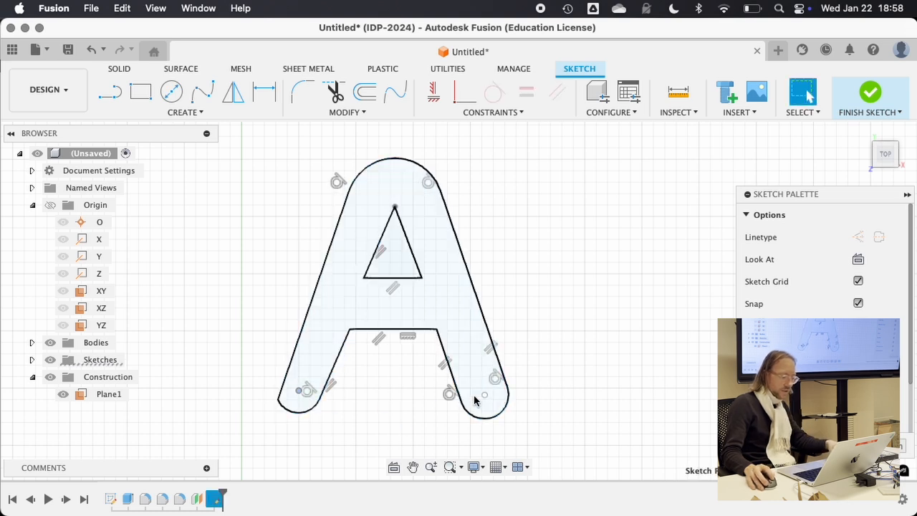
{"action": "left_click", "coordinate": [433, 94]}
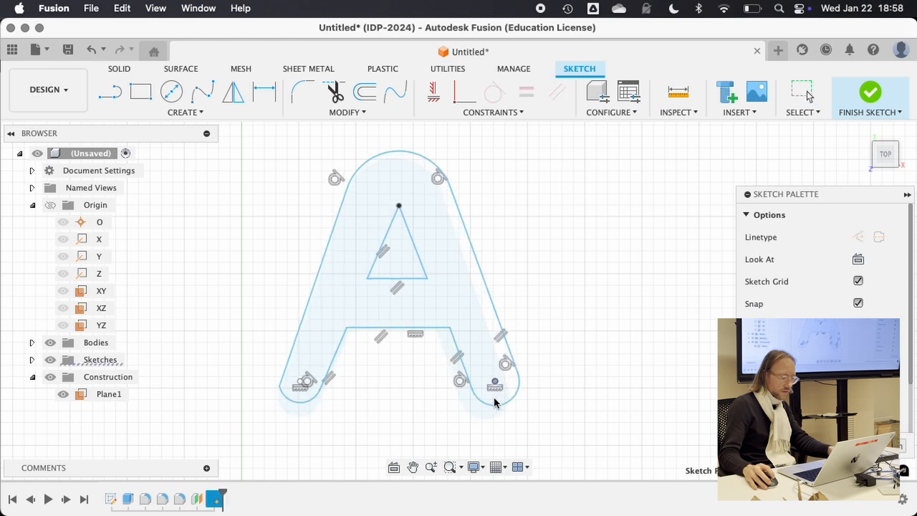
{"action": "left_click", "coordinate": [490, 112]}
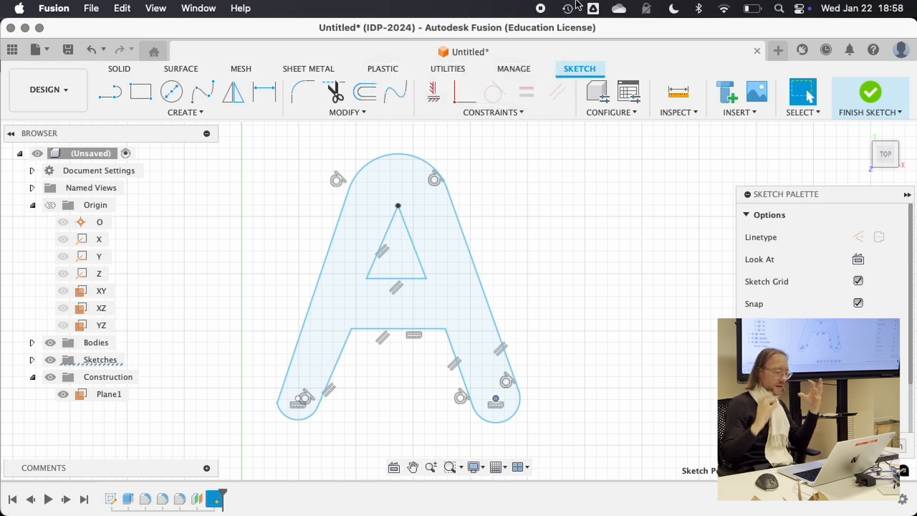
Make the left foot's arc tangent to the straight outer edge of the letter A's left leg.
{"action": "left_click", "coordinate": [279, 403]}
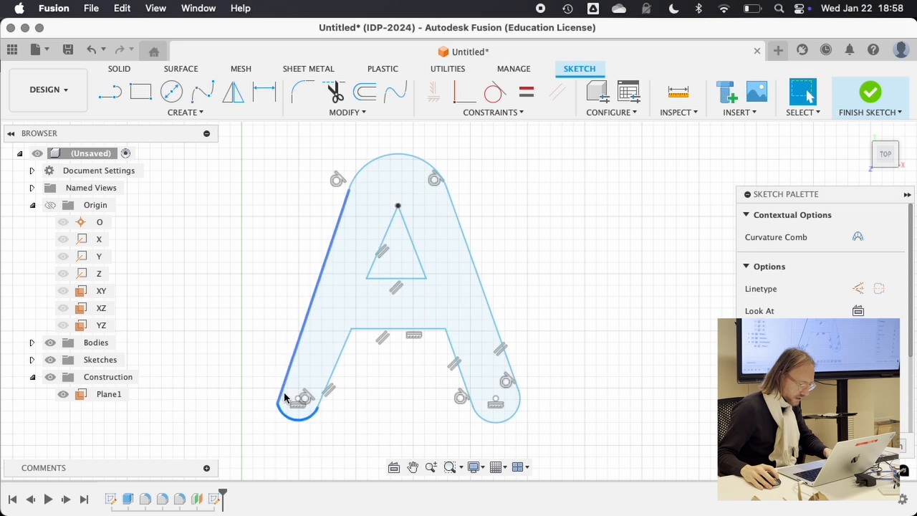
{"action": "left_click", "coordinate": [268, 428]}
{"action": "scroll", "coordinate": [265, 409], "scroll_direction": "up", "scroll_amount": 10}
{"action": "left_click_drag", "start_coordinate": [279, 357], "coordinate": [337, 387]}
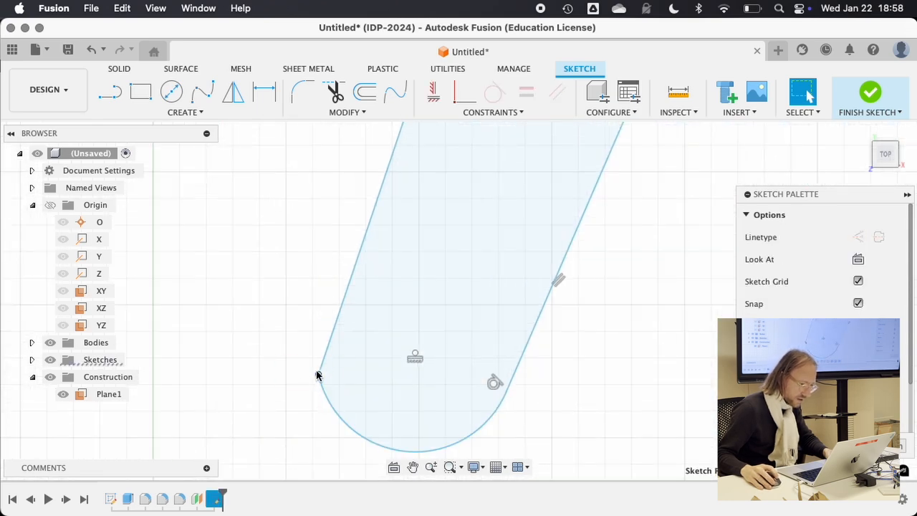
{"action": "left_click", "coordinate": [293, 423]}
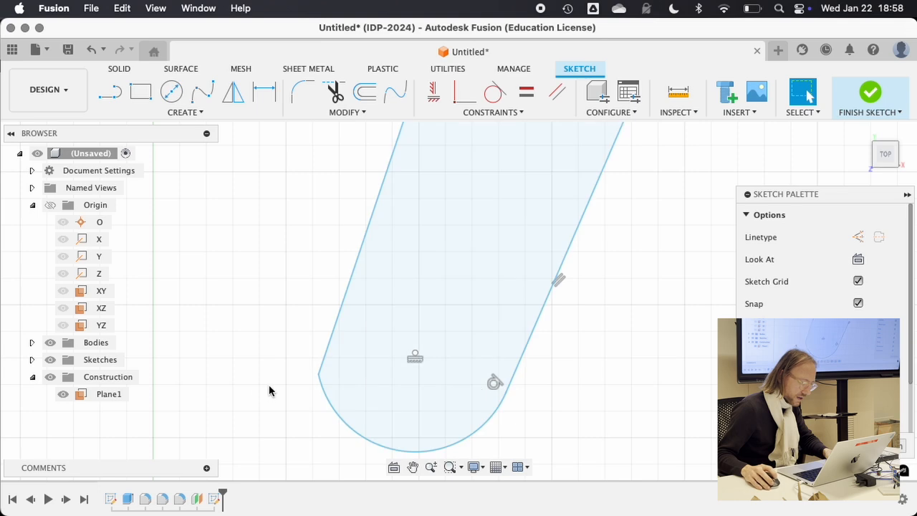
{"action": "left_click", "coordinate": [321, 387]}
{"action": "left_click", "coordinate": [324, 358]}
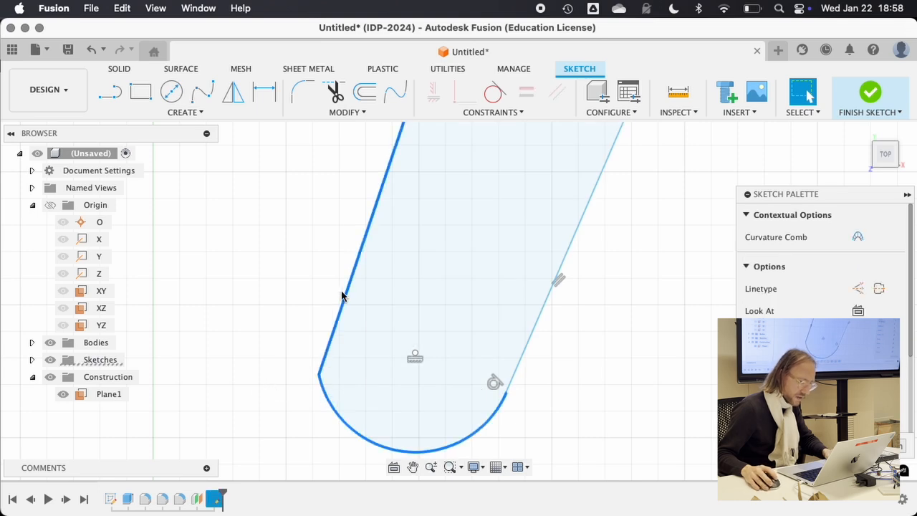
{"action": "left_click", "coordinate": [493, 93]}
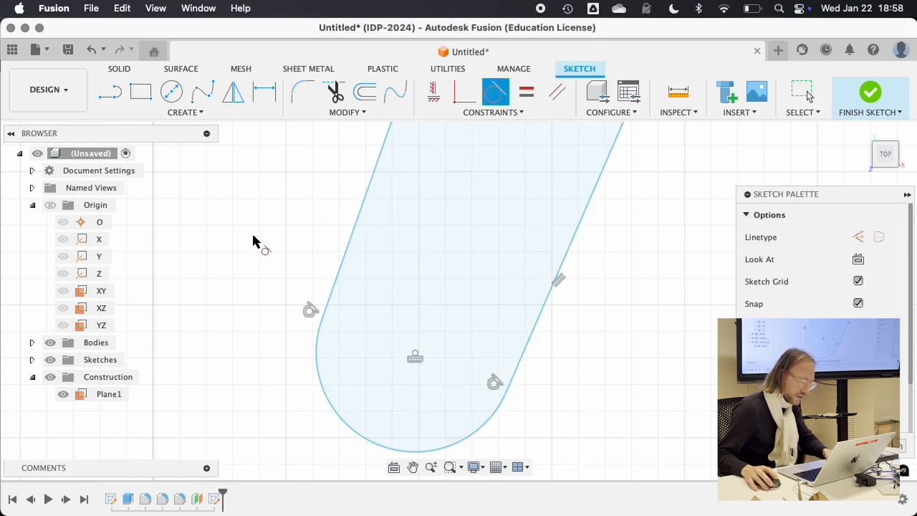
{"action": "key", "text": "Escape"}
{"action": "scroll", "coordinate": [292, 301], "scroll_direction": "down", "scroll_amount": 5}
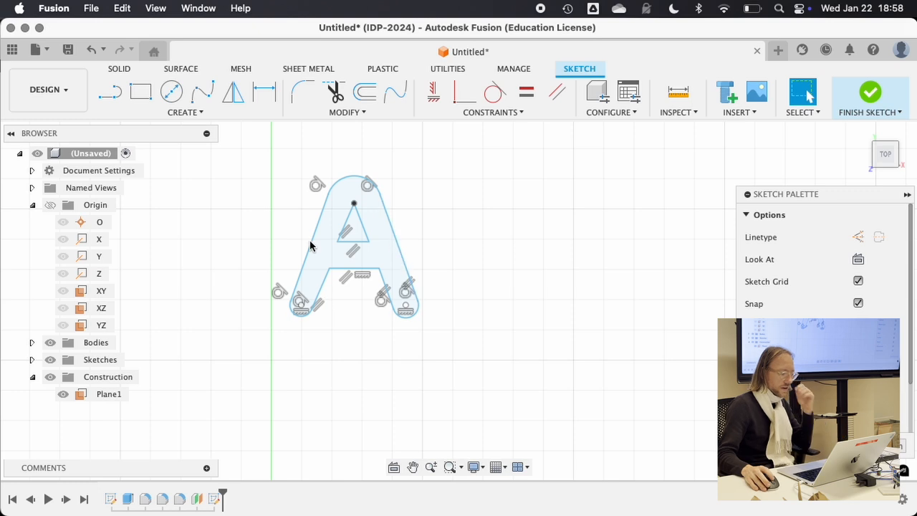
Finish the sketch and extrude the letter A profile as a new body, leaving the triangle open.
{"action": "left_click", "coordinate": [873, 90]}
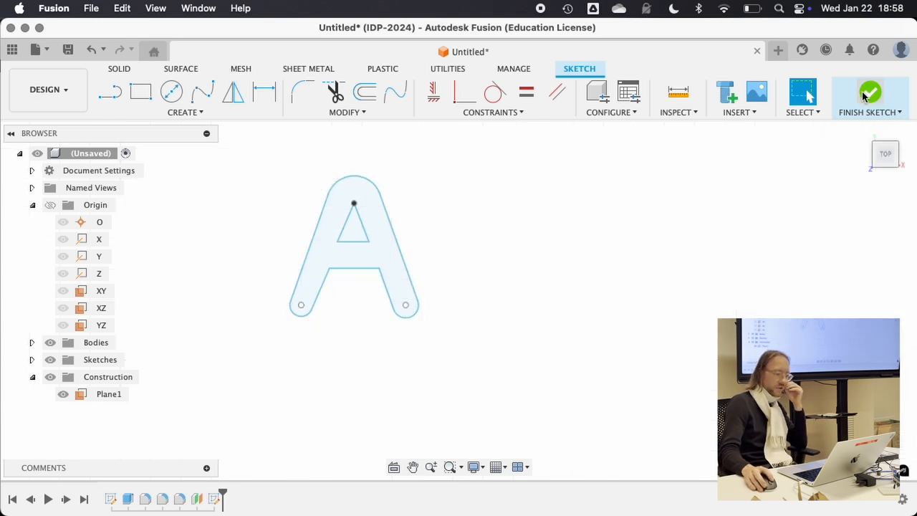
{"action": "left_click", "coordinate": [139, 91]}
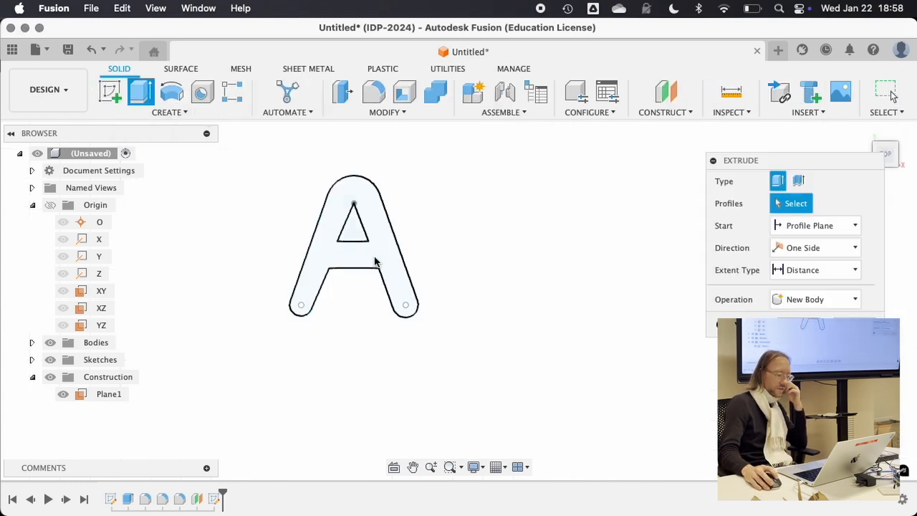
{"action": "left_click", "coordinate": [375, 262]}
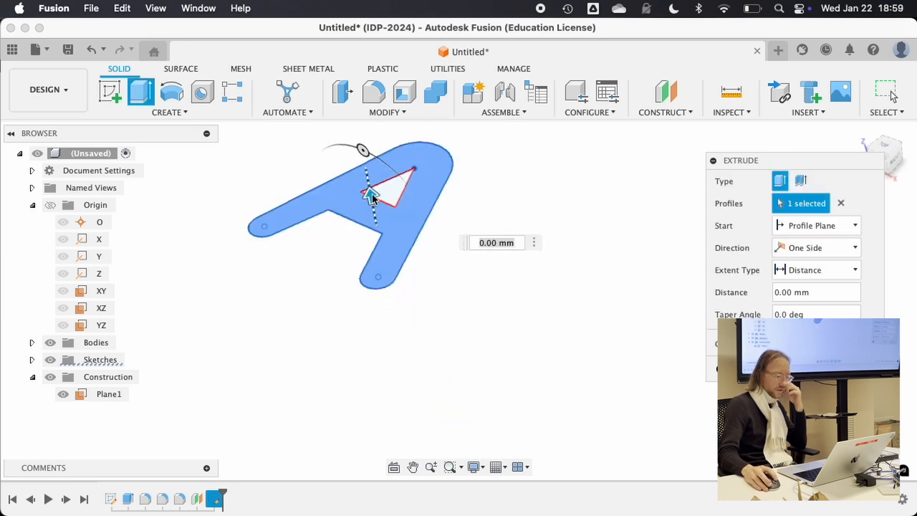
{"action": "left_click_drag", "start_coordinate": [374, 194], "coordinate": [365, 159]}
{"action": "key", "text": "Return"}
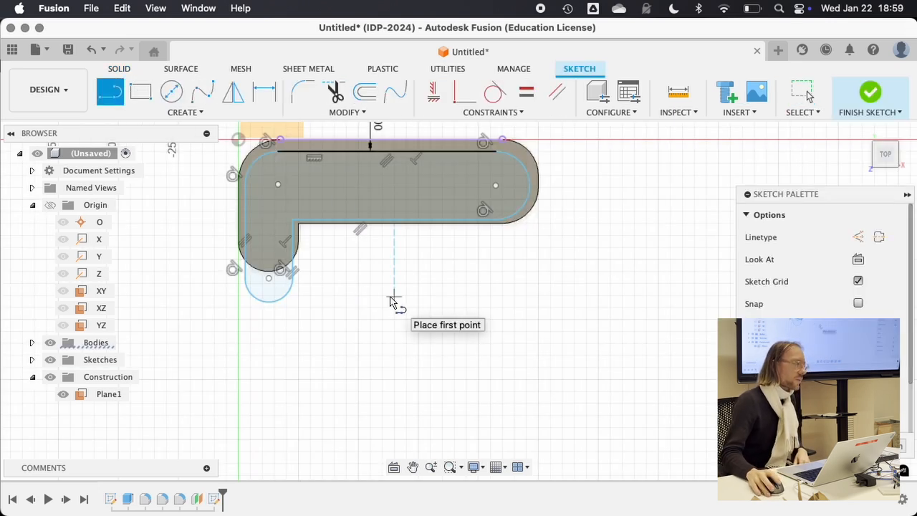
Sketch a closed L-shaped profile of straight lines below the rounded plate and straighten its left edge.
{"action": "left_click", "coordinate": [356, 309]}
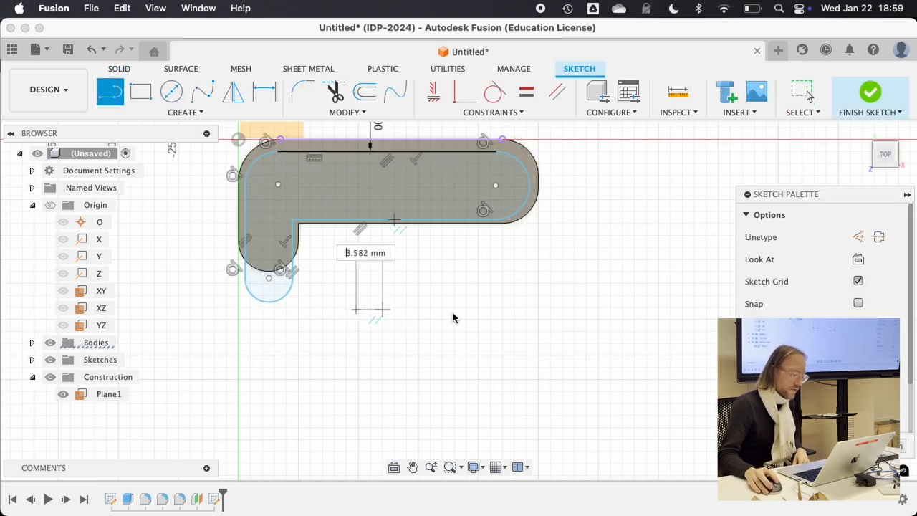
{"action": "left_click", "coordinate": [583, 310]}
{"action": "left_click", "coordinate": [584, 379]}
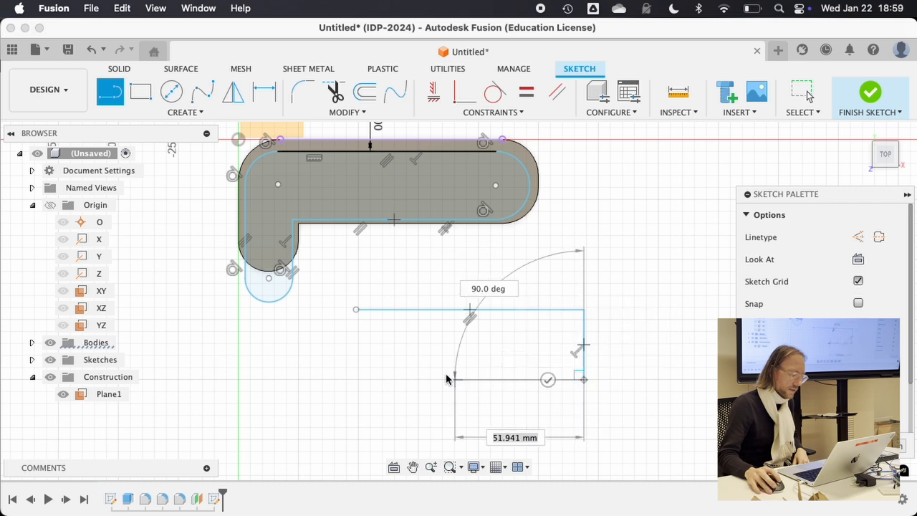
{"action": "left_click", "coordinate": [419, 380]}
{"action": "left_click", "coordinate": [420, 428]}
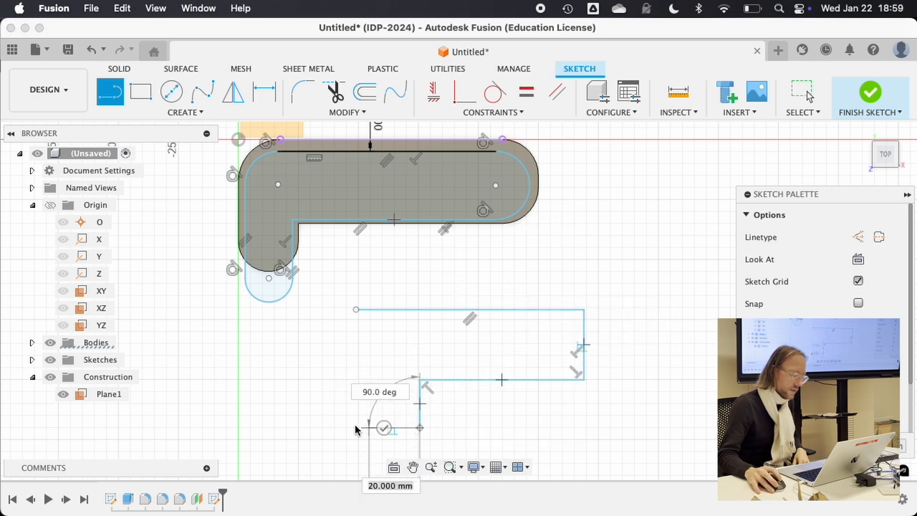
{"action": "left_click", "coordinate": [351, 427]}
{"action": "left_click", "coordinate": [355, 309]}
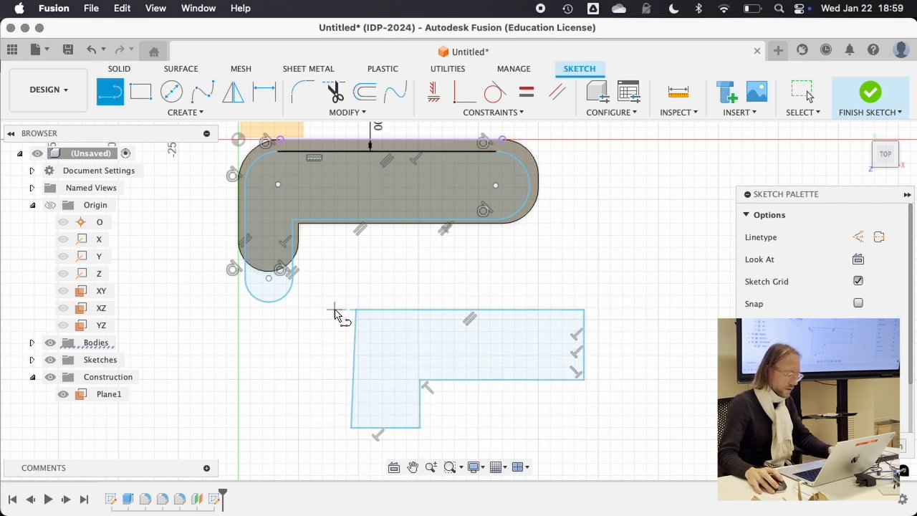
{"action": "key", "text": "Escape"}
{"action": "left_click_drag", "start_coordinate": [351, 429], "coordinate": [356, 431]}
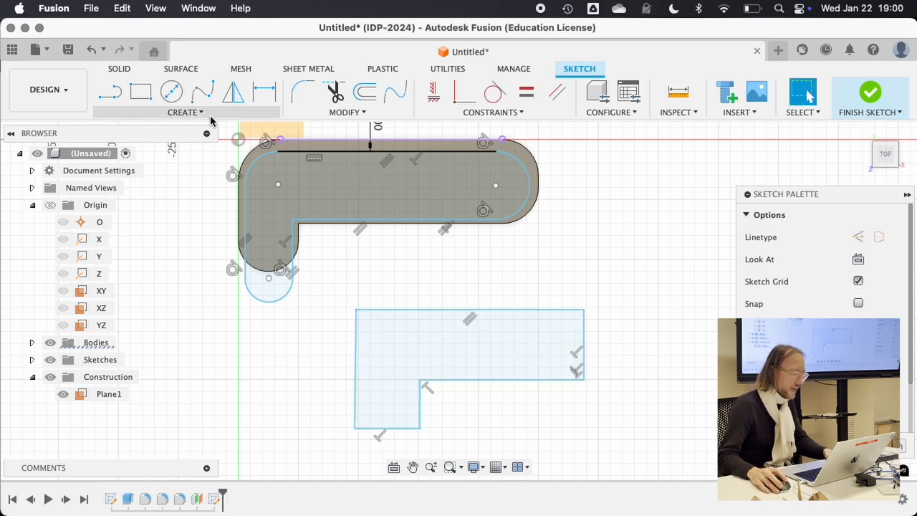
{"action": "left_click", "coordinate": [184, 112]}
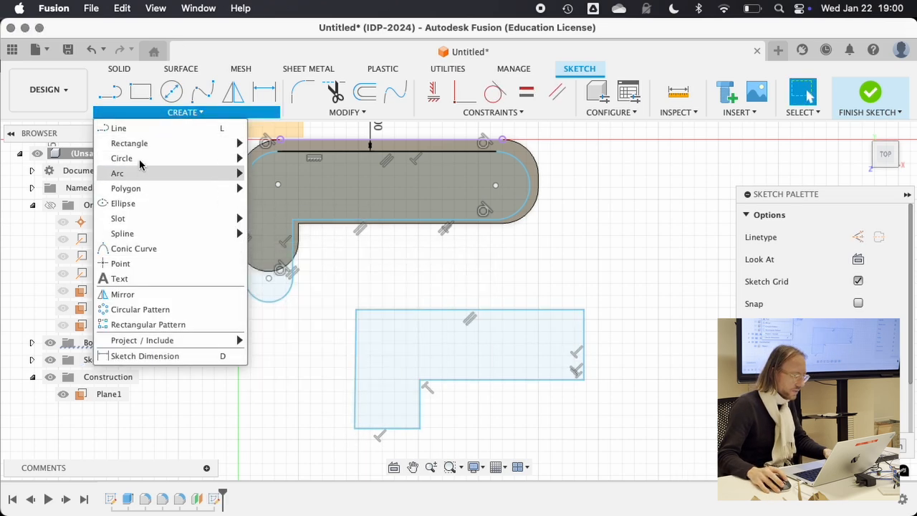
{"action": "mouse_move", "coordinate": [138, 159]}
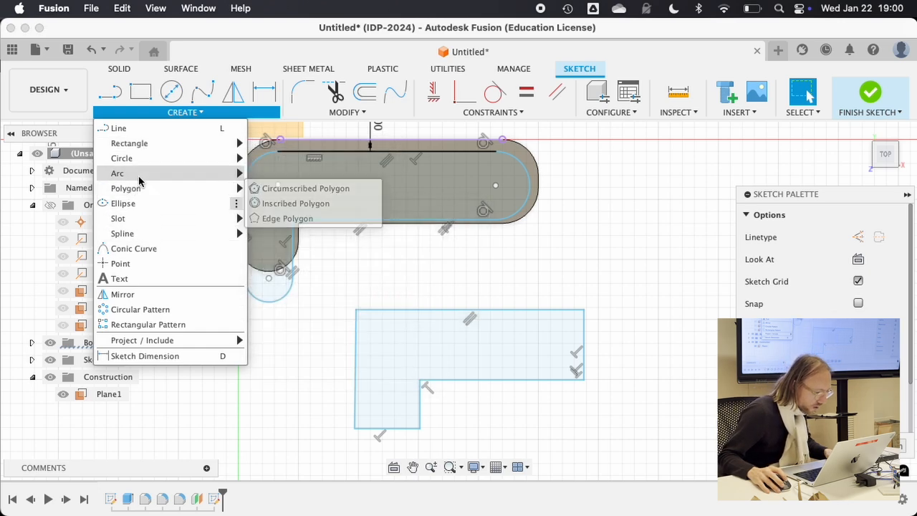
{"action": "mouse_move", "coordinate": [140, 178]}
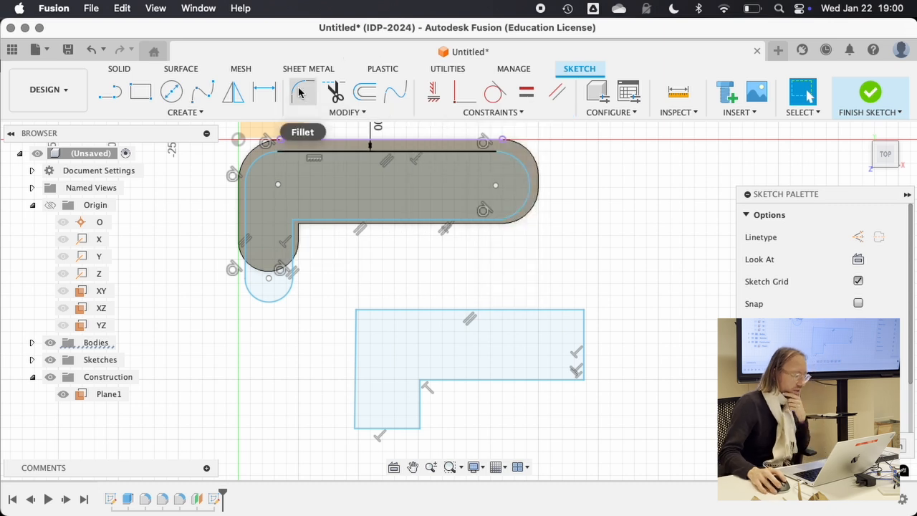
Round the L-shaped profile's two upper corners, lower right corner and the foot's right corner with 10 mm sketch fillets.
{"action": "left_click", "coordinate": [300, 93]}
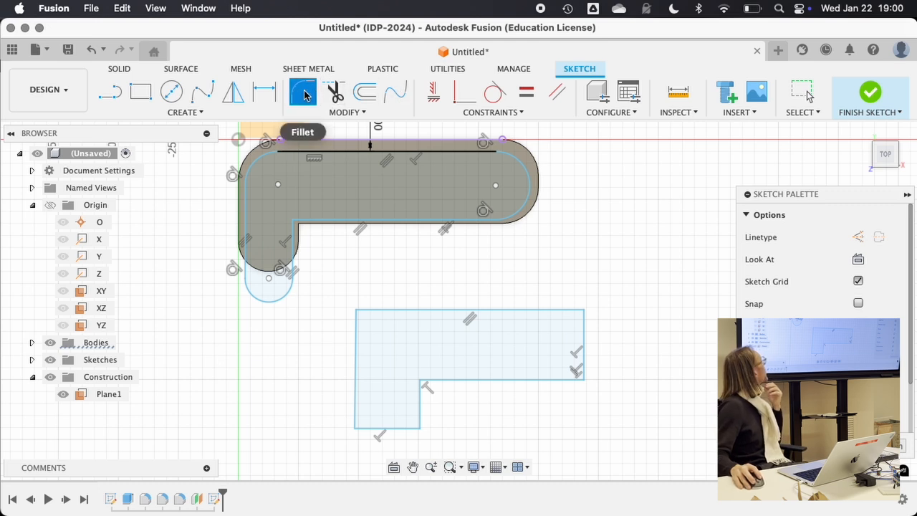
{"action": "left_click", "coordinate": [356, 310]}
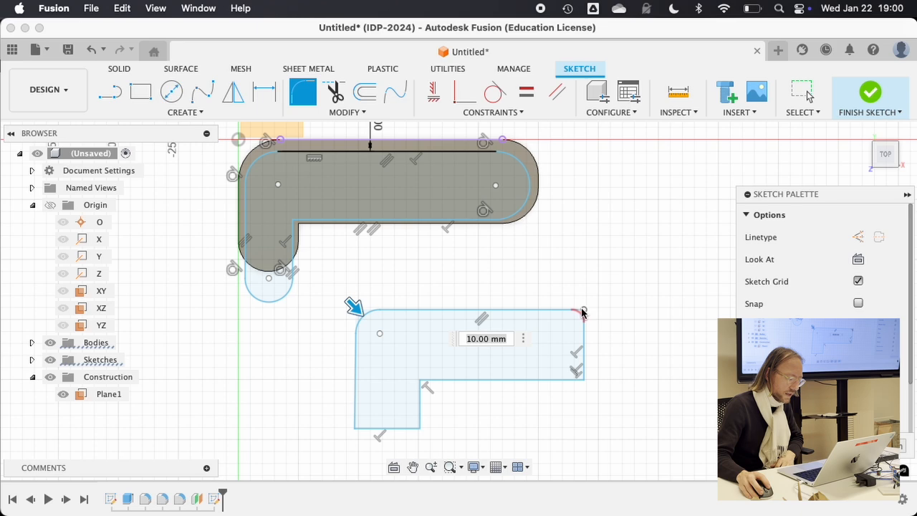
{"action": "left_click", "coordinate": [581, 313]}
{"action": "left_click", "coordinate": [581, 379]}
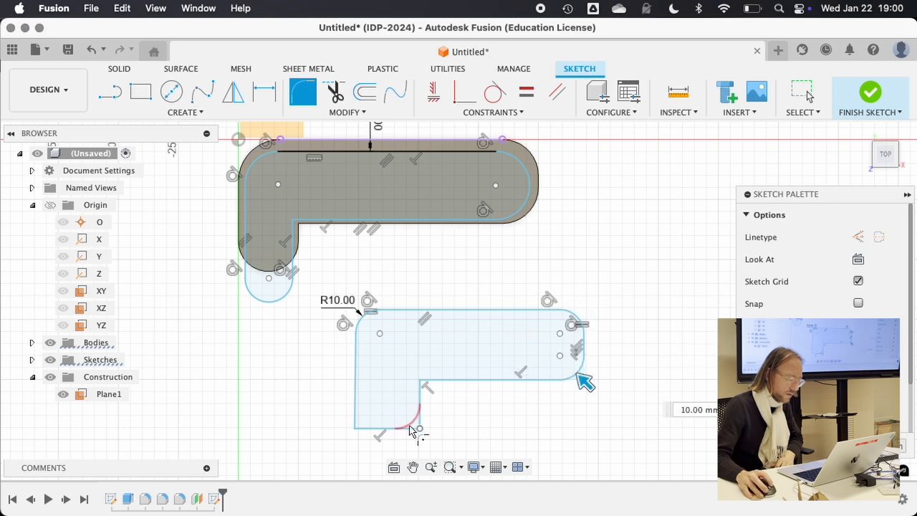
{"action": "left_click", "coordinate": [414, 428]}
{"action": "key", "text": "Escape"}
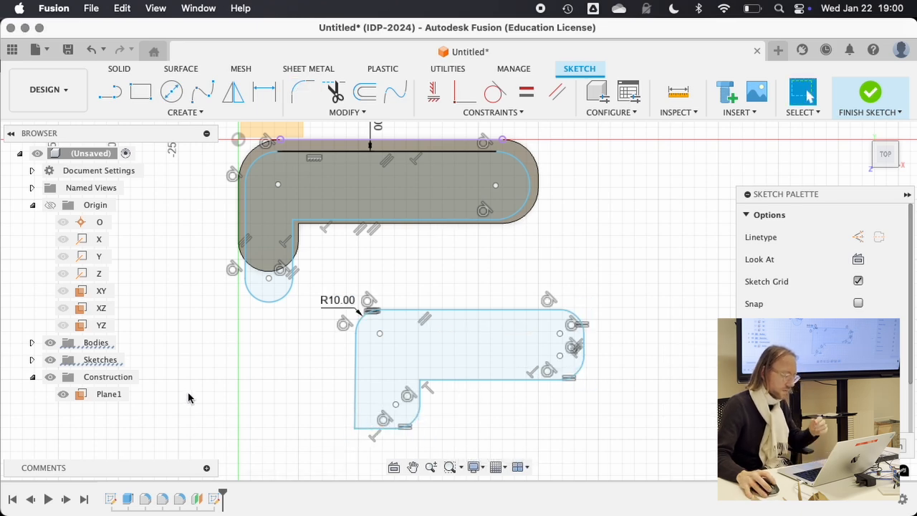
{"action": "left_click", "coordinate": [302, 91]}
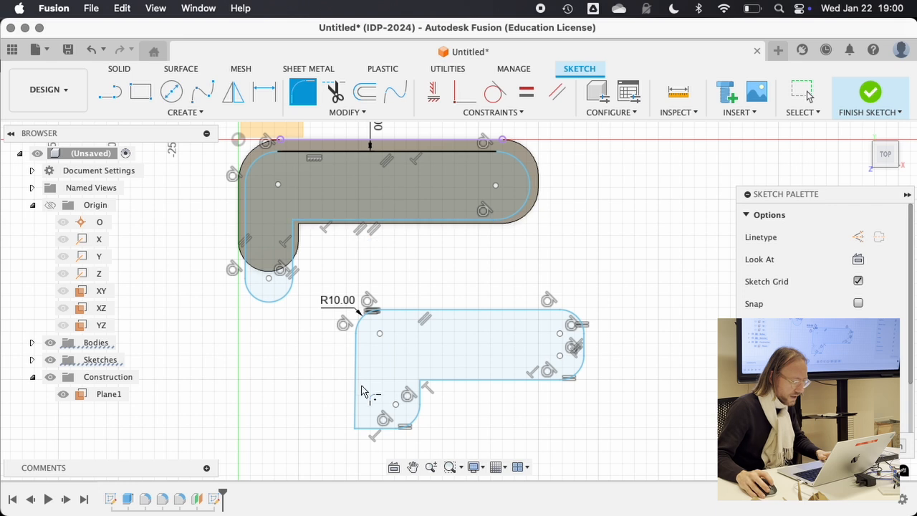
{"action": "left_click", "coordinate": [356, 429]}
{"action": "key", "text": "Escape"}
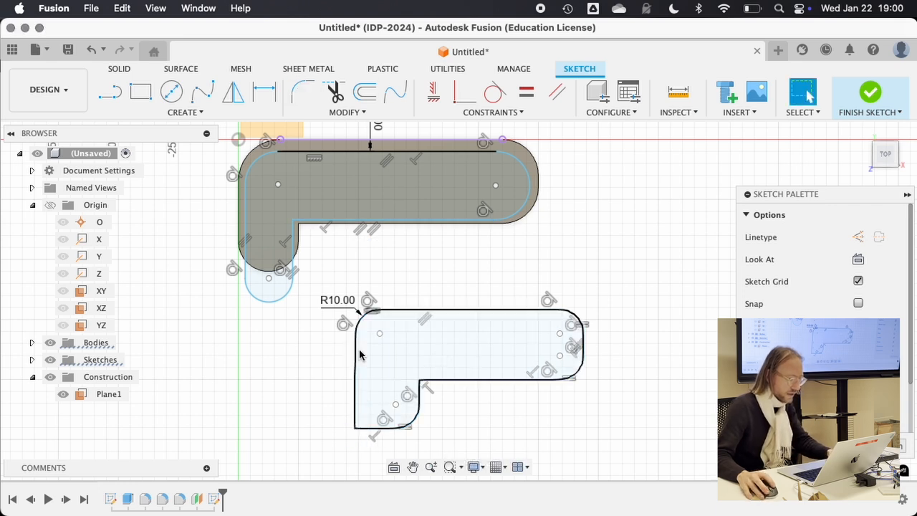
Fillet the L-shaped profile's remaining lower-left corner with a 10 mm radius and finish the sketch.
{"action": "left_click", "coordinate": [301, 92]}
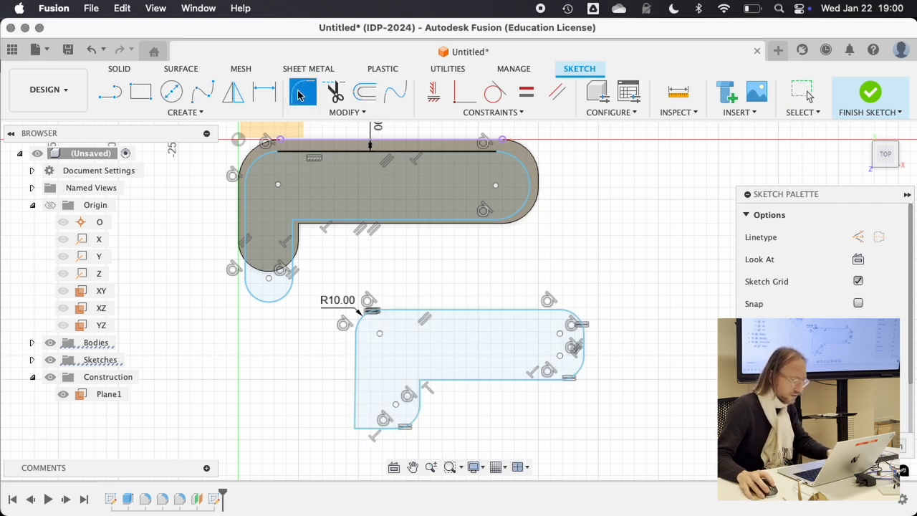
{"action": "left_click", "coordinate": [356, 430]}
{"action": "type", "text": "10"}
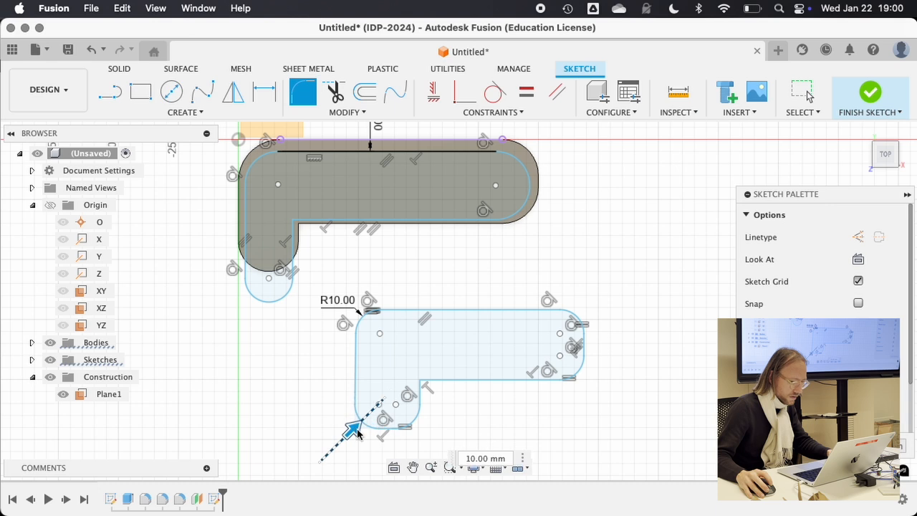
{"action": "left_click", "coordinate": [865, 99]}
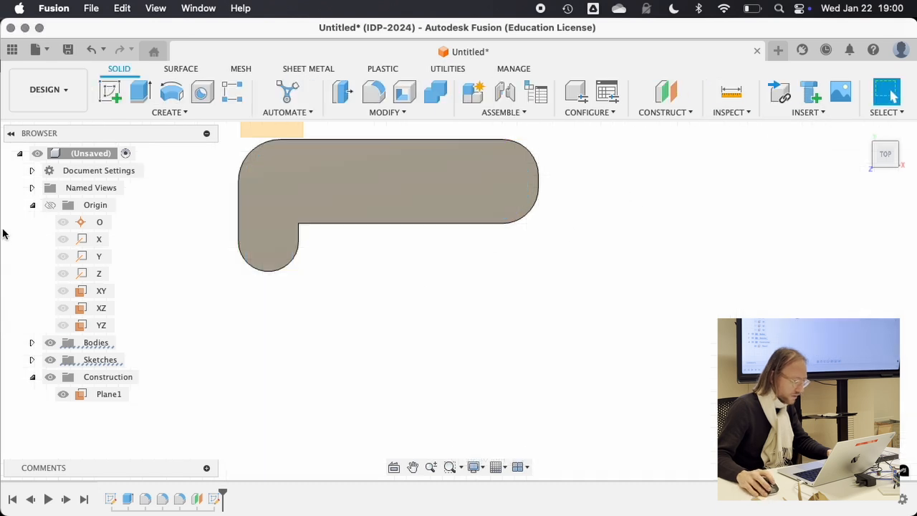
Reopen the latest sketch for editing and delete the filleted L-shaped practice profile below the rounded plate.
{"action": "left_click", "coordinate": [217, 500]}
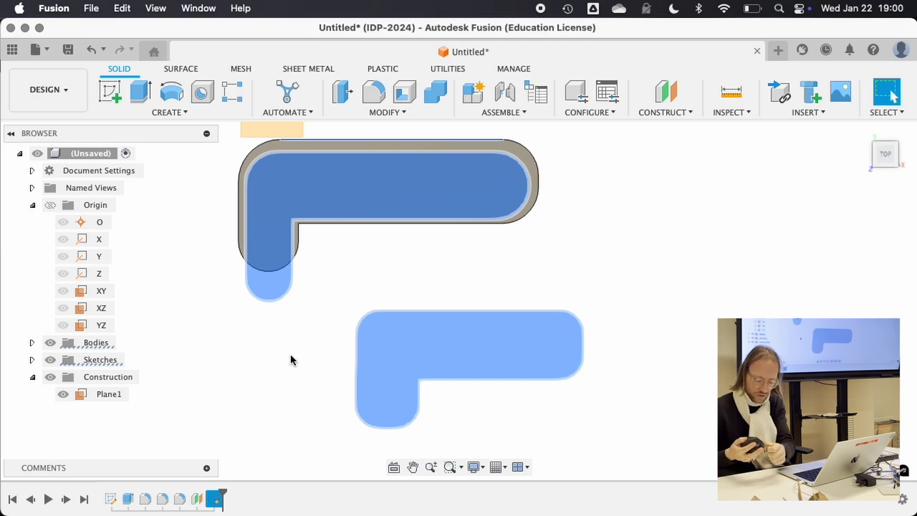
{"action": "right_click", "coordinate": [217, 499]}
{"action": "left_click", "coordinate": [255, 331]}
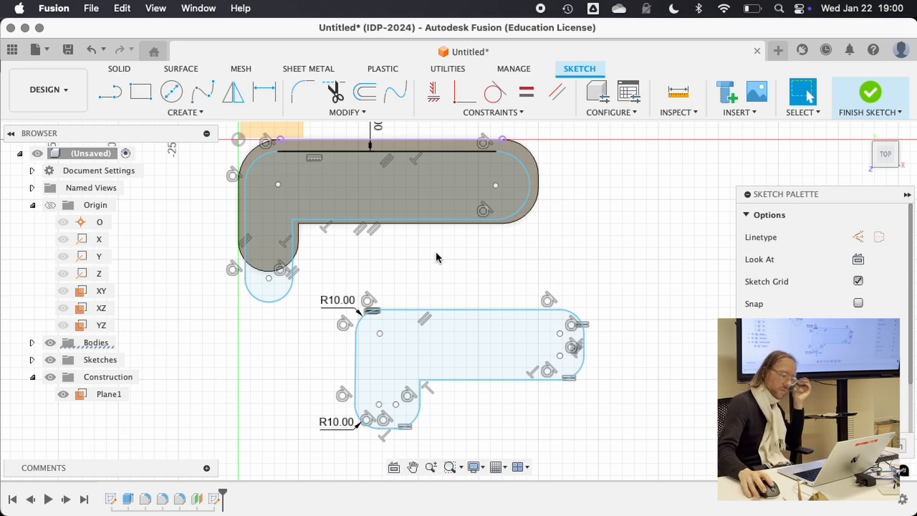
{"action": "mouse_move", "coordinate": [312, 278]}
{"action": "left_mouse_down"}
{"action": "mouse_move", "coordinate": [419, 337]}
{"action": "mouse_move", "coordinate": [704, 449]}
{"action": "left_mouse_up"}
{"action": "key", "text": "Delete"}
Delete the letter A profile, keeping only the offset L-shaped outline over the plate, and finish the sketch.
{"action": "scroll", "coordinate": [704, 397], "scroll_direction": "down", "scroll_amount": 5}
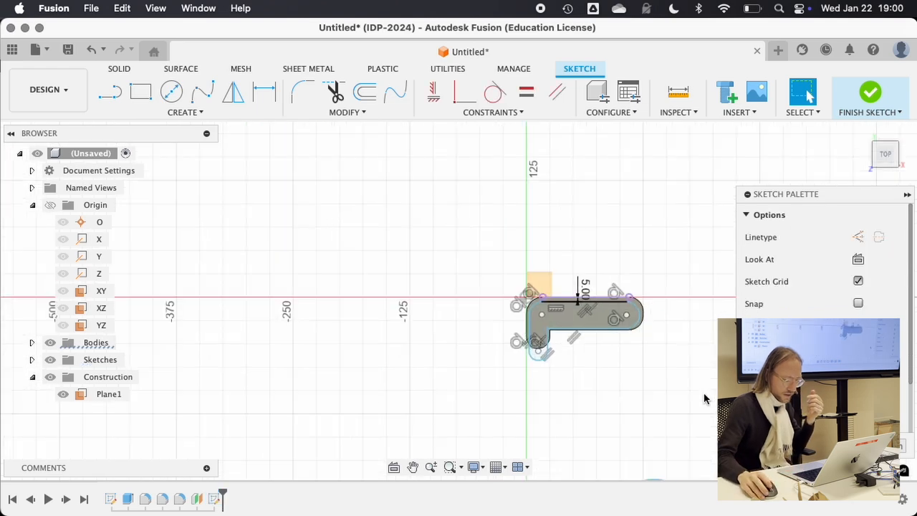
{"action": "middle_click_drag", "start_coordinate": [626, 381], "coordinate": [431, 217]}
{"action": "scroll", "coordinate": [452, 322], "scroll_direction": "down", "scroll_amount": 3}
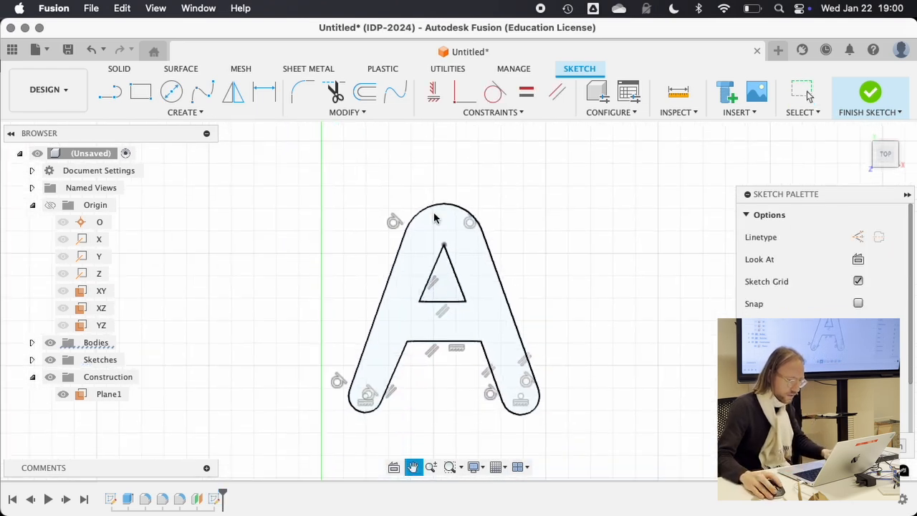
{"action": "left_click_drag", "start_coordinate": [314, 172], "coordinate": [607, 437]}
{"action": "key", "text": "Delete"}
{"action": "mouse_move", "coordinate": [434, 168]}
{"action": "middle_mouse_down"}
{"action": "mouse_move", "coordinate": [440, 242]}
{"action": "mouse_move", "coordinate": [473, 326]}
{"action": "mouse_move", "coordinate": [427, 254]}
{"action": "middle_mouse_up"}
{"action": "scroll", "coordinate": [481, 334], "scroll_direction": "down", "scroll_amount": 5}
{"action": "scroll", "coordinate": [501, 335], "scroll_direction": "up", "scroll_amount": 5}
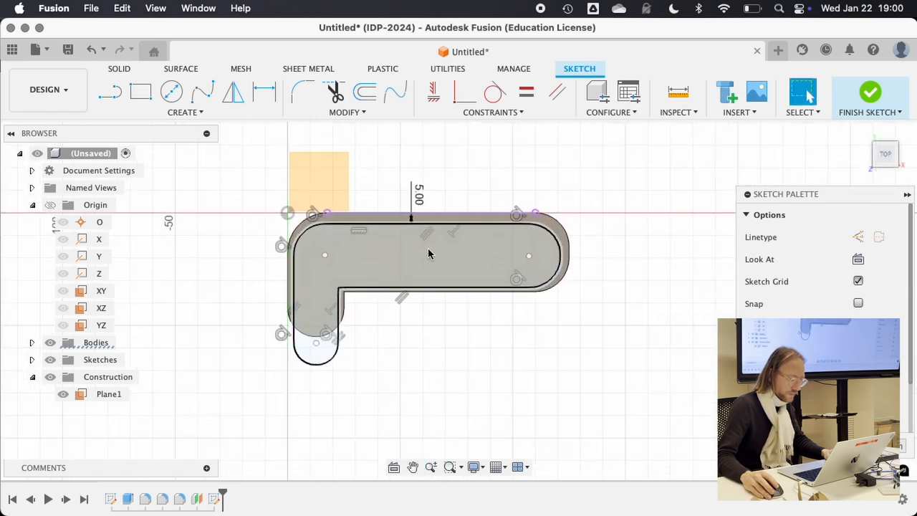
{"action": "scroll", "coordinate": [430, 254], "scroll_direction": "up", "scroll_amount": 1}
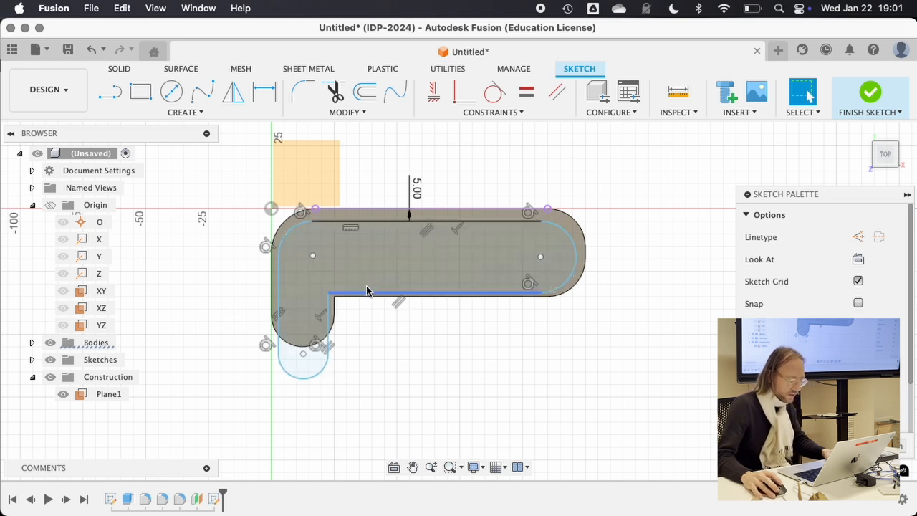
{"action": "left_click", "coordinate": [440, 270]}
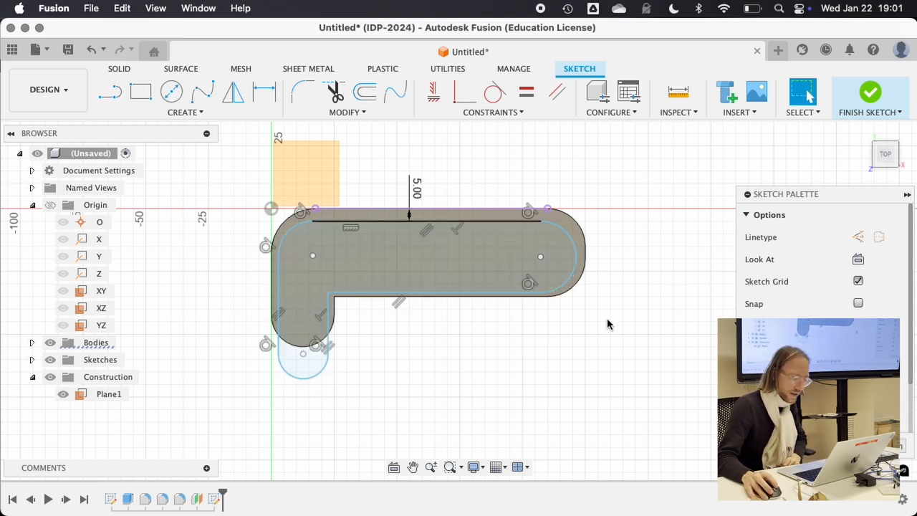
{"action": "left_click", "coordinate": [868, 96]}
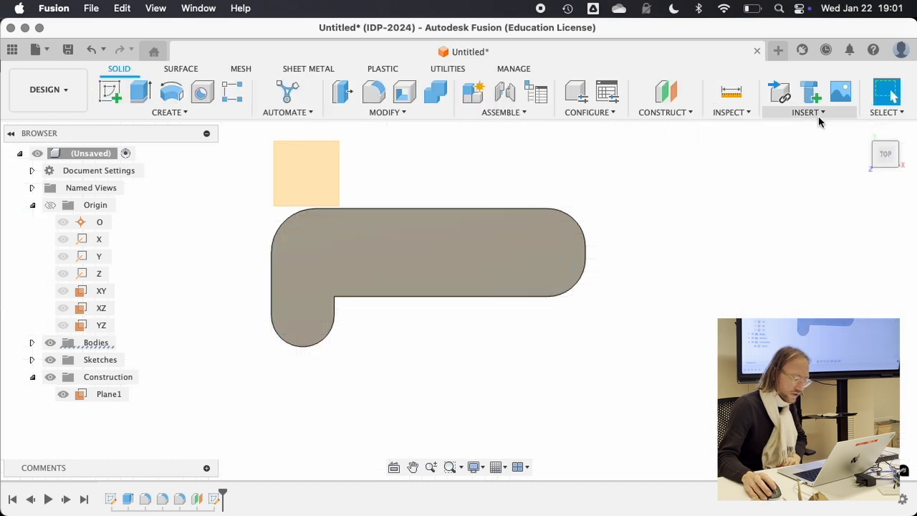
View the solid and the sketch above it at an angle and expand the Sketches folder in the browser.
{"action": "right_click", "coordinate": [217, 499]}
{"action": "left_click", "coordinate": [183, 347]}
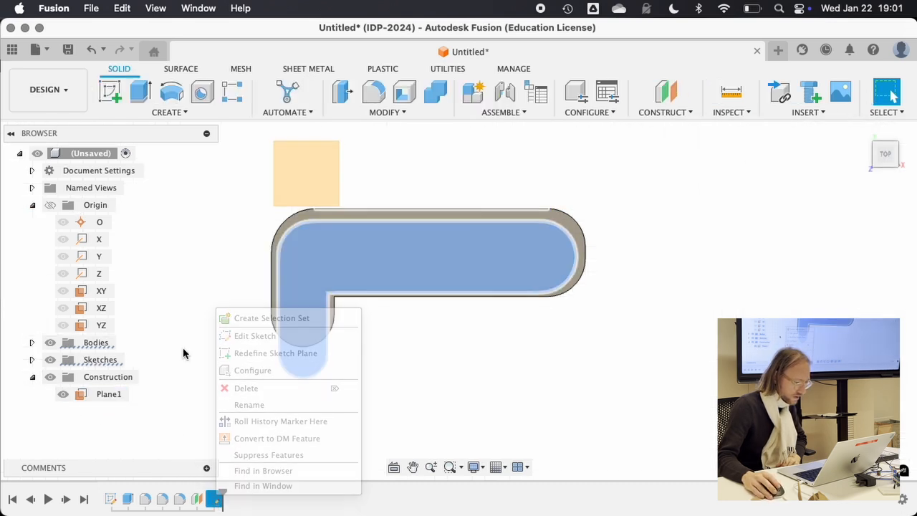
{"action": "middle_click_drag", "start_coordinate": [267, 332], "coordinate": [194, 286], "text": "shift"}
{"action": "left_click", "coordinate": [31, 359]}
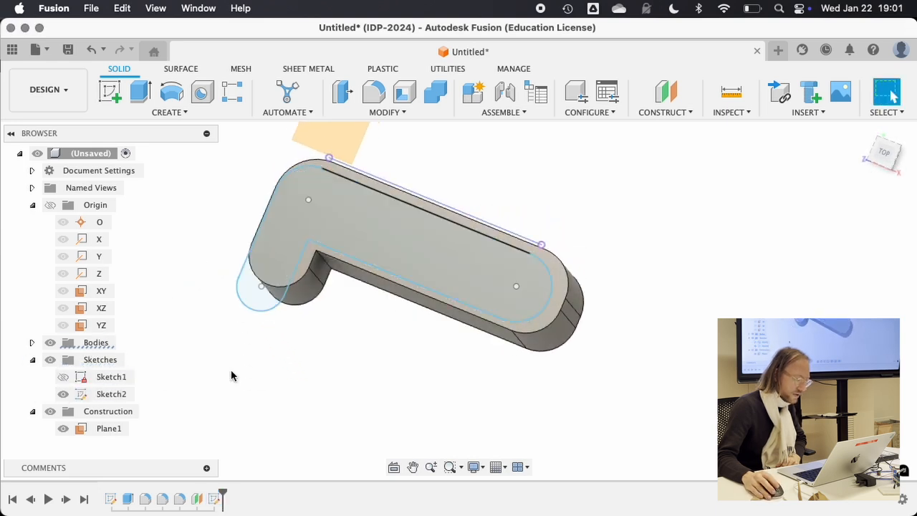
{"action": "middle_click_drag", "start_coordinate": [385, 287], "coordinate": [351, 192], "text": "shift"}
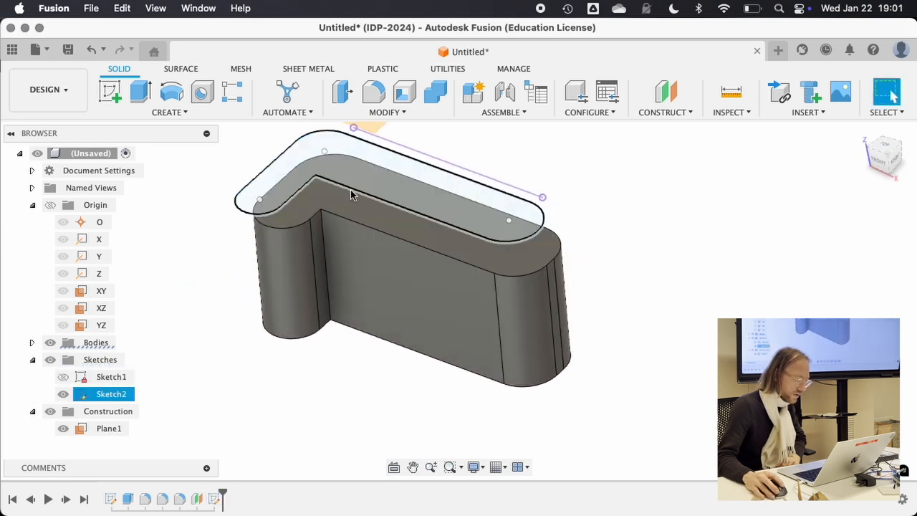
{"action": "left_click", "coordinate": [31, 360]}
{"action": "left_click", "coordinate": [31, 360]}
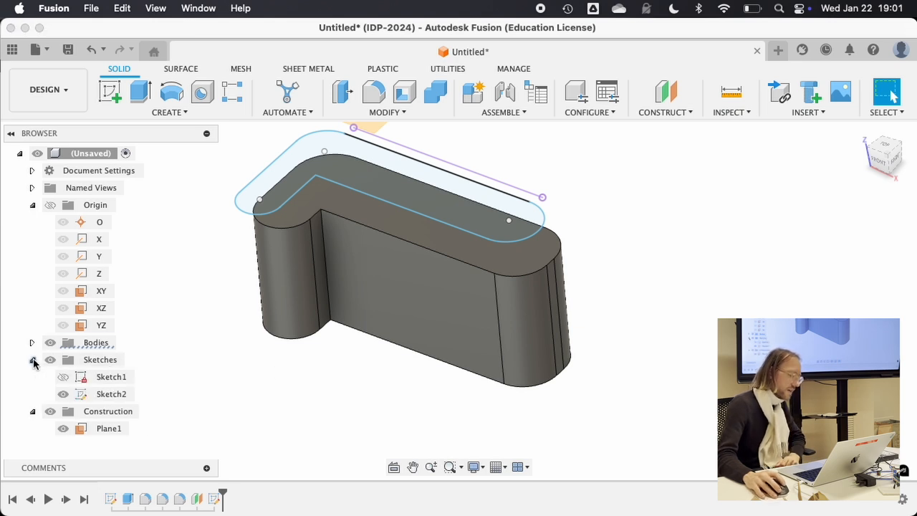
{"action": "left_click", "coordinate": [32, 359]}
{"action": "left_click", "coordinate": [31, 360]}
Turn the visibility of Sketch2 and the construction plane Plane1 off and back on.
{"action": "left_click", "coordinate": [63, 395]}
{"action": "left_click", "coordinate": [63, 395]}
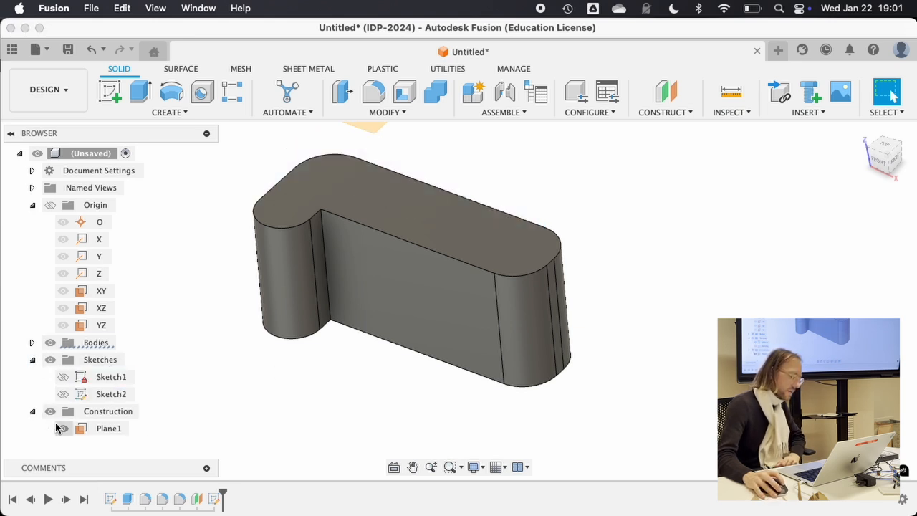
{"action": "left_click", "coordinate": [64, 430]}
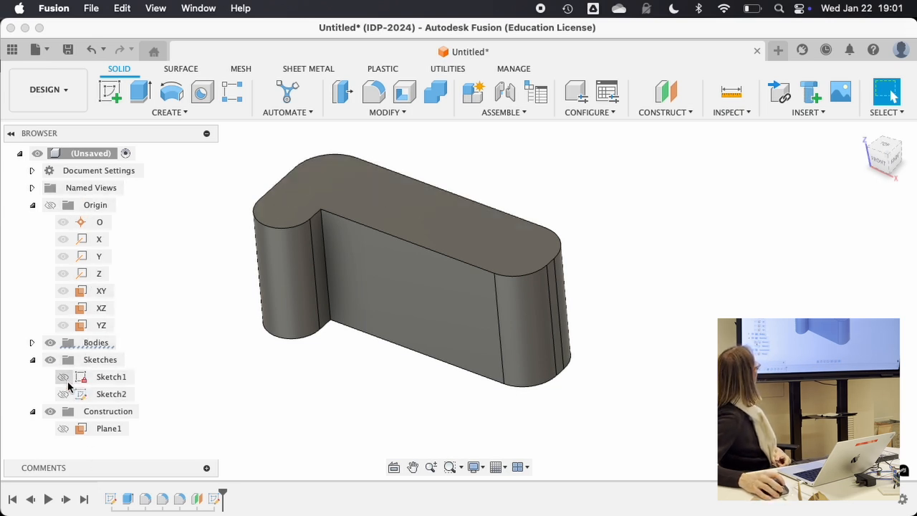
{"action": "left_click", "coordinate": [63, 393]}
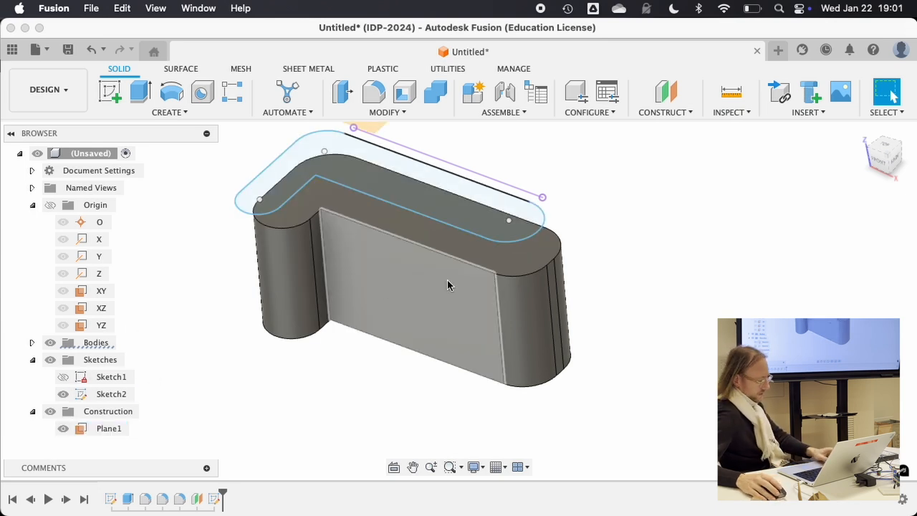
{"action": "middle_click_drag", "start_coordinate": [257, 239], "coordinate": [231, 337]}
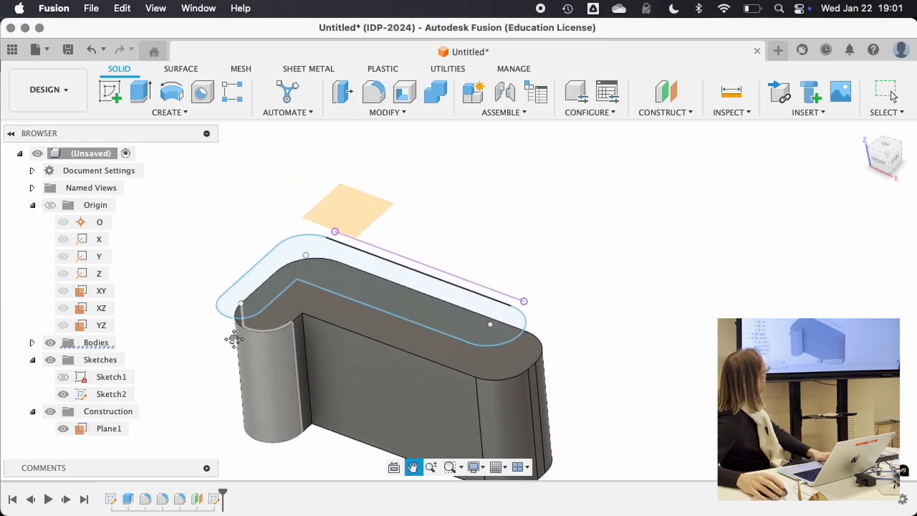
{"action": "left_click", "coordinate": [354, 207]}
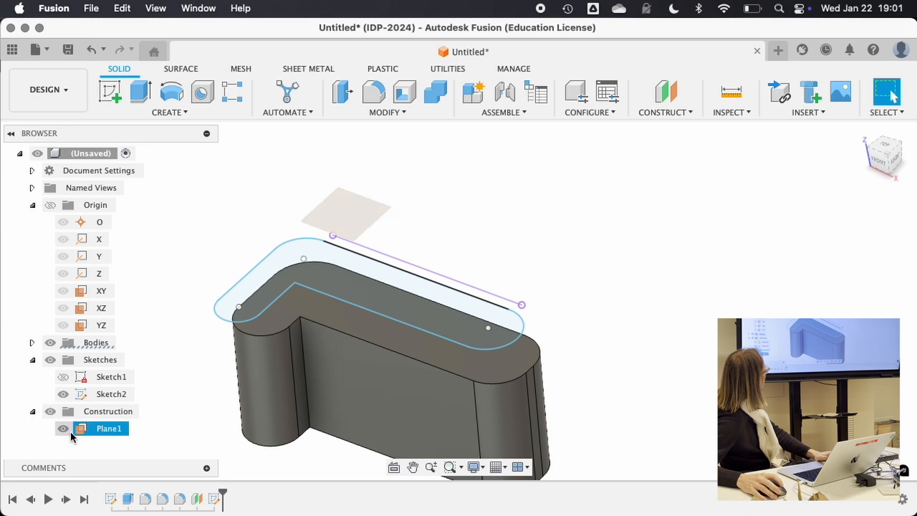
{"action": "left_click", "coordinate": [63, 428]}
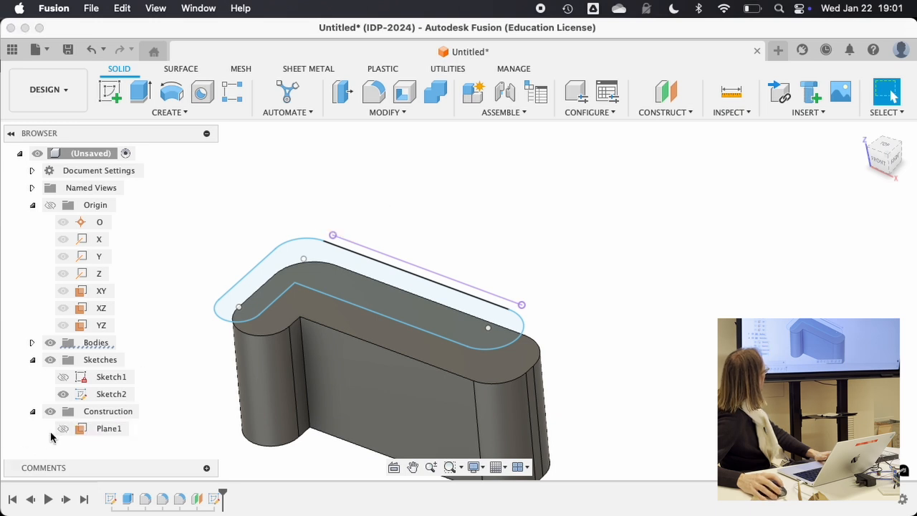
{"action": "left_click", "coordinate": [63, 428]}
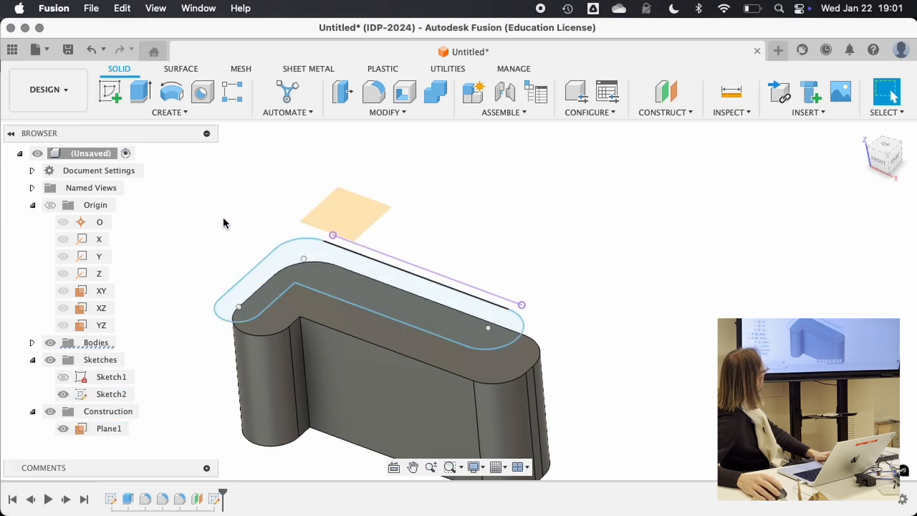
Inspect the body and the sketch above it from several angles and hide the construction plane Plane1.
{"action": "middle_click_drag", "start_coordinate": [223, 223], "coordinate": [448, 351], "text": "shift"}
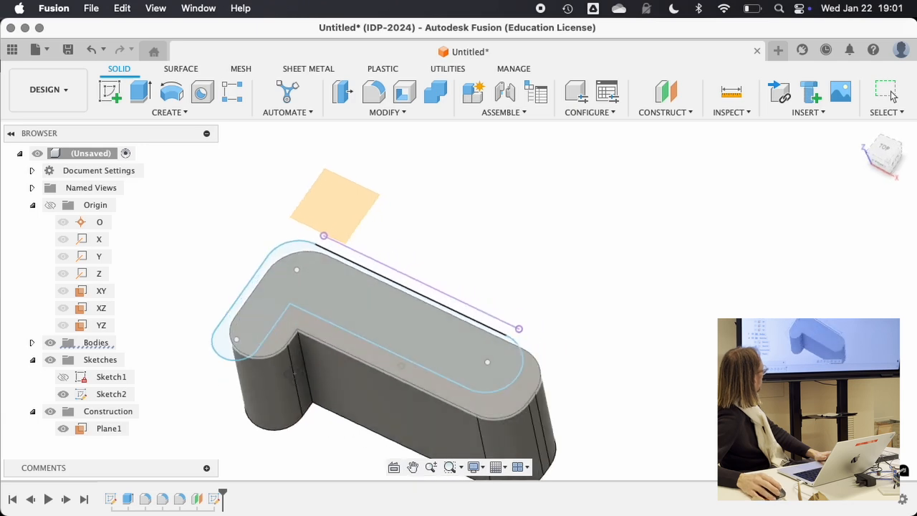
{"action": "mouse_move", "coordinate": [291, 373]}
{"action": "middle_mouse_down", "text": "shift"}
{"action": "mouse_move", "coordinate": [374, 375]}
{"action": "mouse_move", "coordinate": [352, 408]}
{"action": "mouse_move", "coordinate": [236, 356]}
{"action": "mouse_move", "coordinate": [462, 319]}
{"action": "mouse_move", "coordinate": [407, 340]}
{"action": "mouse_move", "coordinate": [209, 321]}
{"action": "mouse_move", "coordinate": [361, 346]}
{"action": "middle_mouse_up", "text": "shift"}
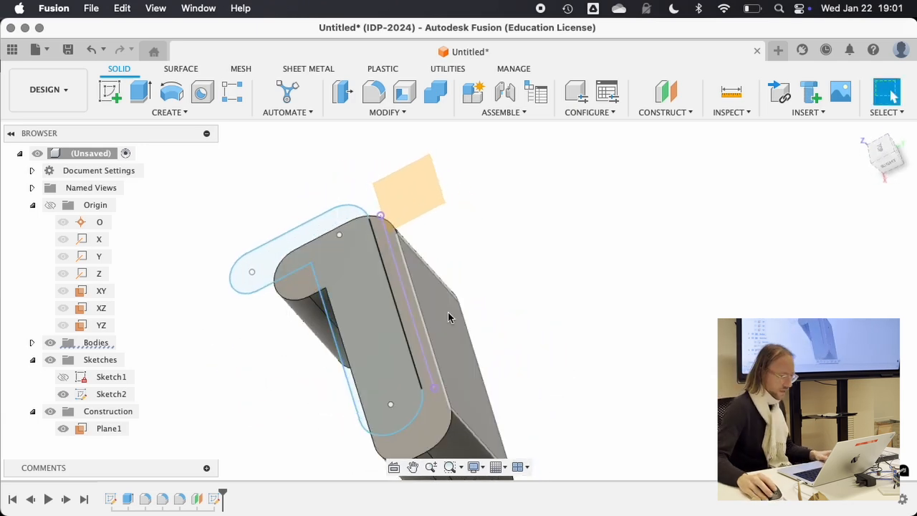
{"action": "mouse_move", "coordinate": [449, 313]}
{"action": "middle_mouse_down", "text": "shift"}
{"action": "mouse_move", "coordinate": [567, 225]}
{"action": "mouse_move", "coordinate": [466, 276]}
{"action": "mouse_move", "coordinate": [487, 293]}
{"action": "middle_mouse_up", "text": "shift"}
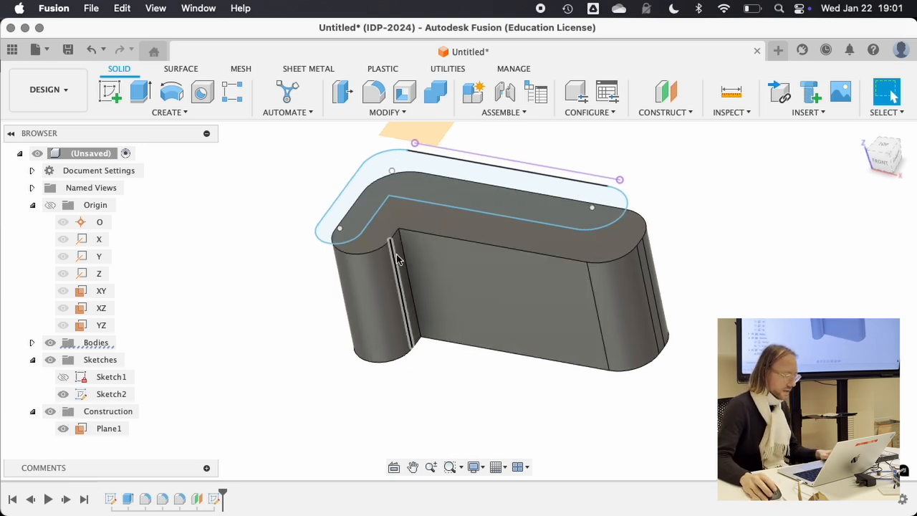
{"action": "middle_click_drag", "start_coordinate": [399, 260], "coordinate": [341, 325]}
{"action": "left_click", "coordinate": [69, 428]}
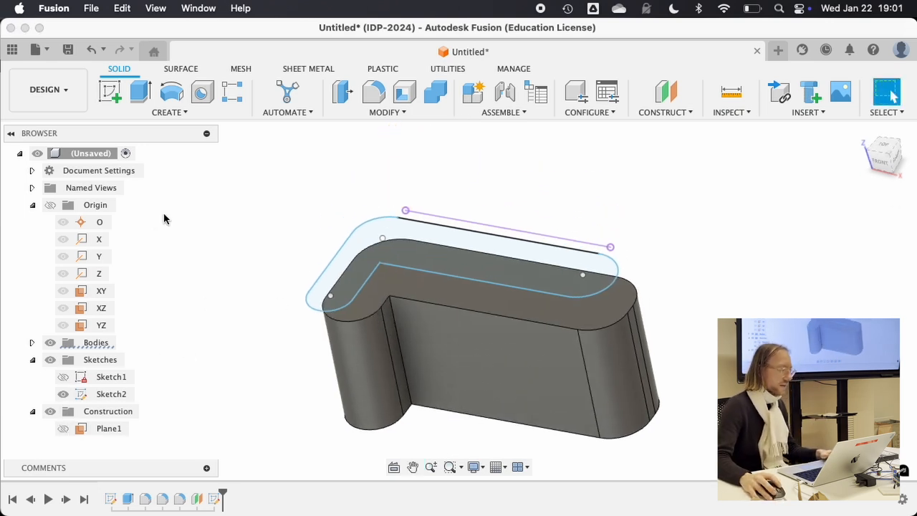
{"action": "middle_click_drag", "start_coordinate": [461, 220], "coordinate": [424, 311], "text": "shift"}
{"action": "middle_click_drag", "start_coordinate": [474, 254], "coordinate": [478, 140], "text": "shift"}
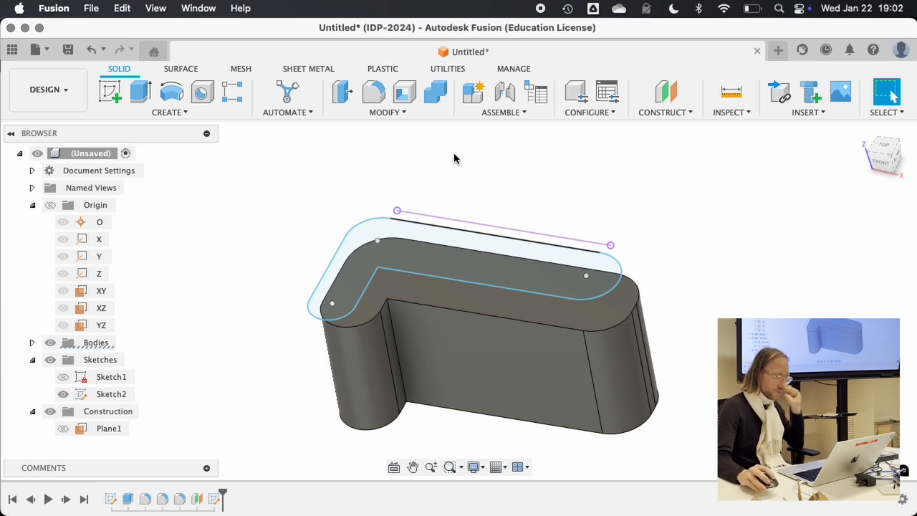
Start a loft from the solid's L-shaped top face to the L-shaped profile of Sketch2 above it.
{"action": "left_click", "coordinate": [186, 113]}
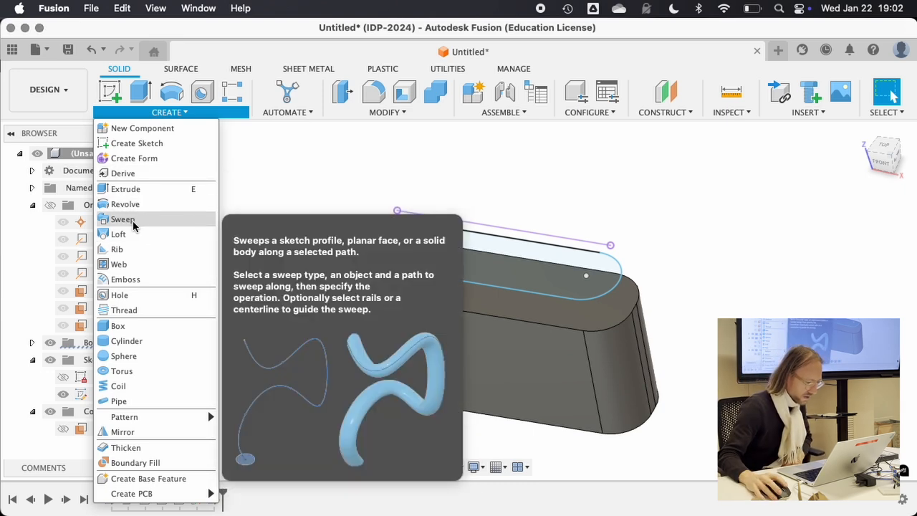
{"action": "left_click", "coordinate": [119, 234]}
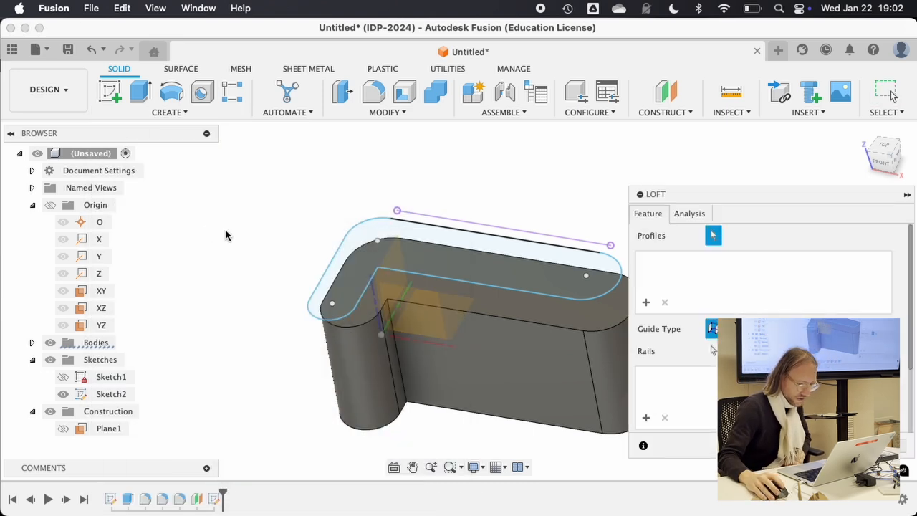
{"action": "middle_click_drag", "start_coordinate": [232, 250], "coordinate": [241, 204], "text": "shift"}
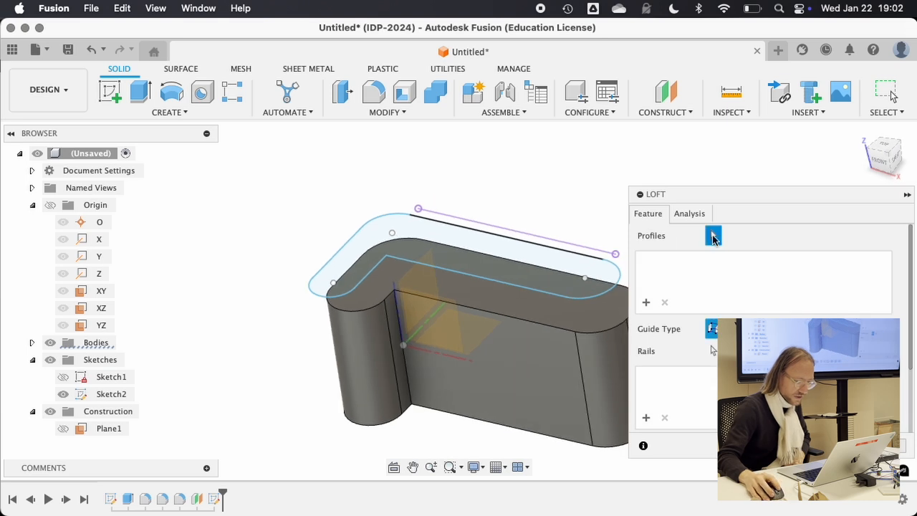
{"action": "left_click", "coordinate": [379, 287]}
{"action": "left_click", "coordinate": [359, 256]}
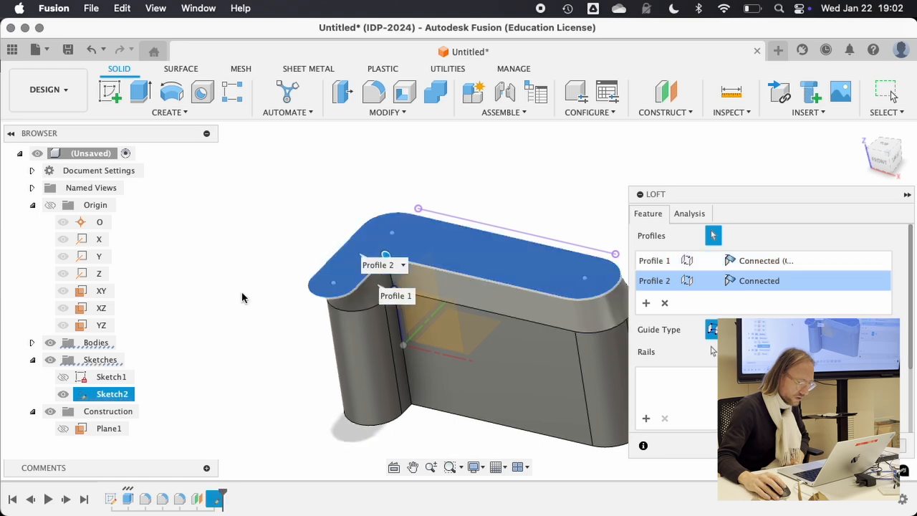
Examine the loft preview between the top face and the sketch profile from several angles and up close at the inner corner.
{"action": "middle_click_drag", "start_coordinate": [394, 292], "coordinate": [314, 244], "text": "shift"}
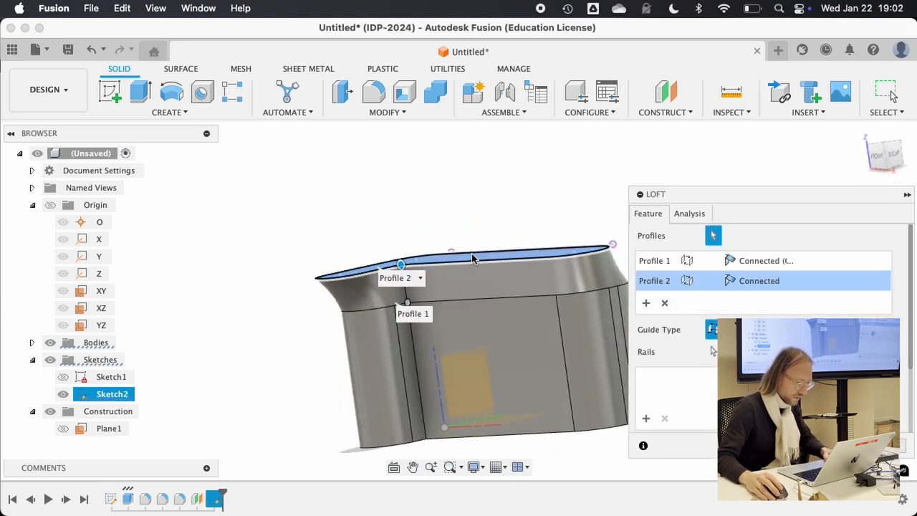
{"action": "middle_click_drag", "start_coordinate": [426, 212], "coordinate": [313, 160]}
{"action": "scroll", "coordinate": [343, 147], "scroll_direction": "up", "scroll_amount": 2}
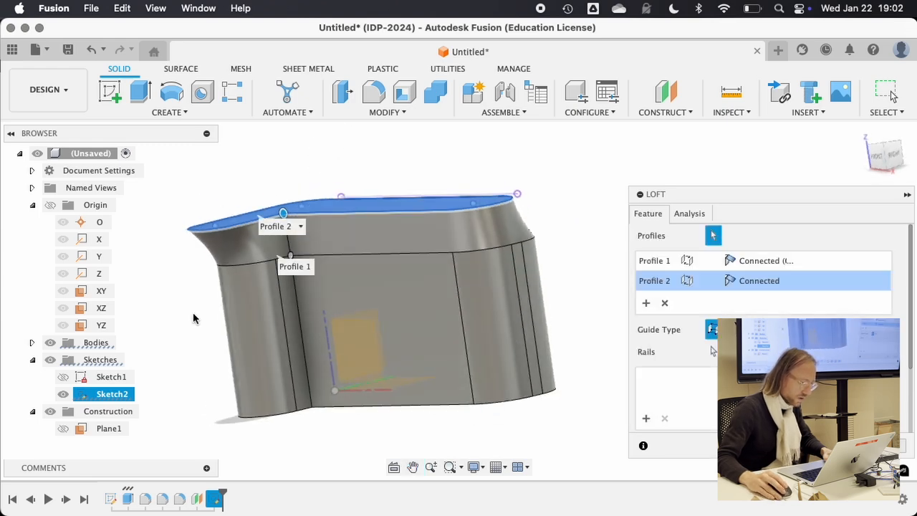
{"action": "middle_click_drag", "start_coordinate": [194, 317], "coordinate": [177, 323], "text": "shift"}
{"action": "middle_click_drag", "start_coordinate": [466, 149], "coordinate": [448, 200], "text": "shift"}
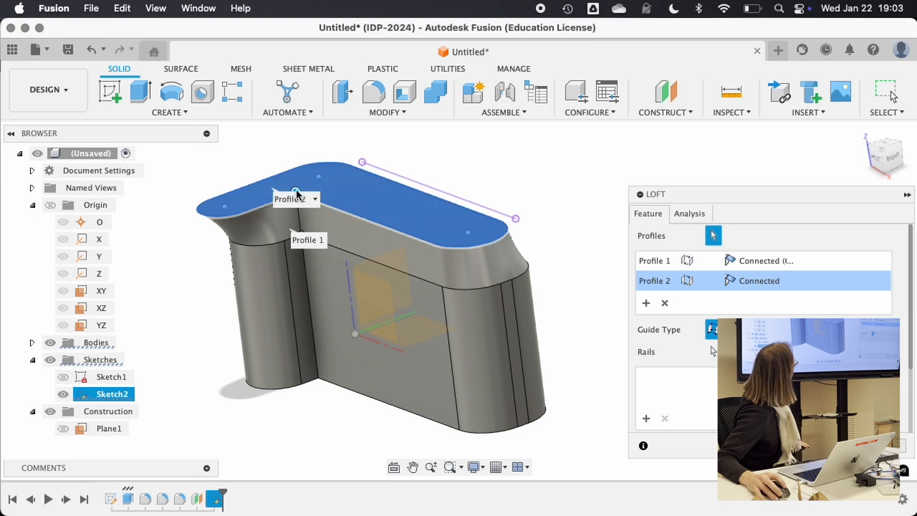
{"action": "middle_click_drag", "start_coordinate": [412, 275], "coordinate": [409, 217], "text": "shift"}
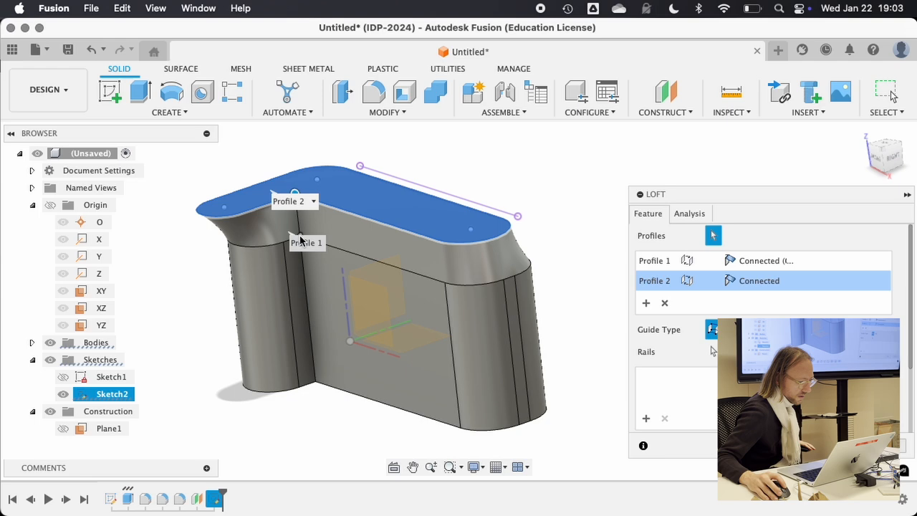
{"action": "middle_click_drag", "start_coordinate": [299, 214], "coordinate": [277, 227], "text": "shift"}
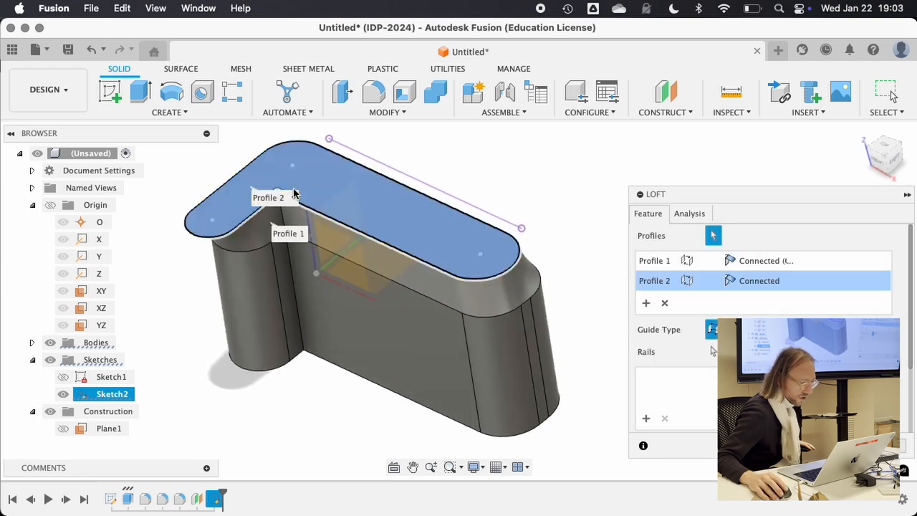
{"action": "scroll", "coordinate": [269, 195], "scroll_direction": "up", "scroll_amount": 5}
{"action": "left_click", "coordinate": [269, 197]}
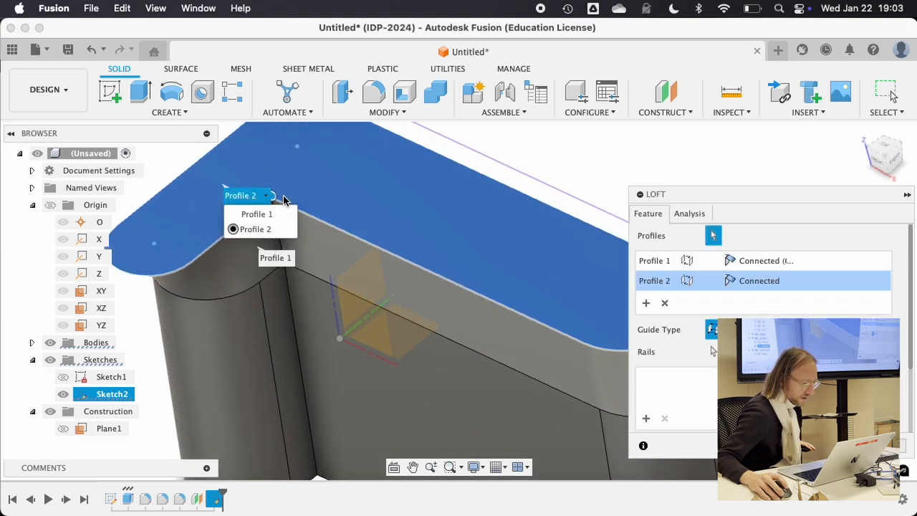
{"action": "left_click", "coordinate": [276, 198]}
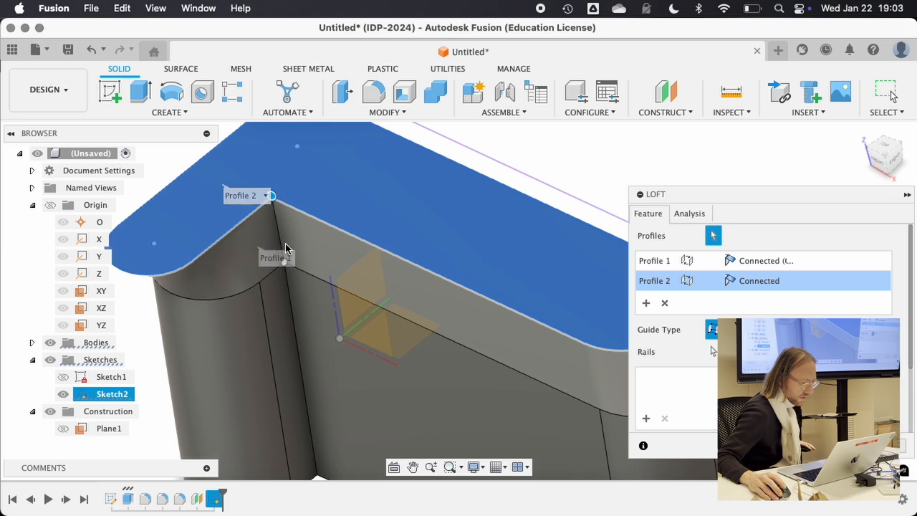
{"action": "scroll", "coordinate": [281, 247], "scroll_direction": "down", "scroll_amount": 5}
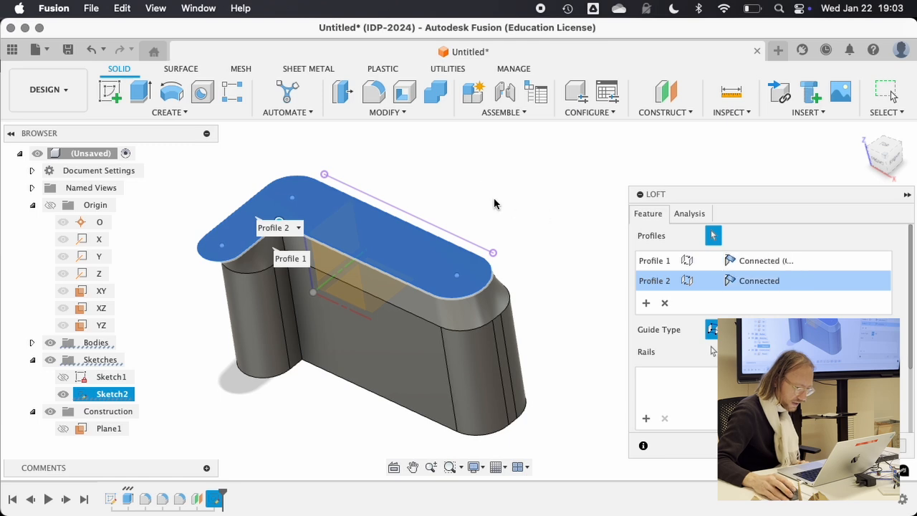
{"action": "middle_click_drag", "start_coordinate": [494, 197], "coordinate": [507, 264], "text": "shift"}
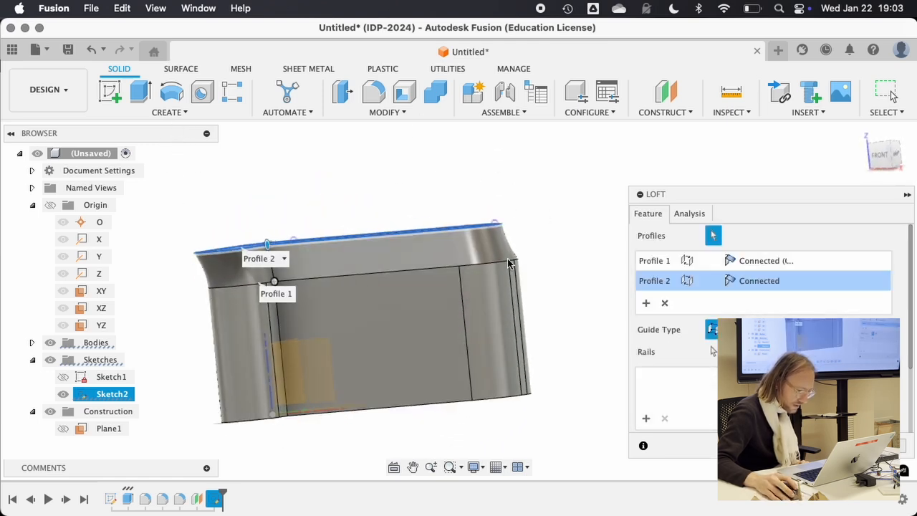
{"action": "scroll", "coordinate": [471, 235], "scroll_direction": "up", "scroll_amount": 3}
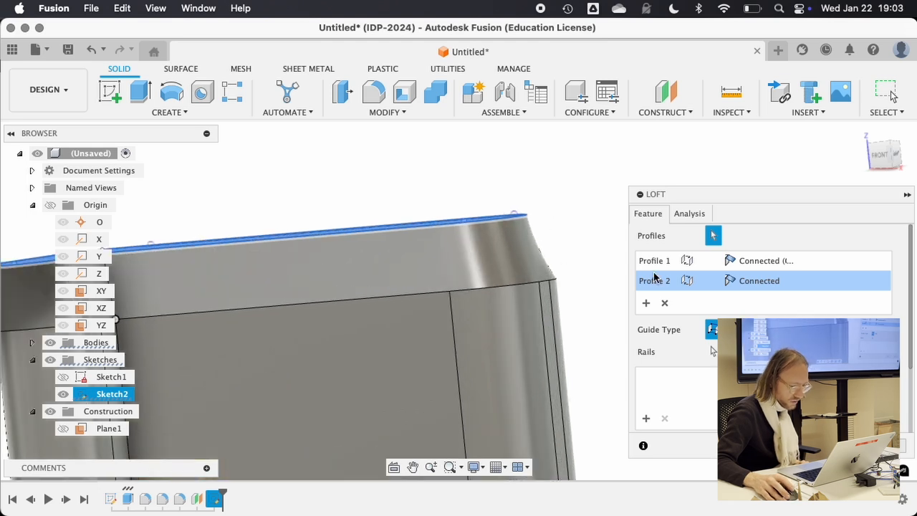
Review the continuity options of both loft profiles, keeping them Connected, and look through the guide and analysis settings.
{"action": "left_click", "coordinate": [771, 263]}
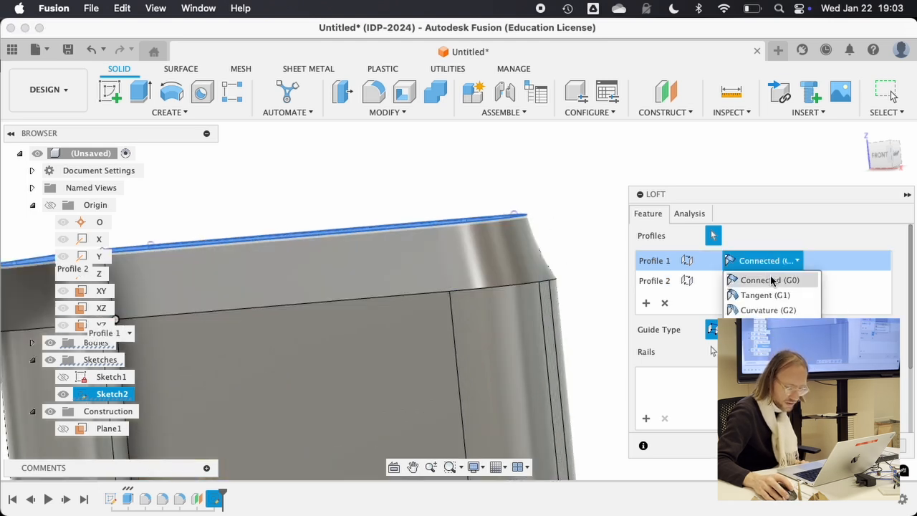
{"action": "left_click", "coordinate": [770, 279]}
{"action": "left_click", "coordinate": [773, 281]}
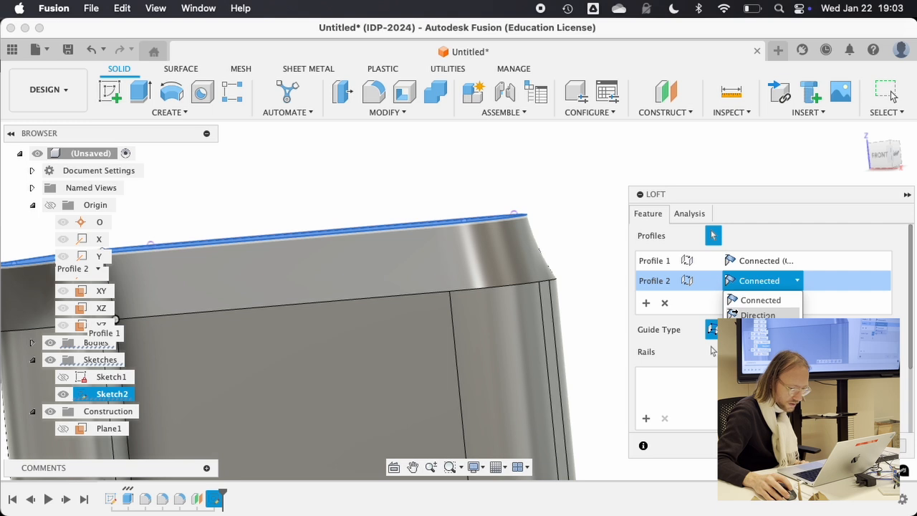
{"action": "left_click", "coordinate": [759, 300]}
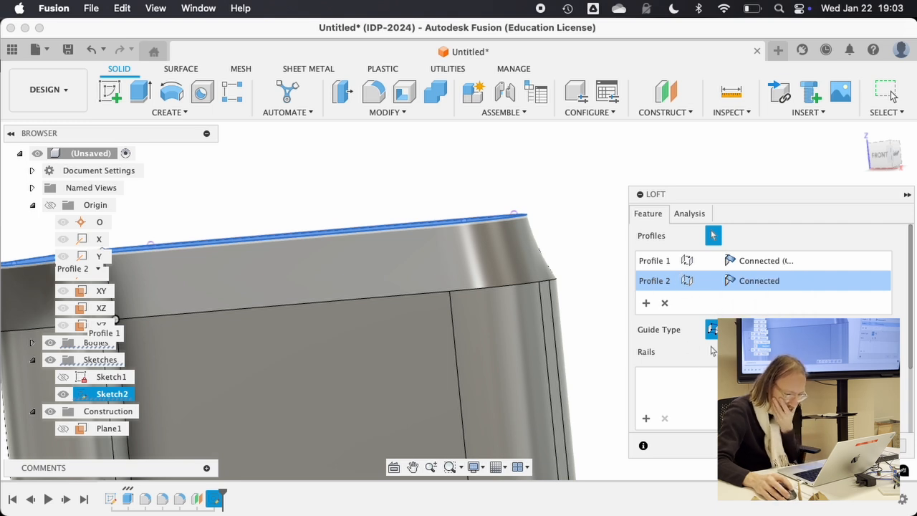
{"action": "left_click", "coordinate": [731, 331]}
{"action": "left_click", "coordinate": [711, 331]}
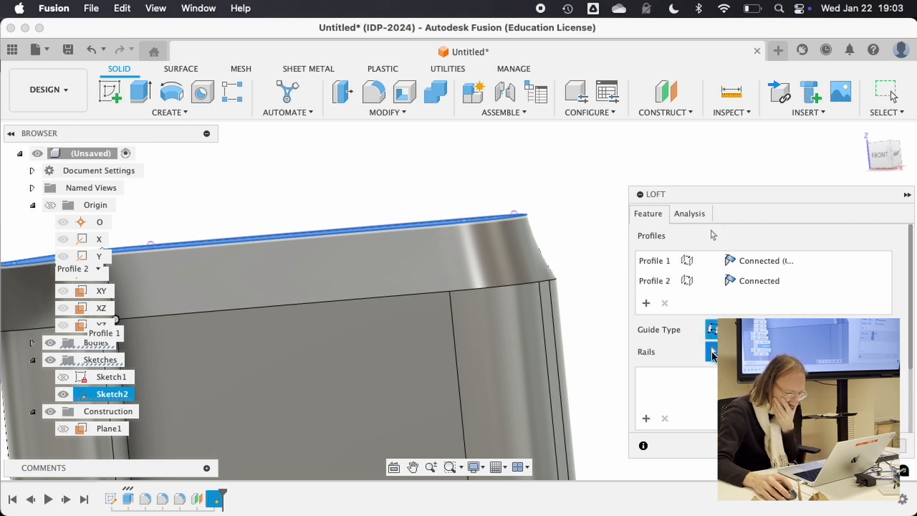
{"action": "left_click", "coordinate": [684, 215]}
{"action": "left_click", "coordinate": [650, 216]}
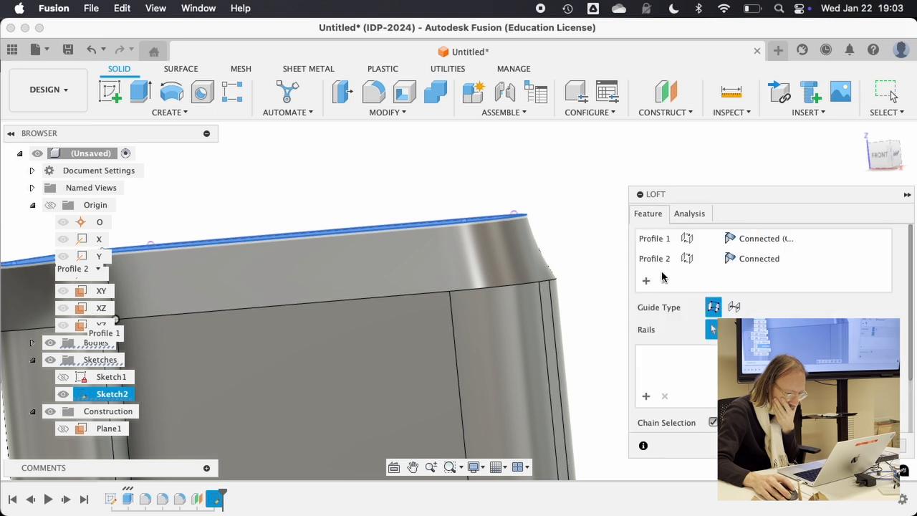
Try the Direction condition on Profile 2 and return it to Connected, keeping Profile 1 at Connected (G0).
{"action": "left_click", "coordinate": [745, 262]}
{"action": "left_click", "coordinate": [748, 293]}
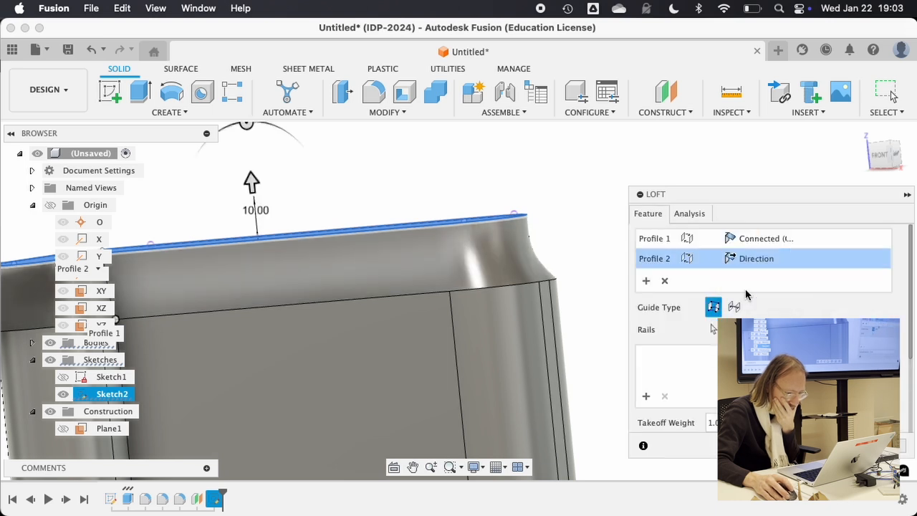
{"action": "left_click", "coordinate": [749, 259]}
{"action": "left_click", "coordinate": [749, 280]}
{"action": "left_click", "coordinate": [760, 238]}
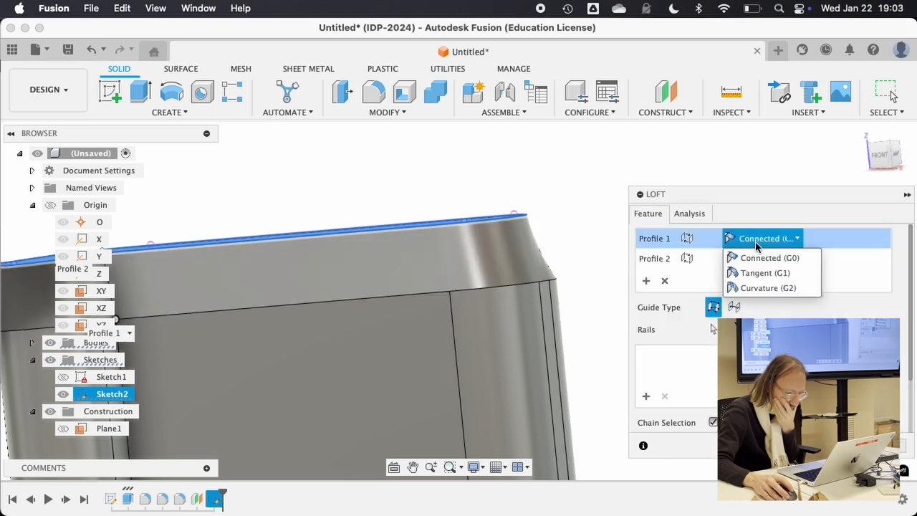
{"action": "left_click", "coordinate": [765, 257]}
Try to use the outer edge of the sketch outline as a rail for the loft, and leave the command.
{"action": "scroll", "coordinate": [417, 270], "scroll_direction": "down", "scroll_amount": 10}
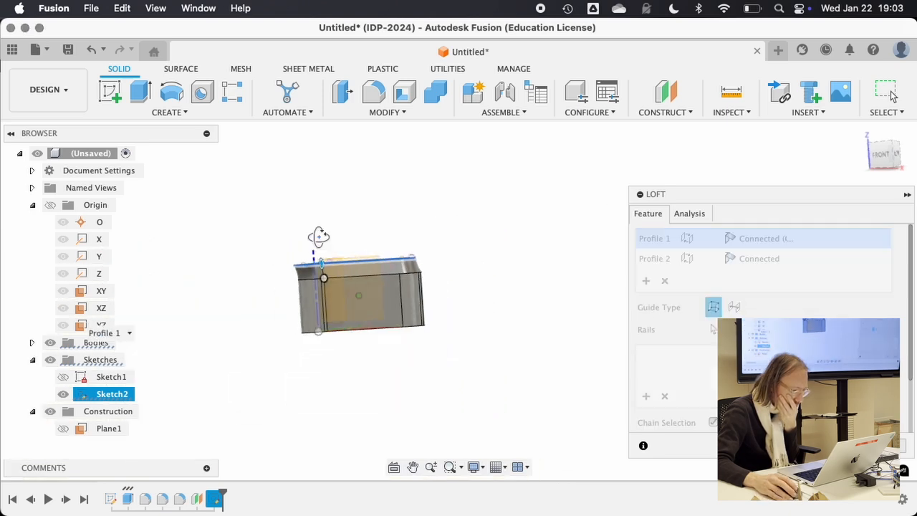
{"action": "middle_click_drag", "start_coordinate": [318, 237], "coordinate": [494, 320], "text": "shift"}
{"action": "scroll", "coordinate": [329, 290], "scroll_direction": "up", "scroll_amount": 3}
{"action": "scroll", "coordinate": [266, 248], "scroll_direction": "up", "scroll_amount": 10}
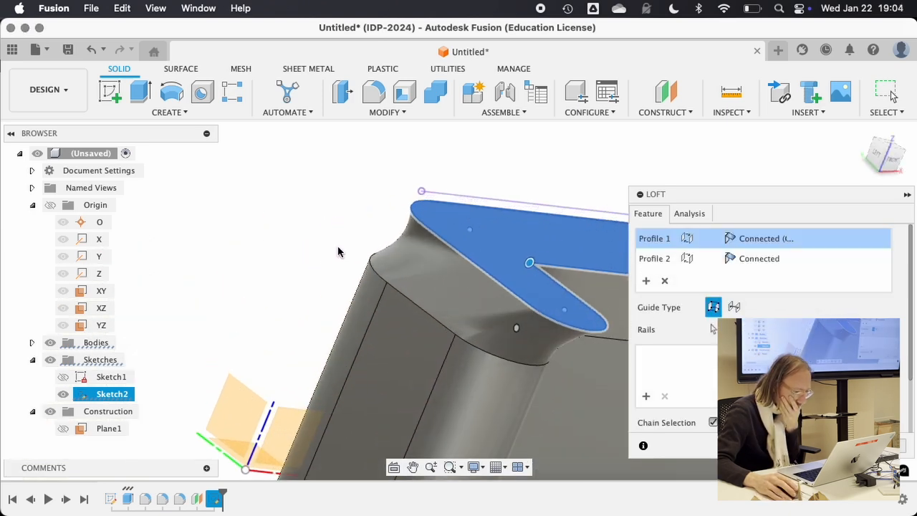
{"action": "middle_click_drag", "start_coordinate": [339, 252], "coordinate": [373, 312], "text": "shift"}
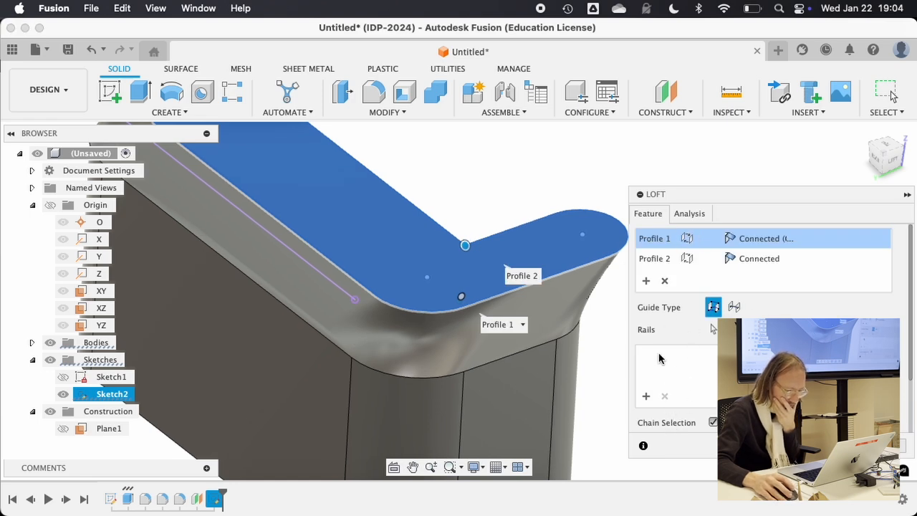
{"action": "left_click", "coordinate": [645, 396]}
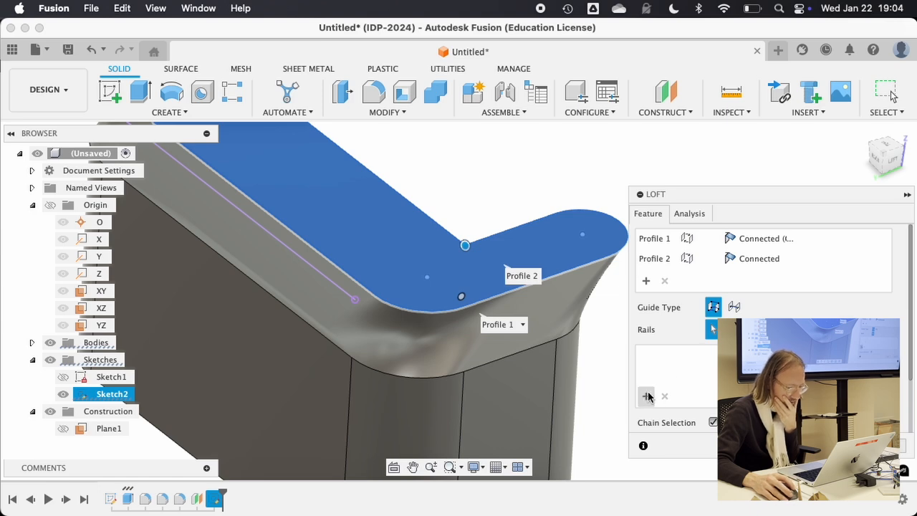
{"action": "left_click", "coordinate": [371, 301]}
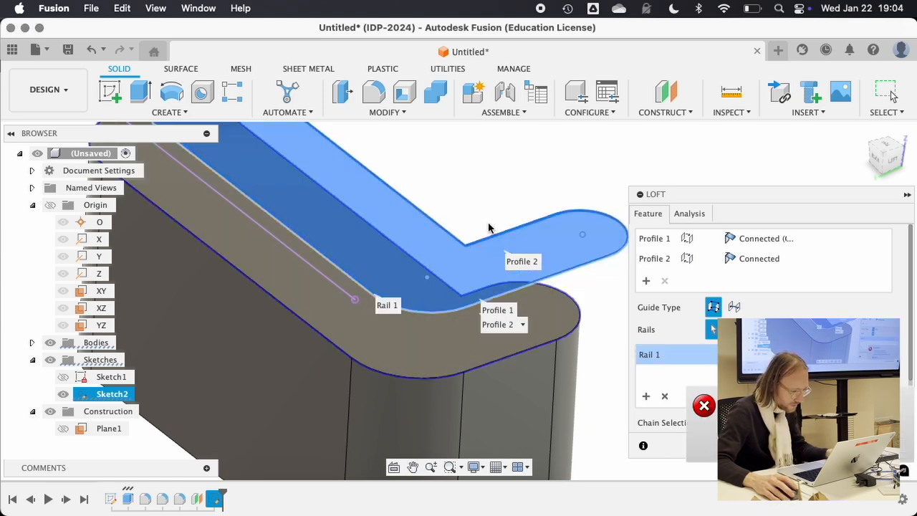
{"action": "key", "text": "Return"}
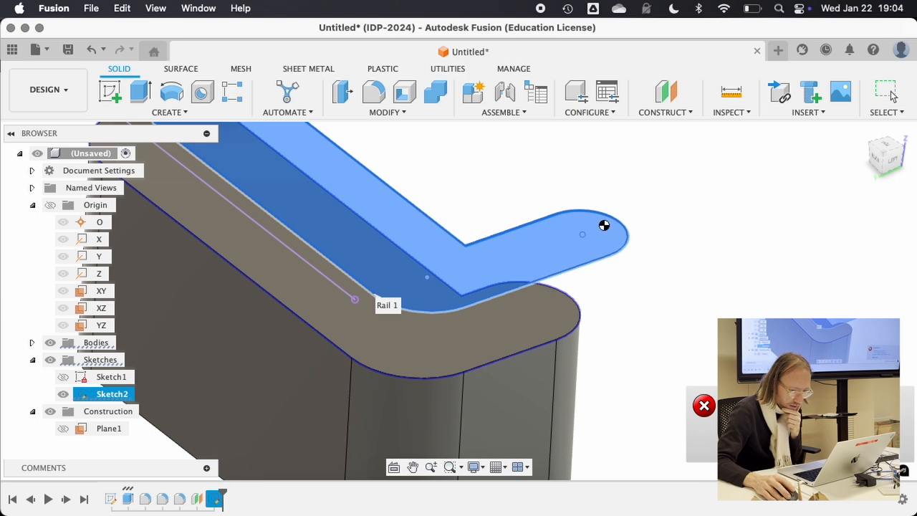
{"action": "middle_click_drag", "start_coordinate": [552, 235], "coordinate": [416, 263], "text": "shift"}
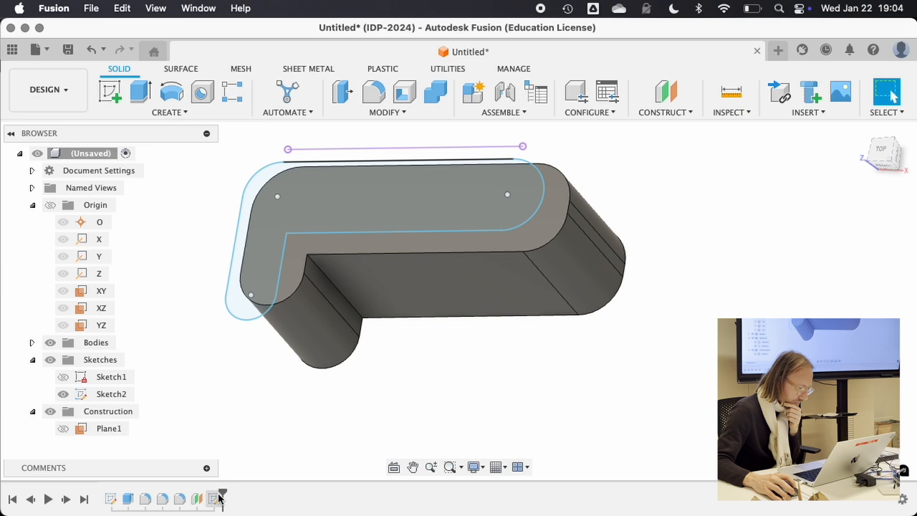
Edit the fillet on the two edges at the long arm's end, increasing its radius until the end is fully rounded.
{"action": "right_click", "coordinate": [146, 499]}
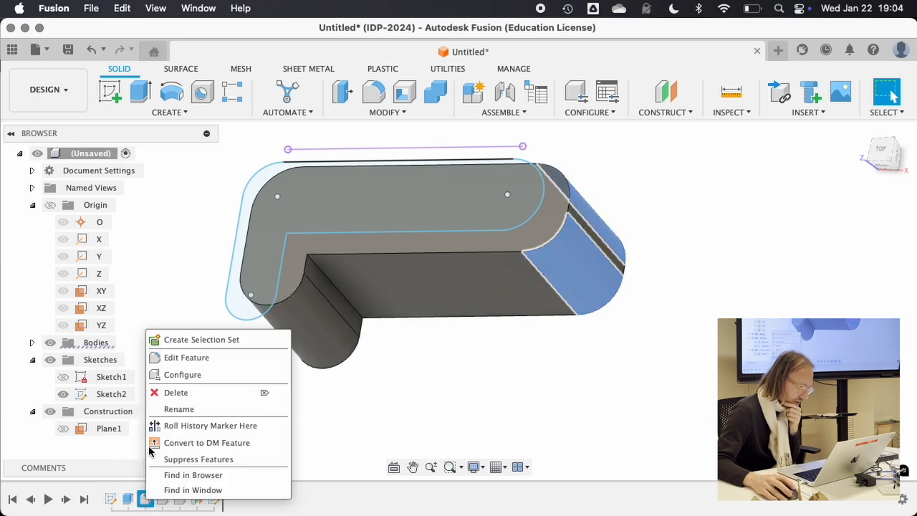
{"action": "left_click", "coordinate": [189, 356]}
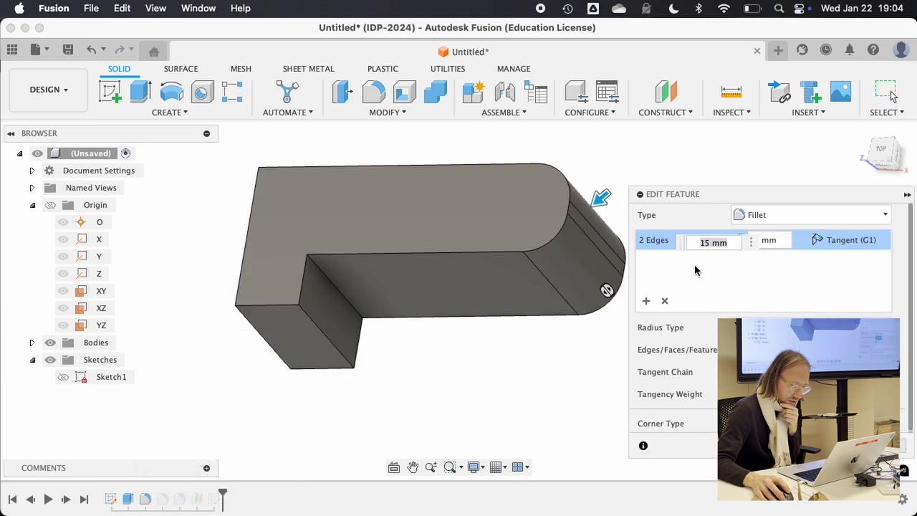
{"action": "type", "text": "34"}
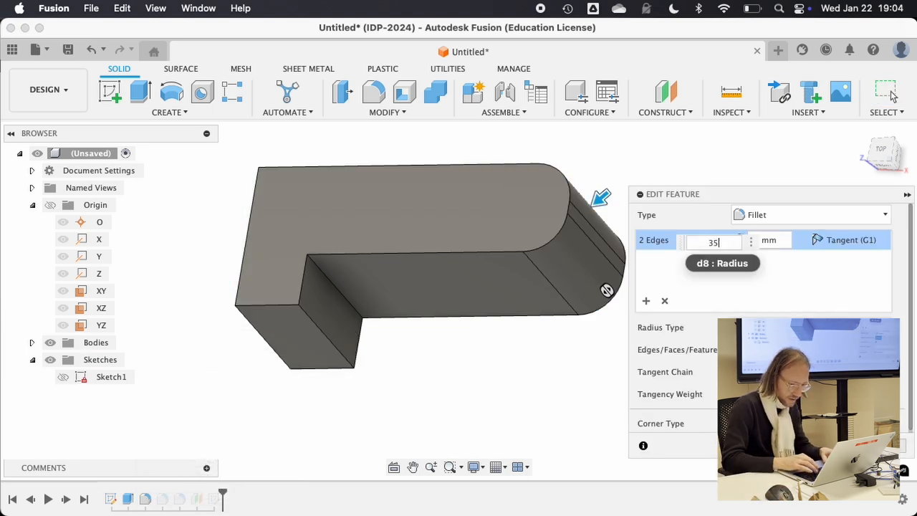
{"action": "key", "text": "Return"}
{"action": "type", "text": "m"}
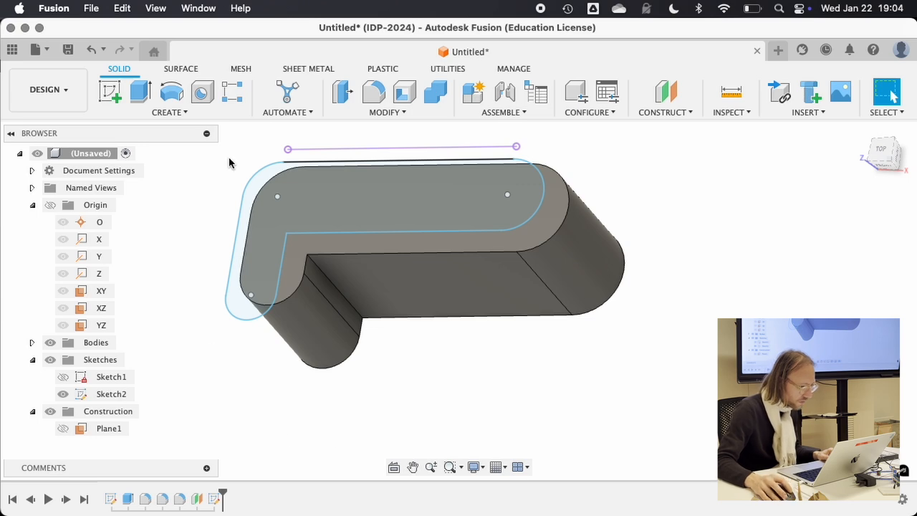
Loft from the solid's top face to the L-shaped profile of Sketch2 above it.
{"action": "left_click", "coordinate": [206, 115]}
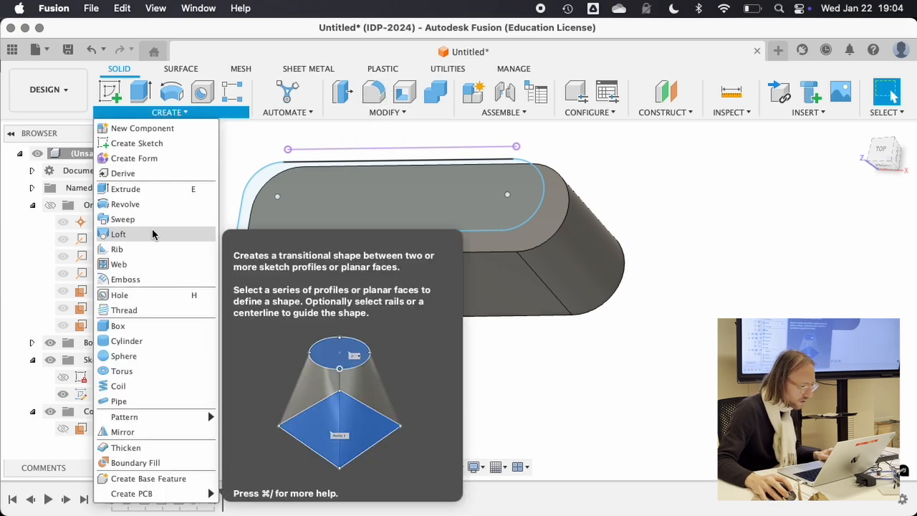
{"action": "left_click", "coordinate": [152, 233]}
{"action": "left_click", "coordinate": [286, 235]}
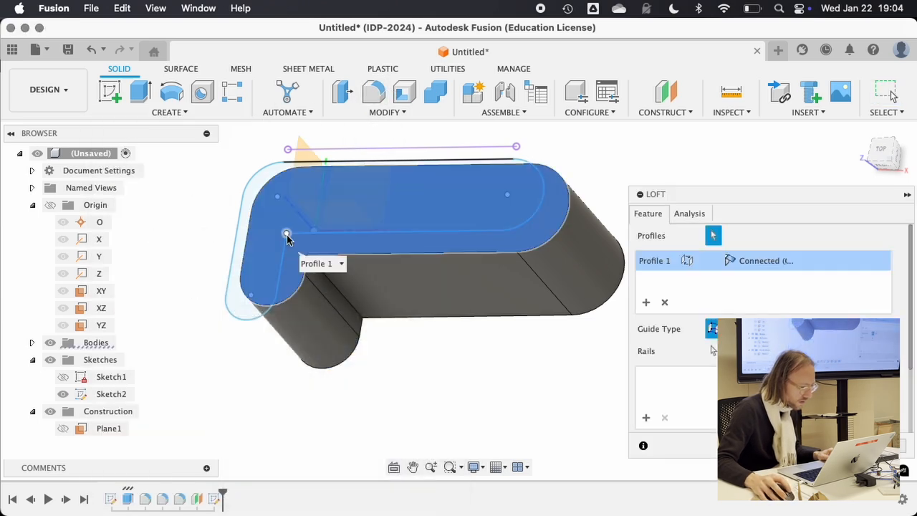
{"action": "left_click", "coordinate": [255, 193]}
{"action": "mouse_move", "coordinate": [270, 218]}
{"action": "middle_mouse_down", "text": "shift"}
{"action": "mouse_move", "coordinate": [370, 224]}
{"action": "mouse_move", "coordinate": [328, 165]}
{"action": "mouse_move", "coordinate": [282, 222]}
{"action": "mouse_move", "coordinate": [308, 215]}
{"action": "mouse_move", "coordinate": [337, 186]}
{"action": "mouse_move", "coordinate": [322, 230]}
{"action": "mouse_move", "coordinate": [331, 238]}
{"action": "middle_mouse_up", "text": "shift"}
{"action": "key", "text": "Return"}
{"action": "middle_click_drag", "start_coordinate": [712, 350], "coordinate": [438, 320], "text": "shift"}
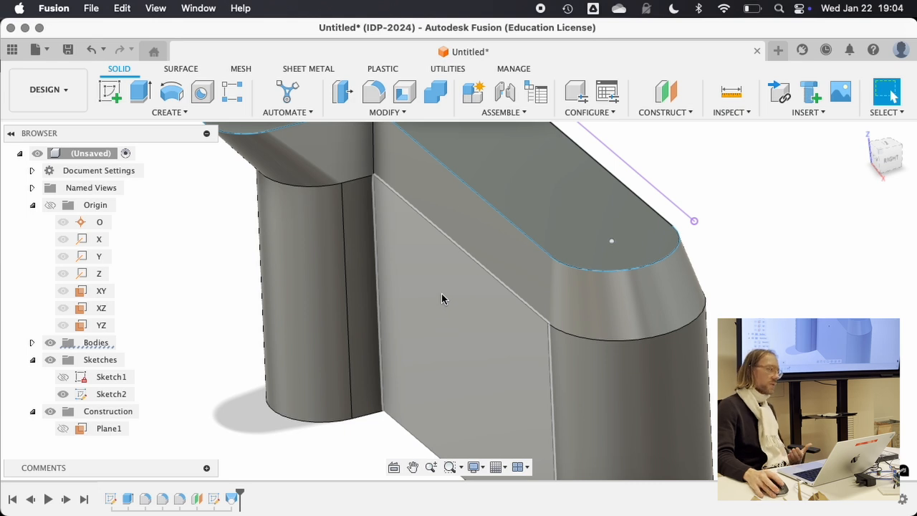
Examine the loft transition between the rounded solid and the L-shaped profile from all sides.
{"action": "scroll", "coordinate": [430, 327], "scroll_direction": "down", "scroll_amount": 5}
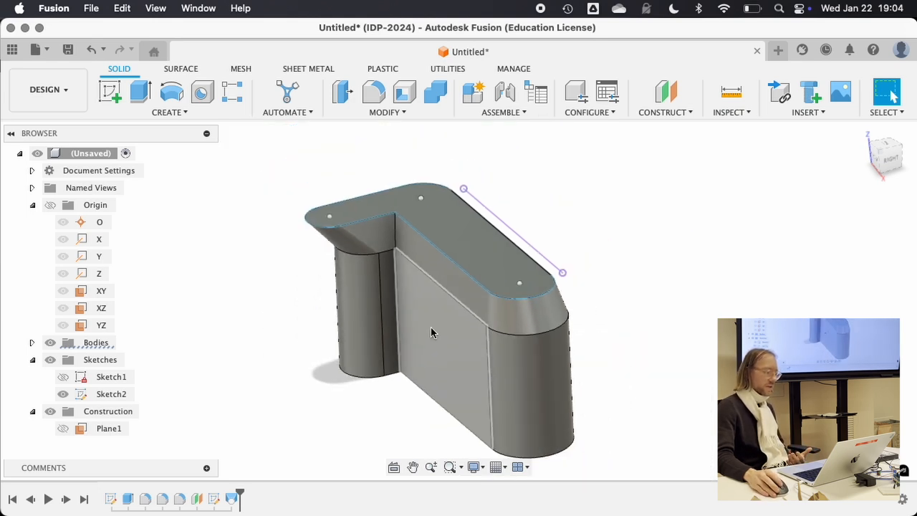
{"action": "middle_click_drag", "start_coordinate": [430, 327], "coordinate": [509, 310], "text": "shift"}
{"action": "mouse_move", "coordinate": [315, 283]}
{"action": "middle_mouse_down", "text": "shift"}
{"action": "mouse_move", "coordinate": [293, 277]}
{"action": "mouse_move", "coordinate": [319, 346]}
{"action": "mouse_move", "coordinate": [335, 344]}
{"action": "middle_mouse_up", "text": "shift"}
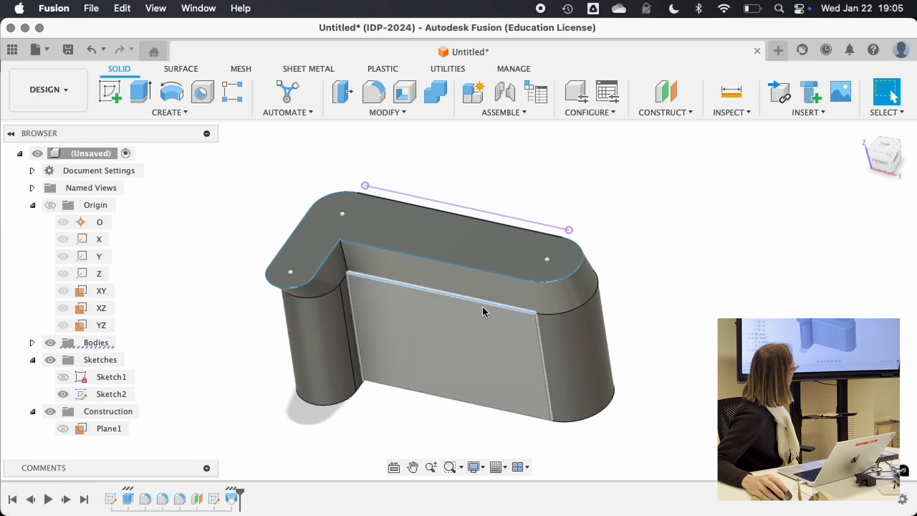
{"action": "mouse_move", "coordinate": [483, 309]}
{"action": "middle_mouse_down", "text": "shift"}
{"action": "mouse_move", "coordinate": [438, 284]}
{"action": "mouse_move", "coordinate": [432, 214]}
{"action": "mouse_move", "coordinate": [409, 276]}
{"action": "mouse_move", "coordinate": [477, 231]}
{"action": "mouse_move", "coordinate": [438, 255]}
{"action": "middle_mouse_up", "text": "shift"}
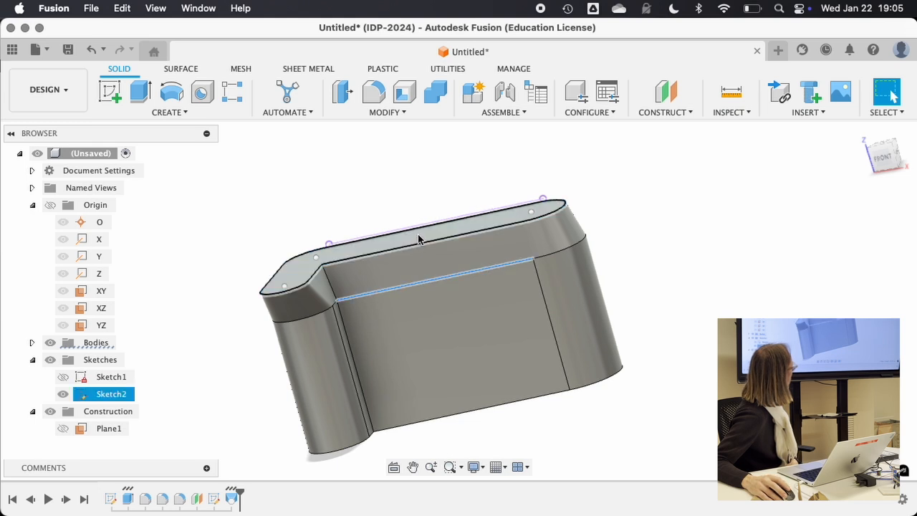
{"action": "middle_click_drag", "start_coordinate": [419, 240], "coordinate": [455, 304], "text": "shift"}
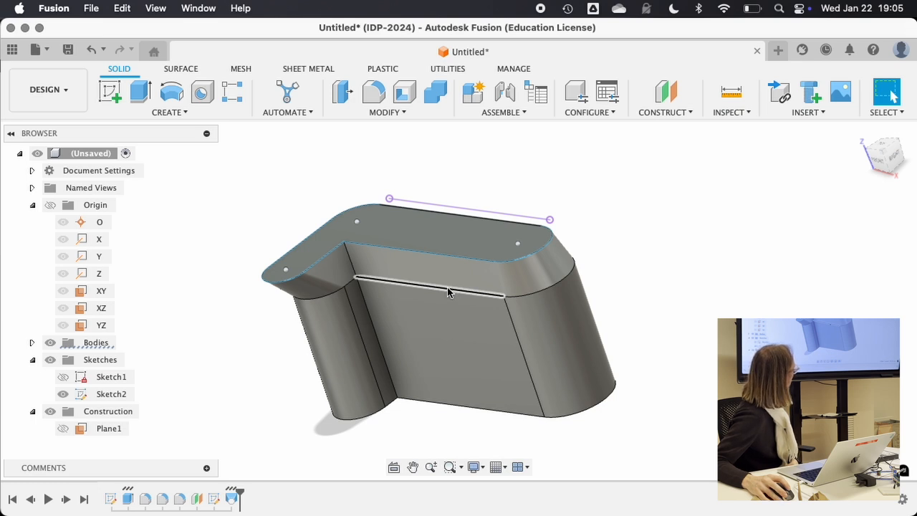
{"action": "middle_click_drag", "start_coordinate": [522, 298], "coordinate": [409, 344], "text": "shift"}
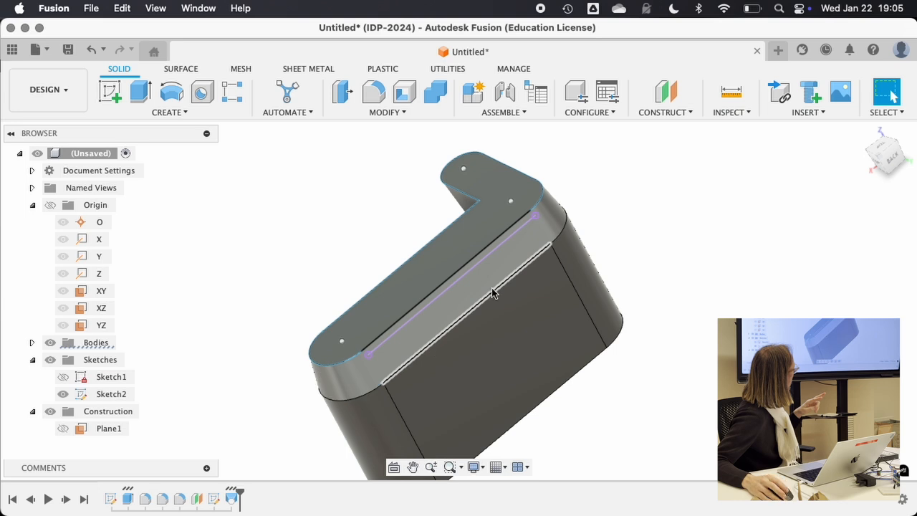
{"action": "middle_click_drag", "start_coordinate": [492, 292], "coordinate": [505, 345], "text": "shift"}
{"action": "left_click", "coordinate": [534, 334]}
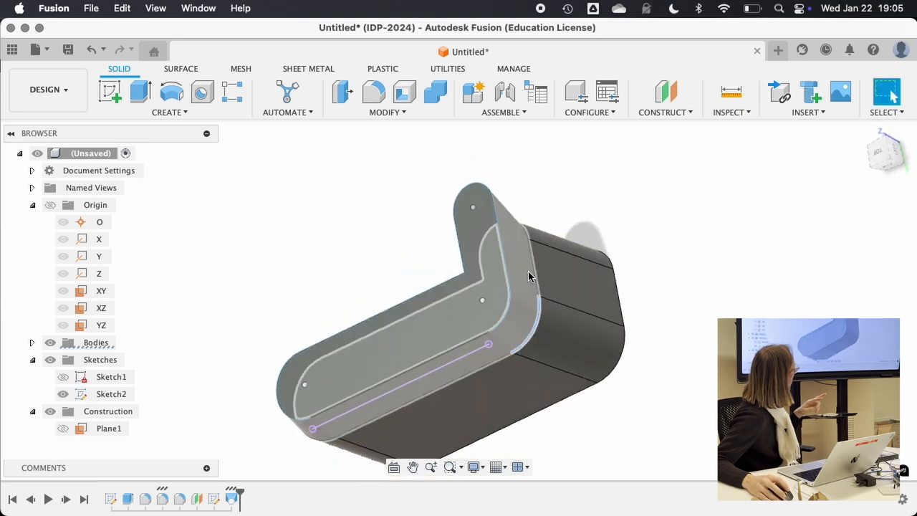
{"action": "left_click", "coordinate": [536, 265]}
{"action": "middle_click_drag", "start_coordinate": [517, 233], "coordinate": [541, 353], "text": "shift"}
{"action": "middle_click_drag", "start_coordinate": [521, 410], "coordinate": [301, 304], "text": "shift"}
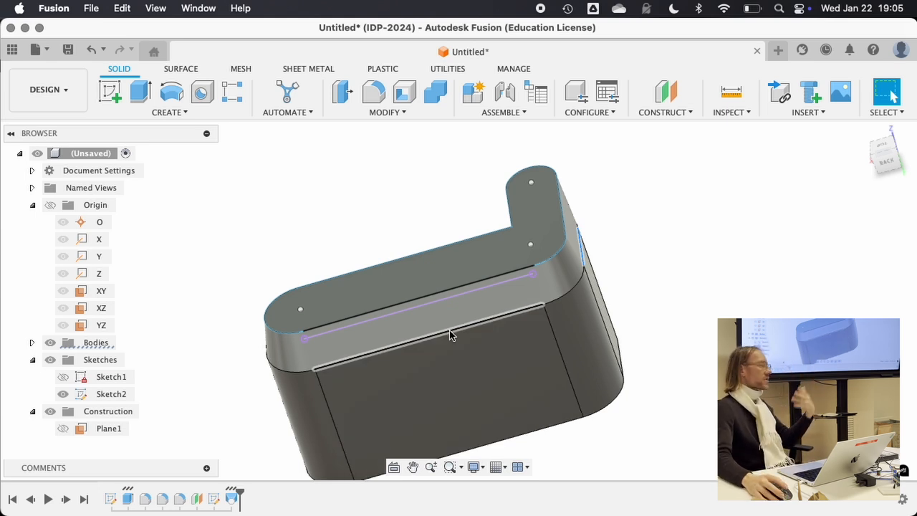
{"action": "middle_click_drag", "start_coordinate": [449, 334], "coordinate": [467, 253], "text": "shift"}
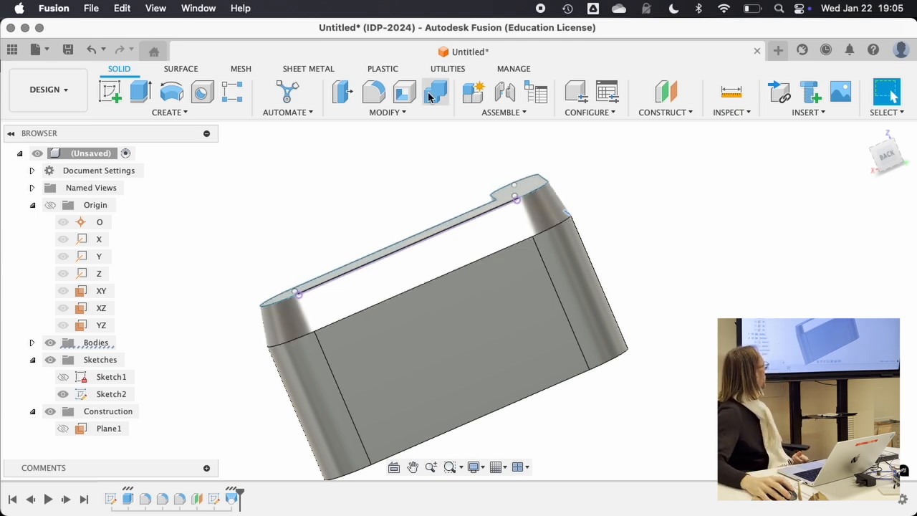
{"action": "middle_click_drag", "start_coordinate": [407, 263], "coordinate": [892, 95], "text": "shift"}
{"action": "scroll", "coordinate": [531, 300], "scroll_direction": "up", "scroll_amount": 10}
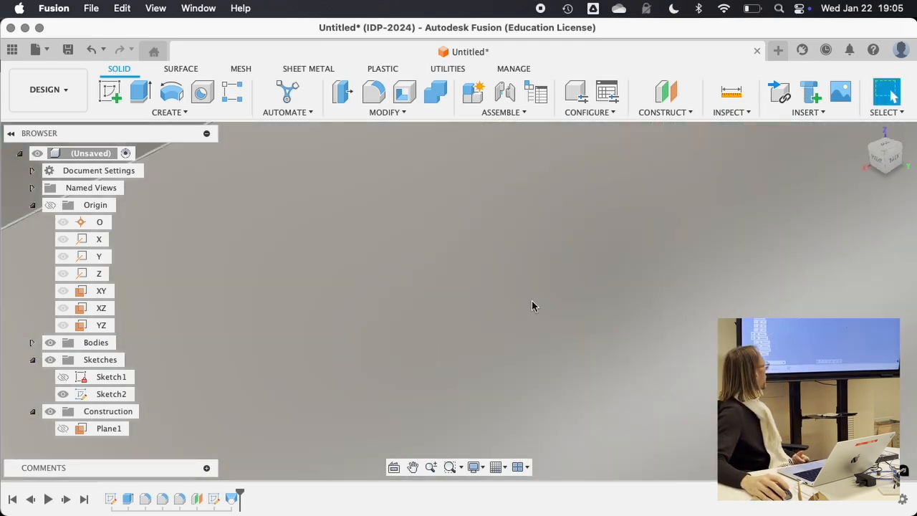
{"action": "scroll", "coordinate": [356, 313], "scroll_direction": "down", "scroll_amount": 15}
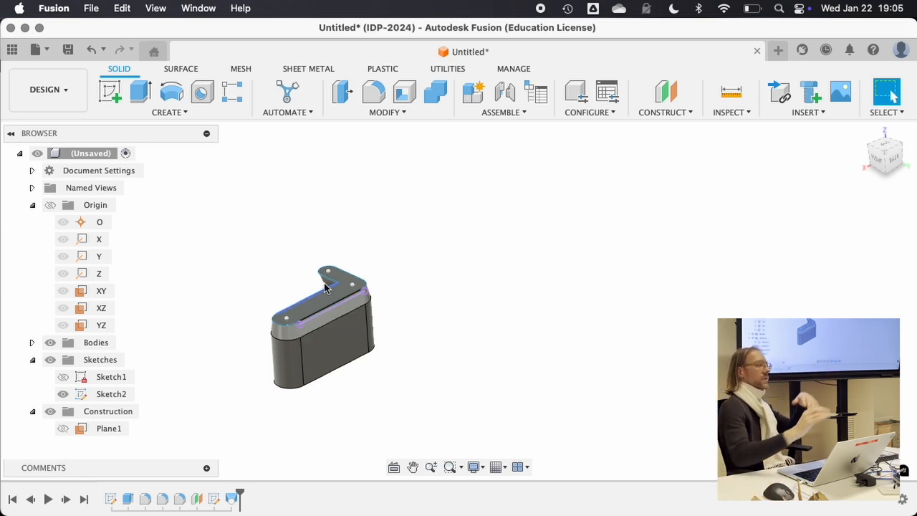
{"action": "scroll", "coordinate": [424, 302], "scroll_direction": "down", "scroll_amount": 2}
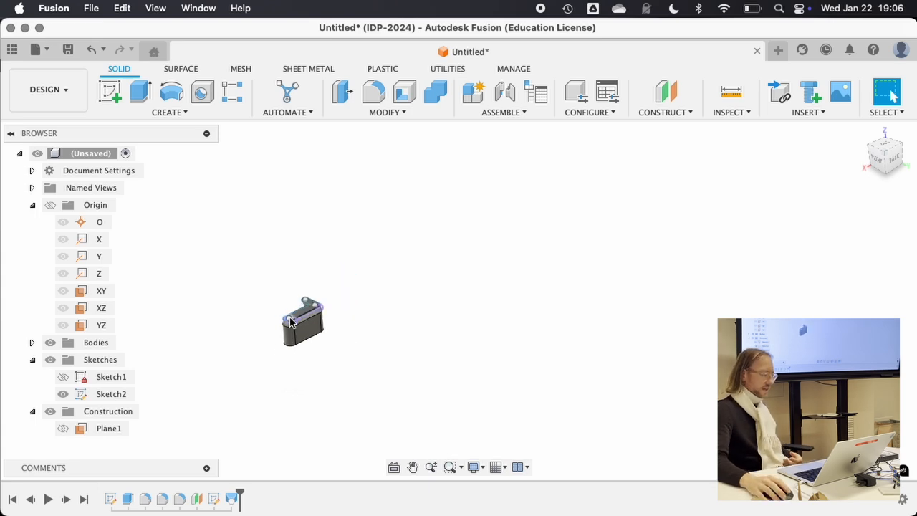
{"action": "scroll", "coordinate": [287, 341], "scroll_direction": "up", "scroll_amount": 10}
{"action": "middle_click_drag", "start_coordinate": [204, 323], "coordinate": [347, 288], "text": "shift"}
{"action": "scroll", "coordinate": [332, 286], "scroll_direction": "down", "scroll_amount": 3}
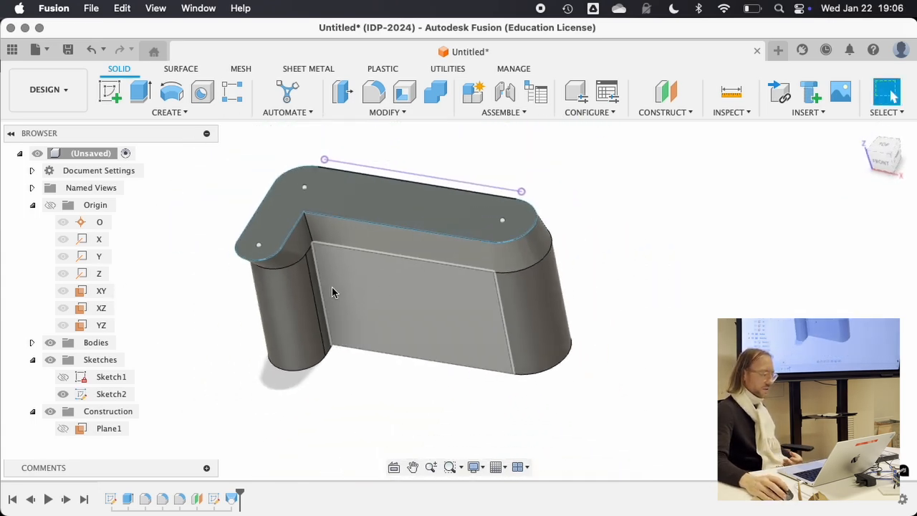
{"action": "mouse_move", "coordinate": [285, 291]}
{"action": "middle_mouse_down", "text": "shift"}
{"action": "mouse_move", "coordinate": [326, 208]}
{"action": "mouse_move", "coordinate": [317, 191]}
{"action": "mouse_move", "coordinate": [369, 197]}
{"action": "mouse_move", "coordinate": [247, 194]}
{"action": "middle_mouse_up", "text": "shift"}
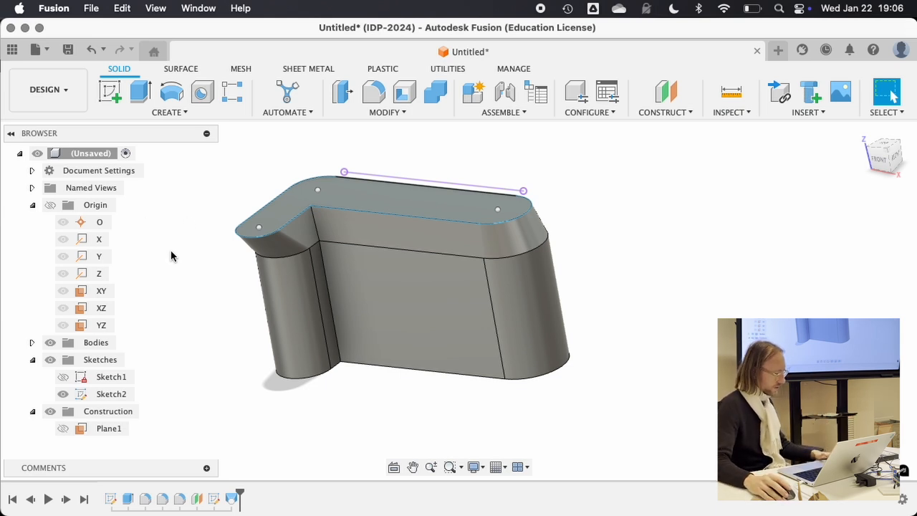
{"action": "middle_click_drag", "start_coordinate": [450, 272], "coordinate": [249, 281], "text": "shift"}
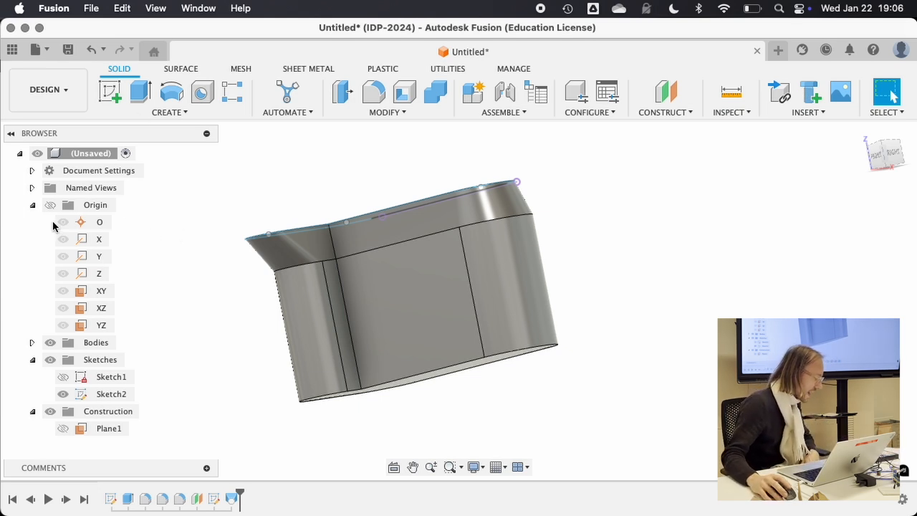
{"action": "middle_click_drag", "start_coordinate": [401, 286], "coordinate": [350, 285], "text": "shift"}
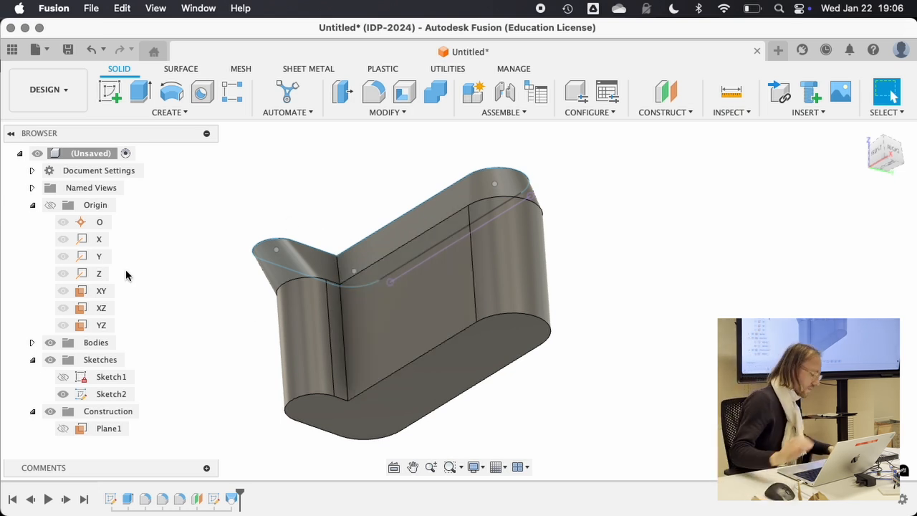
{"action": "middle_click_drag", "start_coordinate": [290, 178], "coordinate": [383, 196], "text": "shift"}
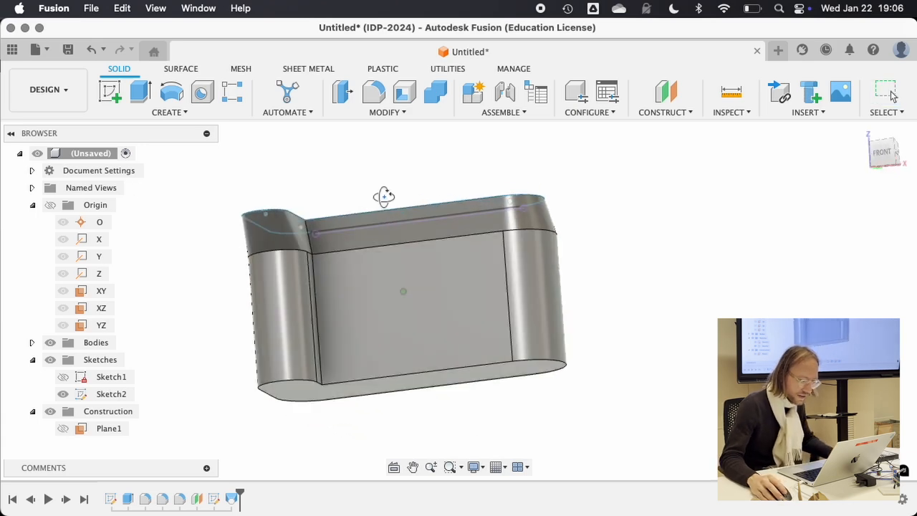
Create a sketch on the flat inner side face of the long arm and draw a circle about 50 mm in diameter near its middle.
{"action": "left_click", "coordinate": [676, 115]}
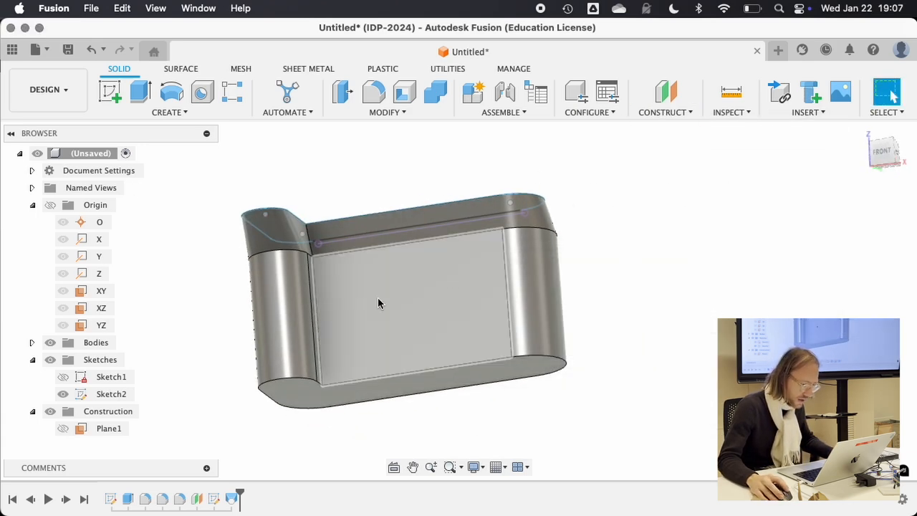
{"action": "left_click", "coordinate": [374, 300]}
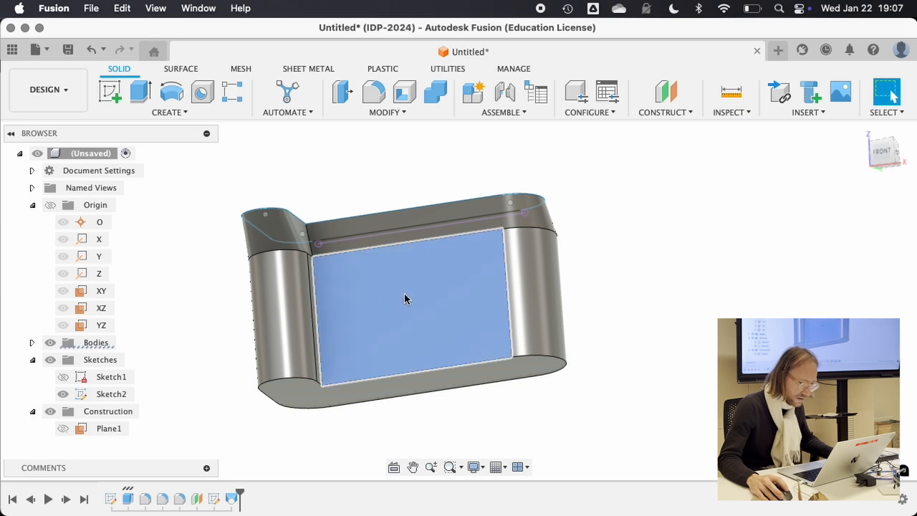
{"action": "right_click", "coordinate": [378, 286]}
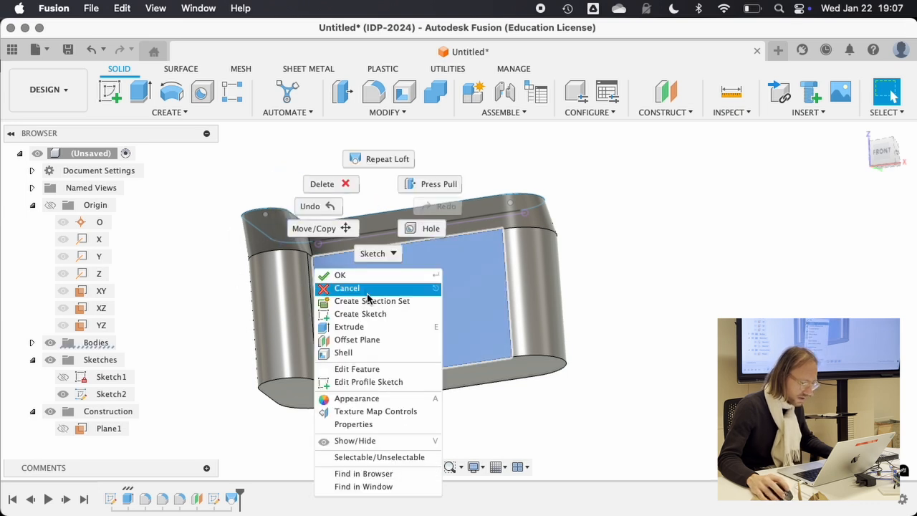
{"action": "left_click", "coordinate": [346, 287]}
{"action": "middle_click_drag", "start_coordinate": [386, 302], "coordinate": [467, 242], "text": "shift"}
{"action": "right_click", "coordinate": [408, 207]}
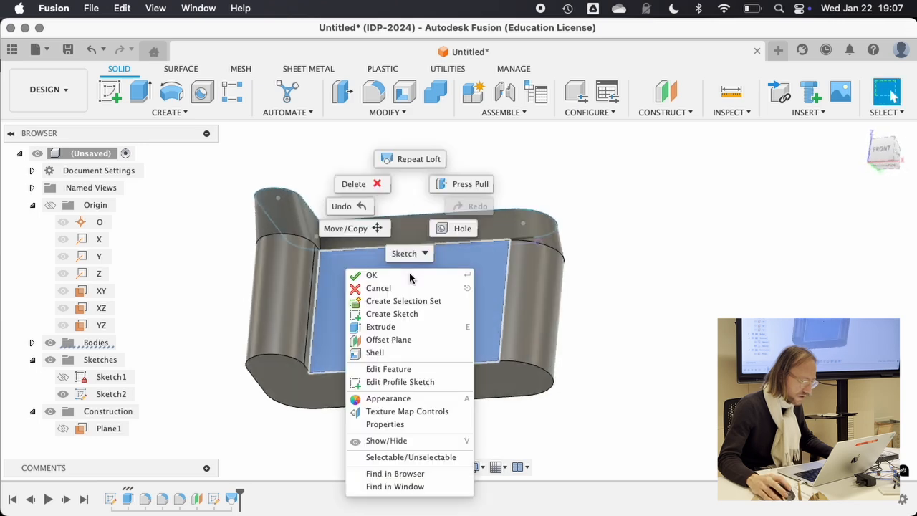
{"action": "left_click", "coordinate": [391, 315]}
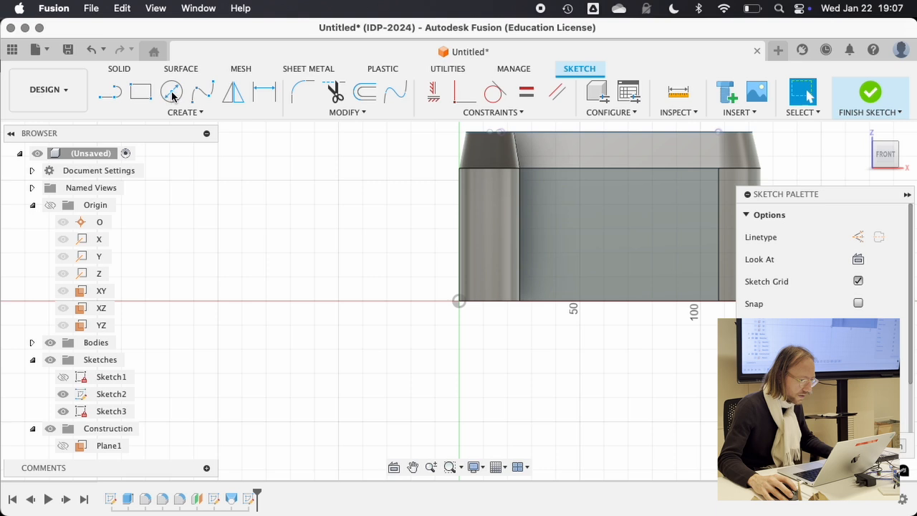
{"action": "left_click", "coordinate": [173, 96]}
{"action": "left_click", "coordinate": [608, 234]}
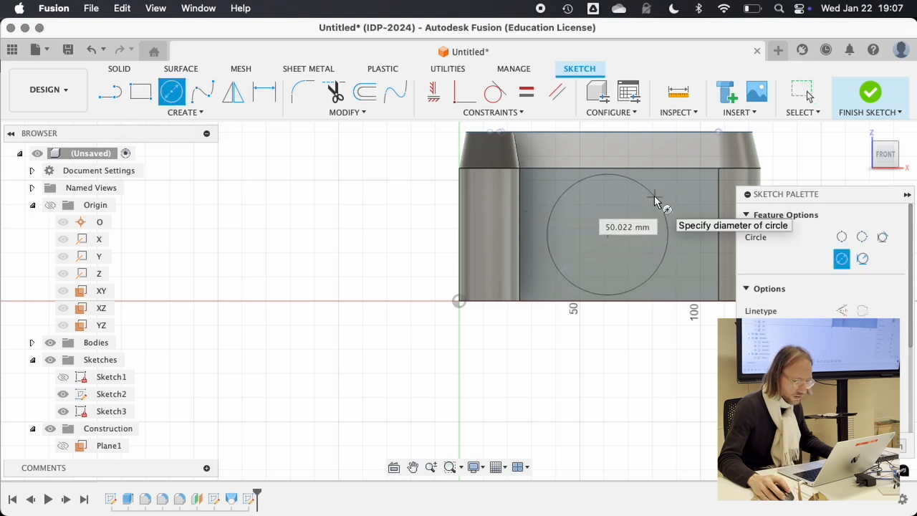
{"action": "left_click", "coordinate": [659, 199]}
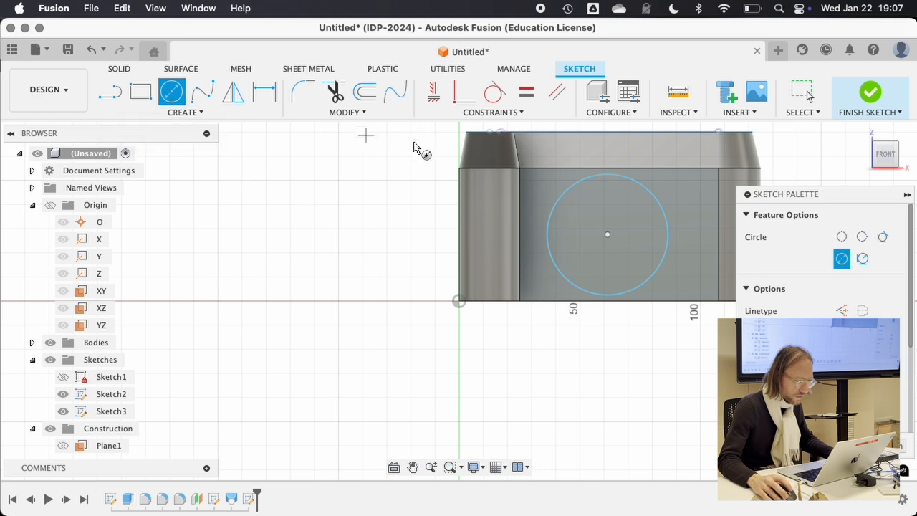
{"action": "key", "text": "Escape"}
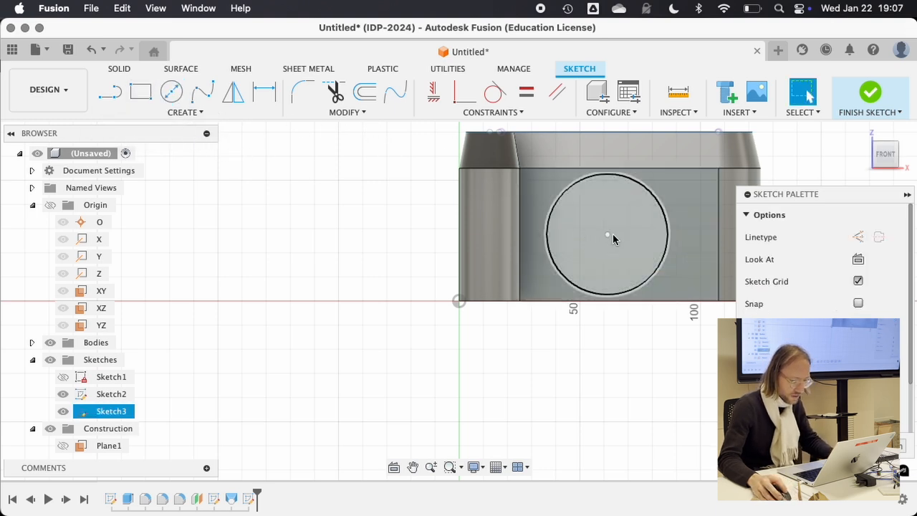
Move the circle upward and enlarge it slightly so that it crosses the face's upper edge, and finish the sketch.
{"action": "left_click_drag", "start_coordinate": [608, 235], "coordinate": [612, 219]}
{"action": "left_click_drag", "start_coordinate": [649, 271], "coordinate": [653, 269]}
{"action": "left_click", "coordinate": [362, 292]}
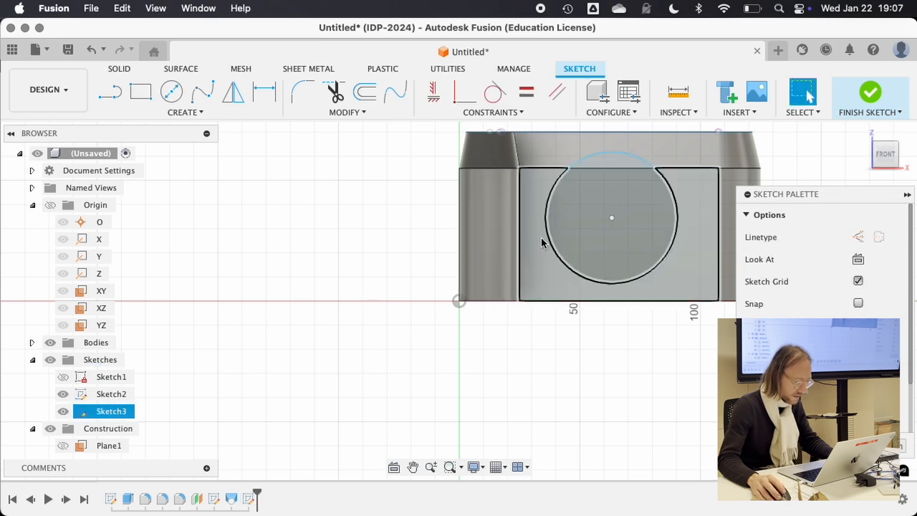
{"action": "middle_click_drag", "start_coordinate": [570, 247], "coordinate": [379, 283]}
{"action": "left_click", "coordinate": [865, 97]}
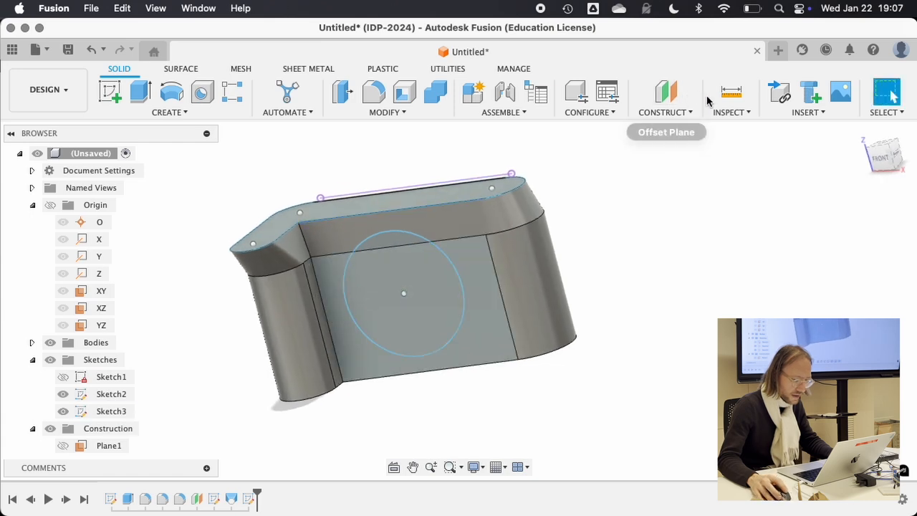
{"action": "left_click", "coordinate": [690, 115]}
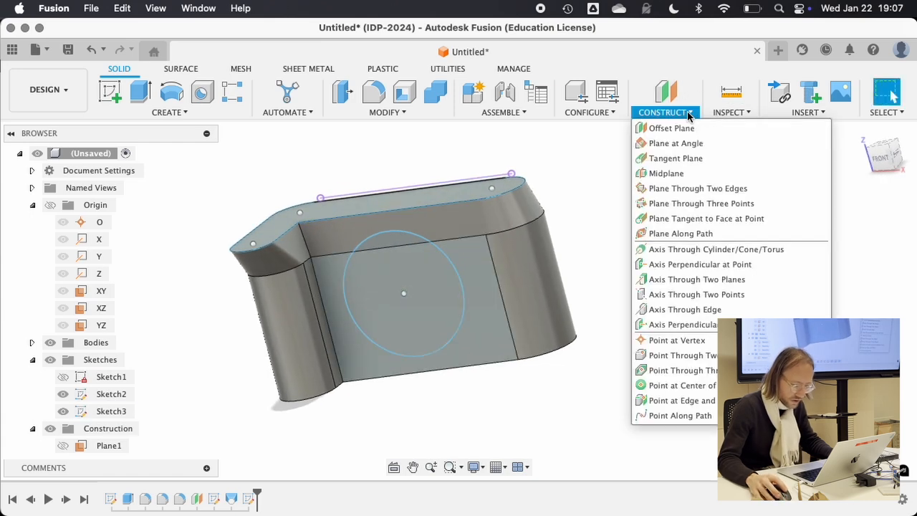
{"action": "left_click", "coordinate": [700, 254]}
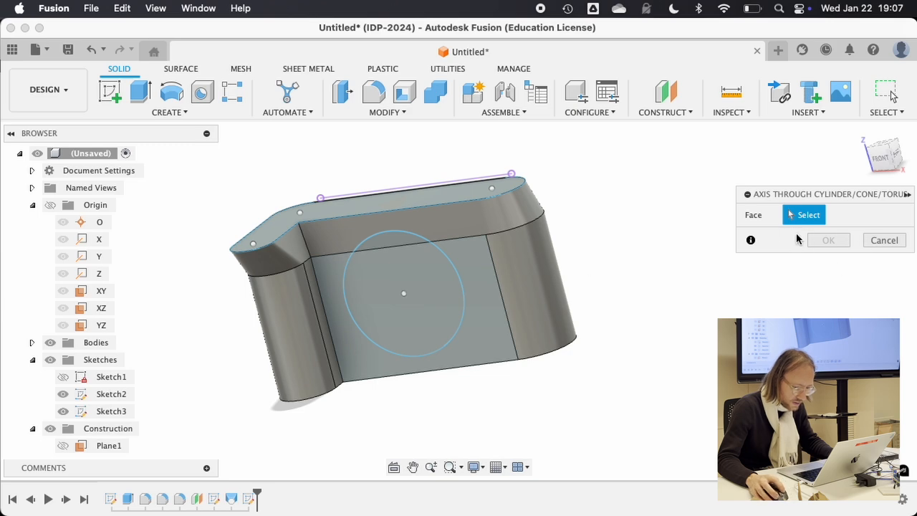
{"action": "left_click", "coordinate": [881, 240]}
{"action": "left_click", "coordinate": [663, 113]}
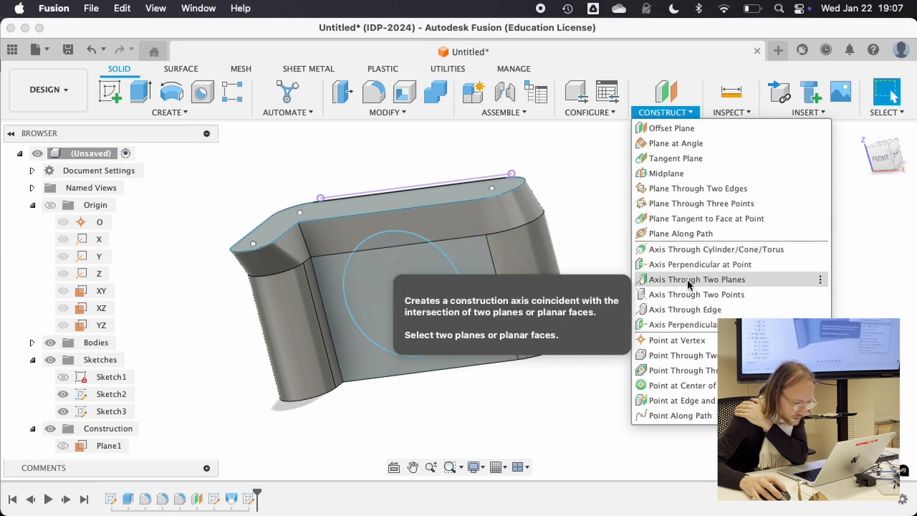
{"action": "left_click", "coordinate": [604, 55]}
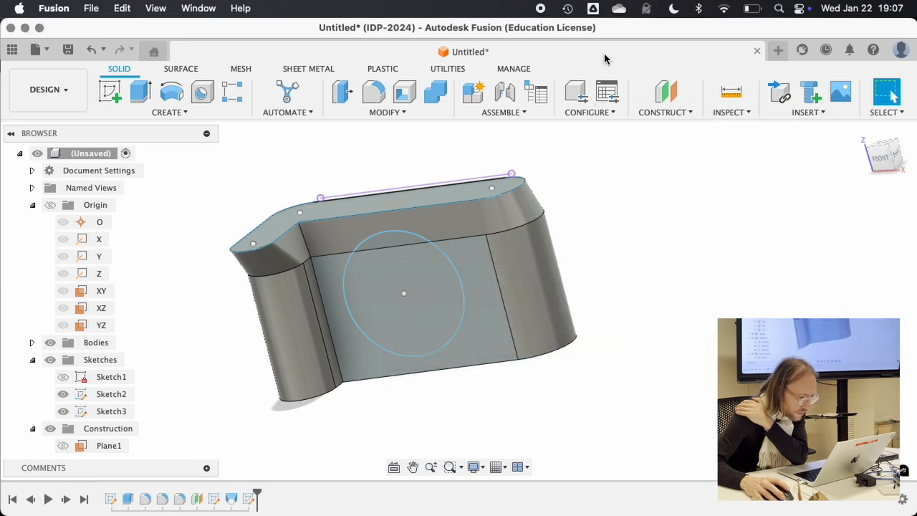
{"action": "left_click", "coordinate": [398, 202]}
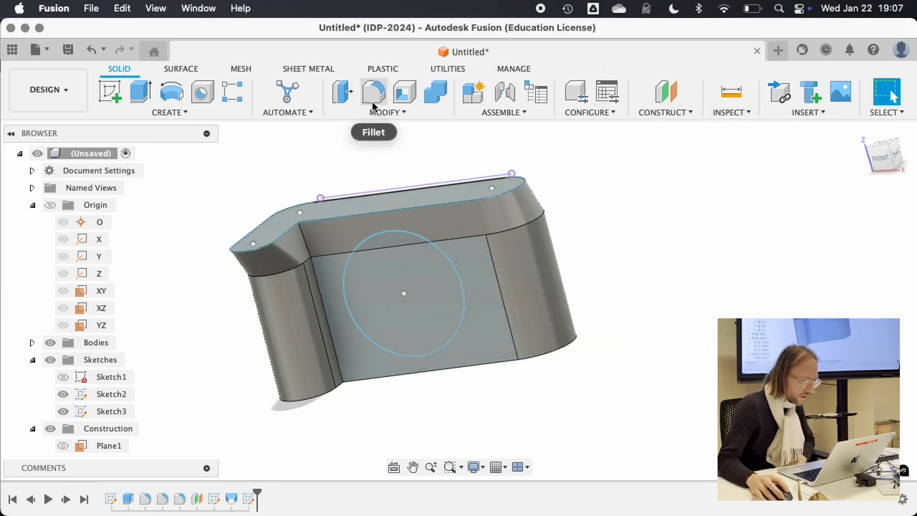
Extrude both regions of the circle on the long arm's side face symmetrically, 10 mm to each side, joined to the solid.
{"action": "left_click", "coordinate": [140, 91]}
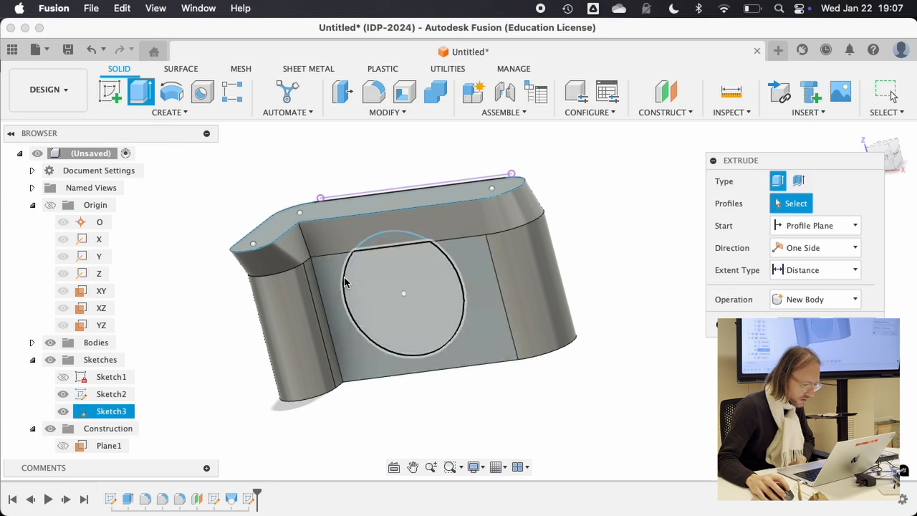
{"action": "left_click", "coordinate": [355, 267]}
{"action": "left_click", "coordinate": [383, 245]}
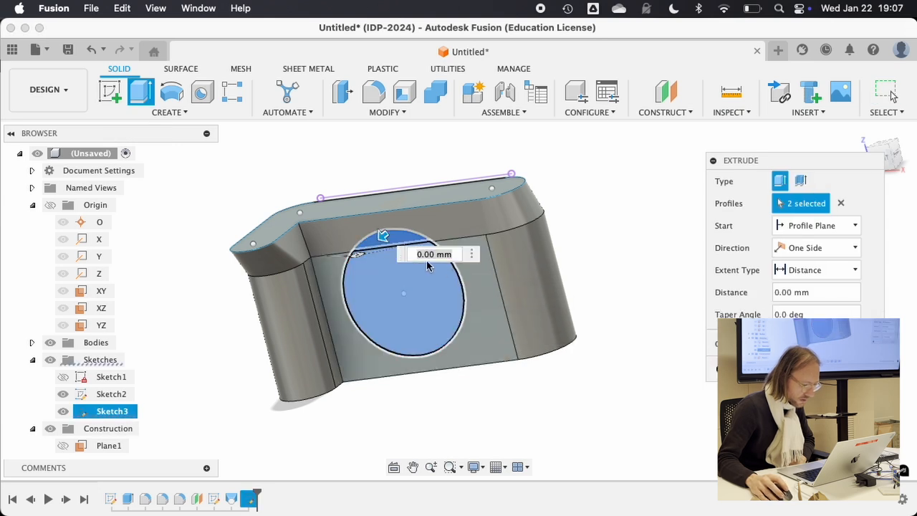
{"action": "middle_click_drag", "start_coordinate": [476, 308], "coordinate": [387, 272], "text": "shift"}
{"action": "left_click_drag", "start_coordinate": [375, 253], "coordinate": [336, 275]}
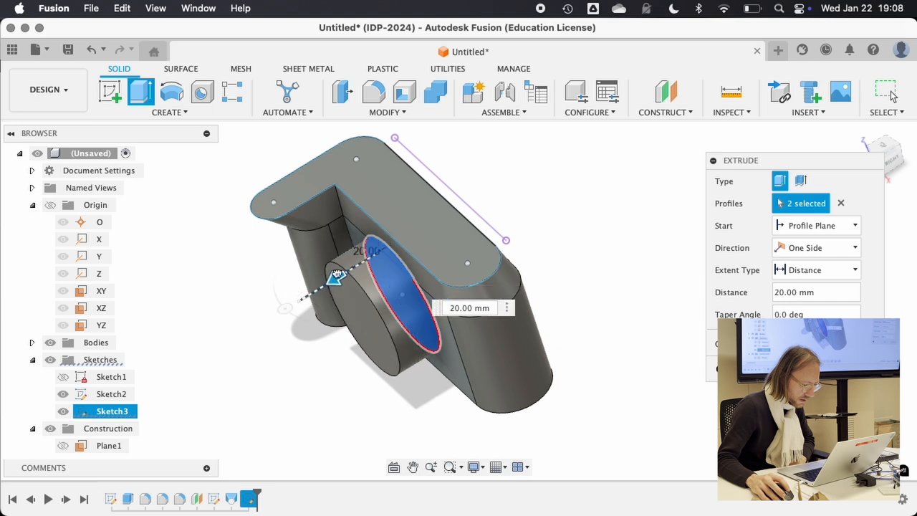
{"action": "left_click", "coordinate": [800, 252]}
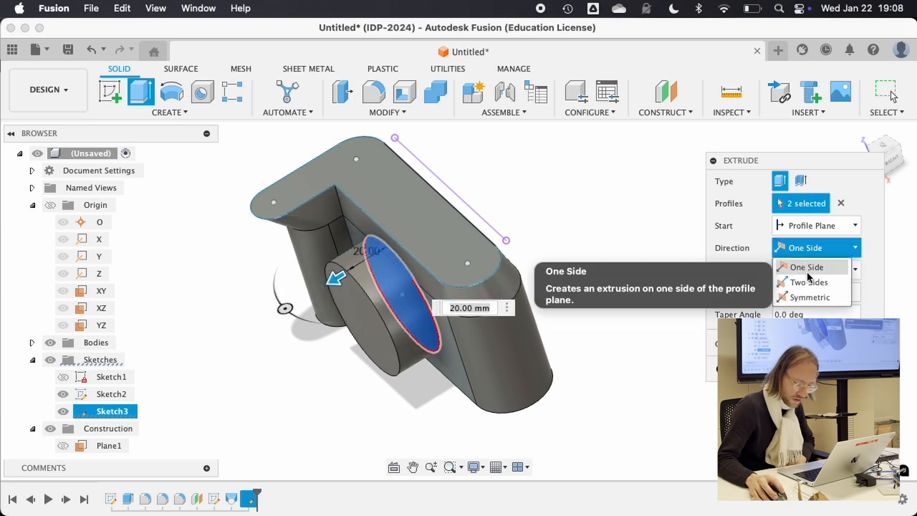
{"action": "left_click", "coordinate": [809, 299]}
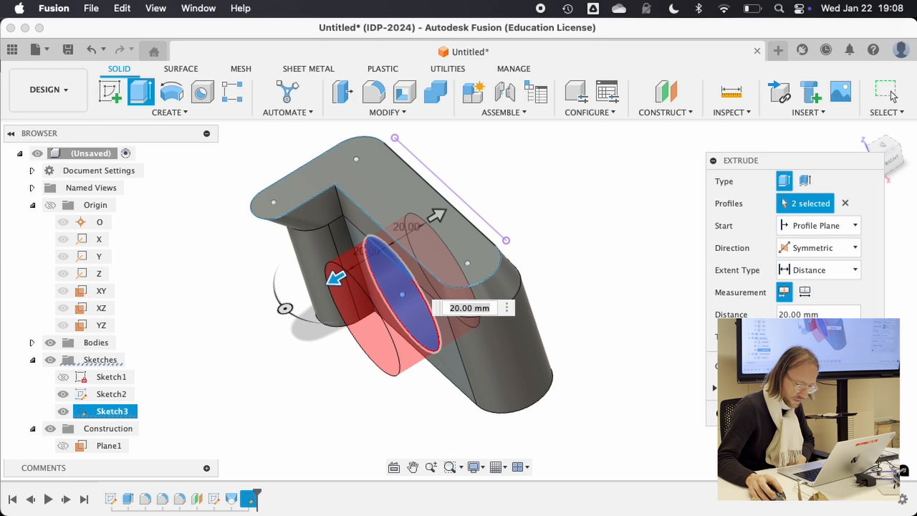
{"action": "left_click", "coordinate": [805, 383]}
{"action": "middle_click_drag", "start_coordinate": [300, 348], "coordinate": [286, 241], "text": "shift"}
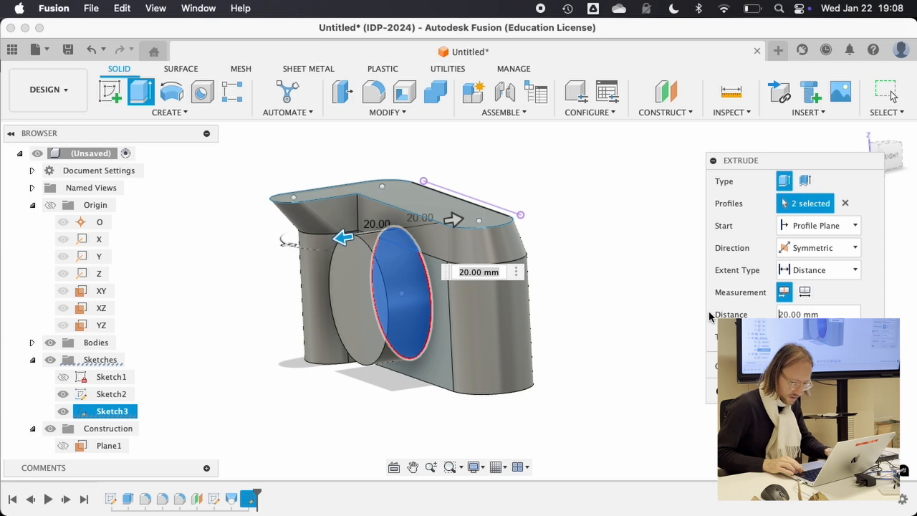
{"action": "key", "text": "Return"}
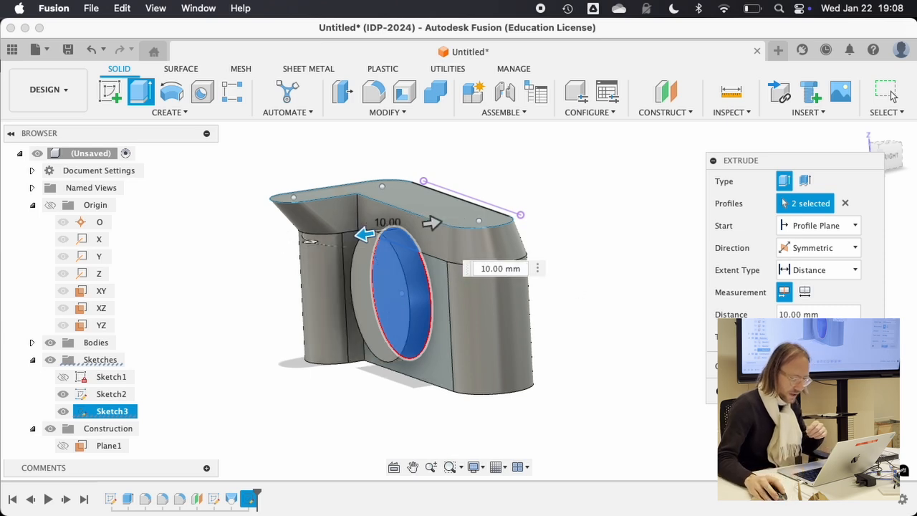
Examine how the extruded disc meets the long arm's side face and the lofted section above it.
{"action": "middle_click_drag", "start_coordinate": [272, 237], "coordinate": [311, 206], "text": "shift"}
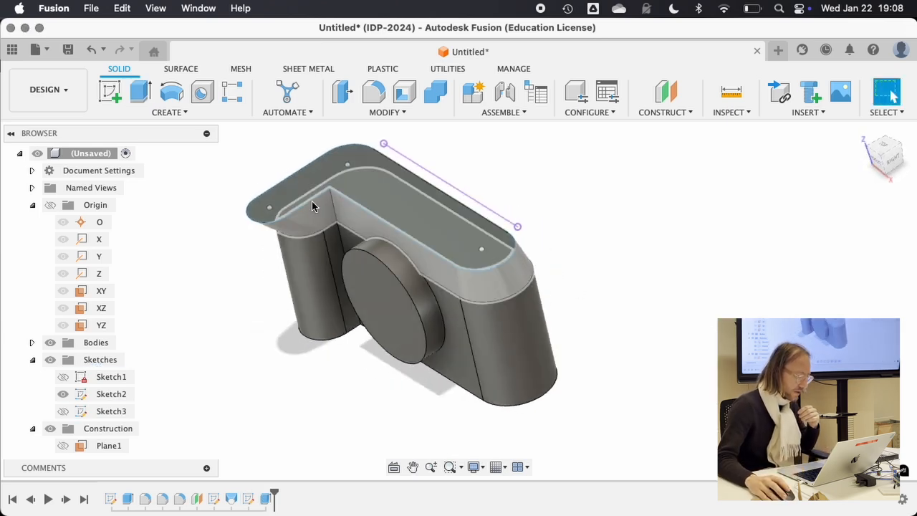
{"action": "left_click", "coordinate": [319, 219]}
{"action": "middle_click_drag", "start_coordinate": [313, 250], "coordinate": [428, 276], "text": "shift"}
{"action": "left_click", "coordinate": [244, 201]}
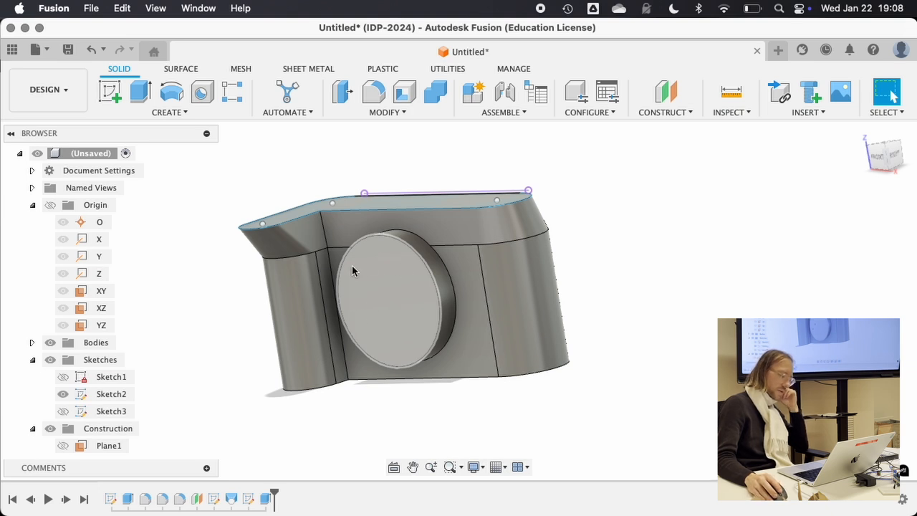
{"action": "middle_click_drag", "start_coordinate": [352, 266], "coordinate": [368, 280], "text": "shift"}
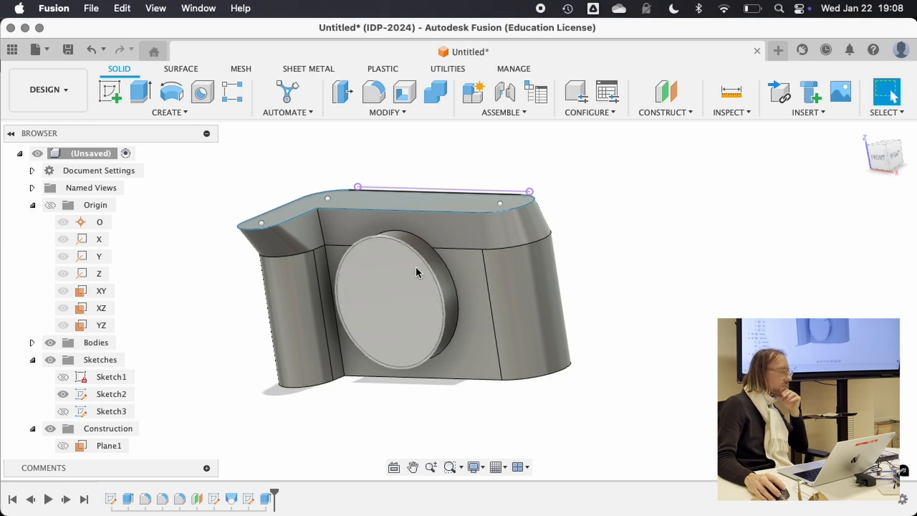
{"action": "left_click", "coordinate": [479, 274]}
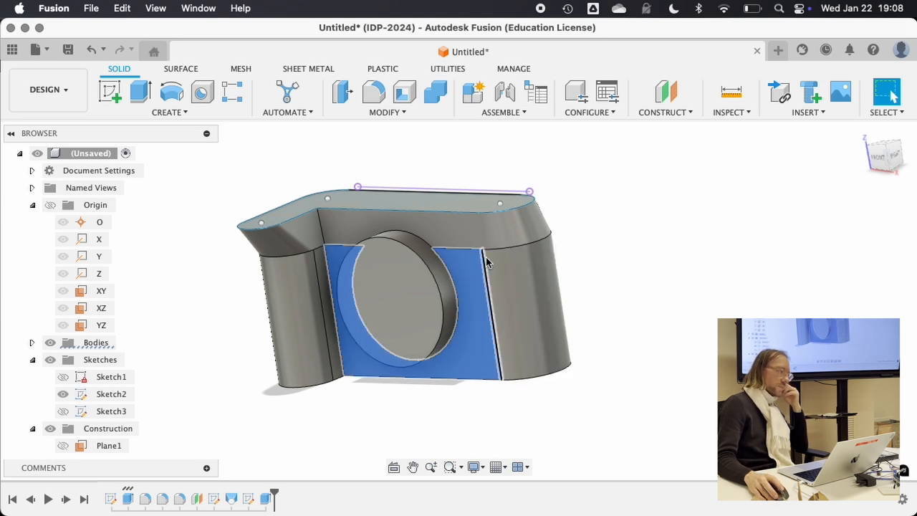
{"action": "left_click", "coordinate": [237, 436]}
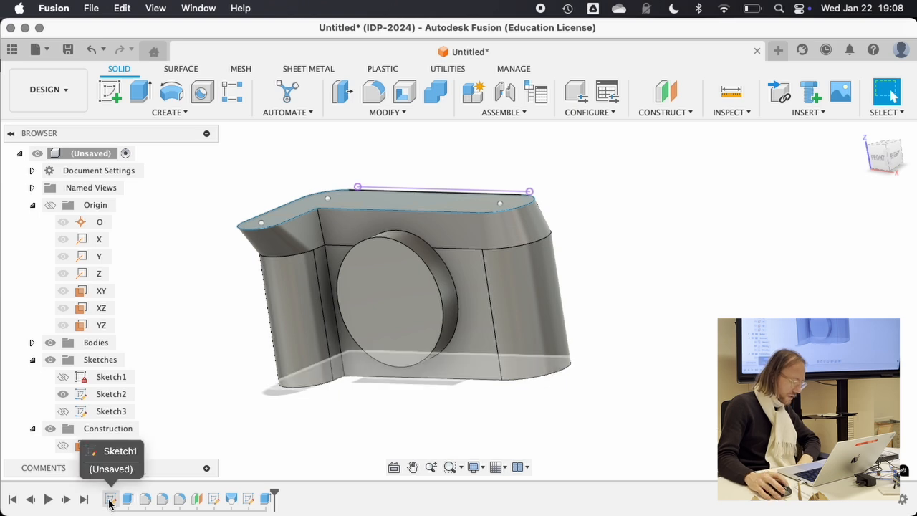
Reopen the disc's circle sketch and draw a line perpendicular to the side face's lower edge, running through the circle and past the solid's top.
{"action": "left_click", "coordinate": [248, 498]}
{"action": "right_click", "coordinate": [248, 498]}
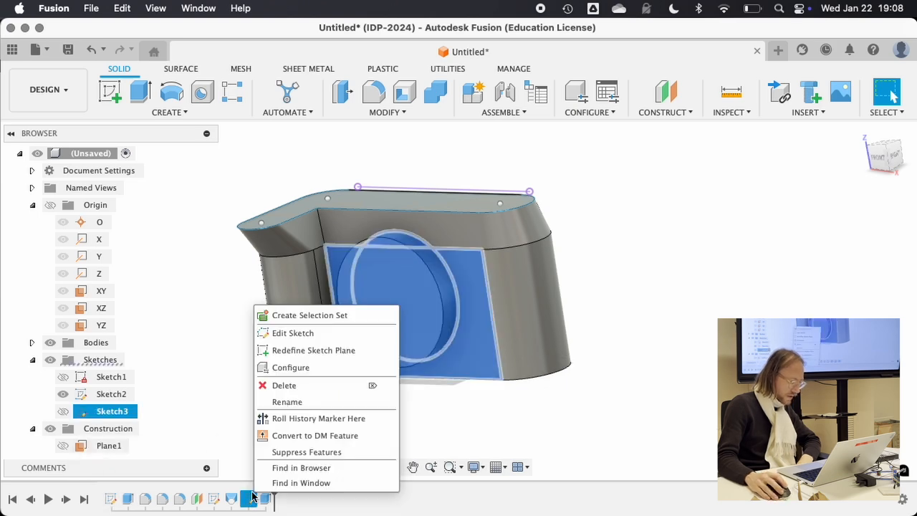
{"action": "left_click", "coordinate": [290, 333]}
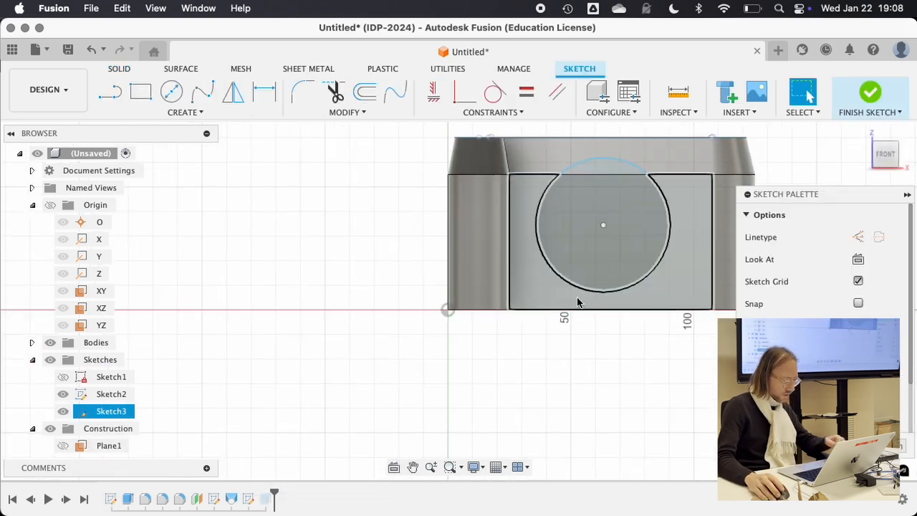
{"action": "middle_click_drag", "start_coordinate": [594, 208], "coordinate": [409, 296]}
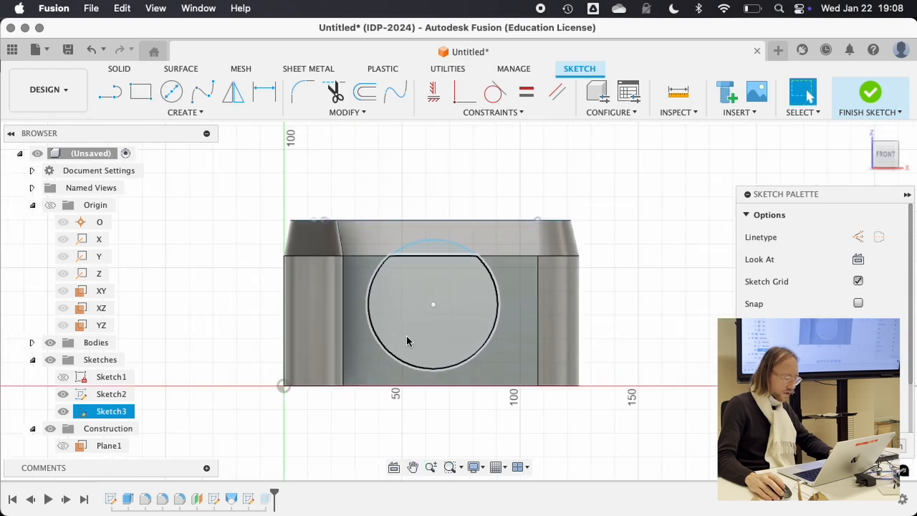
{"action": "scroll", "coordinate": [406, 336], "scroll_direction": "up", "scroll_amount": 3}
{"action": "scroll", "coordinate": [449, 325], "scroll_direction": "down", "scroll_amount": 2}
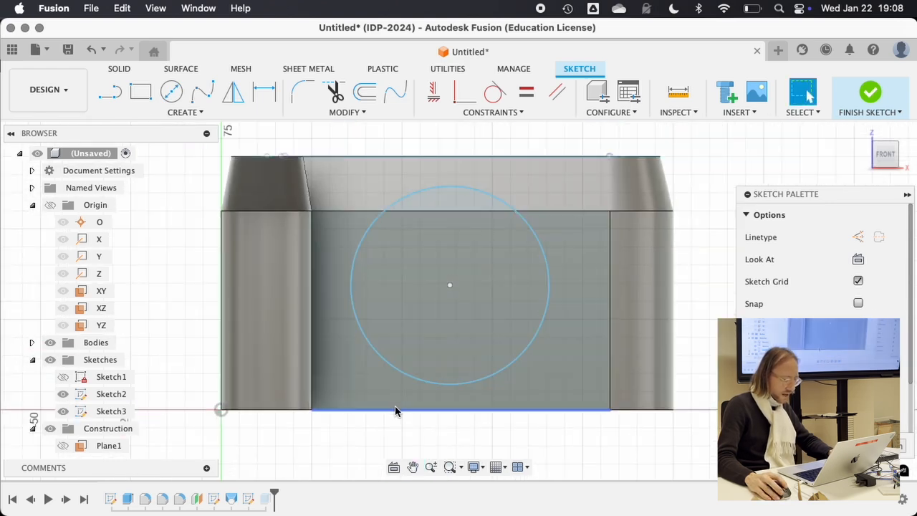
{"action": "middle_click_drag", "start_coordinate": [358, 430], "coordinate": [356, 308], "text": "shift"}
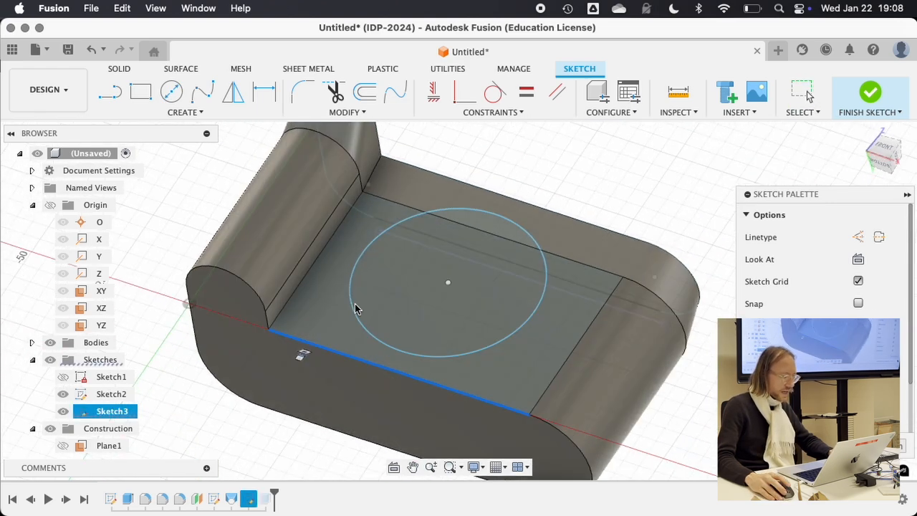
{"action": "left_click", "coordinate": [393, 346]}
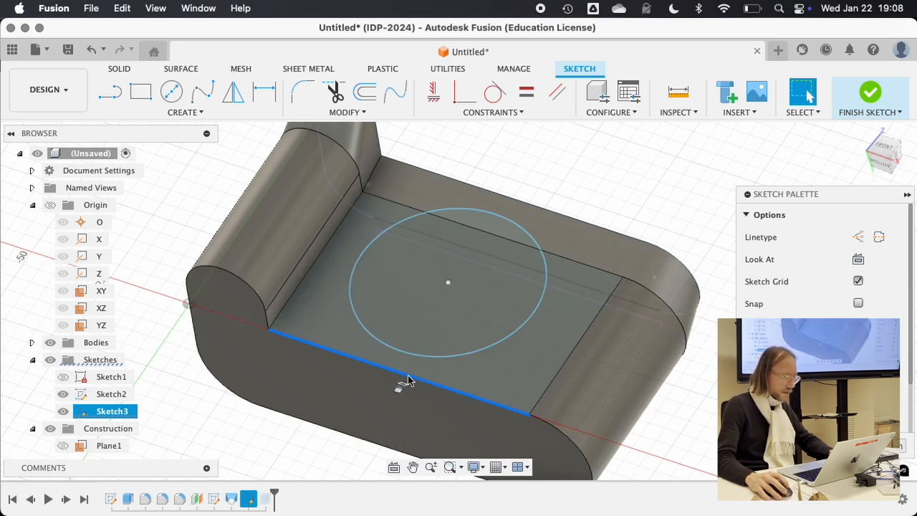
{"action": "left_click", "coordinate": [111, 93]}
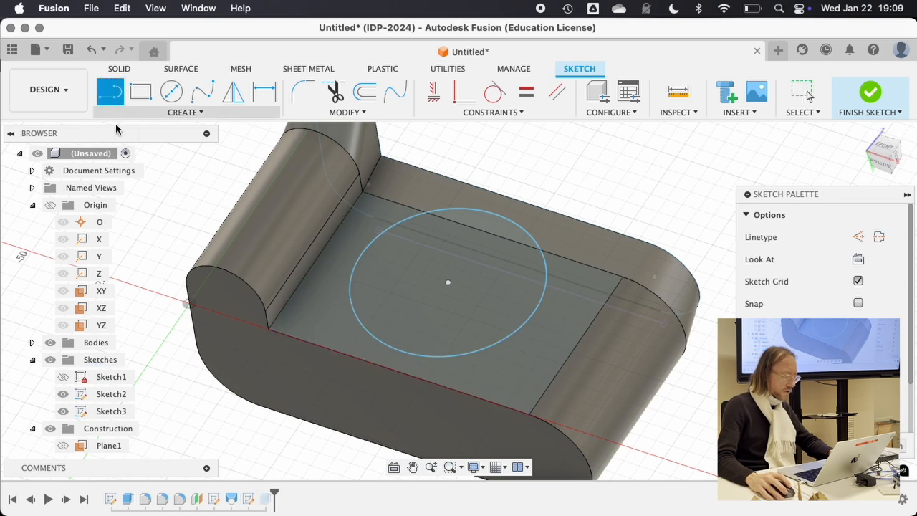
{"action": "left_click", "coordinate": [369, 364]}
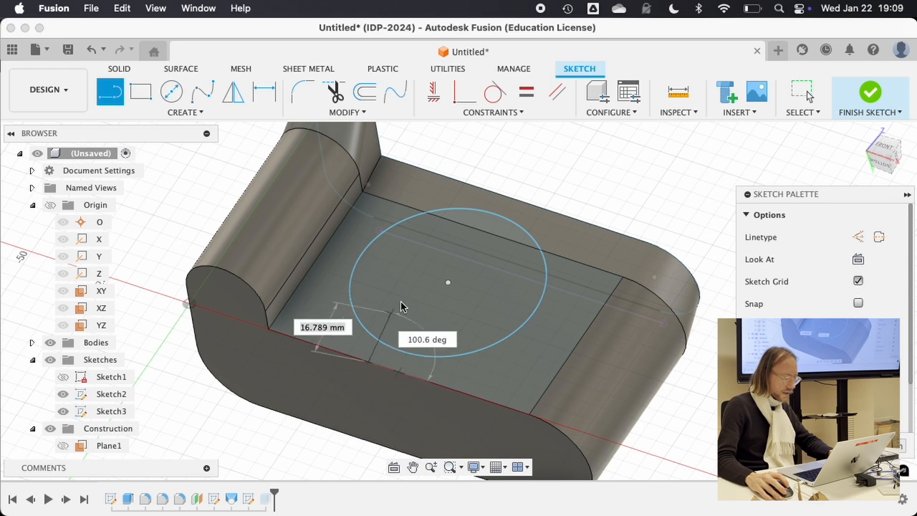
{"action": "left_click", "coordinate": [512, 152]}
{"action": "key", "text": "Escape"}
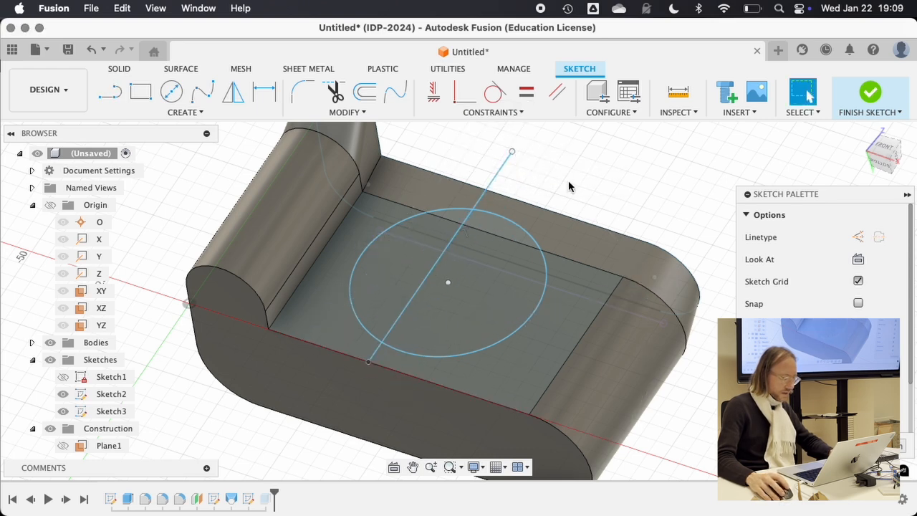
Convert the line crossing the circle into a construction line.
{"action": "left_click", "coordinate": [496, 176]}
{"action": "key", "text": "x"}
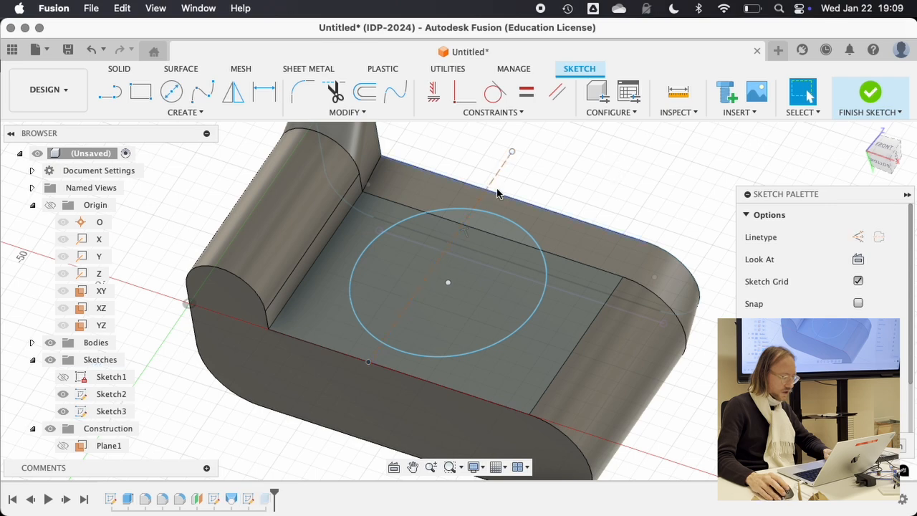
{"action": "mouse_move", "coordinate": [495, 188]}
{"action": "middle_mouse_down", "text": "shift"}
{"action": "mouse_move", "coordinate": [434, 168]}
{"action": "mouse_move", "coordinate": [416, 197]}
{"action": "mouse_move", "coordinate": [440, 226]}
{"action": "mouse_move", "coordinate": [483, 154]}
{"action": "middle_mouse_up", "text": "shift"}
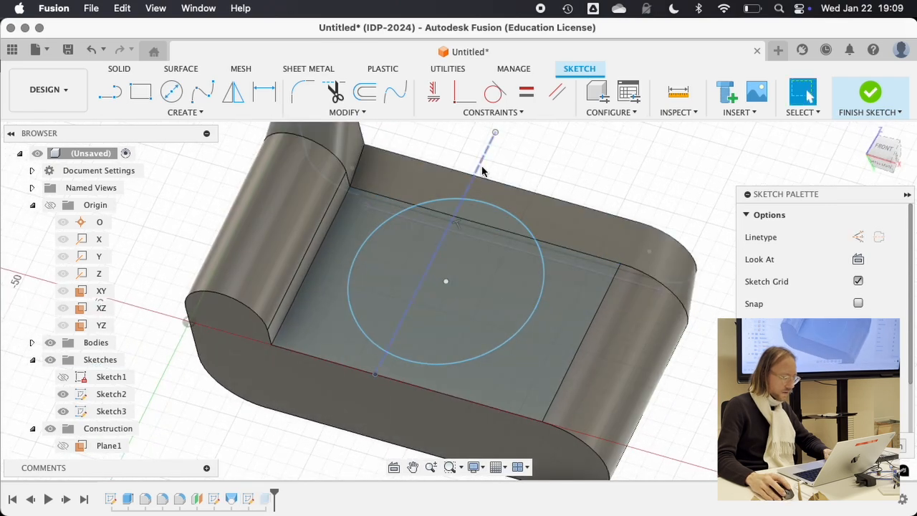
{"action": "left_click", "coordinate": [483, 155]}
{"action": "right_click", "coordinate": [483, 155]}
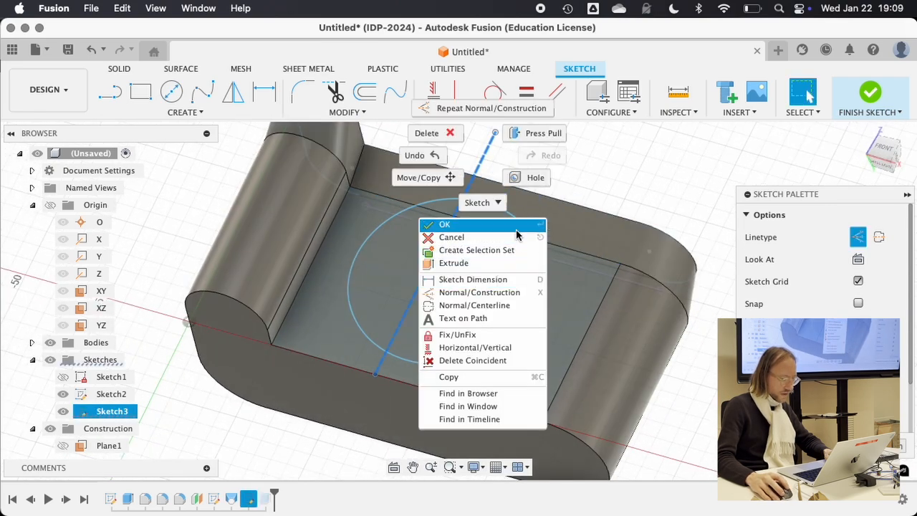
{"action": "left_click", "coordinate": [503, 294]}
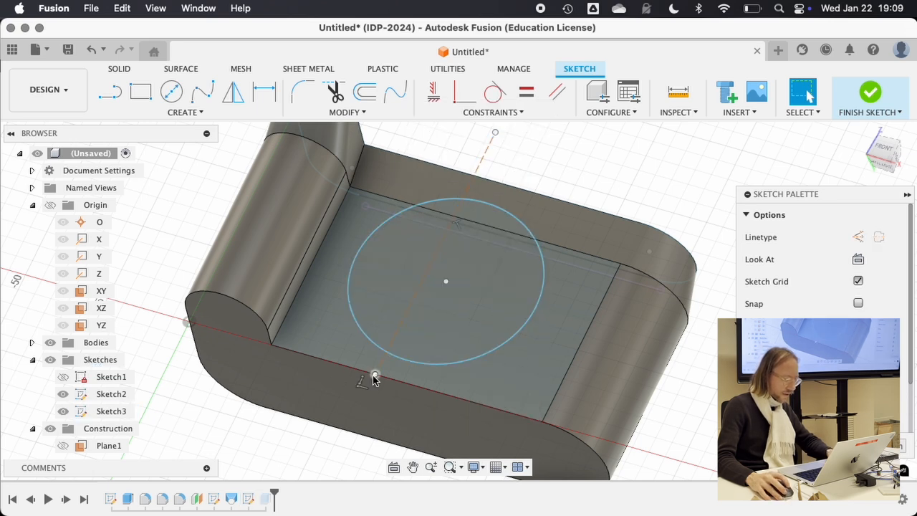
Constrain the construction line's lower endpoint to the midpoint of the side face's lower edge.
{"action": "left_click", "coordinate": [391, 386]}
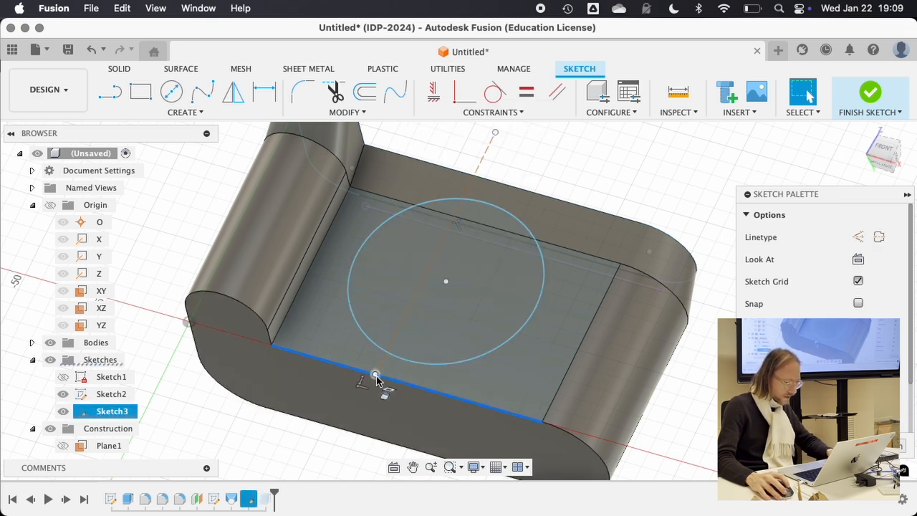
{"action": "left_click", "coordinate": [493, 112]}
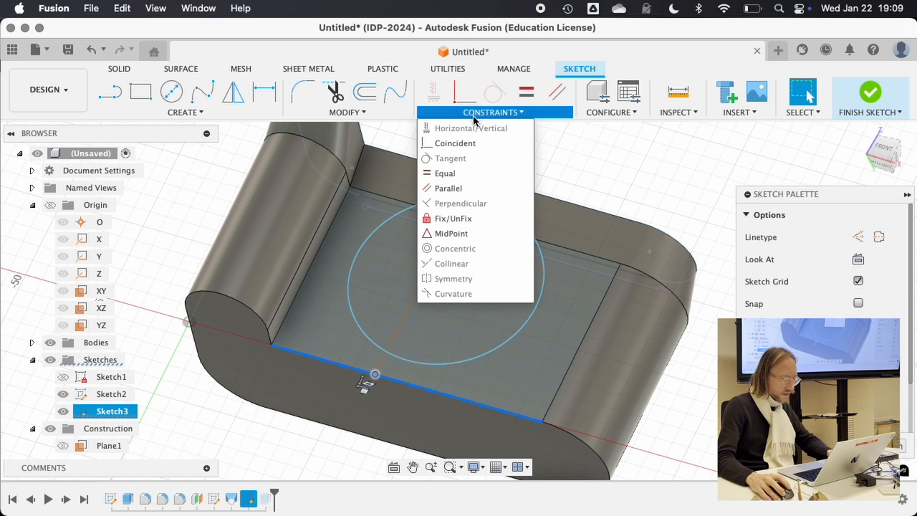
{"action": "left_click", "coordinate": [461, 229]}
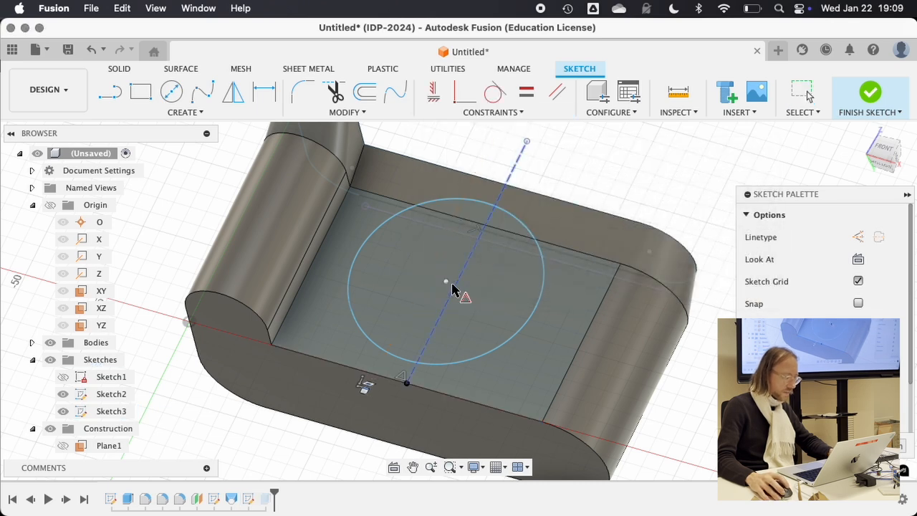
Move the circle's center onto the construction line and finish the sketch.
{"action": "left_click_drag", "start_coordinate": [447, 285], "coordinate": [453, 290]}
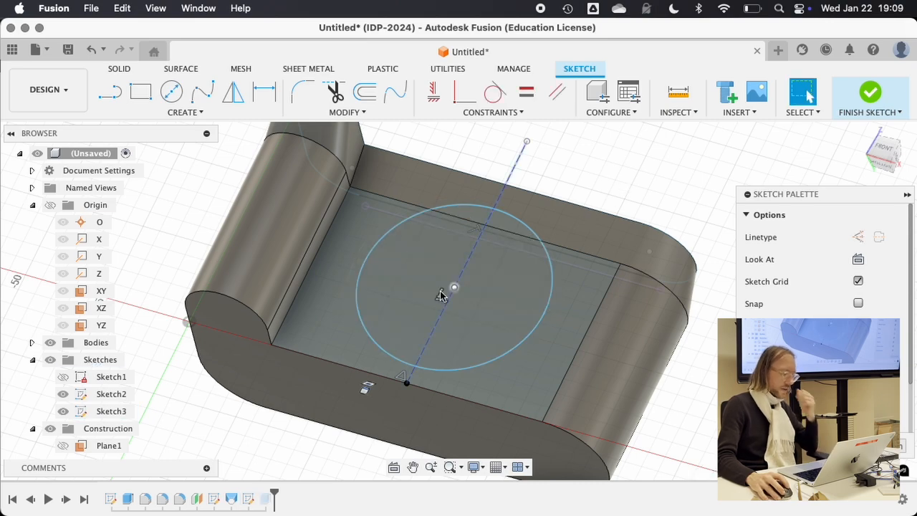
{"action": "left_click", "coordinate": [452, 291]}
{"action": "left_click", "coordinate": [451, 291]}
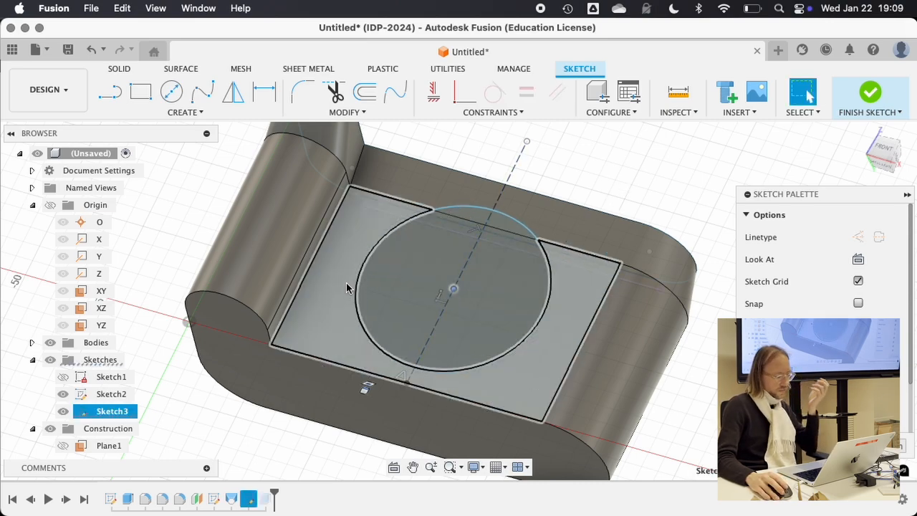
{"action": "mouse_move", "coordinate": [386, 282]}
{"action": "middle_mouse_down", "text": "shift"}
{"action": "mouse_move", "coordinate": [371, 281]}
{"action": "mouse_move", "coordinate": [329, 326]}
{"action": "middle_mouse_up", "text": "shift"}
{"action": "left_click", "coordinate": [870, 92]}
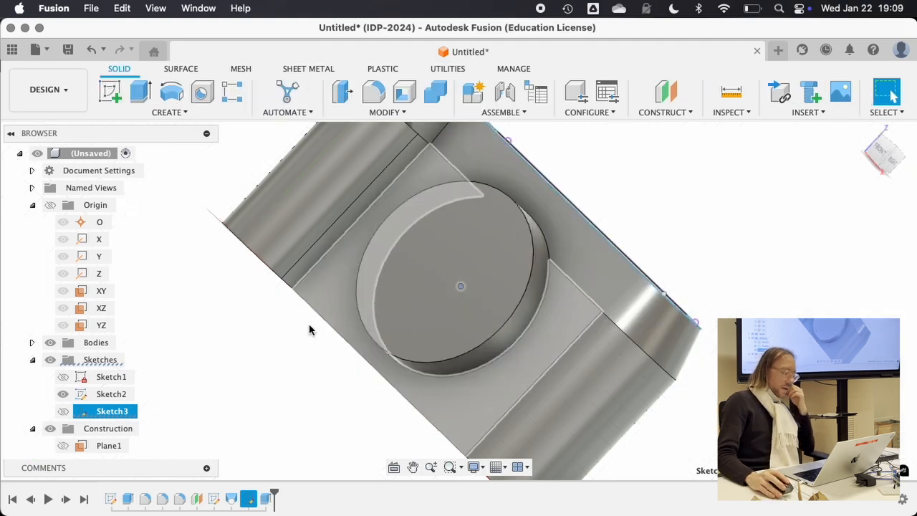
{"action": "middle_click_drag", "start_coordinate": [429, 264], "coordinate": [494, 246], "text": "shift"}
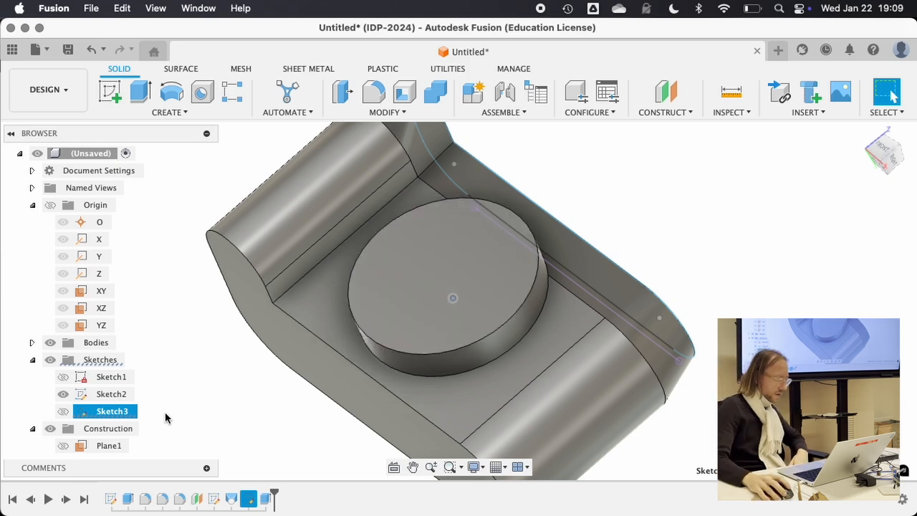
Reopen the disc's circle sketch, convert the construction line through the circle into a normal line, and finish the sketch.
{"action": "right_click", "coordinate": [116, 411]}
{"action": "left_click", "coordinate": [112, 411]}
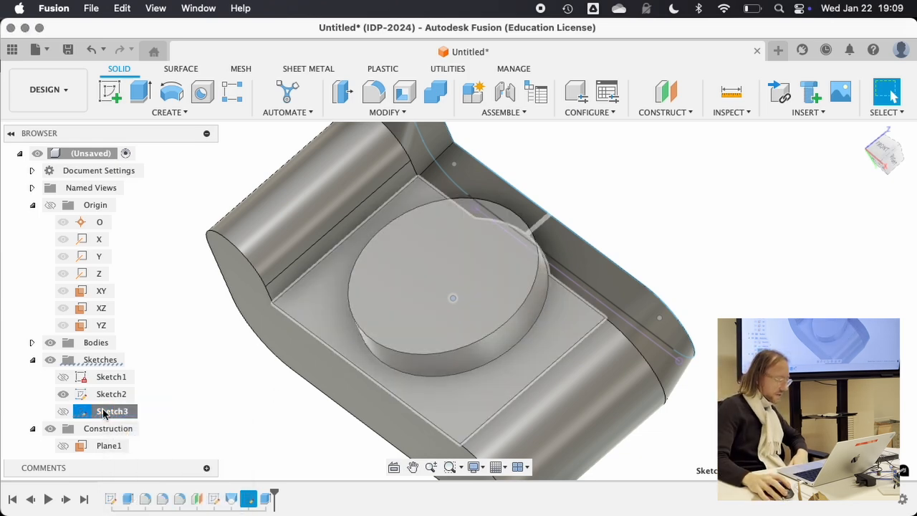
{"action": "right_click", "coordinate": [112, 410]}
{"action": "left_click", "coordinate": [131, 414]}
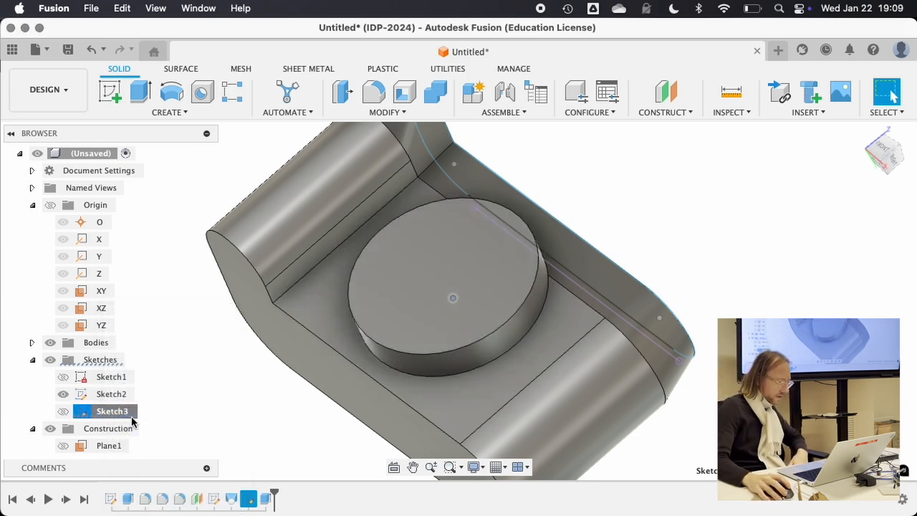
{"action": "right_click", "coordinate": [131, 412]}
{"action": "left_click", "coordinate": [162, 351]}
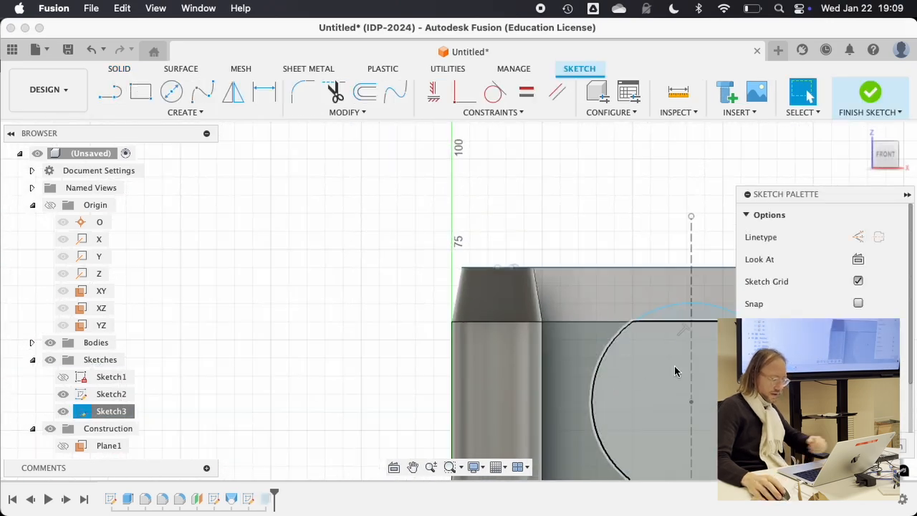
{"action": "mouse_move", "coordinate": [583, 303]}
{"action": "middle_mouse_down"}
{"action": "mouse_move", "coordinate": [349, 217]}
{"action": "mouse_move", "coordinate": [322, 259]}
{"action": "mouse_move", "coordinate": [350, 287]}
{"action": "middle_mouse_up"}
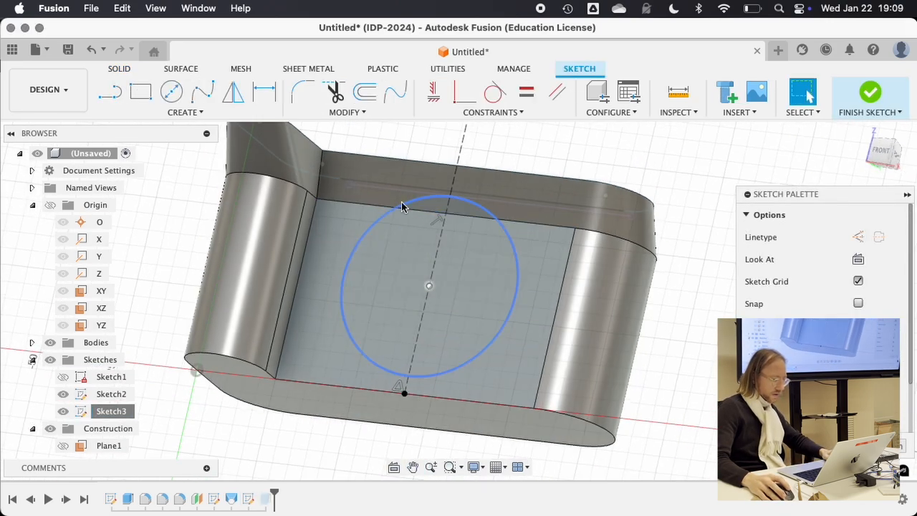
{"action": "left_click", "coordinate": [461, 149]}
{"action": "right_click", "coordinate": [460, 149]}
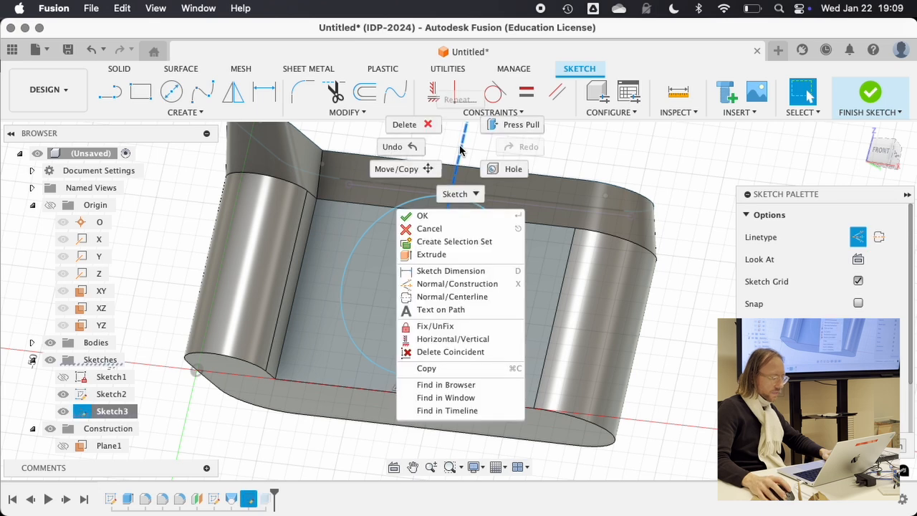
{"action": "left_click", "coordinate": [456, 283]}
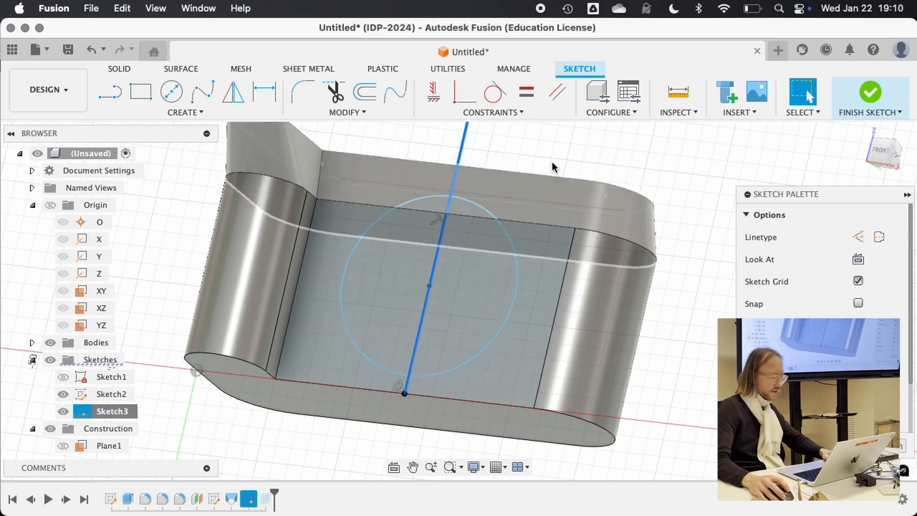
{"action": "key", "text": "Escape"}
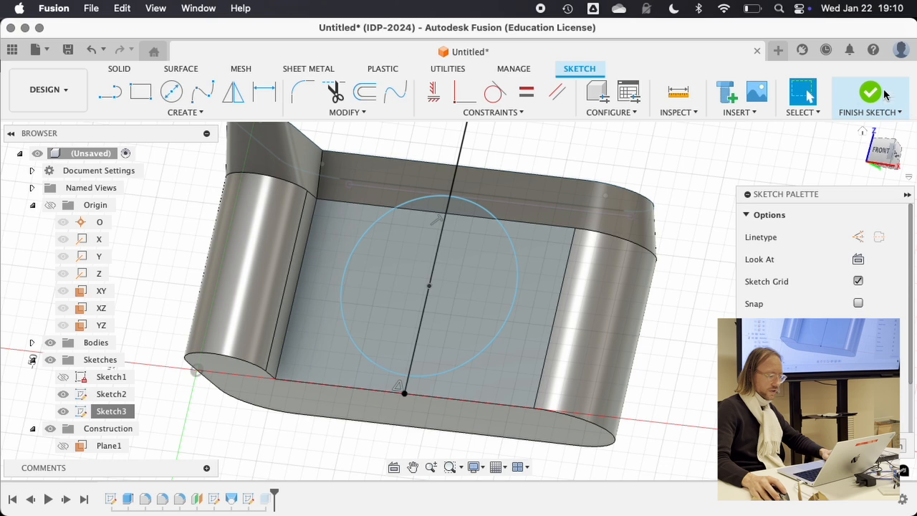
{"action": "left_click", "coordinate": [869, 92]}
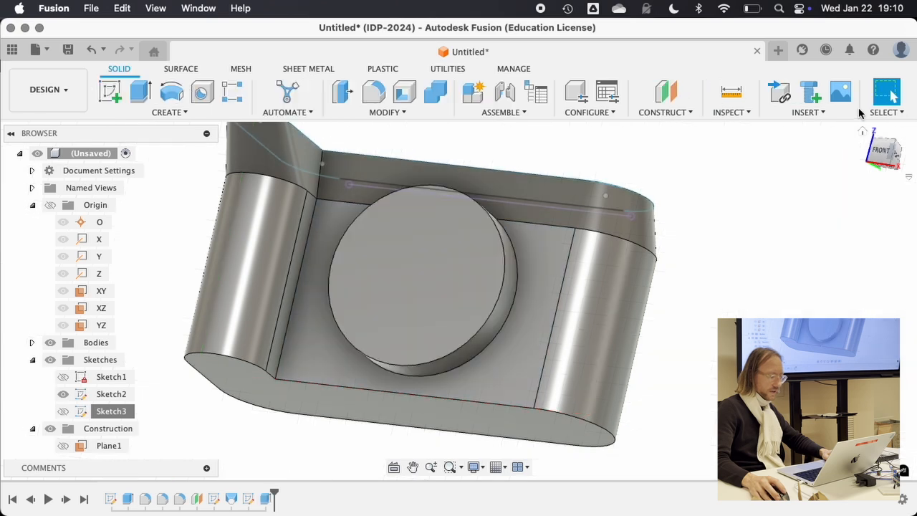
Edit the disc's extrusion so that only the half circle nearer the L's short leg remains as its profile.
{"action": "right_click", "coordinate": [266, 496]}
{"action": "left_click", "coordinate": [292, 341]}
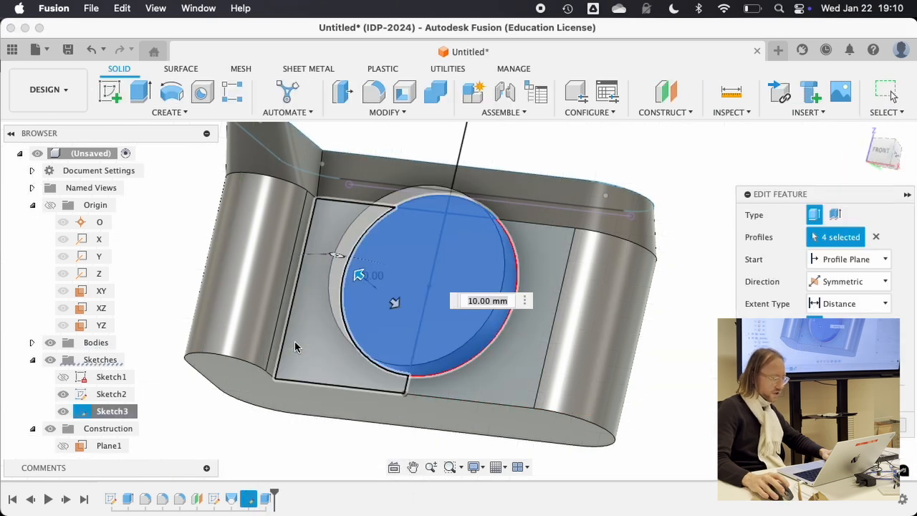
{"action": "left_click", "coordinate": [444, 302]}
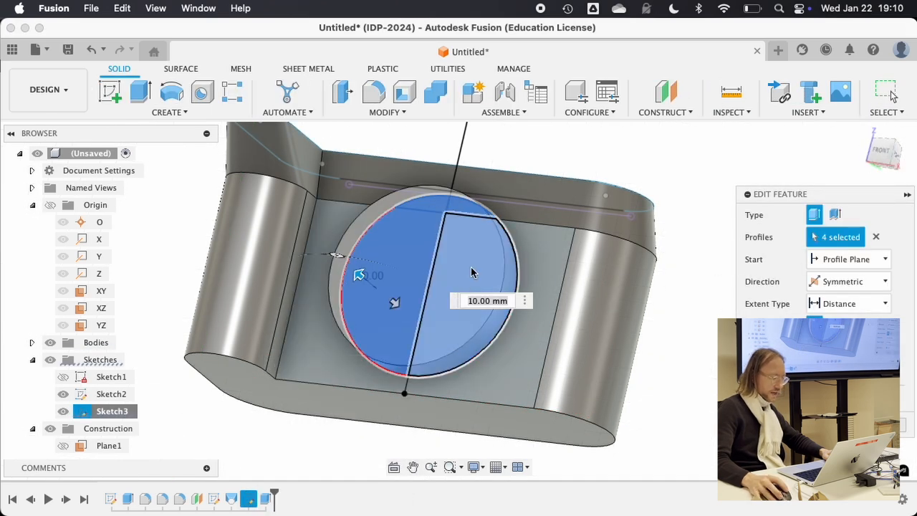
{"action": "left_click", "coordinate": [464, 210]}
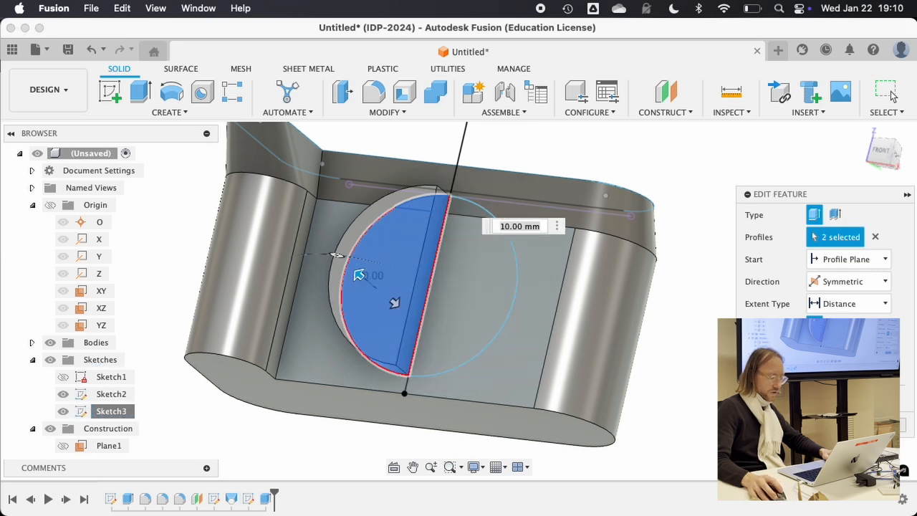
{"action": "key", "text": "Return"}
{"action": "middle_click_drag", "start_coordinate": [389, 318], "coordinate": [407, 303], "text": "shift"}
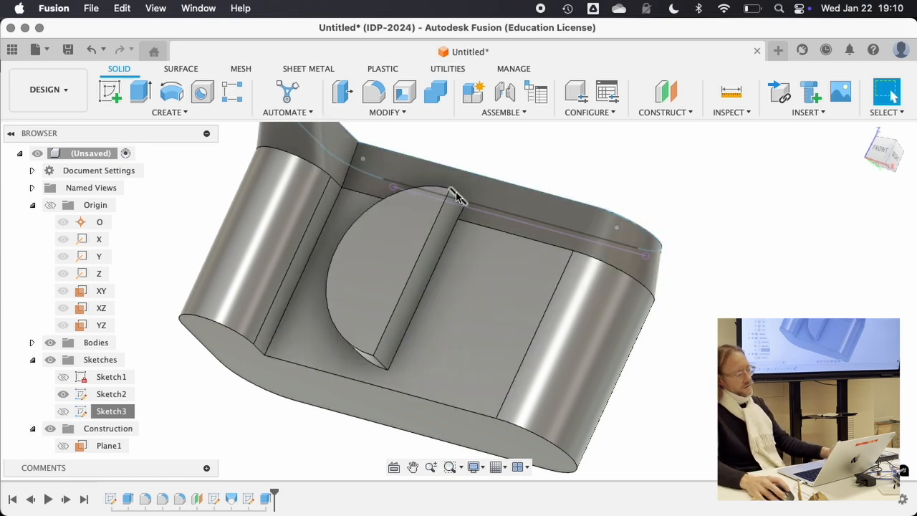
Turn the line along the half disc's straight side back into a construction line in its sketch and finish the sketch.
{"action": "right_click", "coordinate": [111, 410]}
{"action": "left_click", "coordinate": [152, 183]}
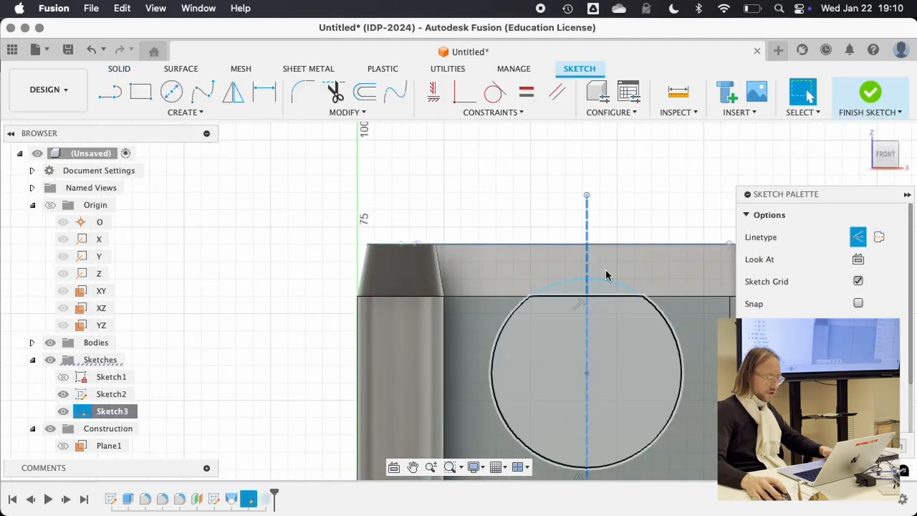
{"action": "left_click", "coordinate": [869, 91]}
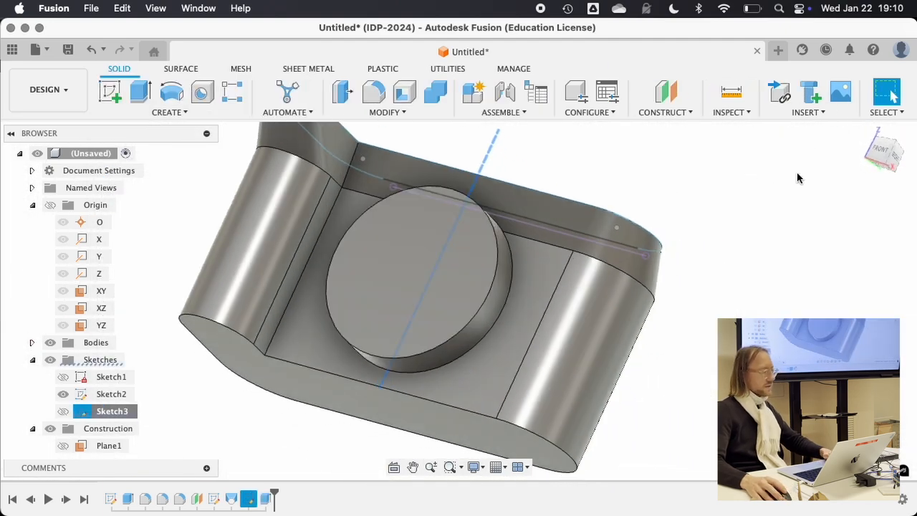
{"action": "left_click", "coordinate": [772, 197]}
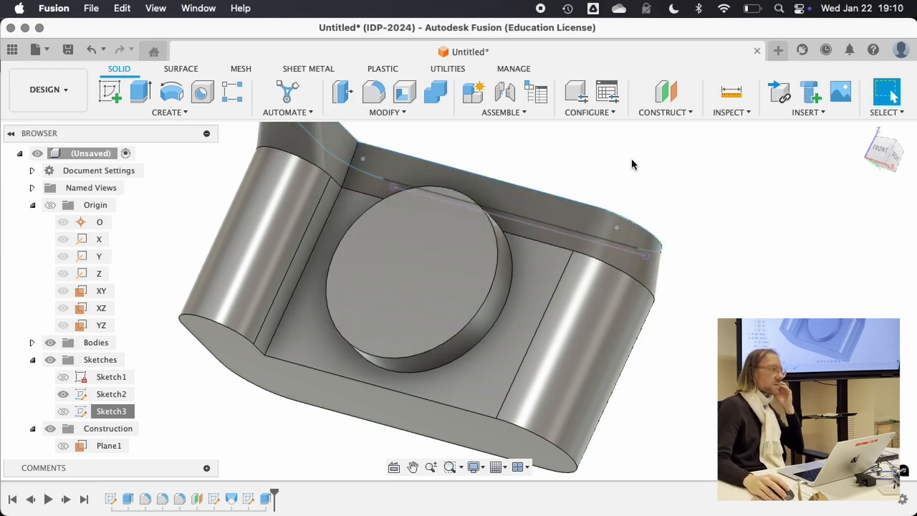
Hide Sketch2, the outline on the solid's top face.
{"action": "middle_click_drag", "start_coordinate": [613, 159], "coordinate": [338, 224], "text": "shift"}
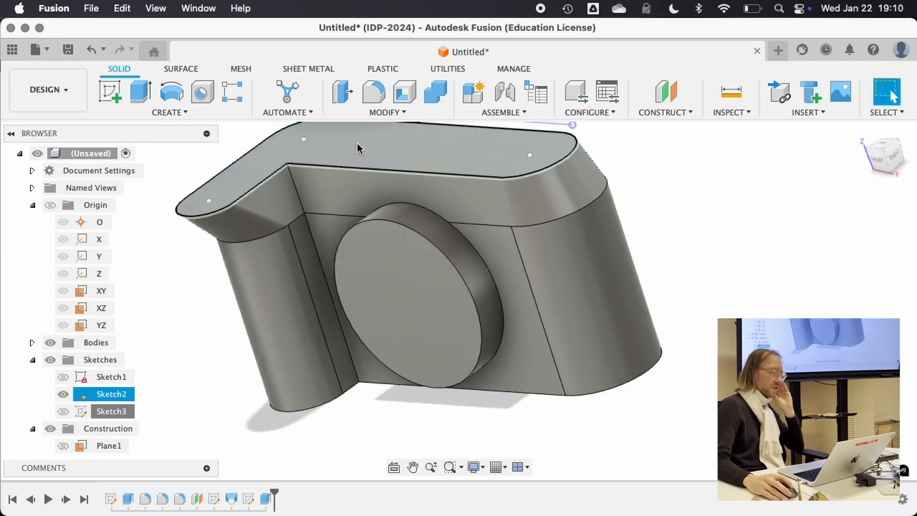
{"action": "left_click", "coordinate": [356, 143]}
{"action": "left_click", "coordinate": [62, 396]}
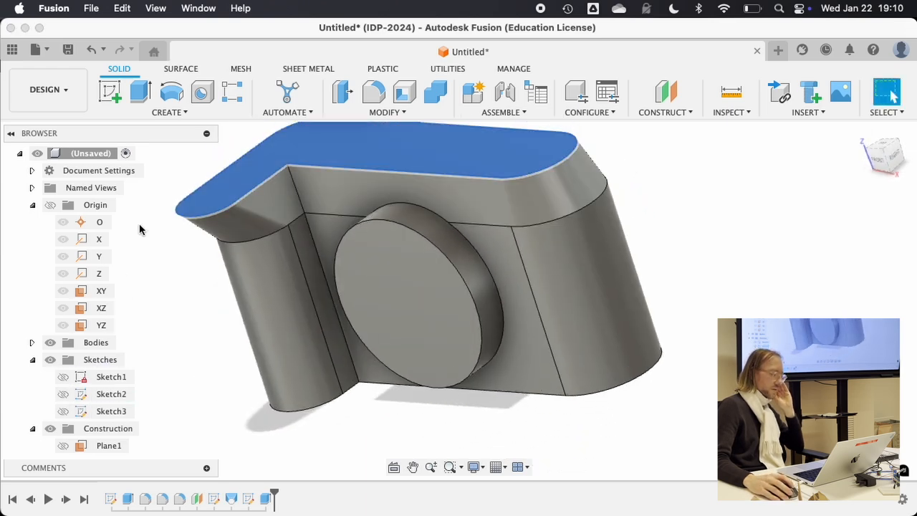
{"action": "left_click", "coordinate": [189, 155]}
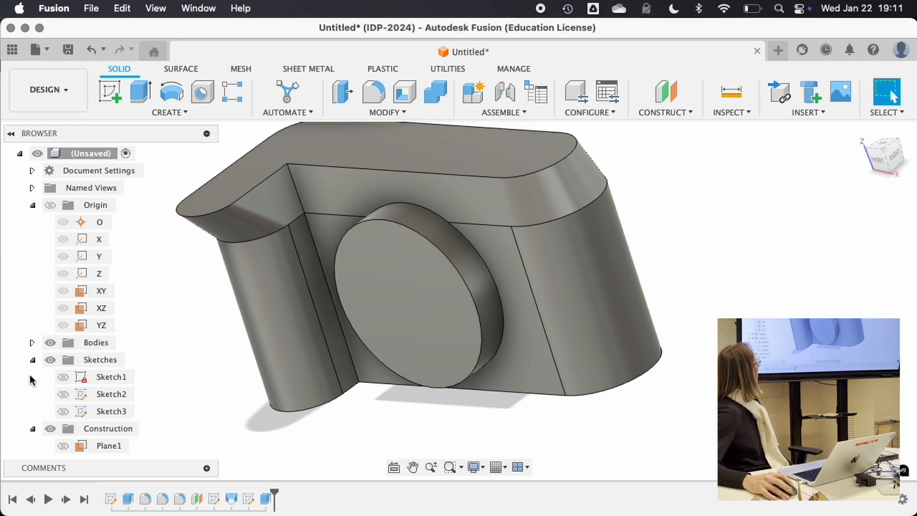
Show, hide and highlight Sketch1 to examine the L-shaped base profile against the solid's top face.
{"action": "left_click", "coordinate": [63, 377]}
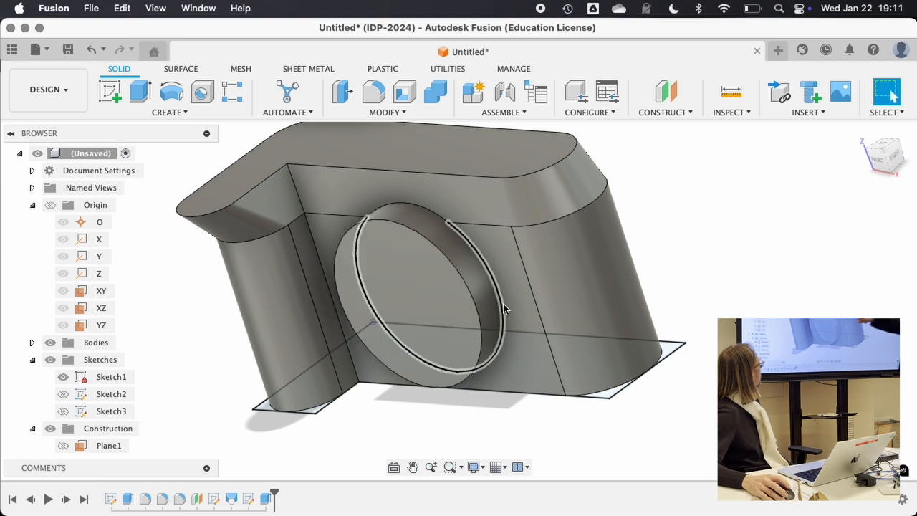
{"action": "left_click", "coordinate": [195, 203]}
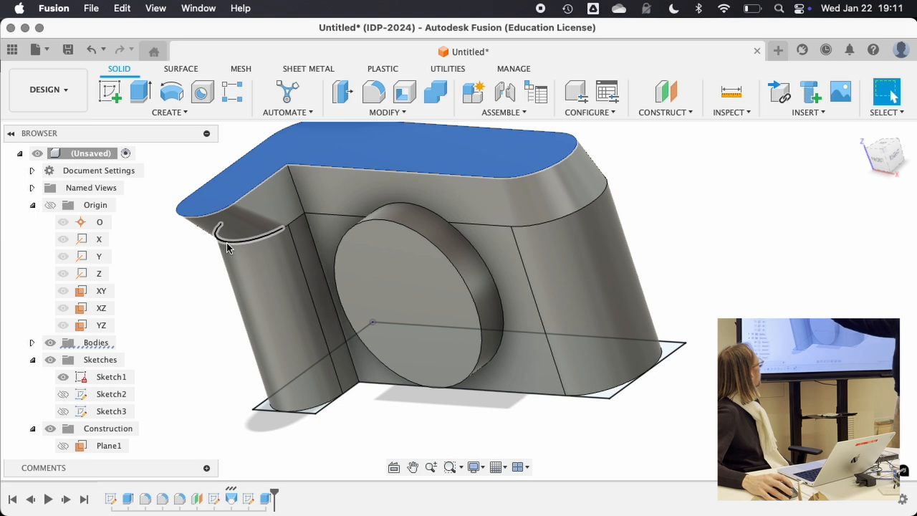
{"action": "left_click", "coordinate": [187, 292]}
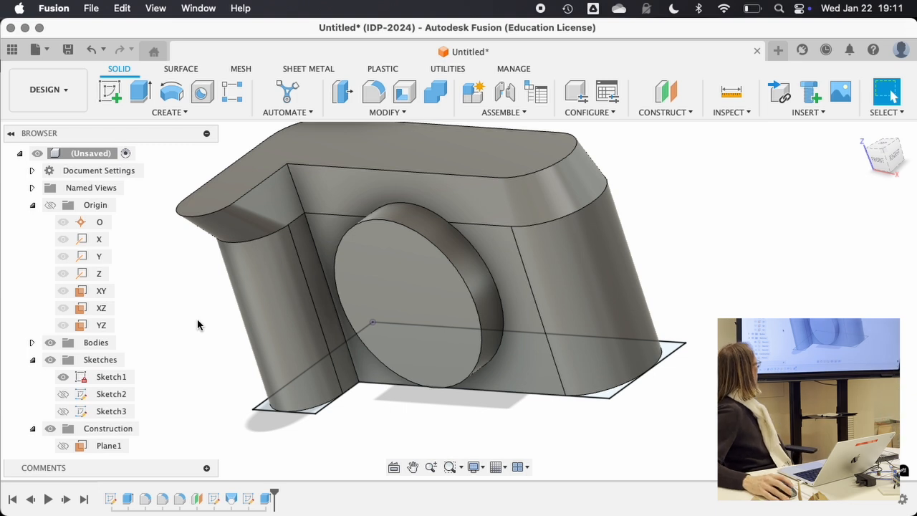
{"action": "left_click", "coordinate": [64, 377]}
{"action": "left_click", "coordinate": [63, 377]}
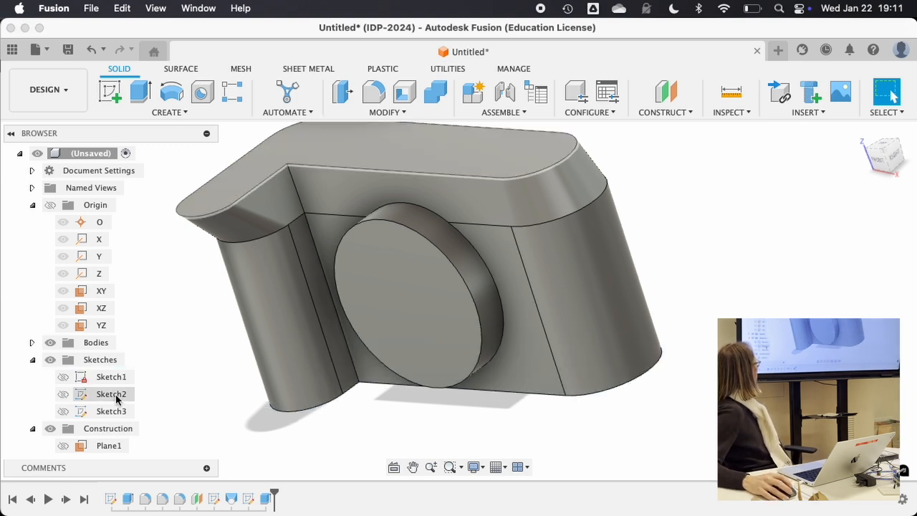
{"action": "left_click", "coordinate": [112, 374]}
{"action": "left_click", "coordinate": [62, 377]}
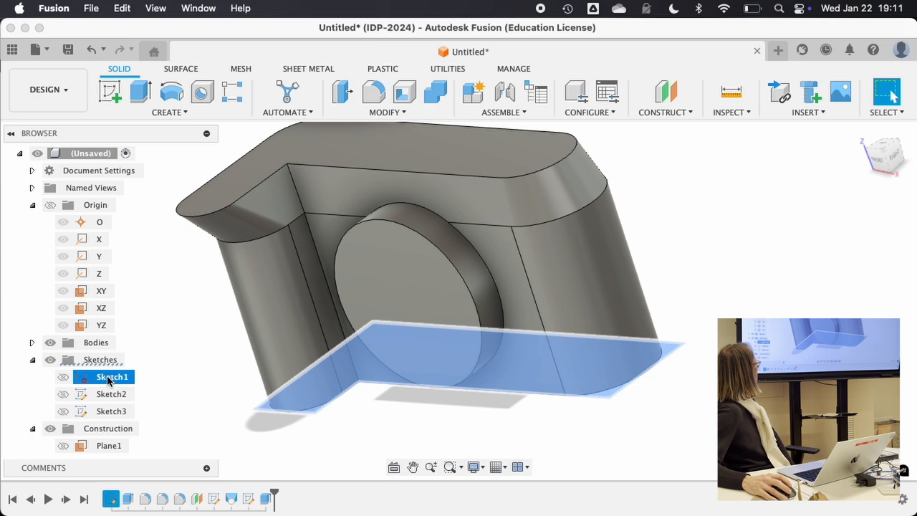
{"action": "left_click", "coordinate": [210, 336]}
{"action": "left_click", "coordinate": [98, 376]}
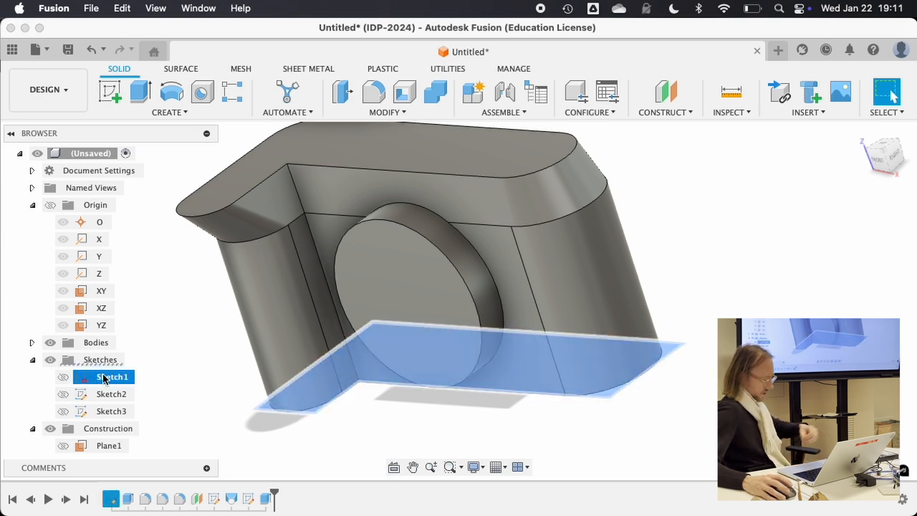
{"action": "left_click", "coordinate": [164, 338]}
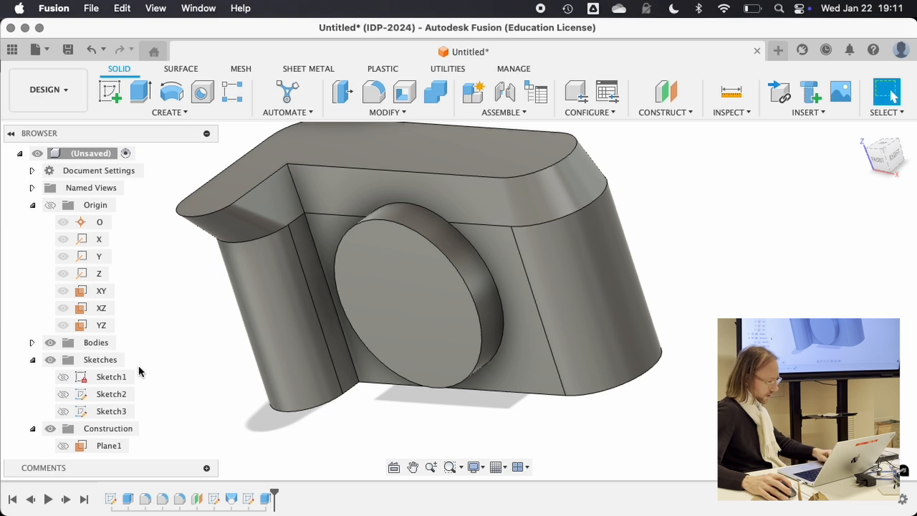
{"action": "left_click", "coordinate": [100, 292]}
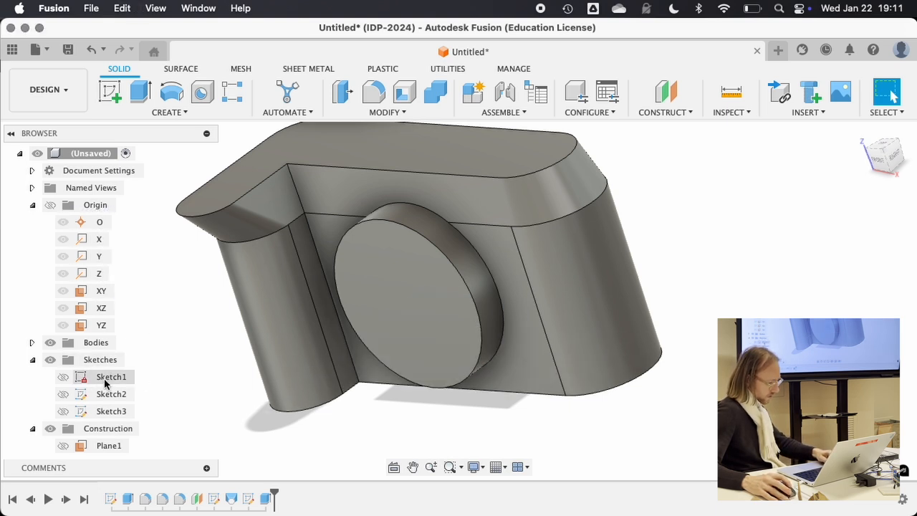
Open Sketch1, copy its entire dimensioned L-shaped profile, and finish the sketch.
{"action": "left_click", "coordinate": [108, 377]}
{"action": "double_click", "coordinate": [117, 377]}
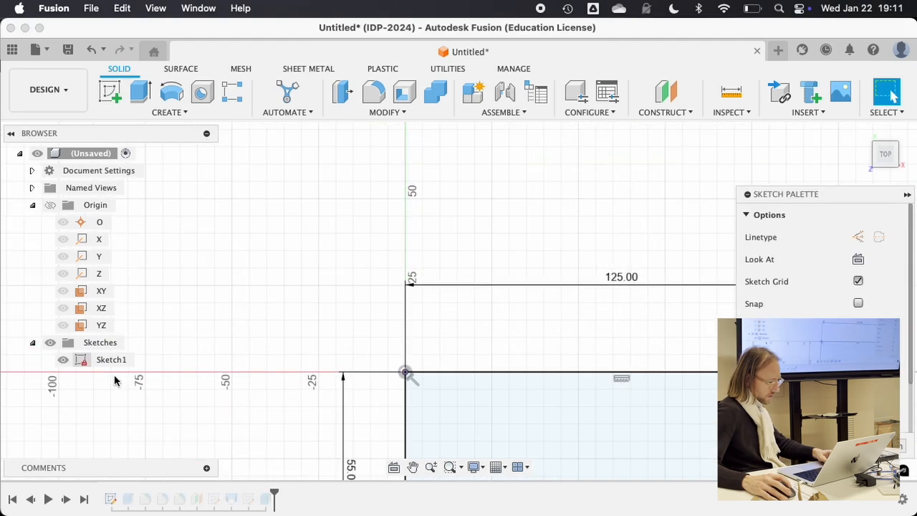
{"action": "left_click", "coordinate": [869, 97]}
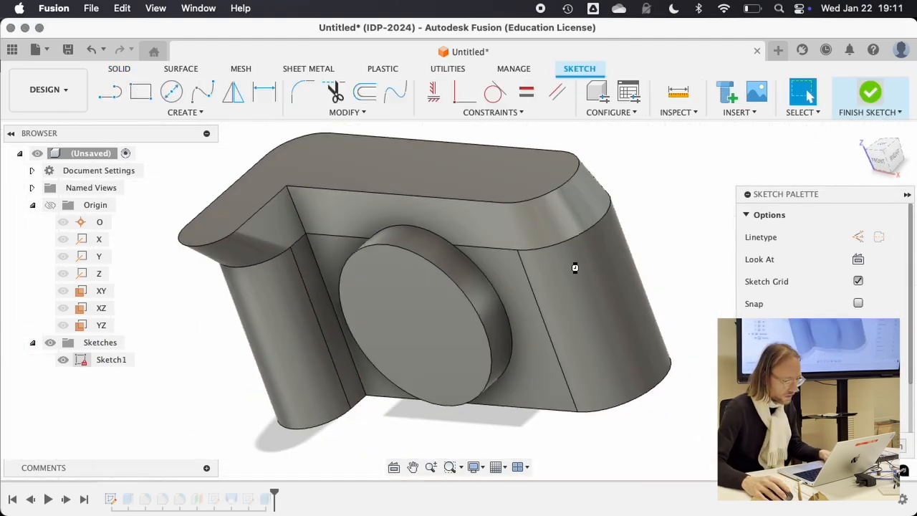
{"action": "double_click", "coordinate": [101, 378]}
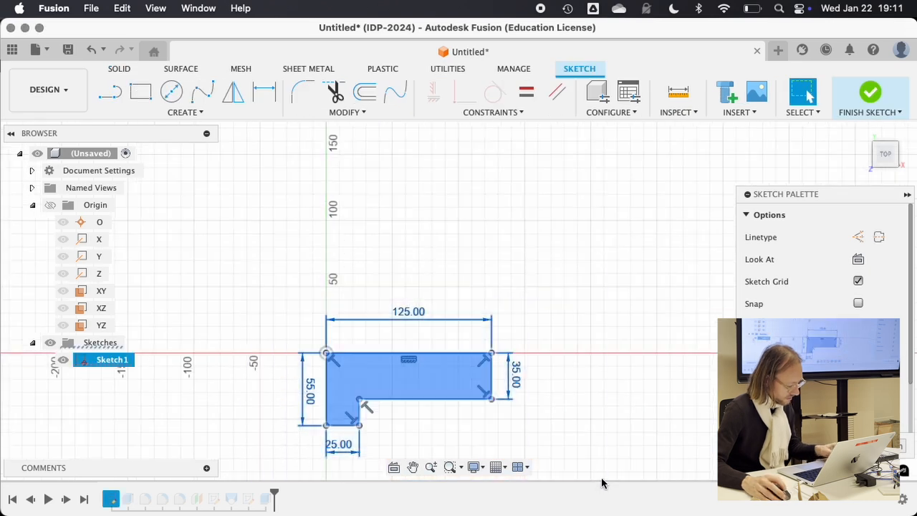
{"action": "left_click", "coordinate": [869, 93]}
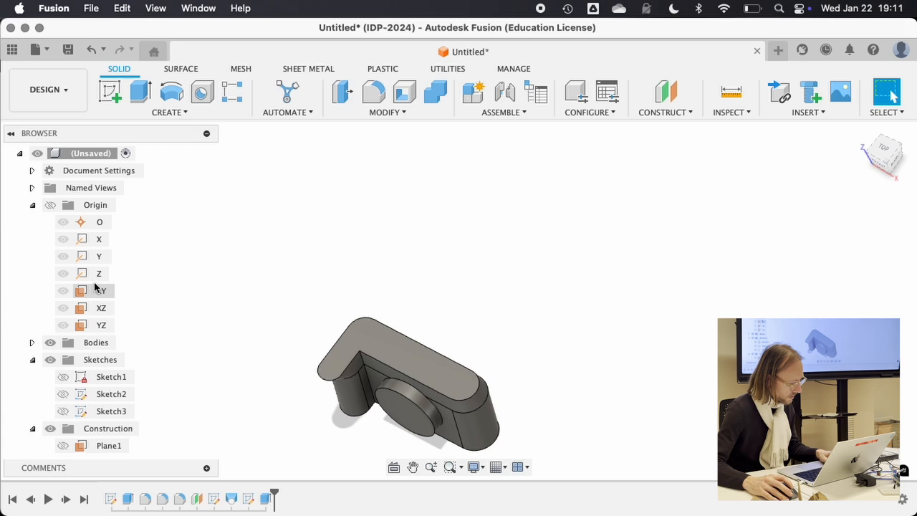
Create a sketch on Plane1, paste the copied L-shaped profile without moving it, and finish the sketch.
{"action": "left_click", "coordinate": [109, 445]}
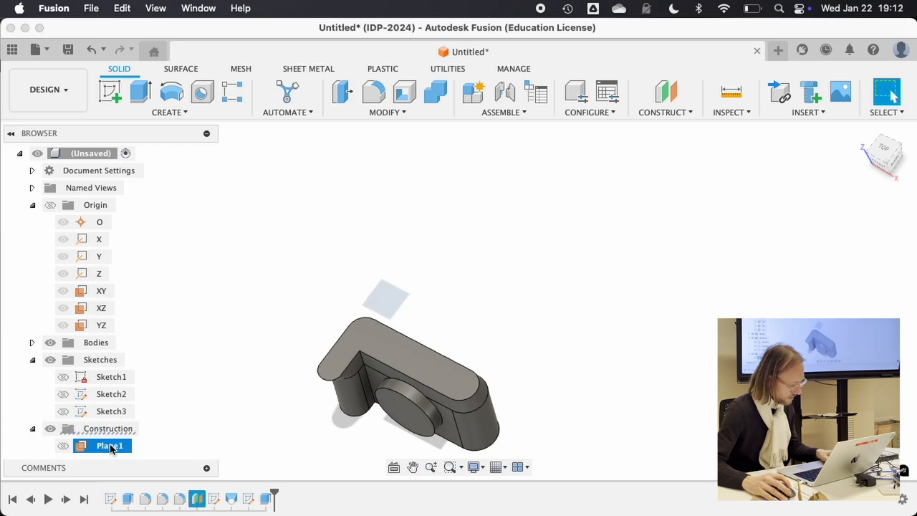
{"action": "double_click", "coordinate": [109, 446]}
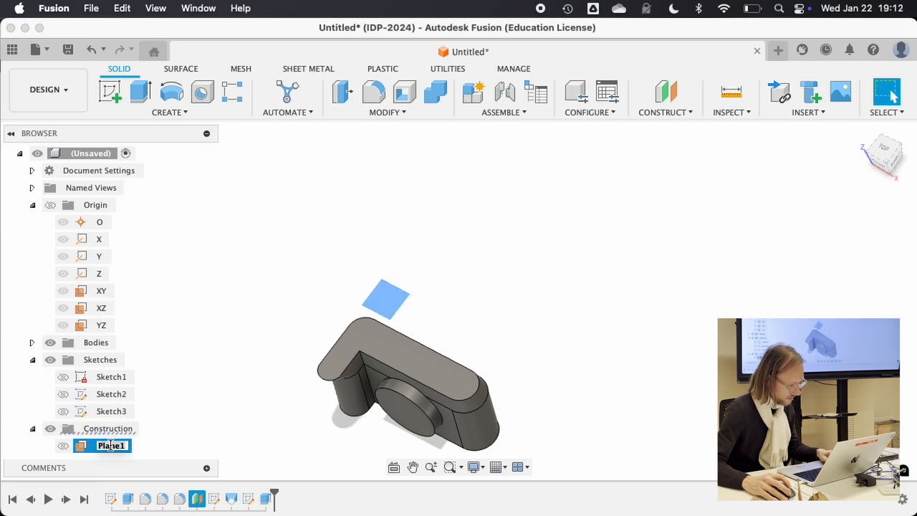
{"action": "left_click", "coordinate": [110, 91]}
{"action": "key", "text": "m"}
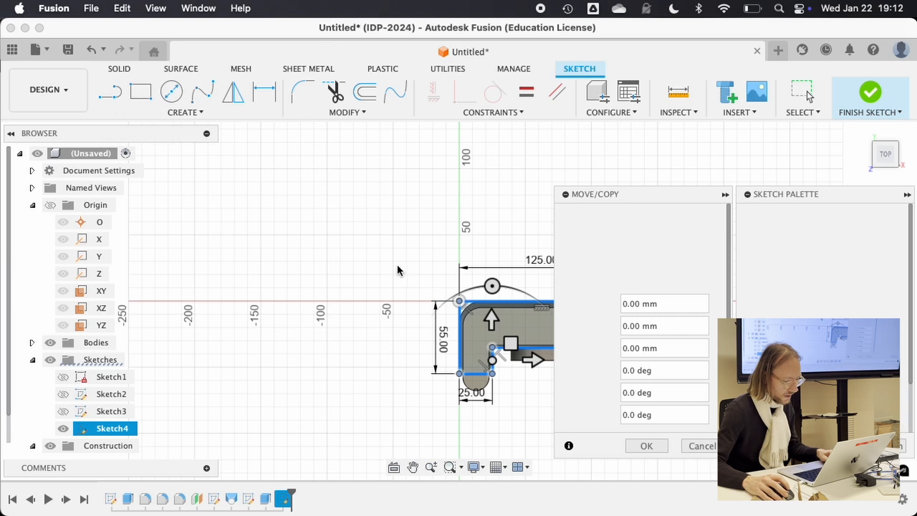
{"action": "left_click", "coordinate": [643, 447]}
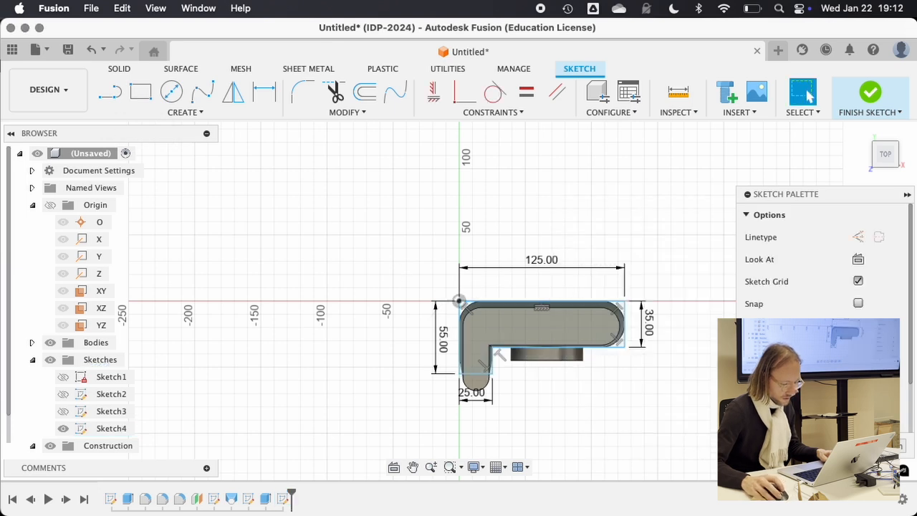
{"action": "left_click", "coordinate": [870, 445]}
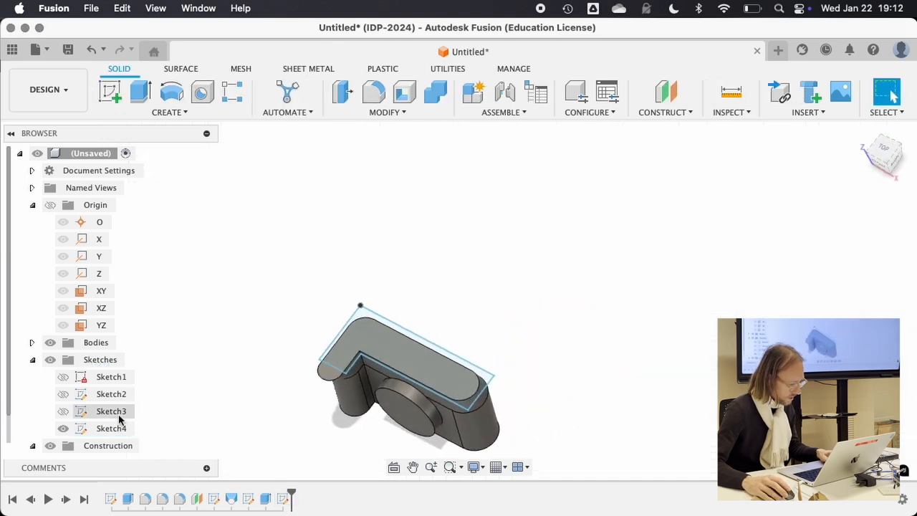
Open Sketch4, delete the 55 mm and 125 mm dimensions of its L-shaped profile, and finish the sketch.
{"action": "scroll", "coordinate": [262, 423], "scroll_direction": "down", "scroll_amount": 2}
{"action": "scroll", "coordinate": [262, 423], "scroll_direction": "up", "scroll_amount": 5}
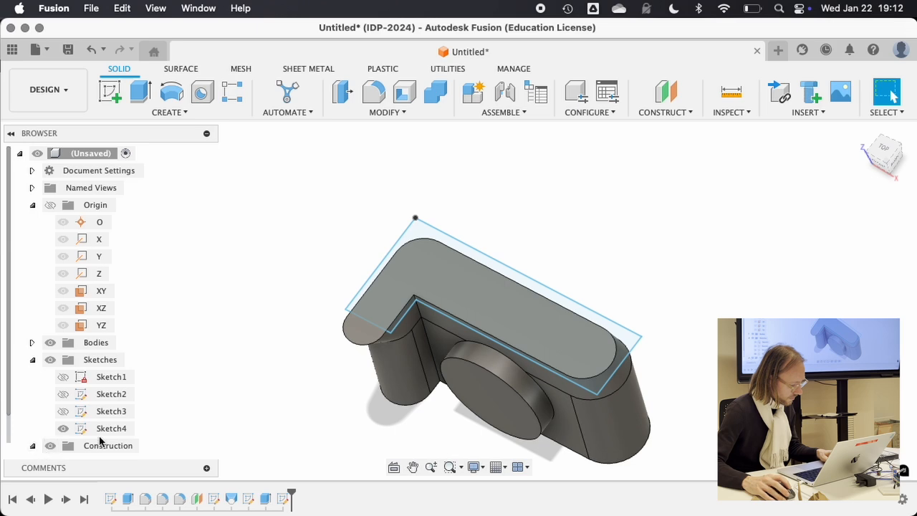
{"action": "left_click", "coordinate": [104, 428]}
{"action": "right_click", "coordinate": [102, 427]}
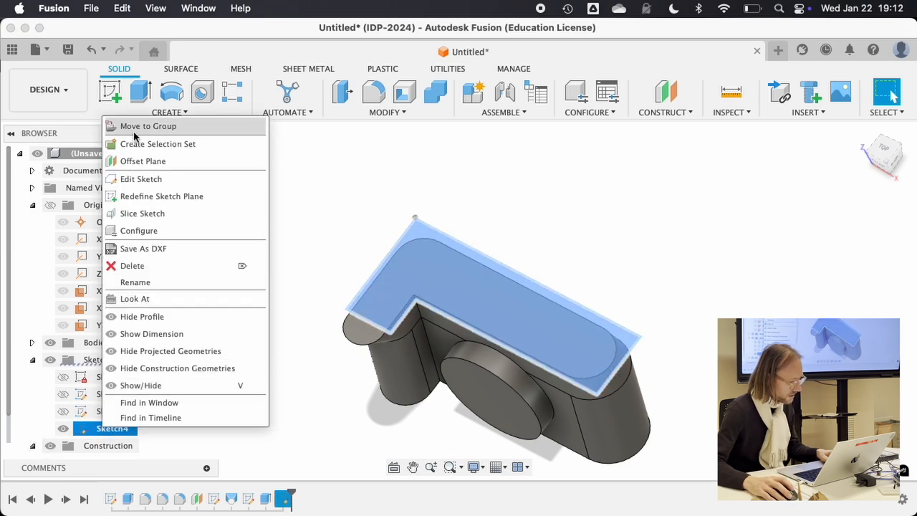
{"action": "left_click", "coordinate": [193, 178]}
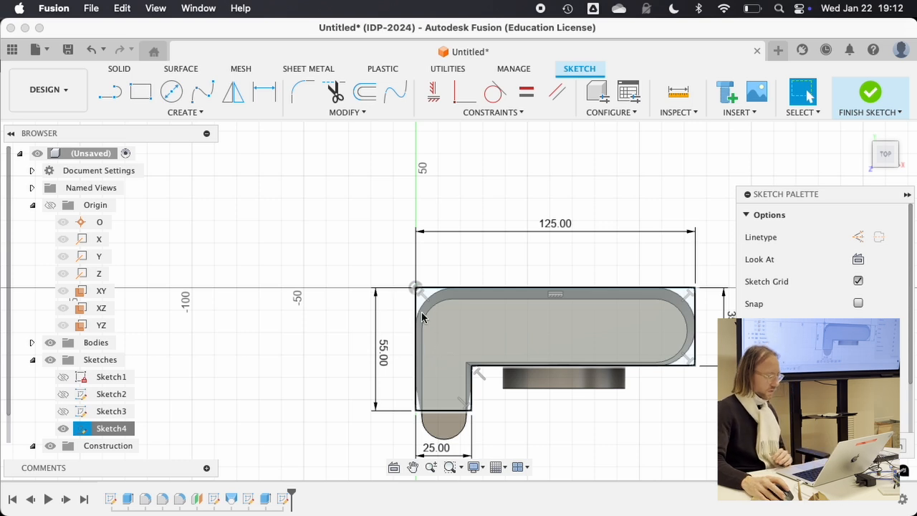
{"action": "left_click", "coordinate": [386, 291]}
{"action": "key", "text": "Delete"}
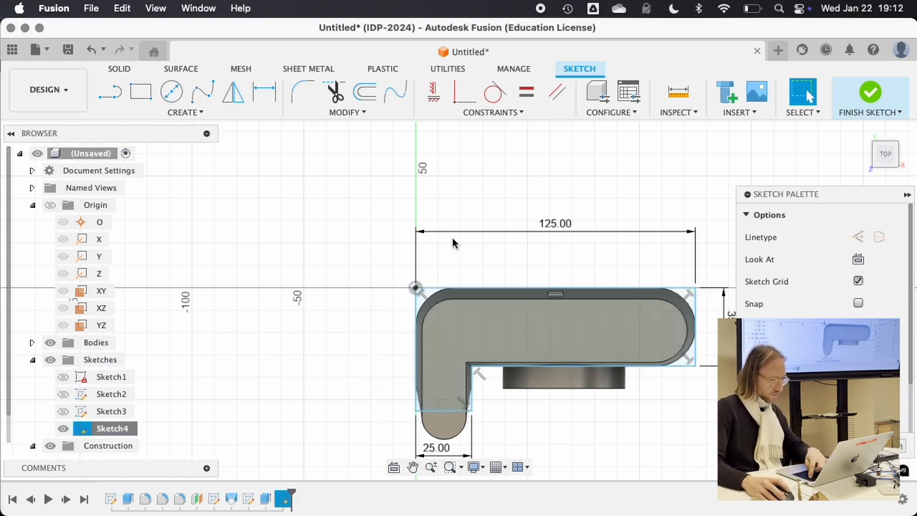
{"action": "left_click", "coordinate": [457, 232]}
{"action": "key", "text": "Delete"}
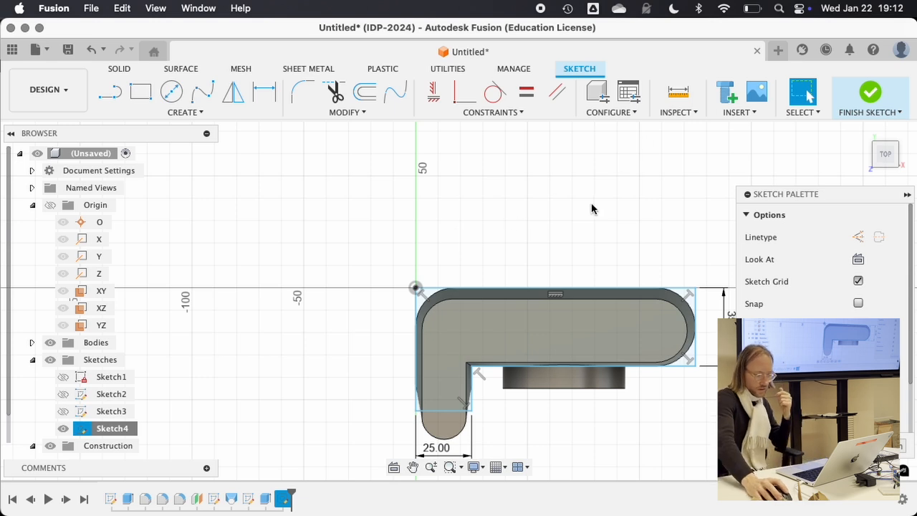
{"action": "left_click", "coordinate": [865, 98]}
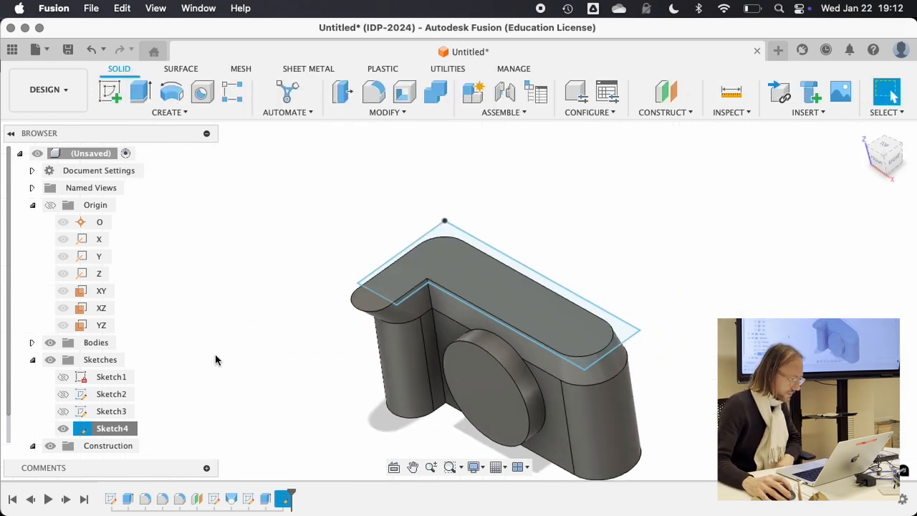
Hide Sketch4, the L-shaped profile above the solid.
{"action": "left_click", "coordinate": [63, 427]}
{"action": "middle_click_drag", "start_coordinate": [494, 374], "coordinate": [550, 152], "text": "shift"}
{"action": "middle_click_drag", "start_coordinate": [508, 217], "coordinate": [548, 291], "text": "shift"}
{"action": "middle_click_drag", "start_coordinate": [782, 283], "coordinate": [759, 257], "text": "shift"}
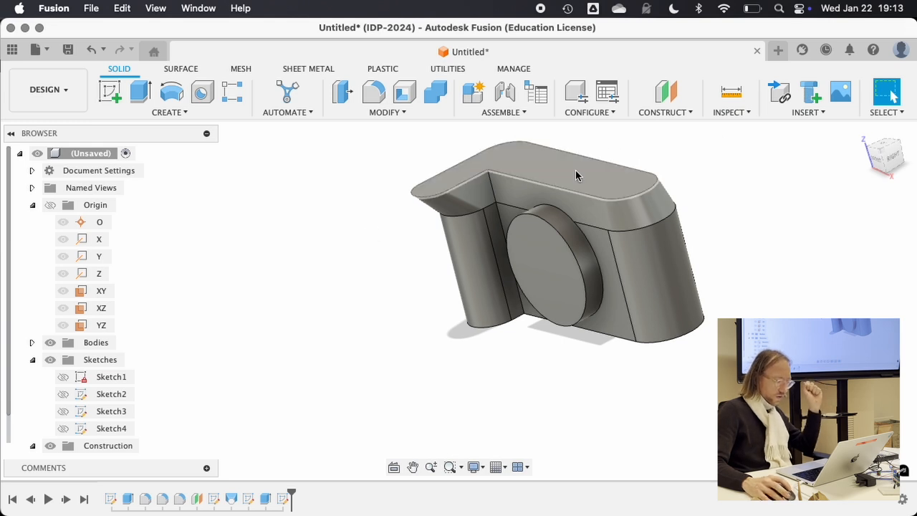
Create a construction axis through the cylindrical side face of the disc on the solid's front.
{"action": "left_click", "coordinate": [673, 113]}
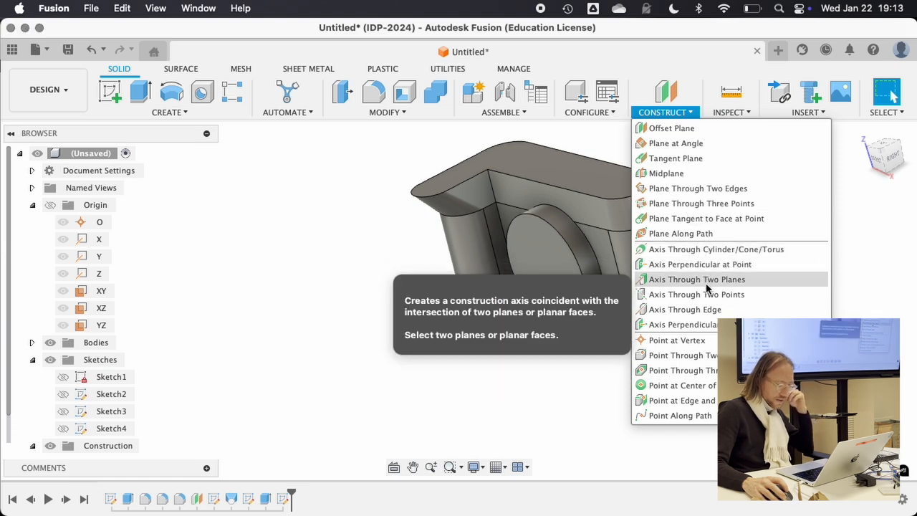
{"action": "left_click", "coordinate": [703, 249]}
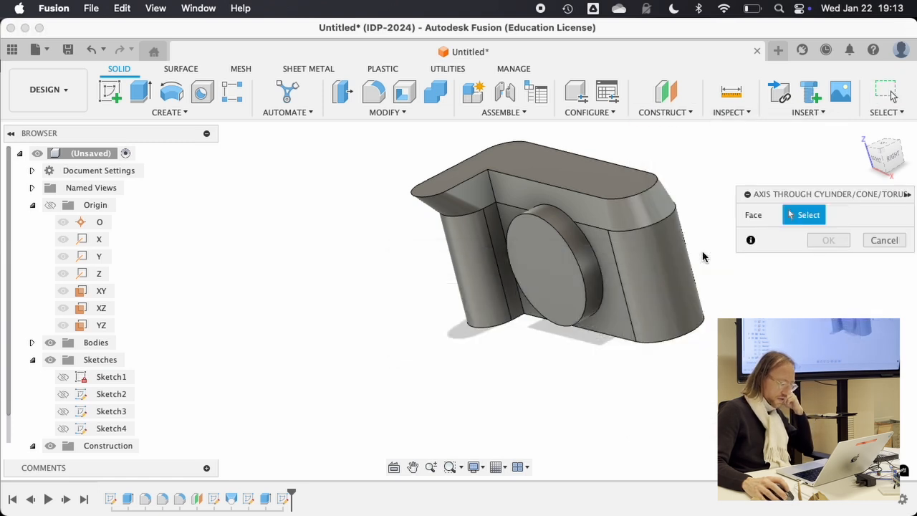
{"action": "left_click", "coordinate": [577, 243]}
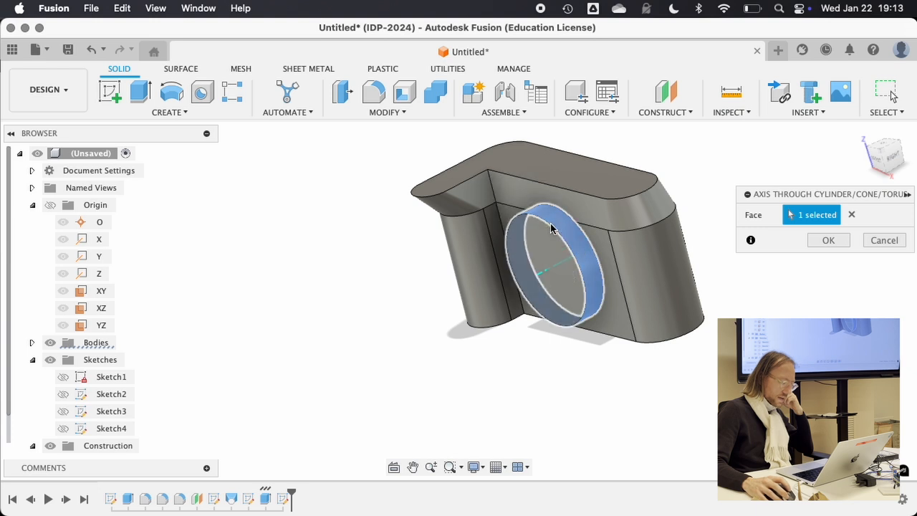
{"action": "key", "text": "Return"}
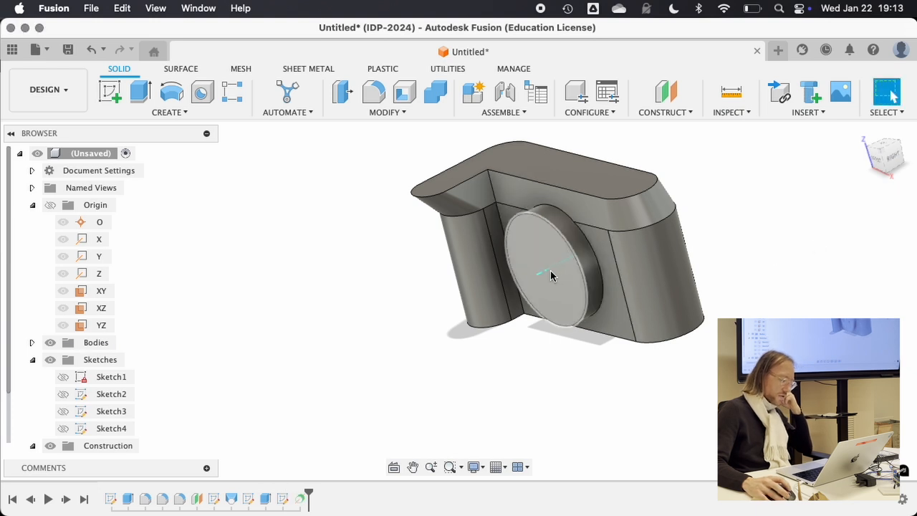
{"action": "middle_click_drag", "start_coordinate": [538, 275], "coordinate": [556, 284], "text": "shift"}
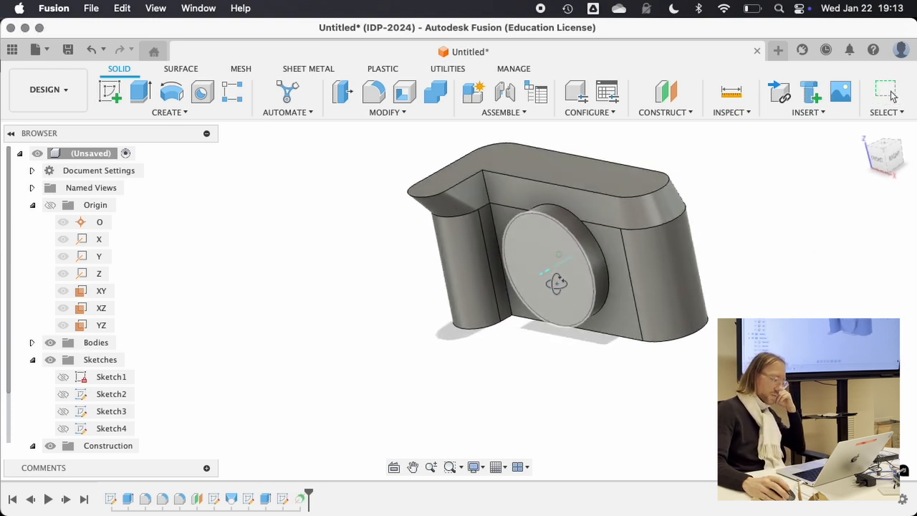
{"action": "scroll", "coordinate": [548, 280], "scroll_direction": "up", "scroll_amount": 4}
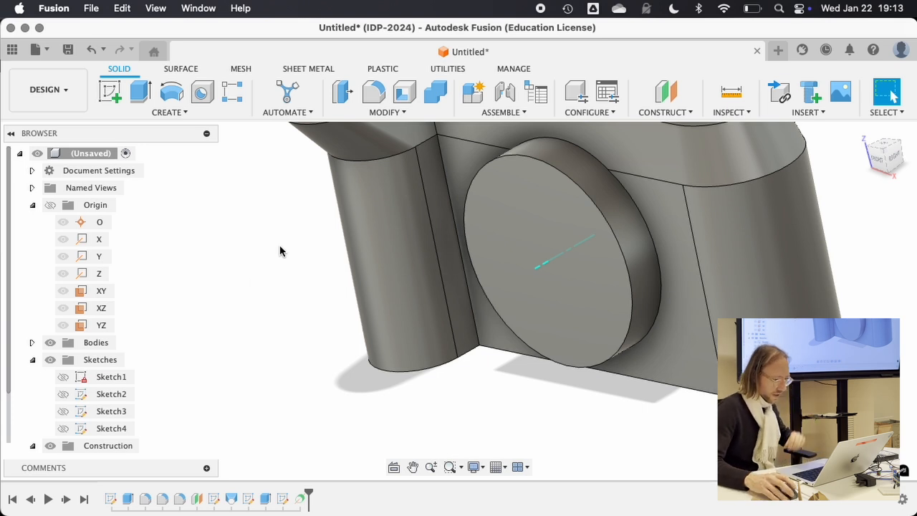
{"action": "left_click", "coordinate": [667, 93]}
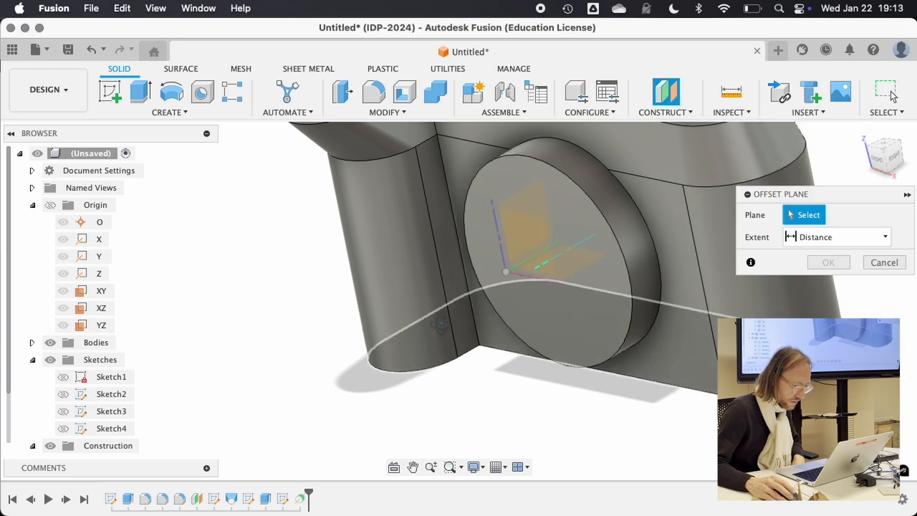
{"action": "middle_click_drag", "start_coordinate": [463, 334], "coordinate": [482, 312], "text": "shift"}
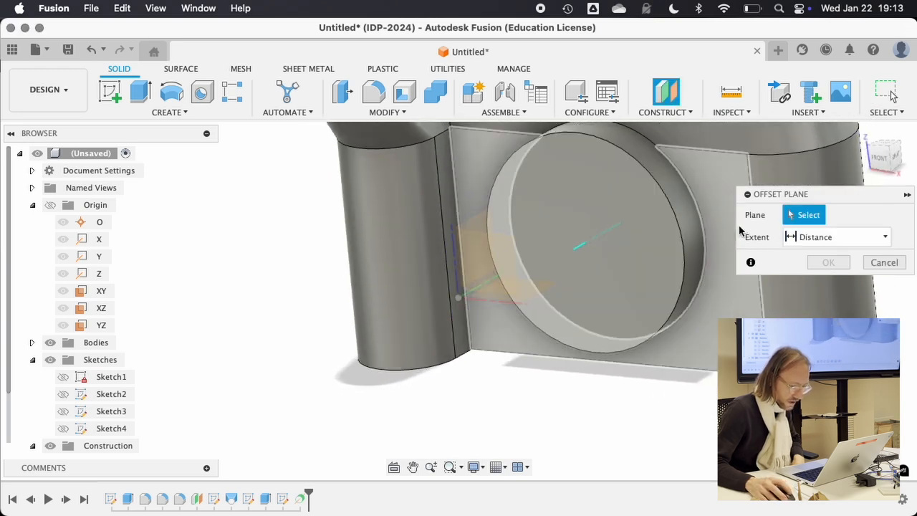
{"action": "left_click", "coordinate": [800, 243]}
{"action": "left_click", "coordinate": [813, 252]}
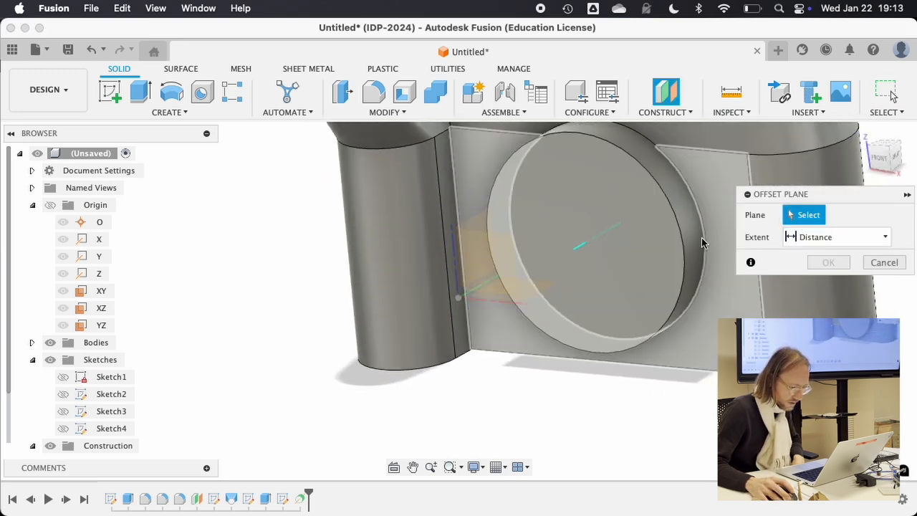
{"action": "left_click", "coordinate": [882, 262]}
{"action": "left_click", "coordinate": [731, 112]}
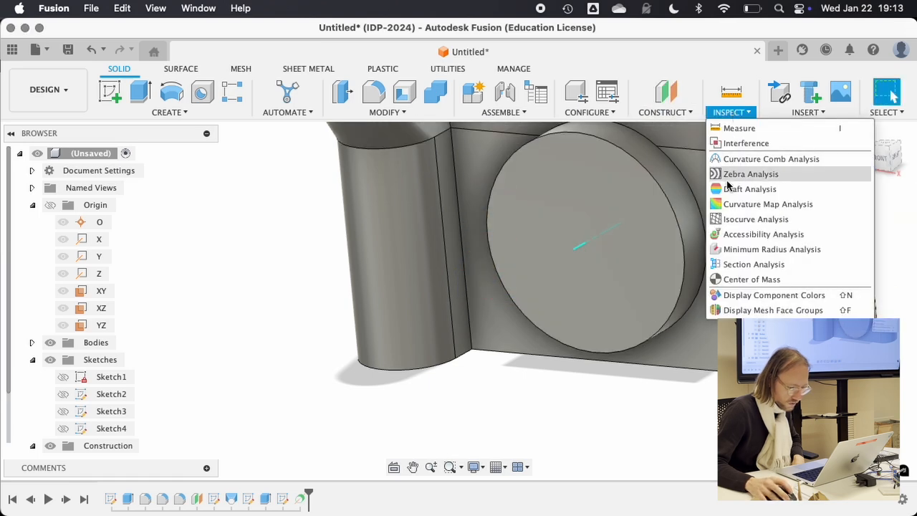
{"action": "left_click", "coordinate": [666, 92]}
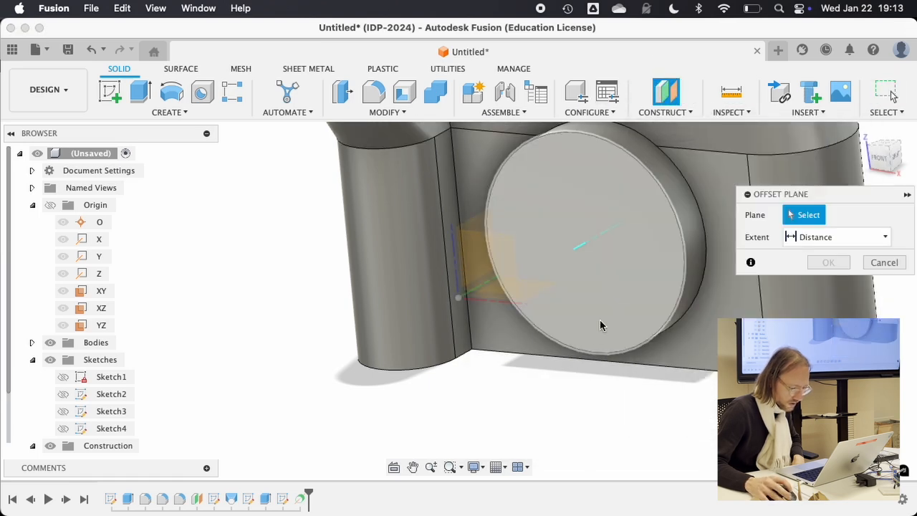
{"action": "left_click", "coordinate": [896, 266]}
{"action": "left_click", "coordinate": [666, 92]}
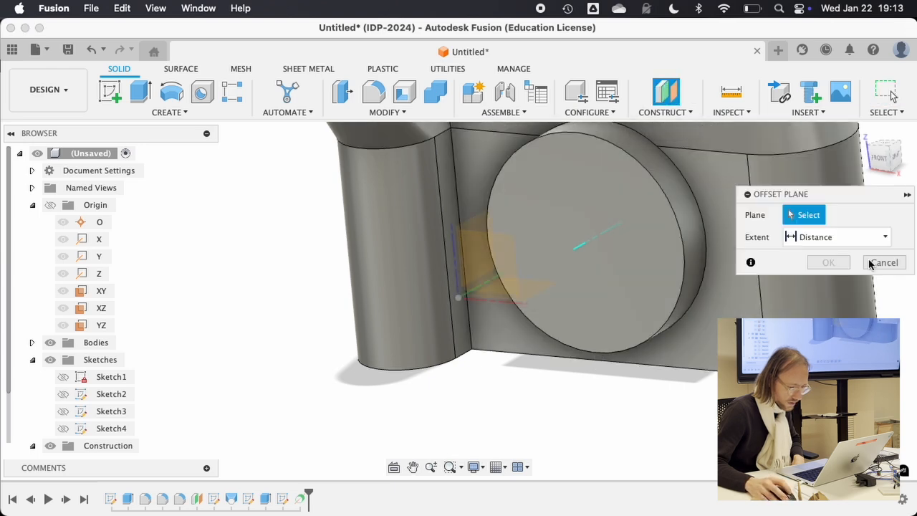
{"action": "left_click", "coordinate": [879, 263]}
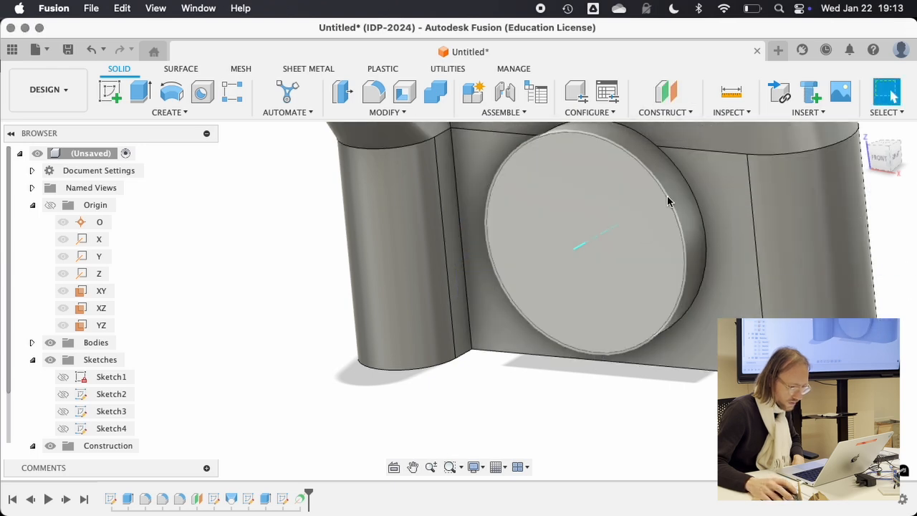
Create a construction point at the center of the disc's front circular edge.
{"action": "left_click", "coordinate": [680, 113]}
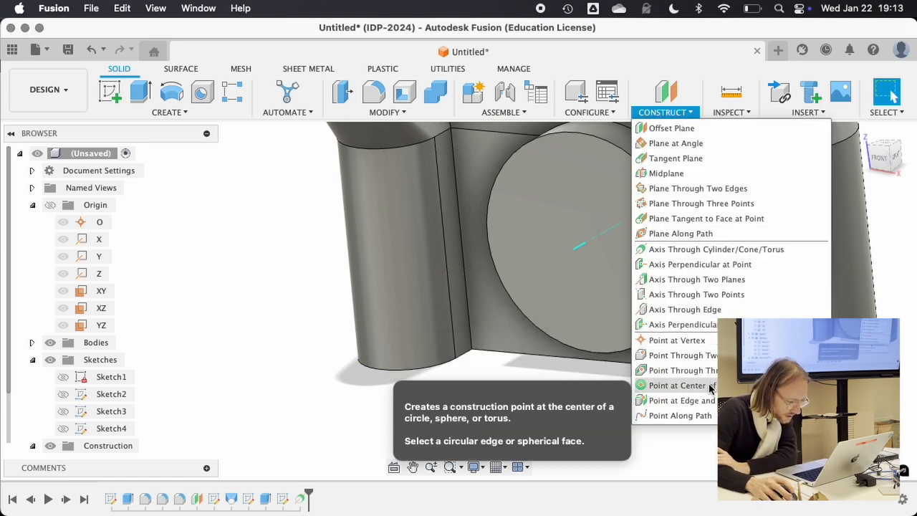
{"action": "left_click", "coordinate": [659, 385]}
{"action": "left_click", "coordinate": [611, 144]}
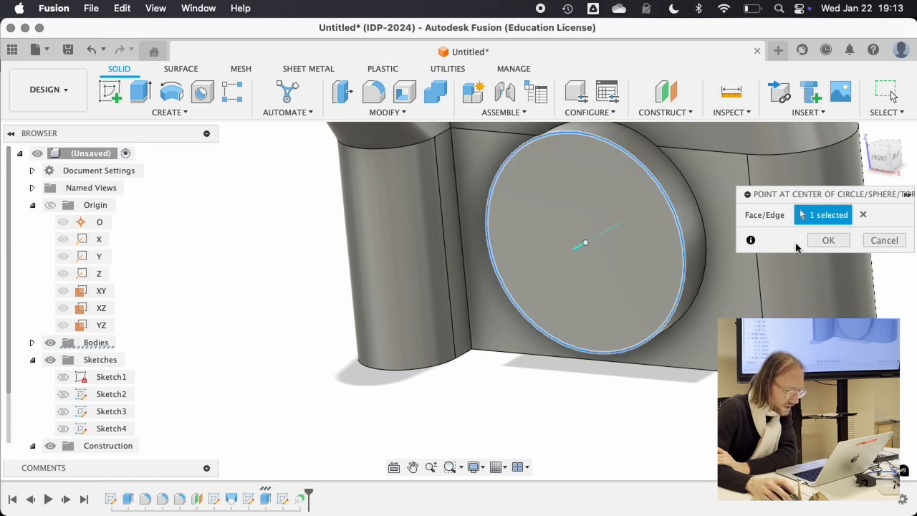
{"action": "left_click", "coordinate": [824, 242]}
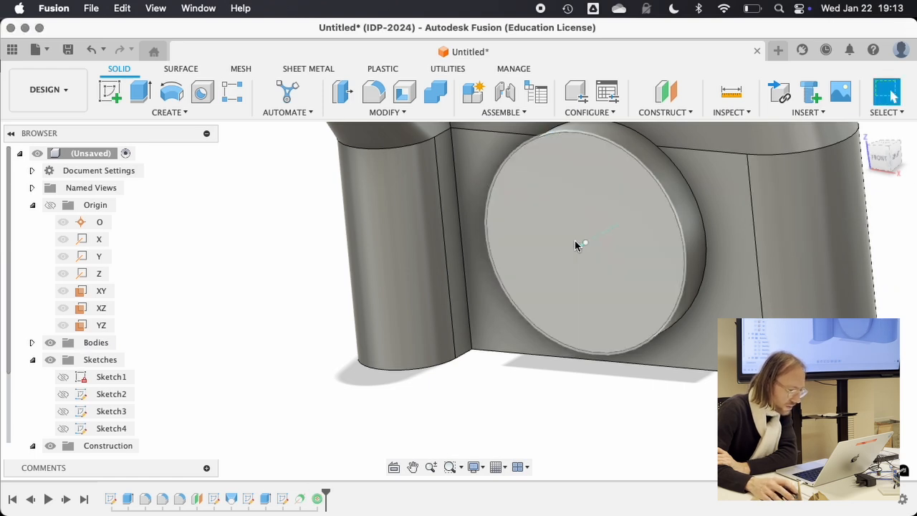
{"action": "left_click", "coordinate": [668, 91]}
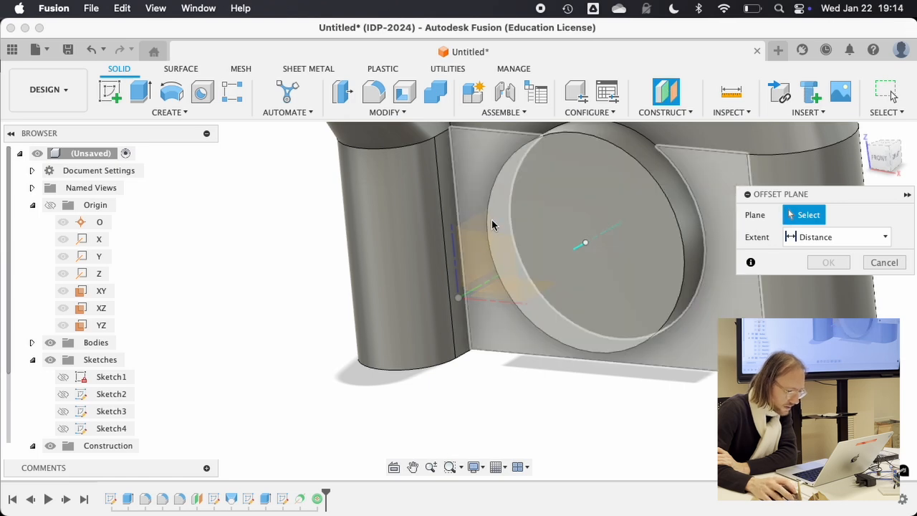
{"action": "left_click", "coordinate": [813, 241]}
{"action": "left_click", "coordinate": [835, 216]}
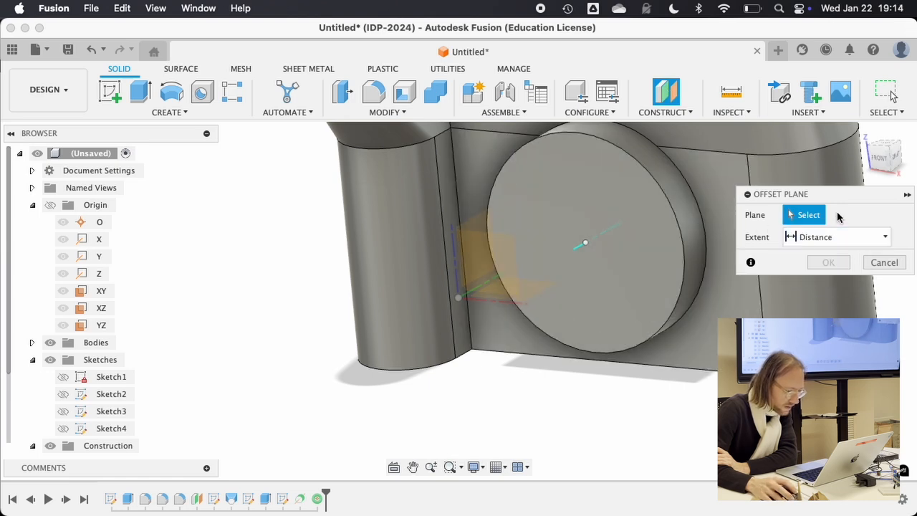
{"action": "left_click", "coordinate": [884, 263]}
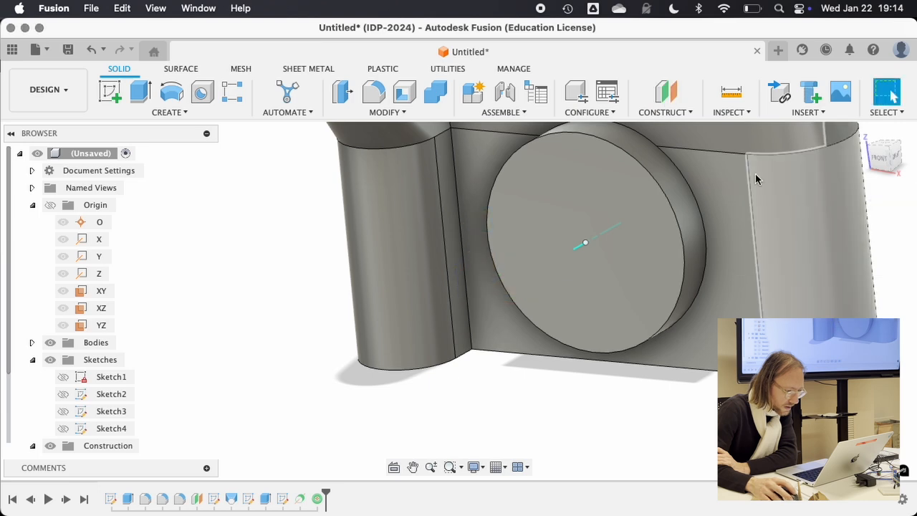
Create an offset plane from the origin YZ plane with extent To Object, ending at the disc's center point.
{"action": "left_click", "coordinate": [684, 113]}
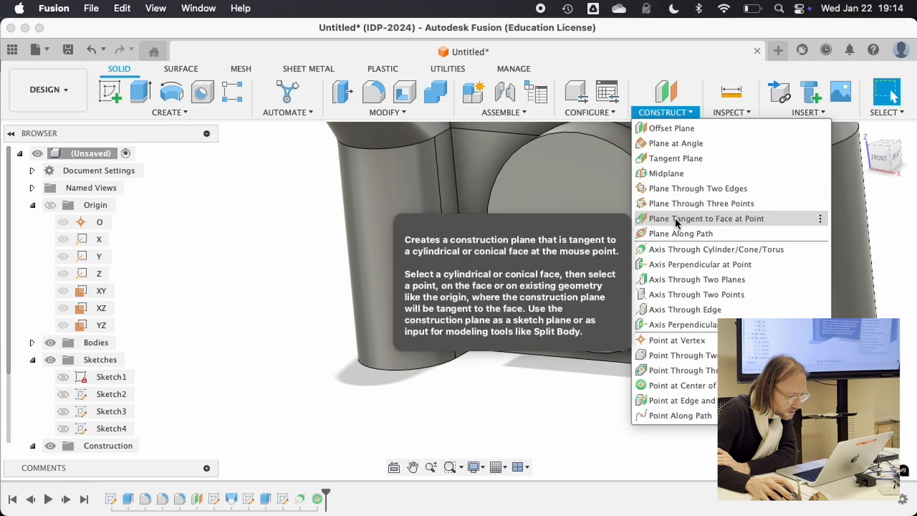
{"action": "left_click", "coordinate": [673, 128]}
{"action": "left_click", "coordinate": [809, 238]}
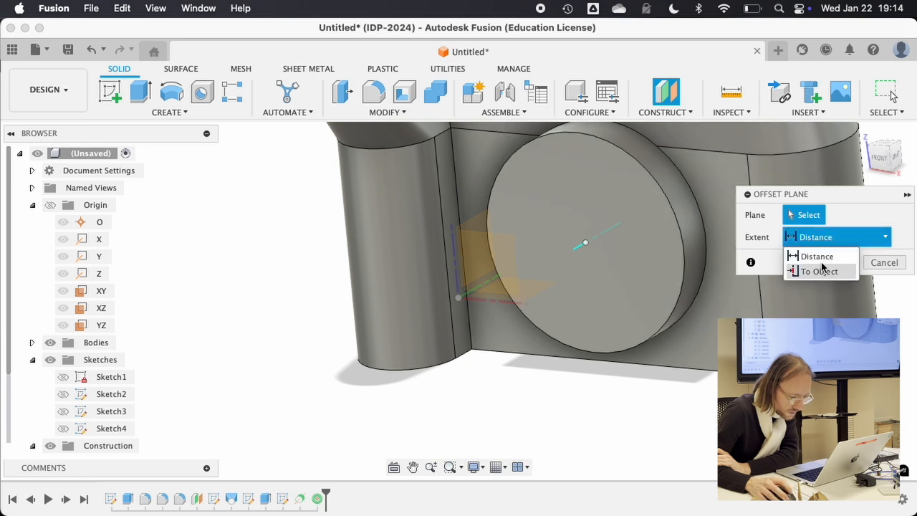
{"action": "left_click", "coordinate": [822, 271]}
{"action": "left_click", "coordinate": [585, 243]}
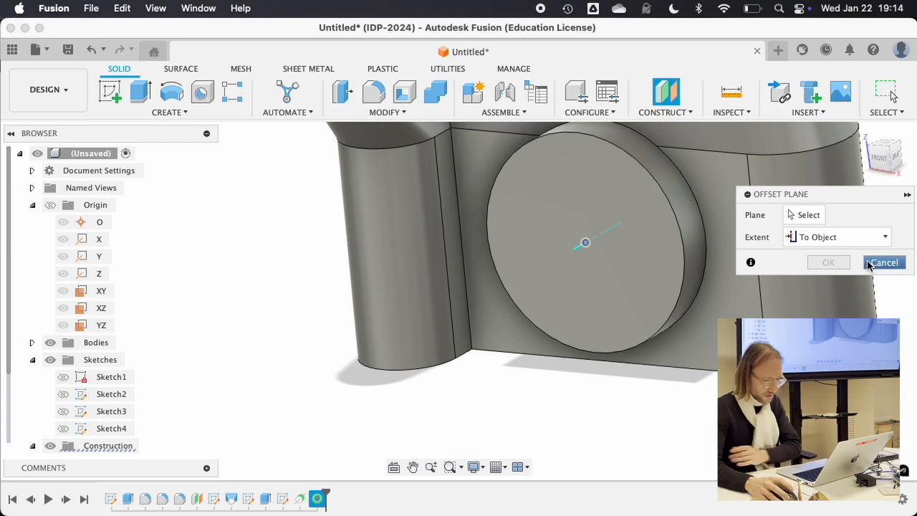
{"action": "left_click", "coordinate": [789, 215]}
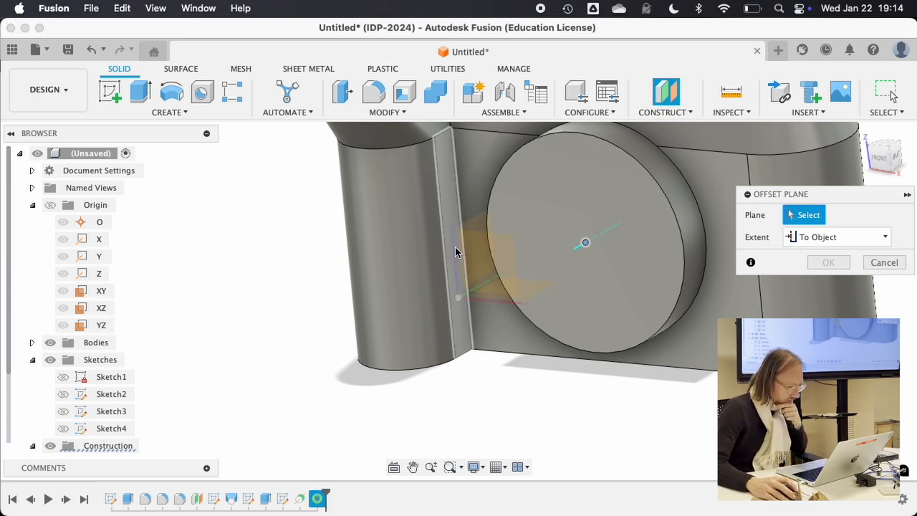
{"action": "left_click", "coordinate": [100, 324]}
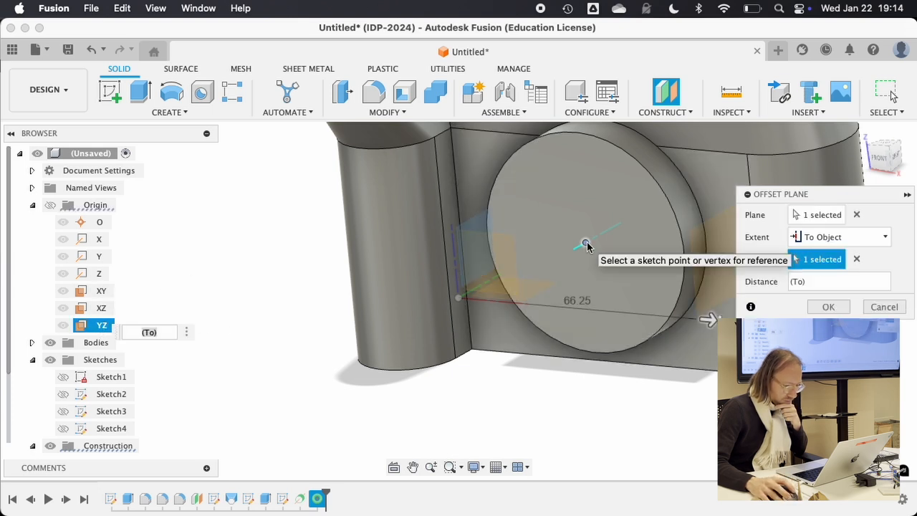
{"action": "left_click", "coordinate": [855, 260]}
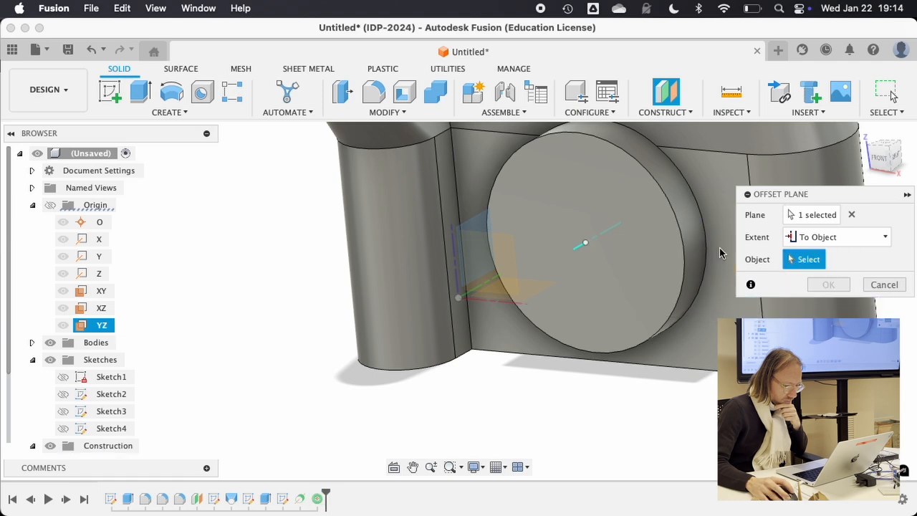
{"action": "left_click", "coordinate": [586, 243]}
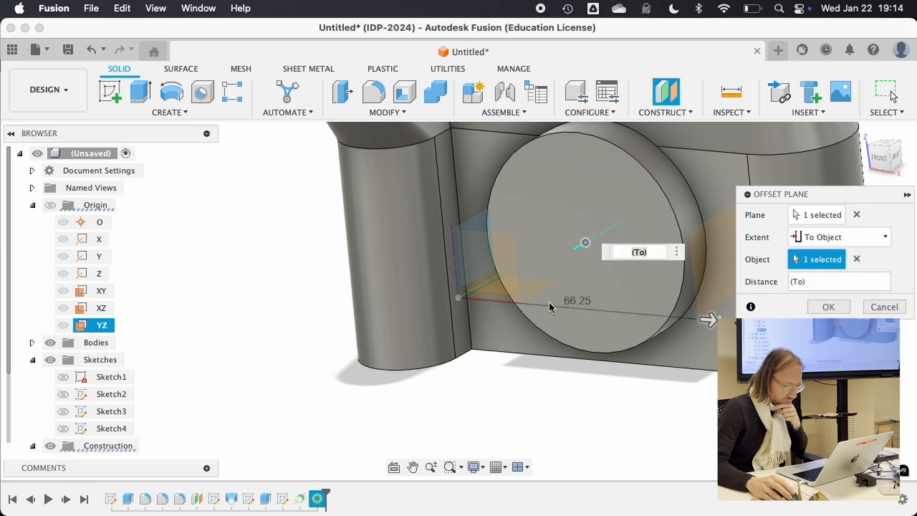
{"action": "middle_click_drag", "start_coordinate": [550, 303], "coordinate": [604, 273], "text": "shift"}
{"action": "left_click", "coordinate": [828, 307]}
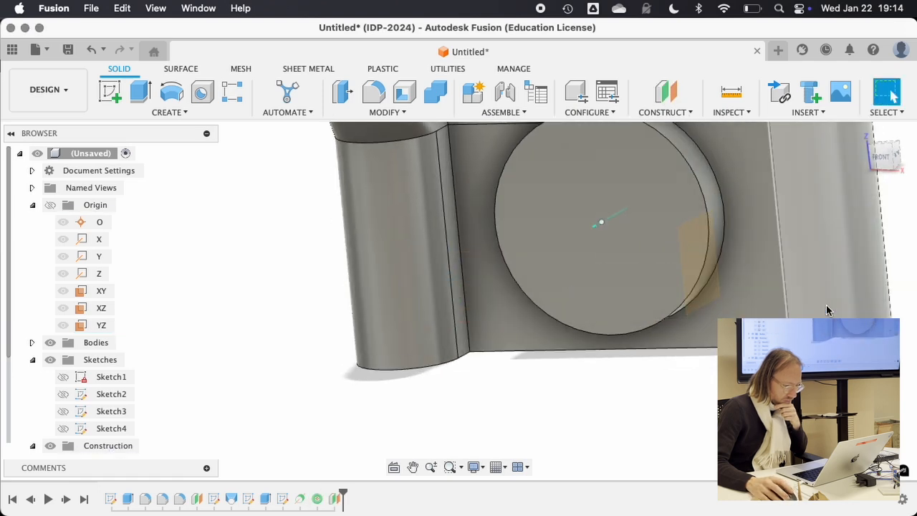
{"action": "middle_click_drag", "start_coordinate": [489, 309], "coordinate": [444, 327], "text": "shift"}
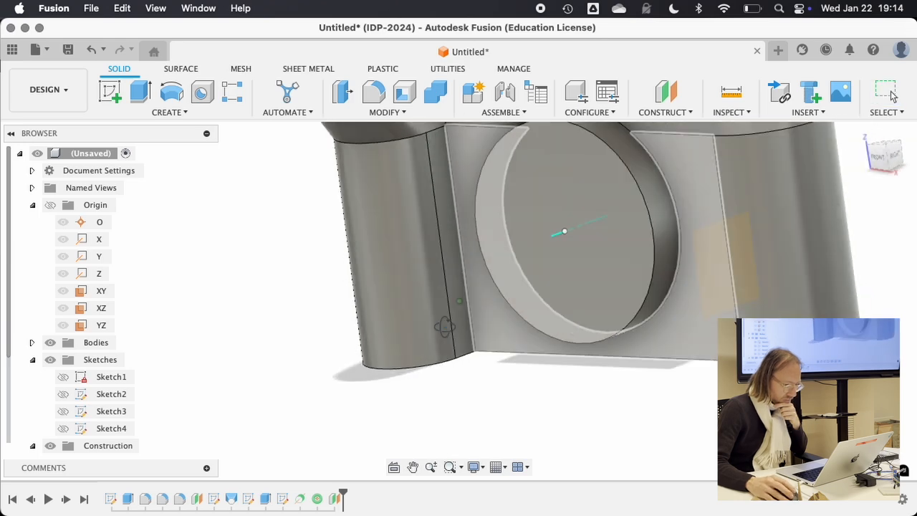
{"action": "scroll", "coordinate": [450, 322], "scroll_direction": "down", "scroll_amount": 4}
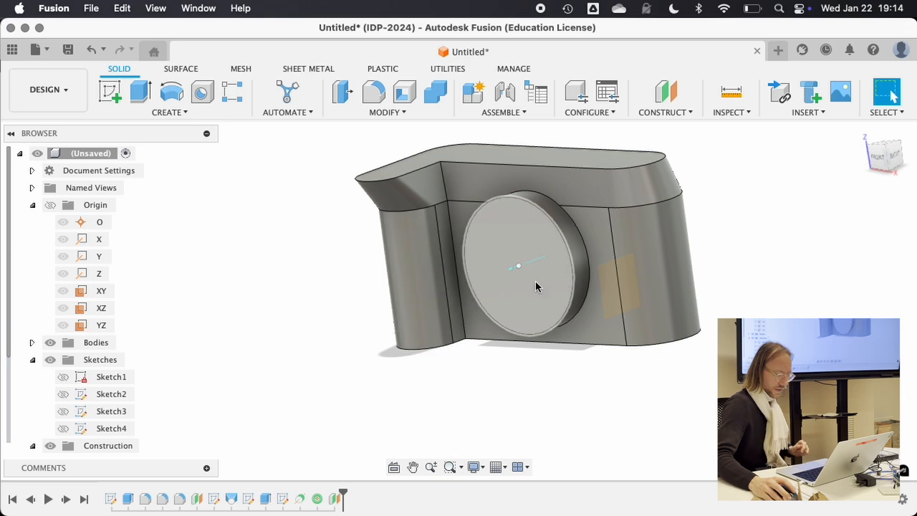
{"action": "middle_click_drag", "start_coordinate": [371, 277], "coordinate": [336, 177], "text": "shift"}
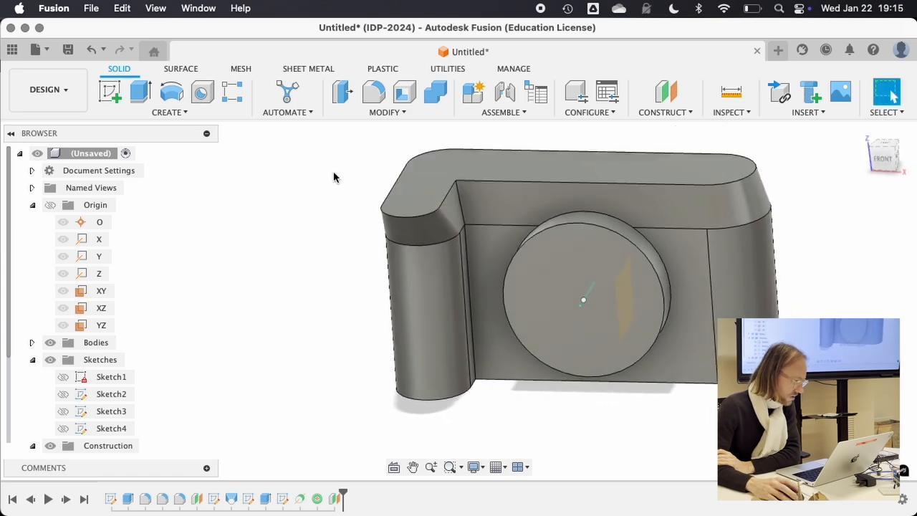
{"action": "left_click", "coordinate": [172, 112]}
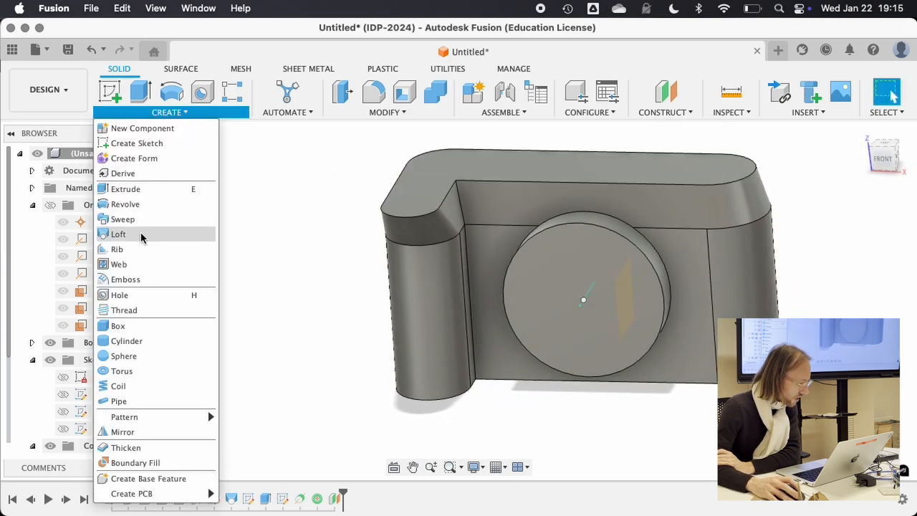
{"action": "left_click", "coordinate": [290, 170]}
{"action": "left_click", "coordinate": [171, 112]}
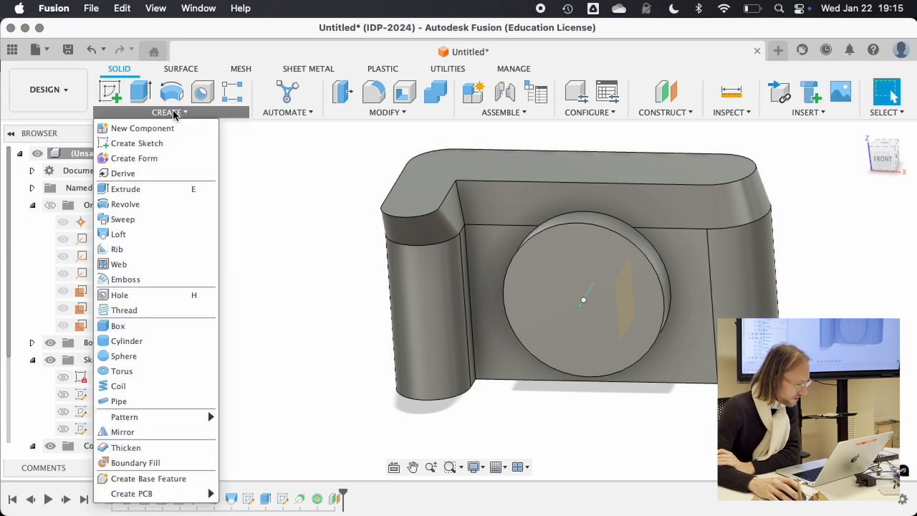
{"action": "left_click", "coordinate": [341, 170]}
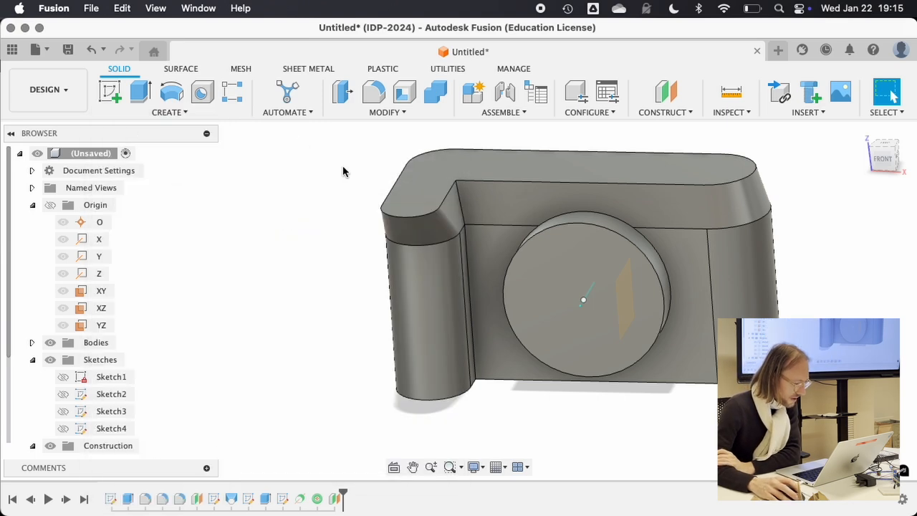
Create a new sketch on the offset plane that runs through the disc's center point.
{"action": "middle_click_drag", "start_coordinate": [626, 298], "coordinate": [370, 302], "text": "shift"}
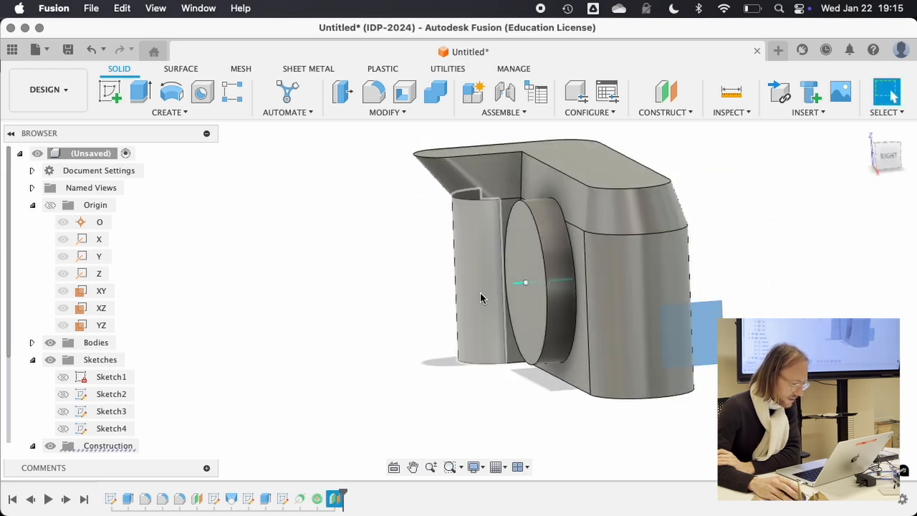
{"action": "middle_click_drag", "start_coordinate": [483, 297], "coordinate": [589, 294], "text": "shift"}
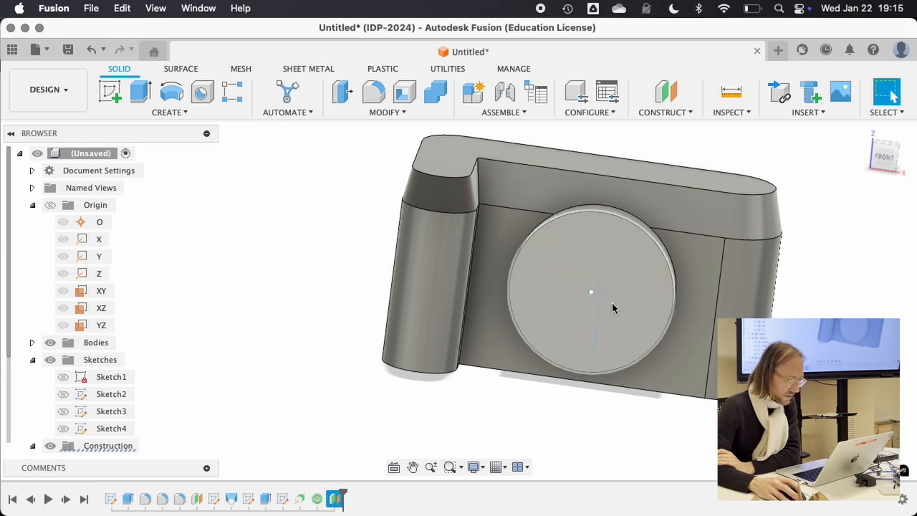
{"action": "middle_click_drag", "start_coordinate": [612, 308], "coordinate": [715, 327], "text": "shift"}
{"action": "right_click", "coordinate": [715, 327]}
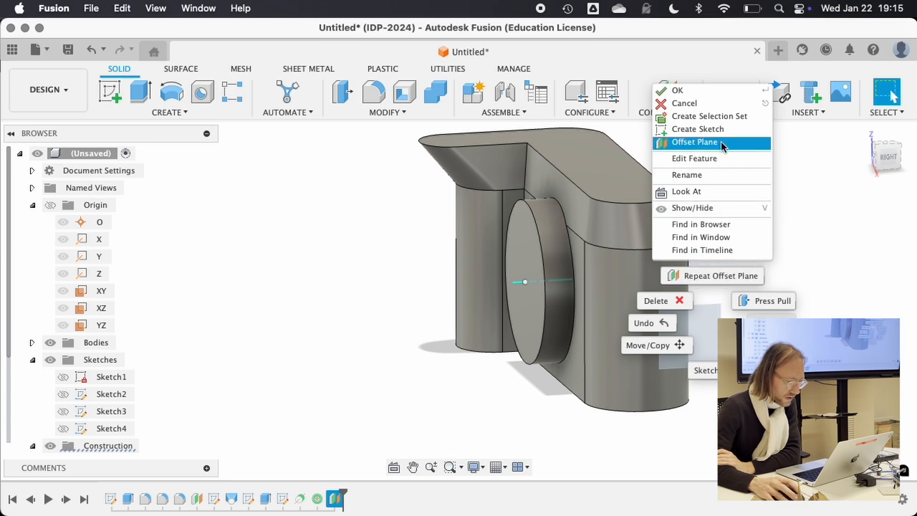
{"action": "left_click", "coordinate": [698, 129]}
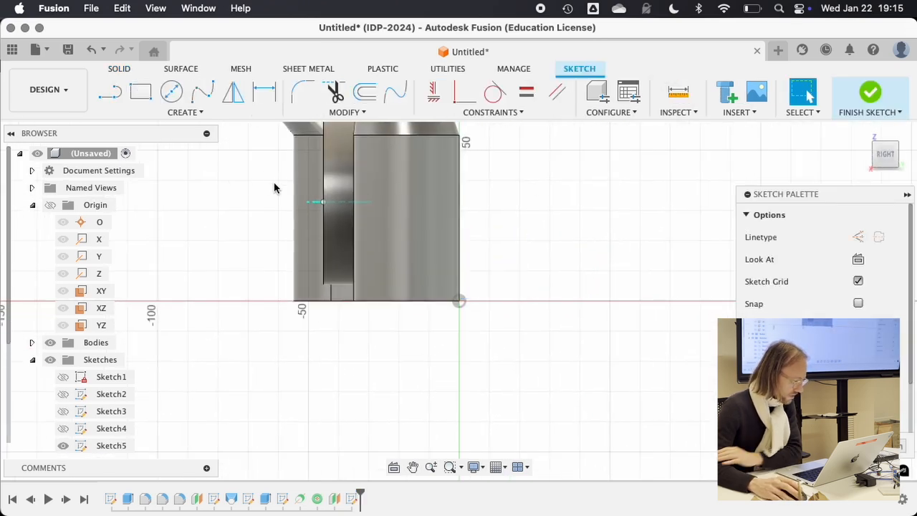
{"action": "left_click_drag", "start_coordinate": [463, 323], "coordinate": [463, 293]}
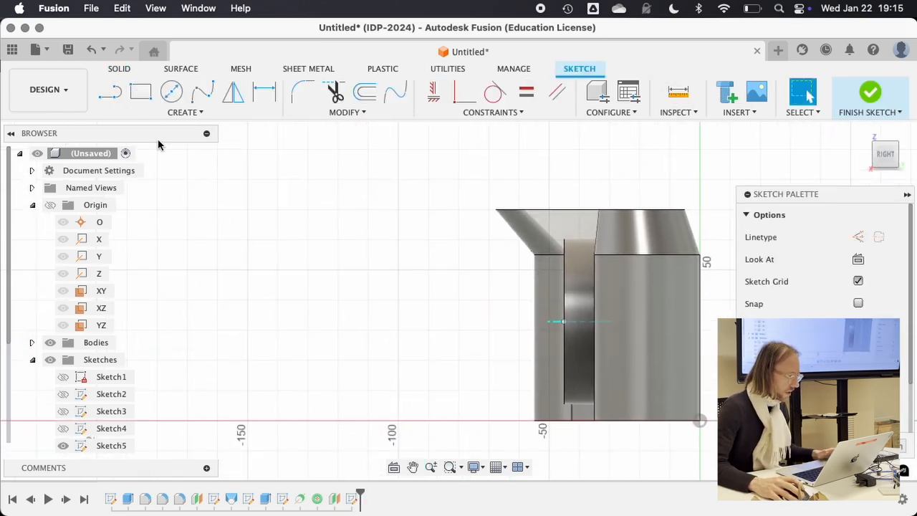
Sketch the lens's upper outline as connected lines from inside the disc outward, with a raised section about 4.5 mm high and a small front lip.
{"action": "key", "text": "l"}
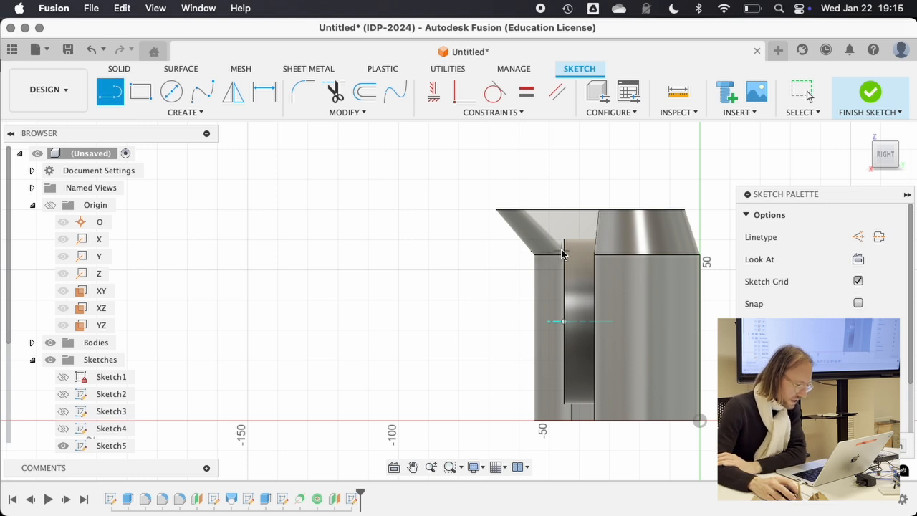
{"action": "left_click", "coordinate": [568, 251]}
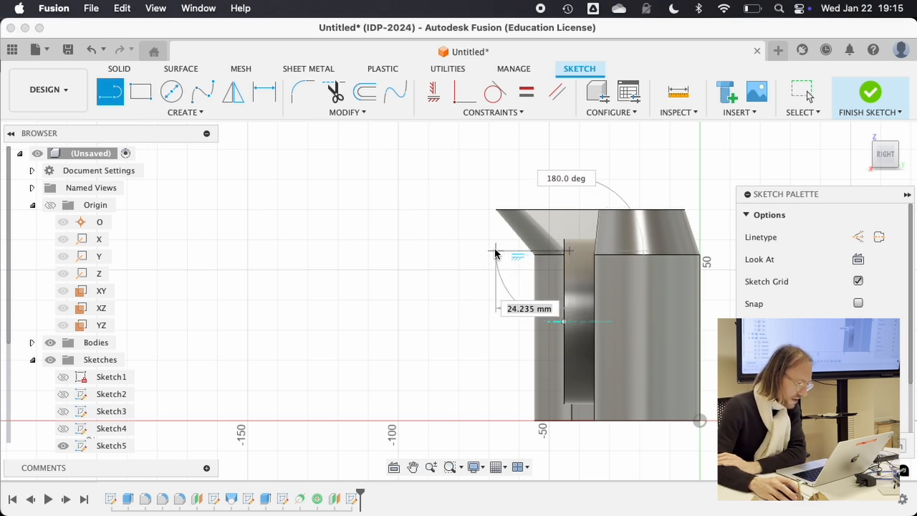
{"action": "left_click", "coordinate": [487, 251]}
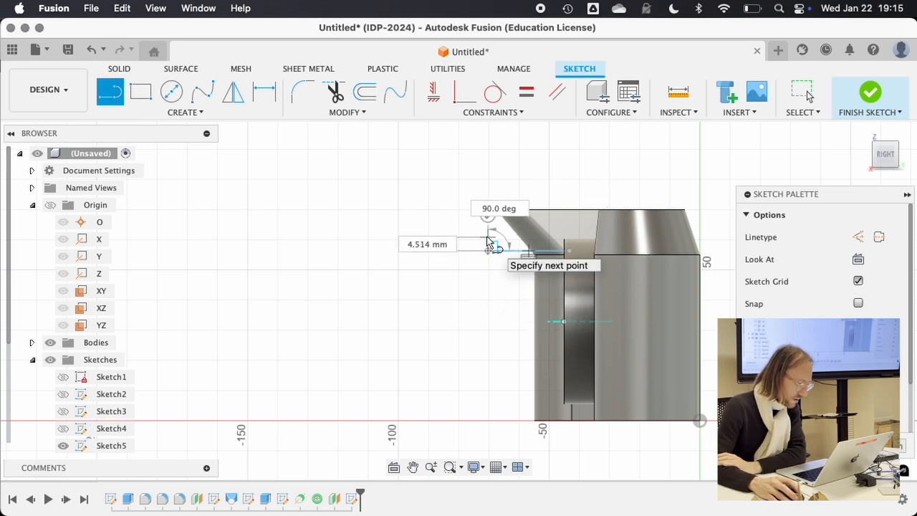
{"action": "left_click", "coordinate": [488, 237]}
{"action": "left_click", "coordinate": [386, 237]}
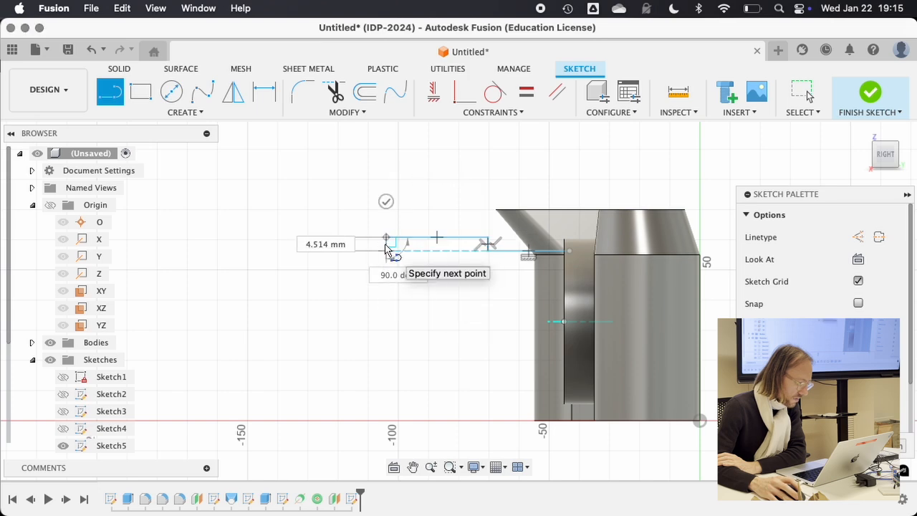
{"action": "left_click", "coordinate": [365, 244]}
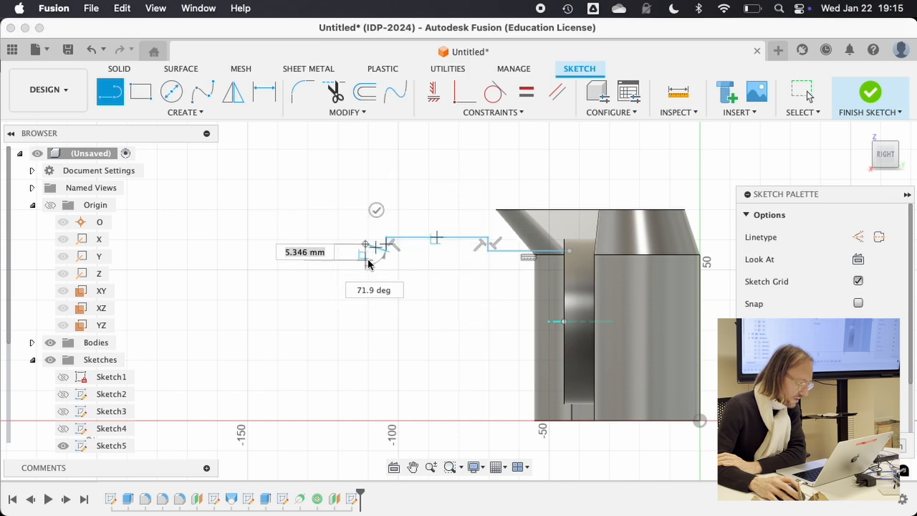
{"action": "left_click", "coordinate": [387, 260]}
{"action": "scroll", "coordinate": [377, 264], "scroll_direction": "up", "scroll_amount": 6}
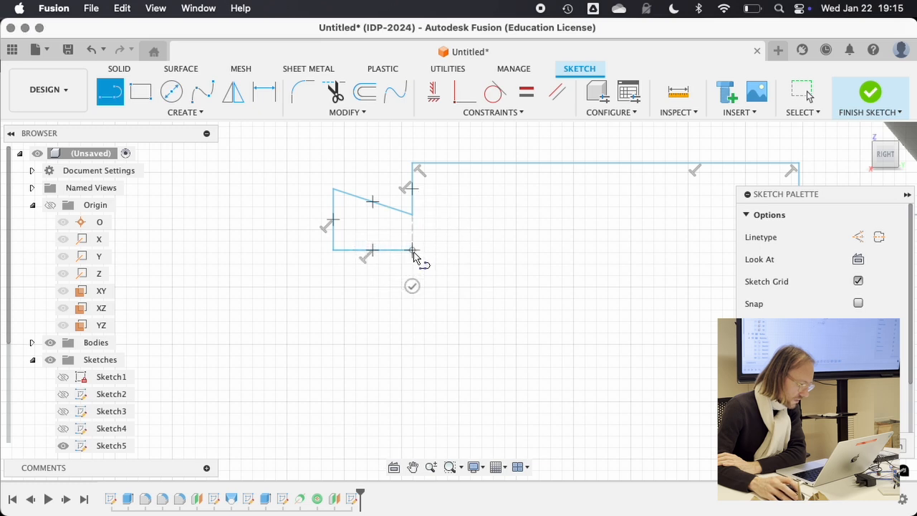
{"action": "left_click", "coordinate": [348, 406]}
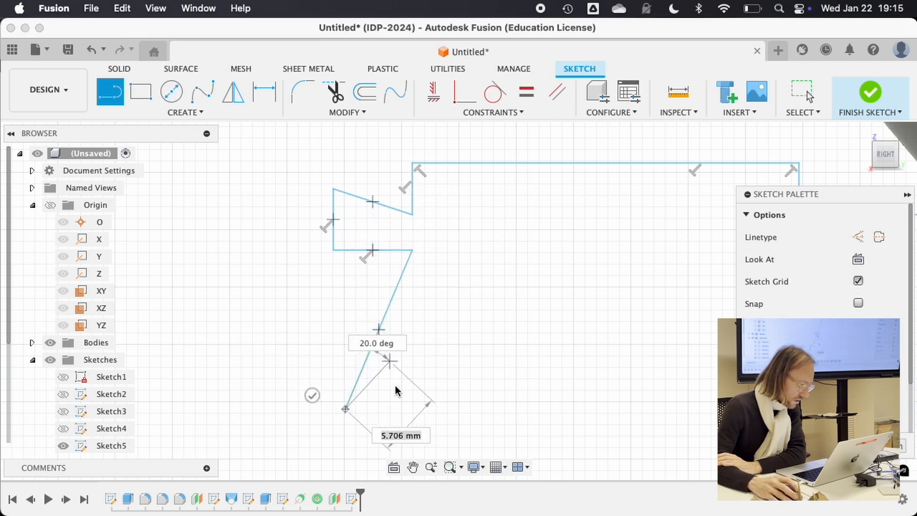
{"action": "scroll", "coordinate": [458, 362], "scroll_direction": "down", "scroll_amount": 8}
{"action": "key", "text": "Escape"}
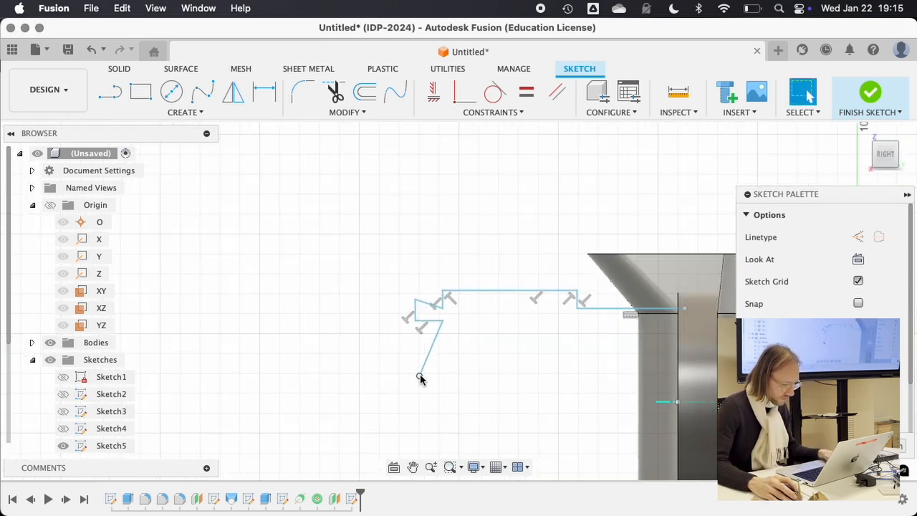
Move the outline's open end level with the disc's axis and close the profile with a vertical line and a line along the axis.
{"action": "mouse_move", "coordinate": [420, 376]}
{"action": "left_mouse_down"}
{"action": "mouse_move", "coordinate": [414, 403]}
{"action": "mouse_move", "coordinate": [422, 406]}
{"action": "left_mouse_up"}
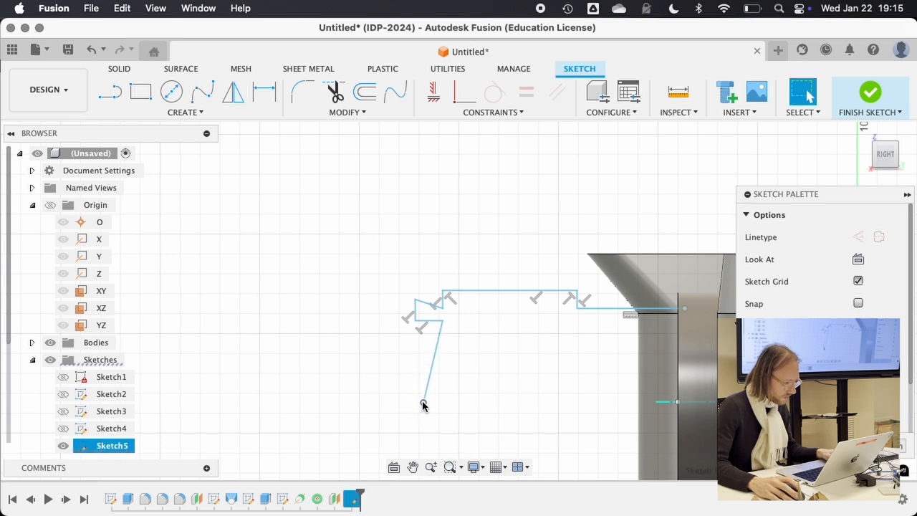
{"action": "left_click", "coordinate": [110, 91]}
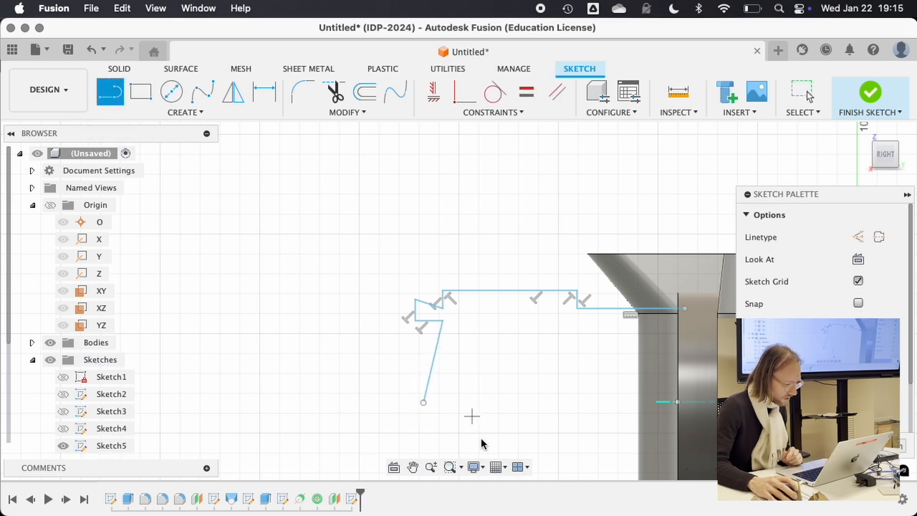
{"action": "left_click", "coordinate": [686, 312]}
{"action": "left_click", "coordinate": [684, 403]}
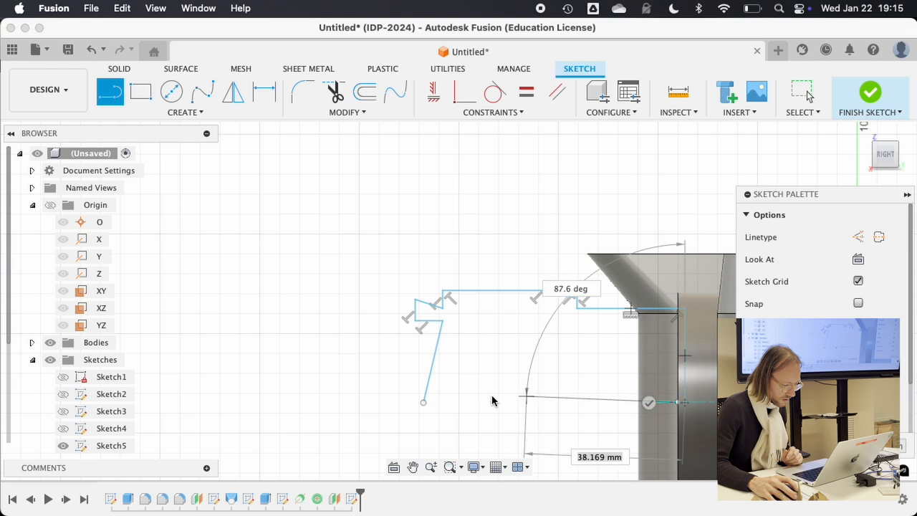
{"action": "left_click", "coordinate": [423, 403]}
{"action": "key", "text": "Escape"}
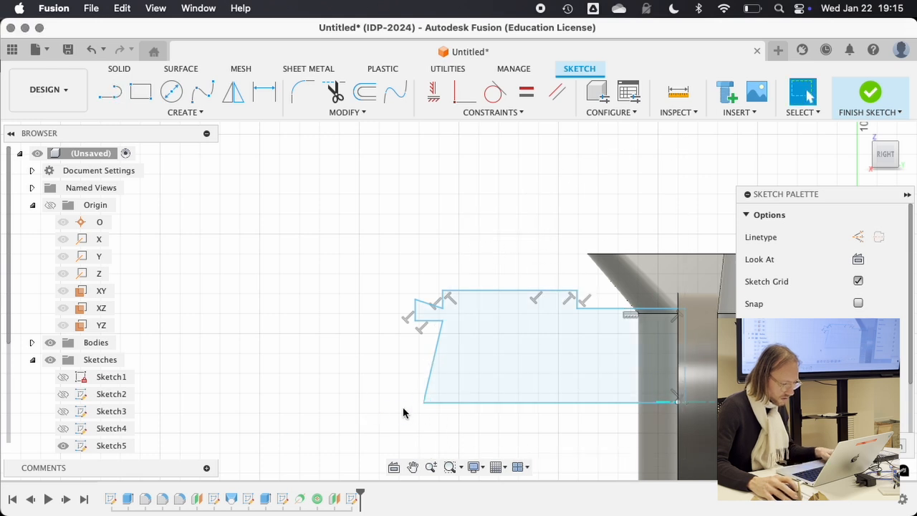
Convert the profile's bottom line along the disc's axis into a centerline.
{"action": "left_click", "coordinate": [490, 404]}
{"action": "right_click", "coordinate": [491, 404]}
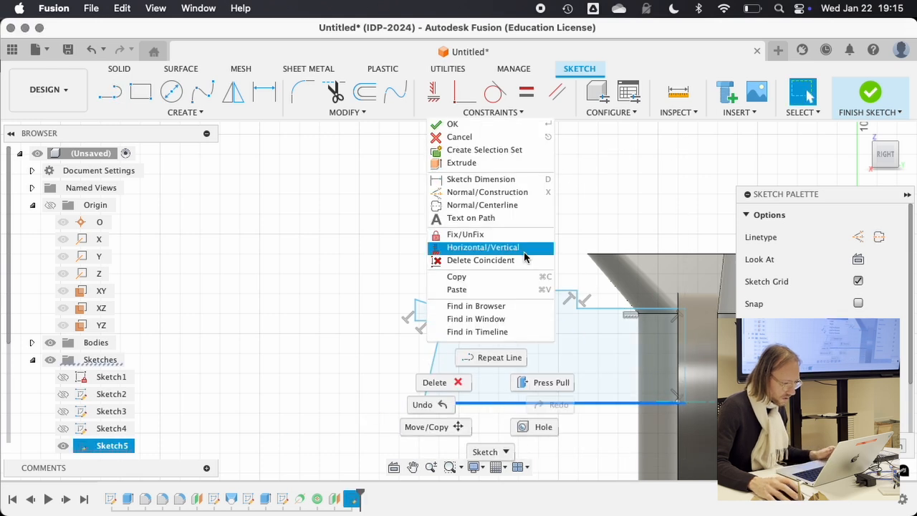
{"action": "left_click", "coordinate": [488, 193]}
{"action": "right_click", "coordinate": [484, 404]}
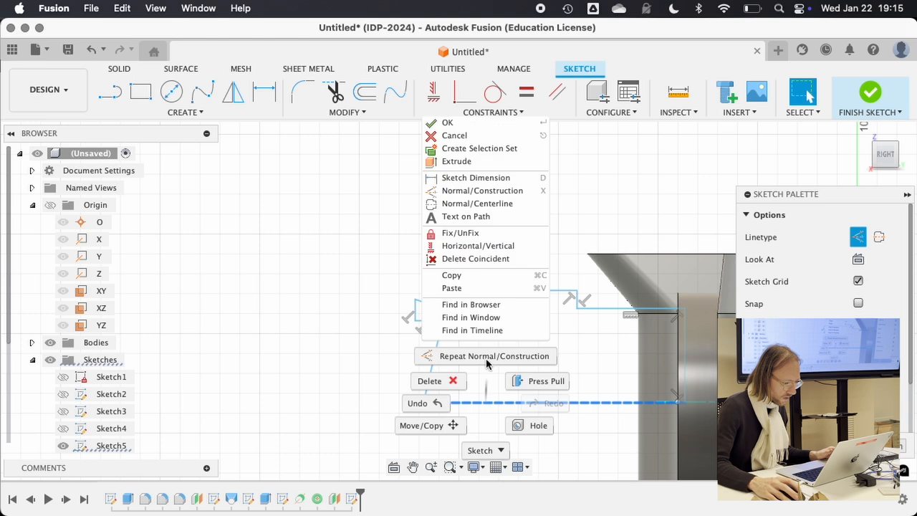
{"action": "left_click", "coordinate": [469, 208]}
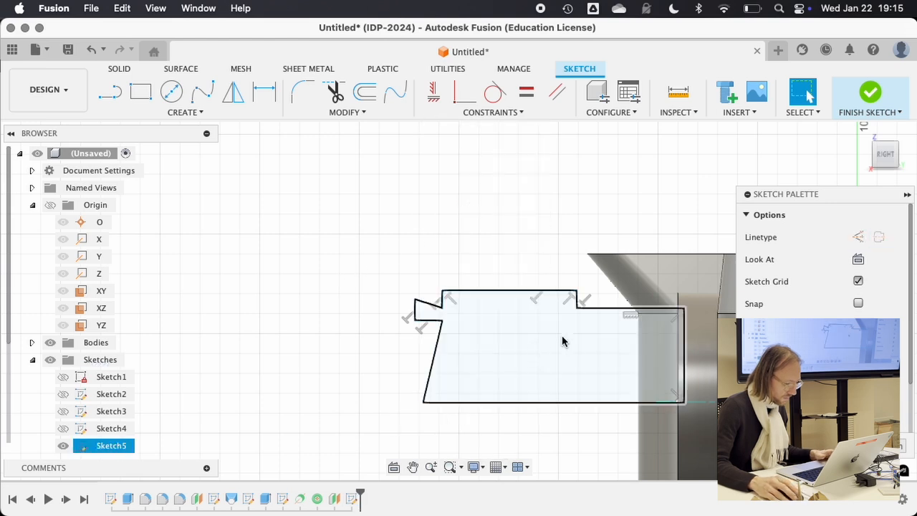
Square up the front lip, shorten the profile's lower front corner slightly, and finish the sketch.
{"action": "middle_click_drag", "start_coordinate": [562, 337], "coordinate": [474, 203]}
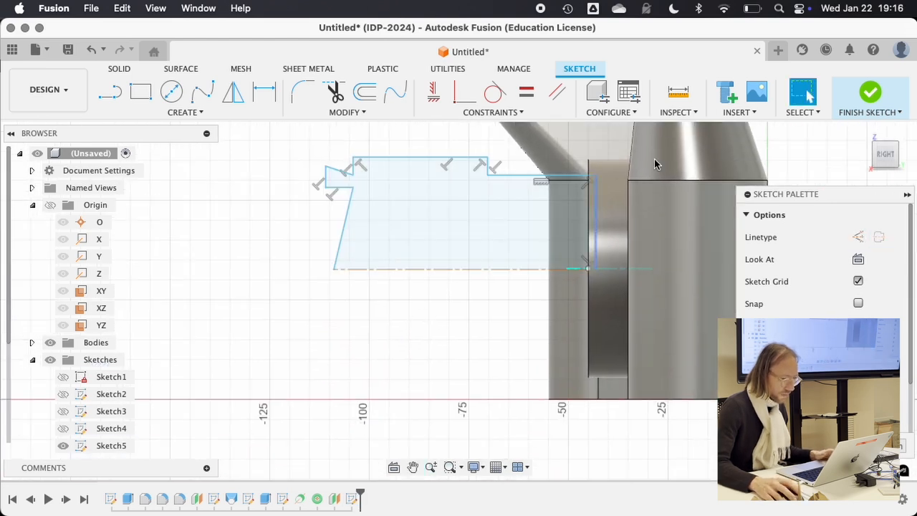
{"action": "scroll", "coordinate": [322, 174], "scroll_direction": "up", "scroll_amount": 3}
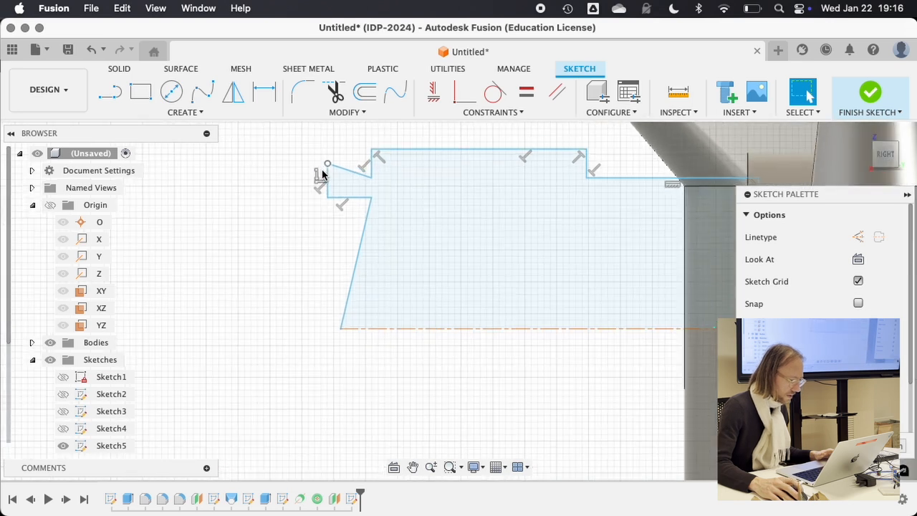
{"action": "mouse_move", "coordinate": [328, 166]}
{"action": "left_mouse_down"}
{"action": "mouse_move", "coordinate": [331, 179]}
{"action": "mouse_move", "coordinate": [366, 174]}
{"action": "mouse_move", "coordinate": [344, 181]}
{"action": "left_mouse_up"}
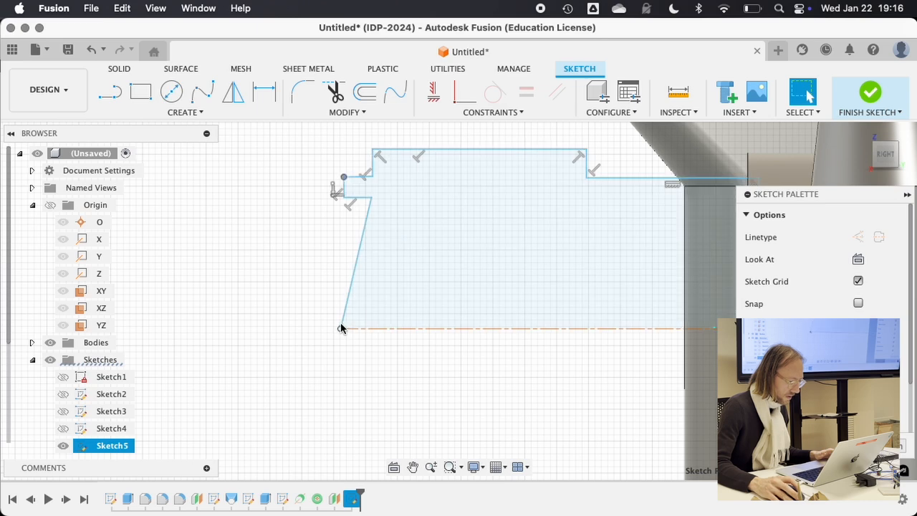
{"action": "left_click_drag", "start_coordinate": [340, 327], "coordinate": [350, 324]}
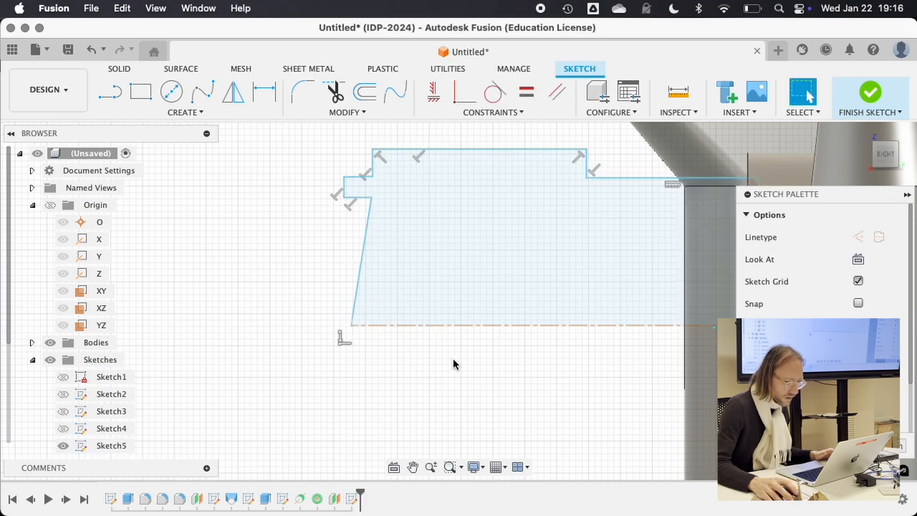
{"action": "left_click", "coordinate": [870, 92]}
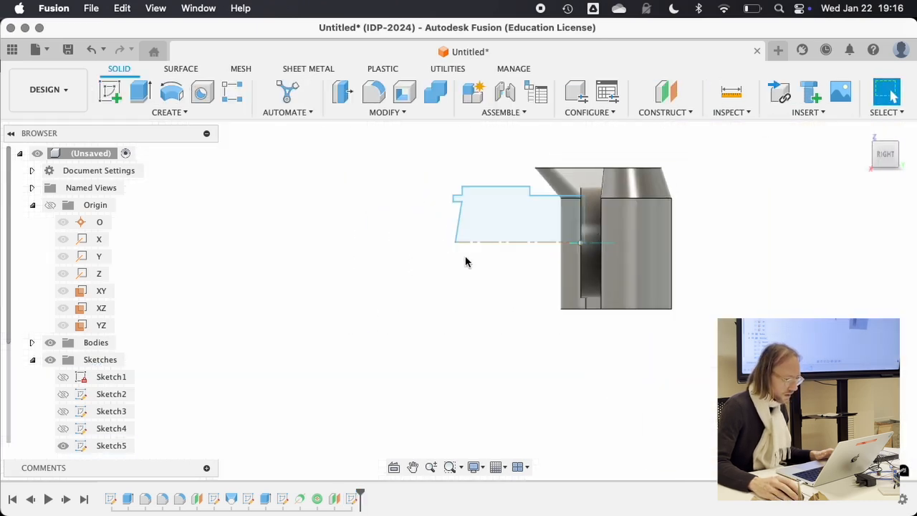
Revolve the lens profile 360 degrees around its centerline as a partial extent.
{"action": "left_click", "coordinate": [169, 112]}
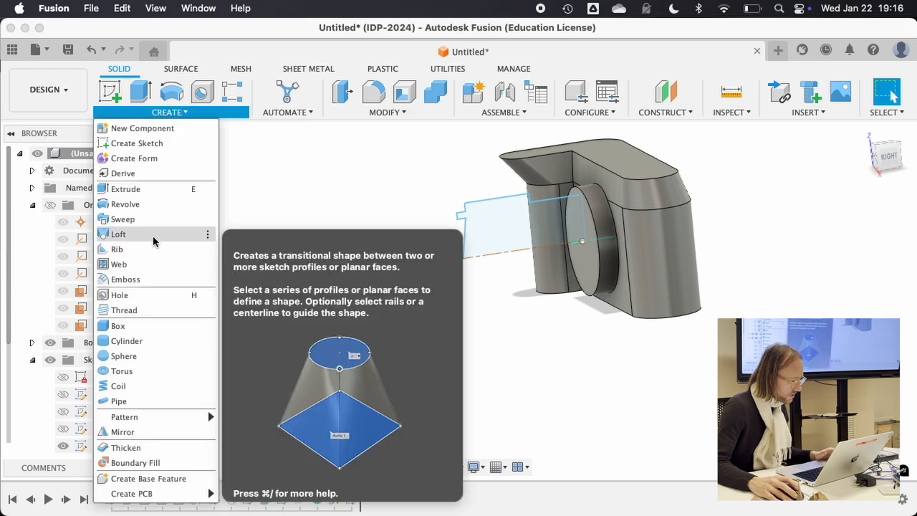
{"action": "left_click", "coordinate": [132, 205]}
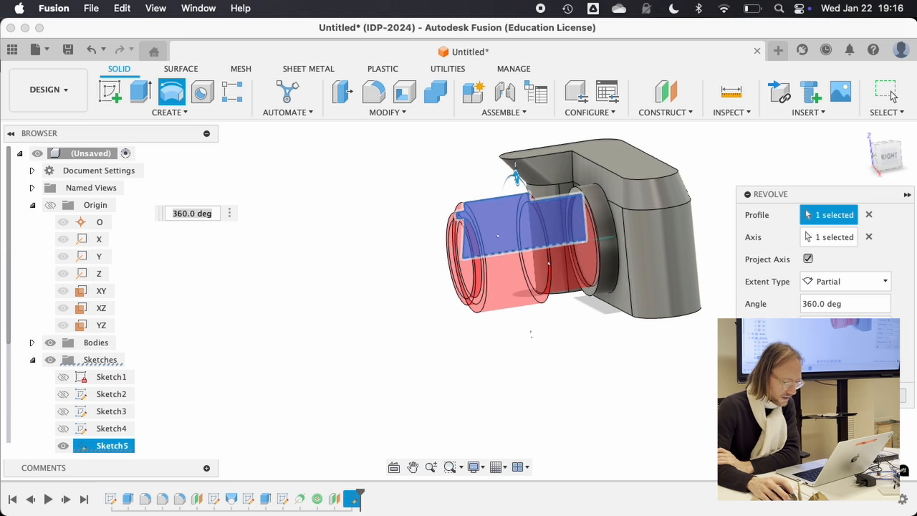
{"action": "key", "text": "Return"}
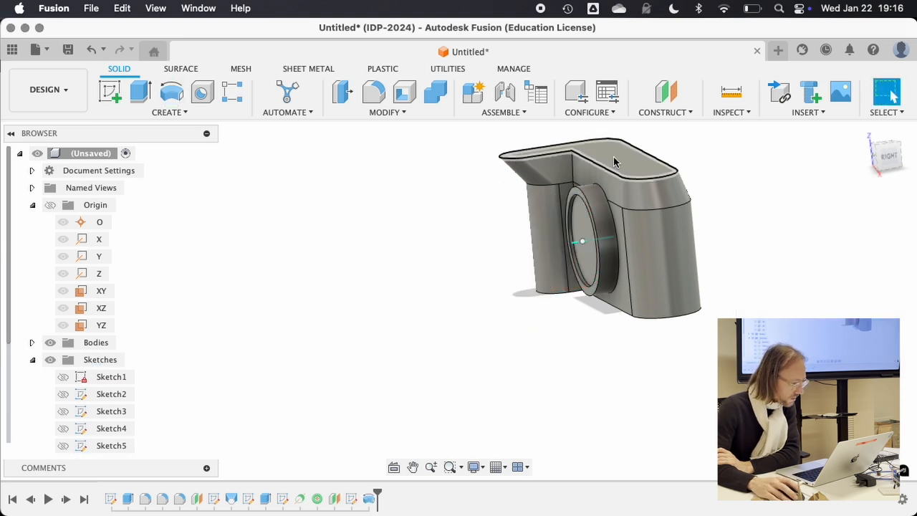
Edit the lens revolve feature so that its operation creates a new body.
{"action": "right_click", "coordinate": [373, 504]}
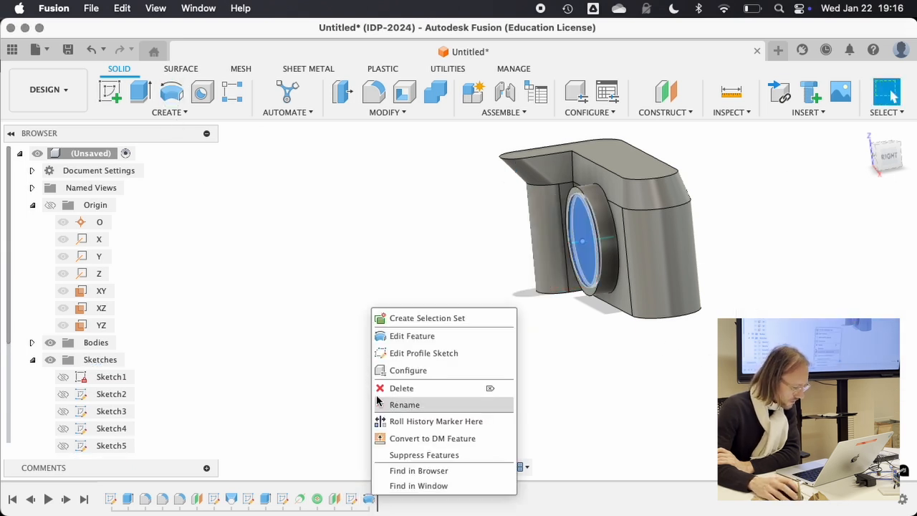
{"action": "left_click", "coordinate": [390, 335]}
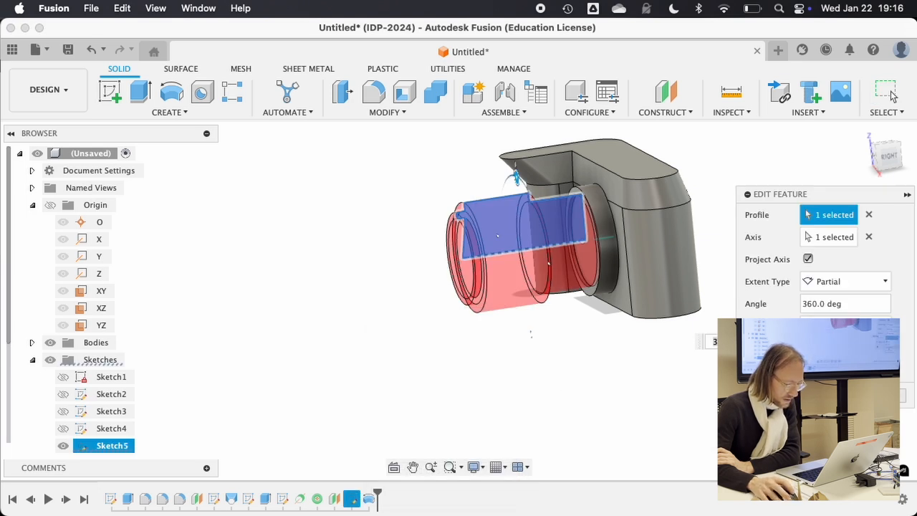
{"action": "left_click_drag", "start_coordinate": [782, 203], "coordinate": [781, 188]}
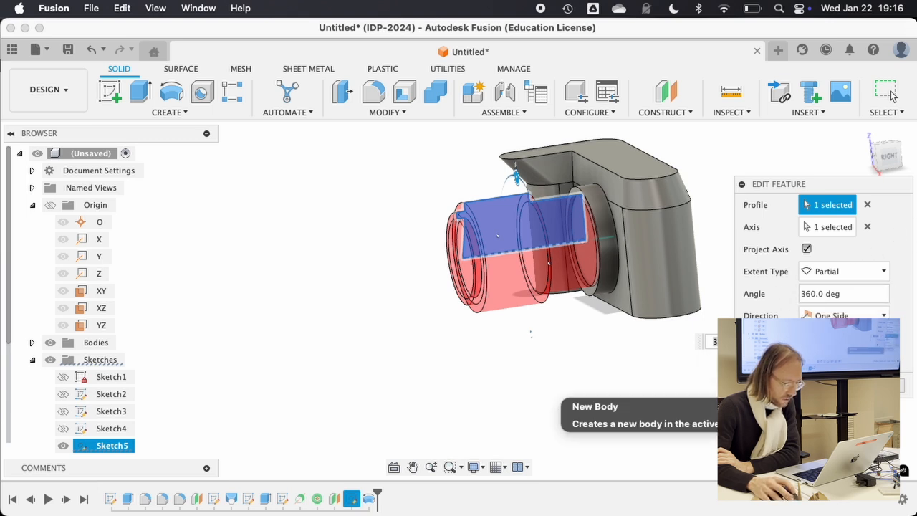
{"action": "left_click", "coordinate": [834, 405]}
{"action": "left_click", "coordinate": [846, 363]}
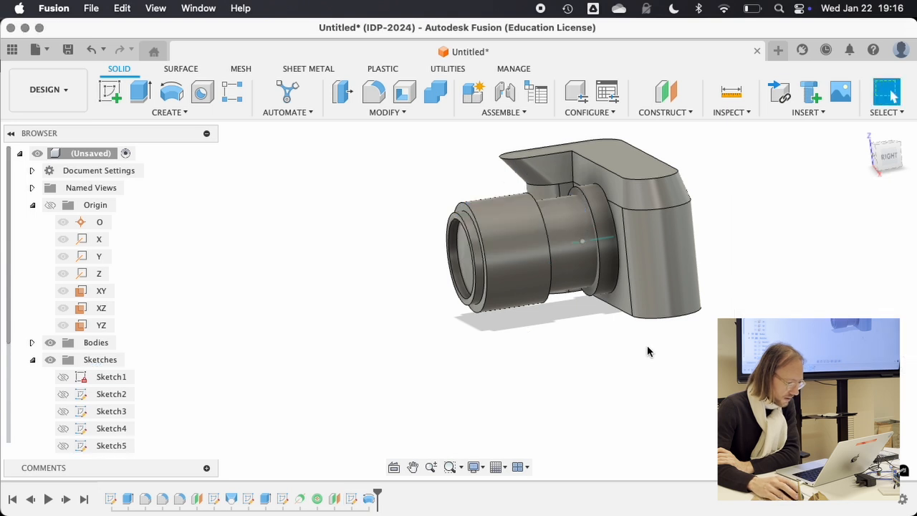
Examine the separate bodies by highlighting Body1 and Body3 in turn and viewing the camera and lens from several angles.
{"action": "left_click", "coordinate": [32, 360]}
{"action": "left_click", "coordinate": [32, 343]}
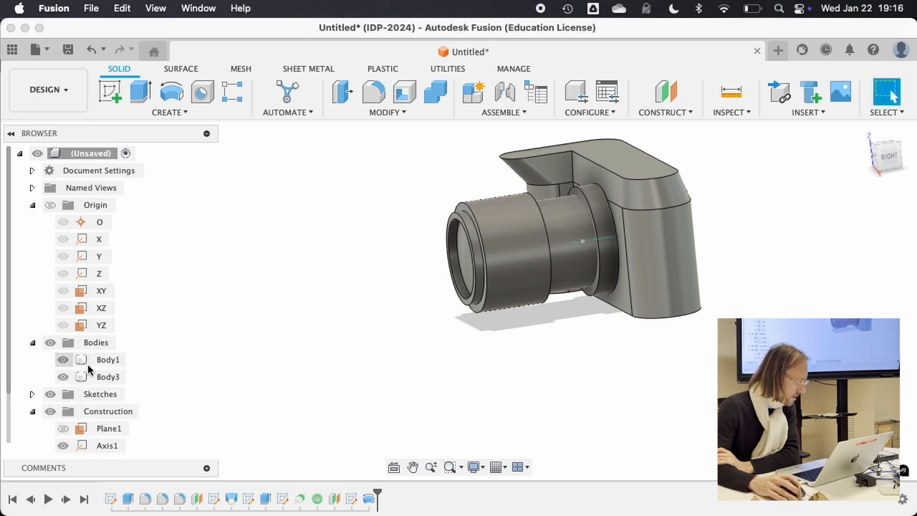
{"action": "left_click", "coordinate": [98, 359]}
{"action": "middle_click_drag", "start_coordinate": [442, 344], "coordinate": [300, 367], "text": "shift"}
{"action": "left_click", "coordinate": [104, 376]}
{"action": "middle_click_drag", "start_coordinate": [282, 303], "coordinate": [309, 253], "text": "shift"}
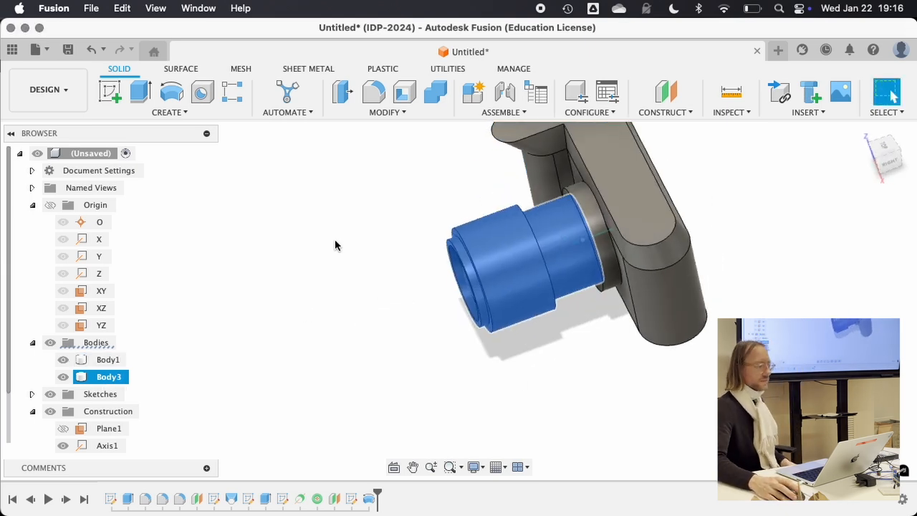
{"action": "left_click", "coordinate": [379, 252]}
{"action": "middle_click_drag", "start_coordinate": [365, 268], "coordinate": [451, 293], "text": "shift"}
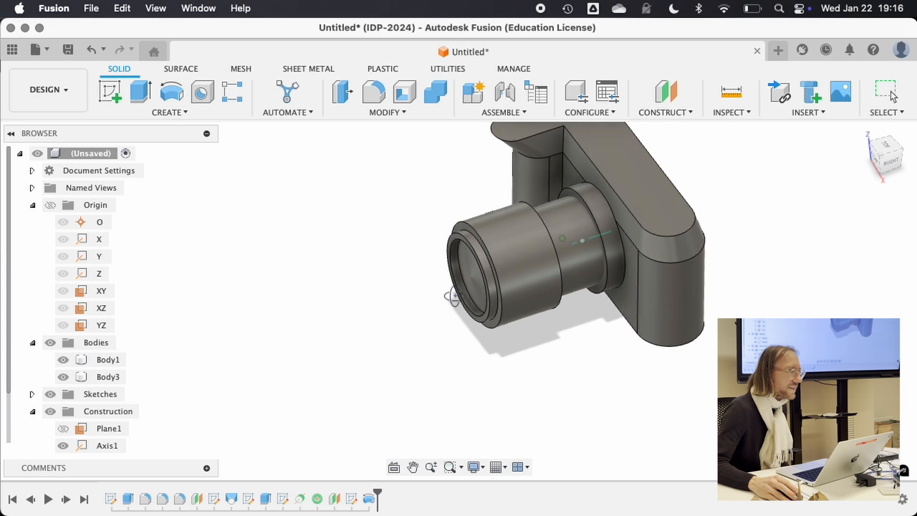
{"action": "left_click", "coordinate": [456, 296]}
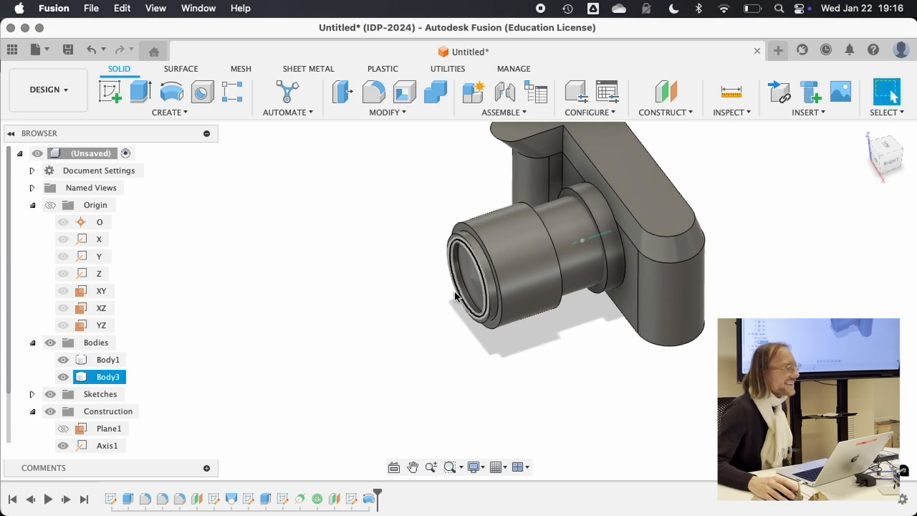
{"action": "left_click", "coordinate": [333, 317]}
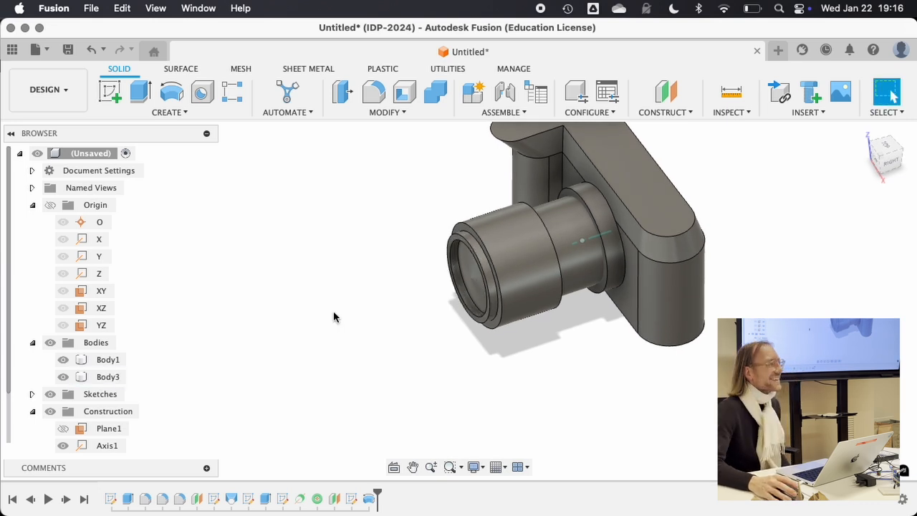